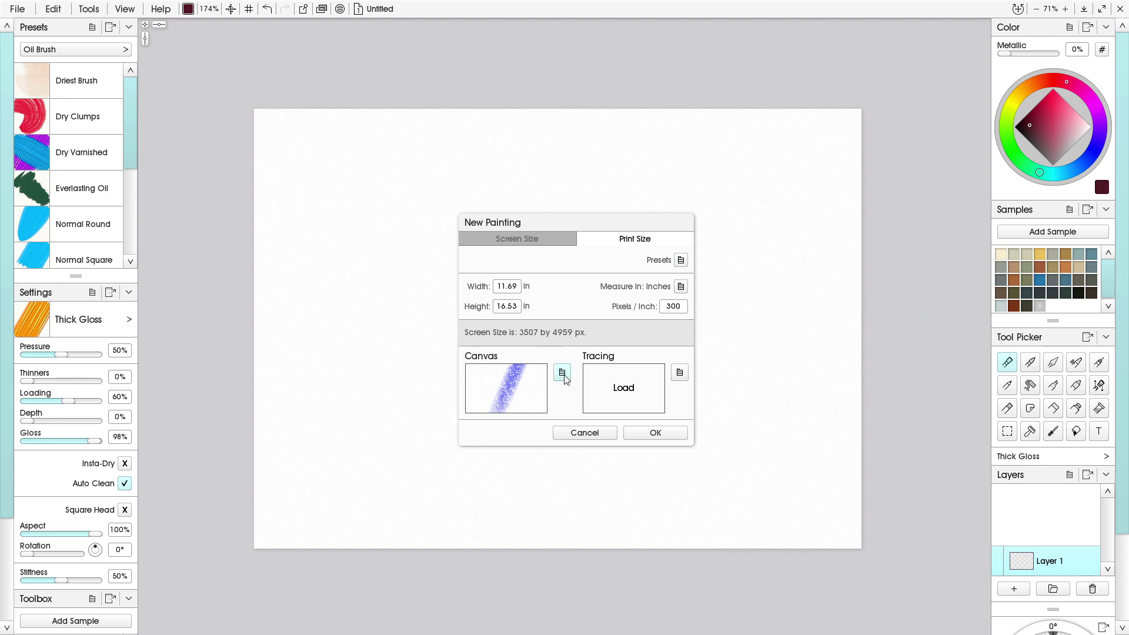
# Give the new painting's canvas the Coarse Canvas 3 grain from the Canvases group and create the painting
pyautogui.click(518, 385)
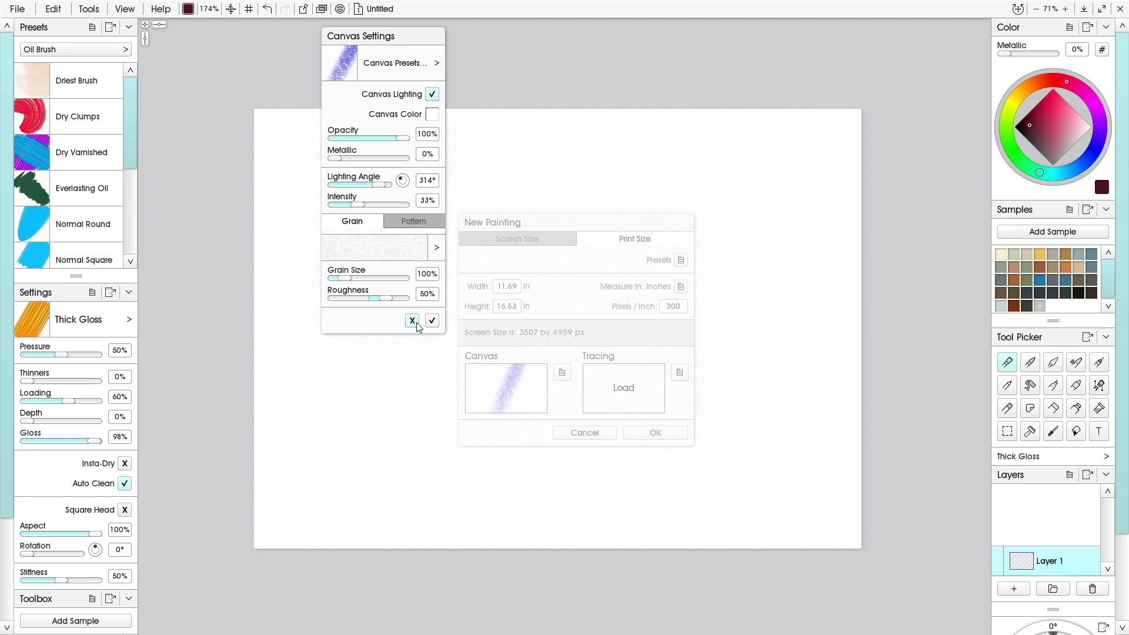
pyautogui.click(405, 254)
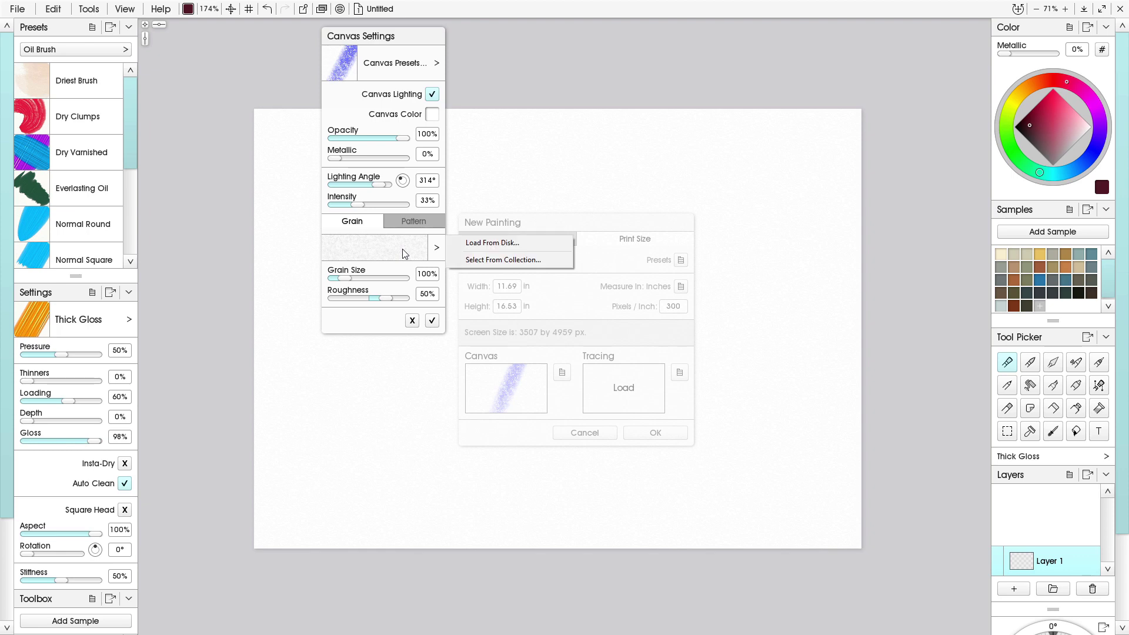
pyautogui.click(509, 259)
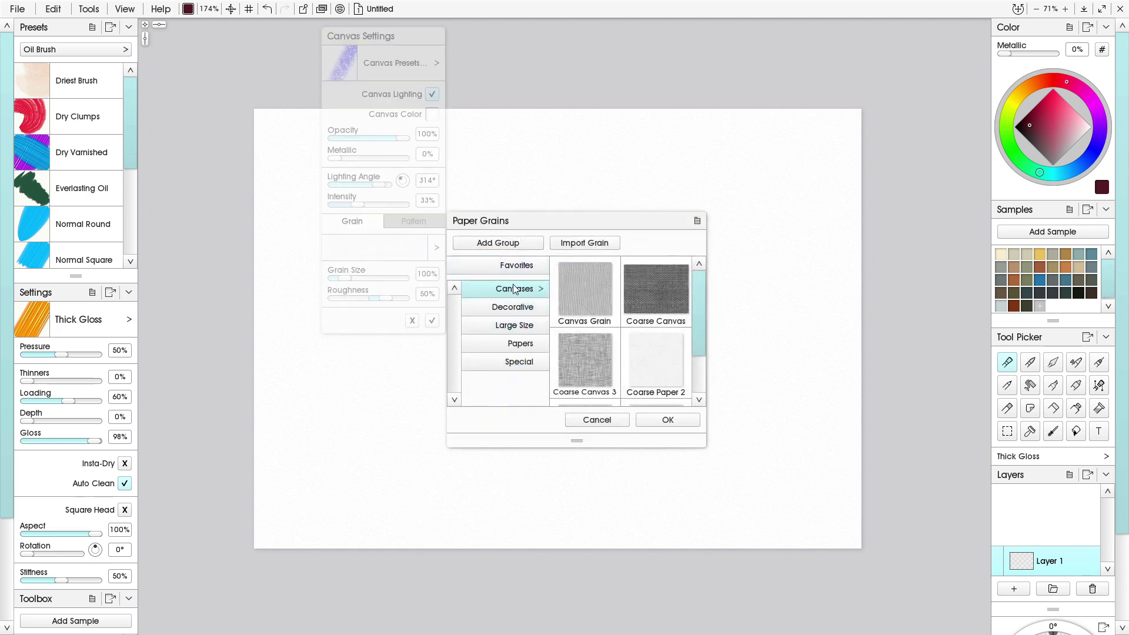
pyautogui.moveTo(704, 302)
pyautogui.mouseDown()
pyautogui.moveTo(697, 341)
pyautogui.moveTo(693, 298)
pyautogui.mouseUp()
pyautogui.click(583, 358)
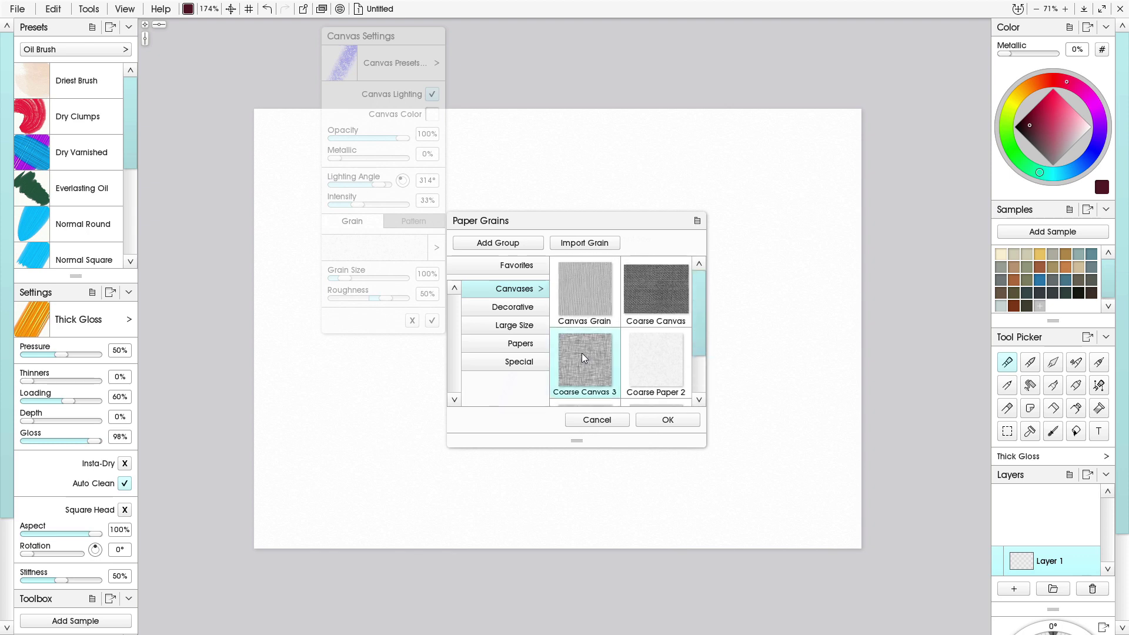
pyautogui.click(660, 421)
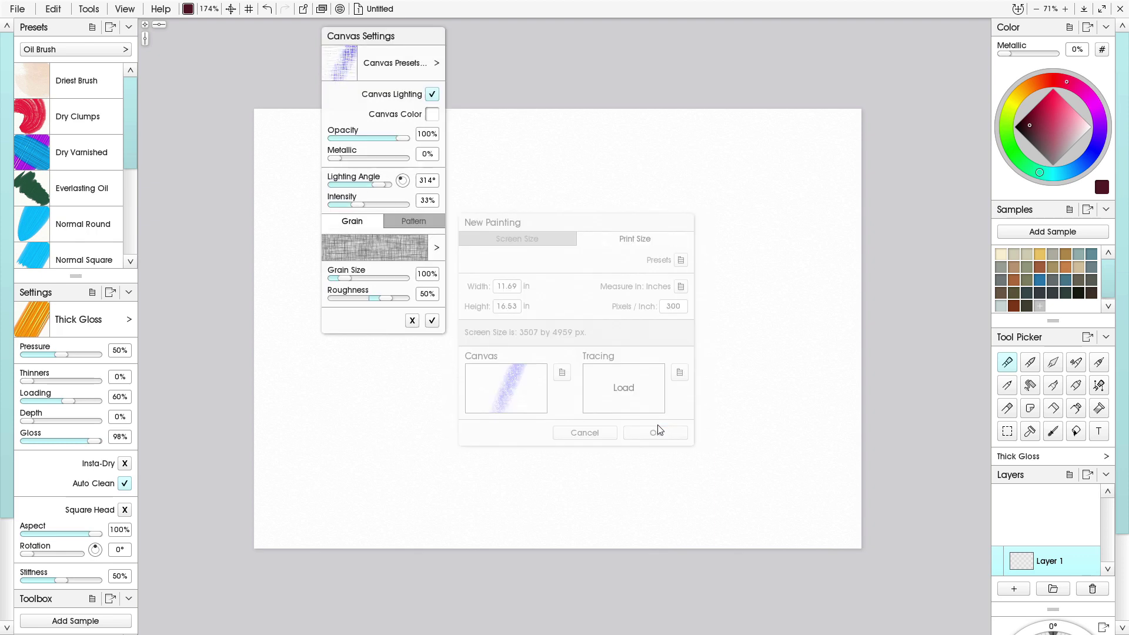
pyautogui.click(432, 321)
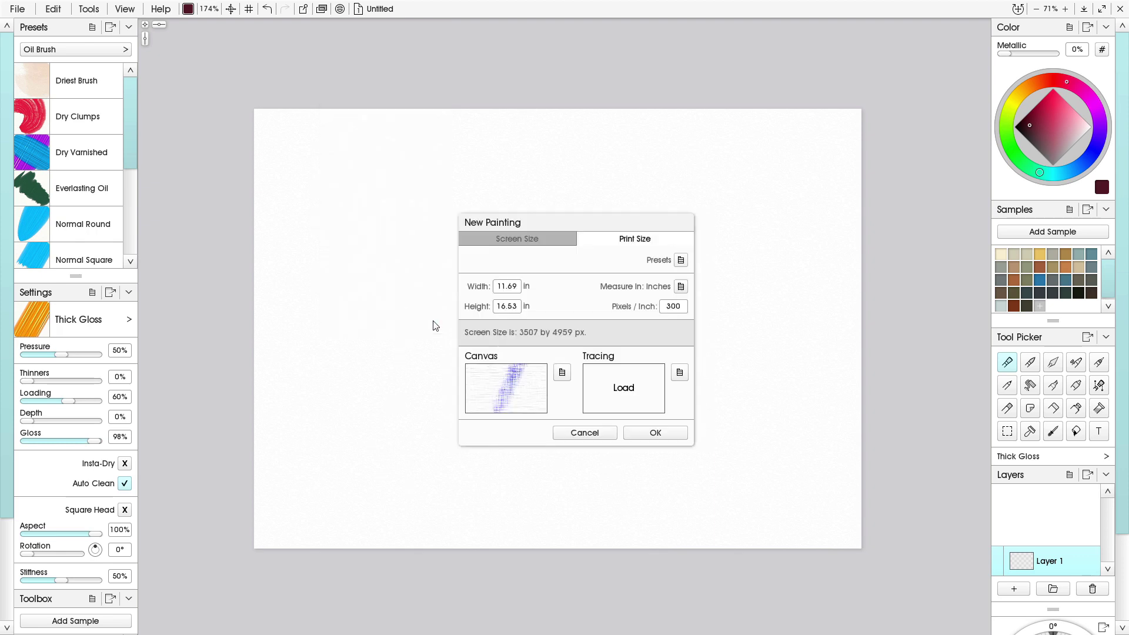
pyautogui.click(671, 433)
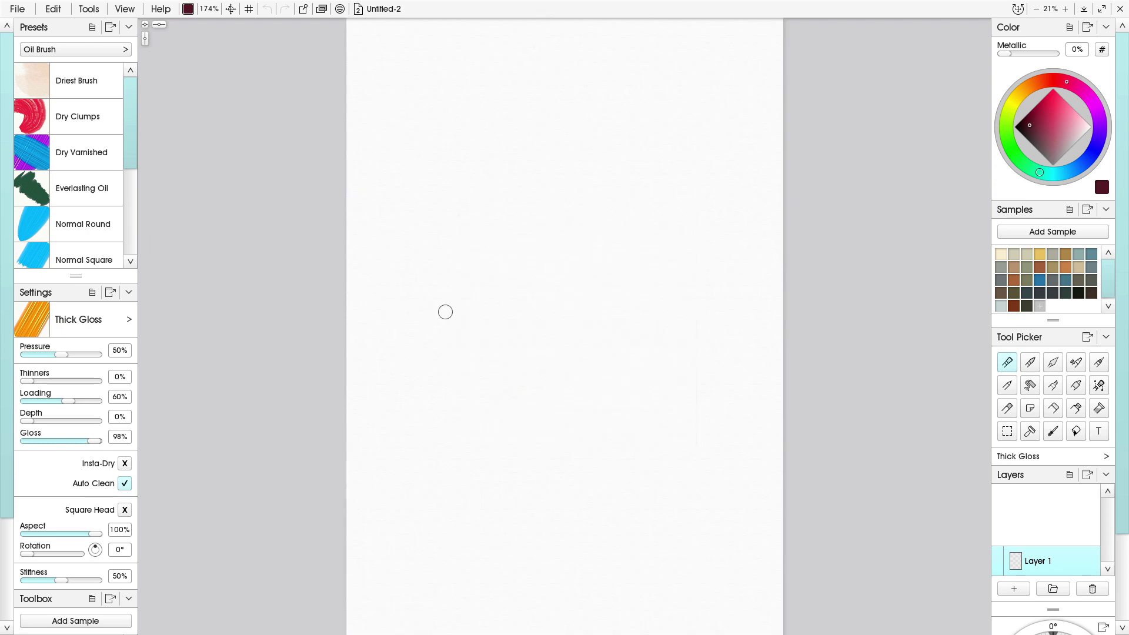
pyautogui.scroll(-2, 443, 308)
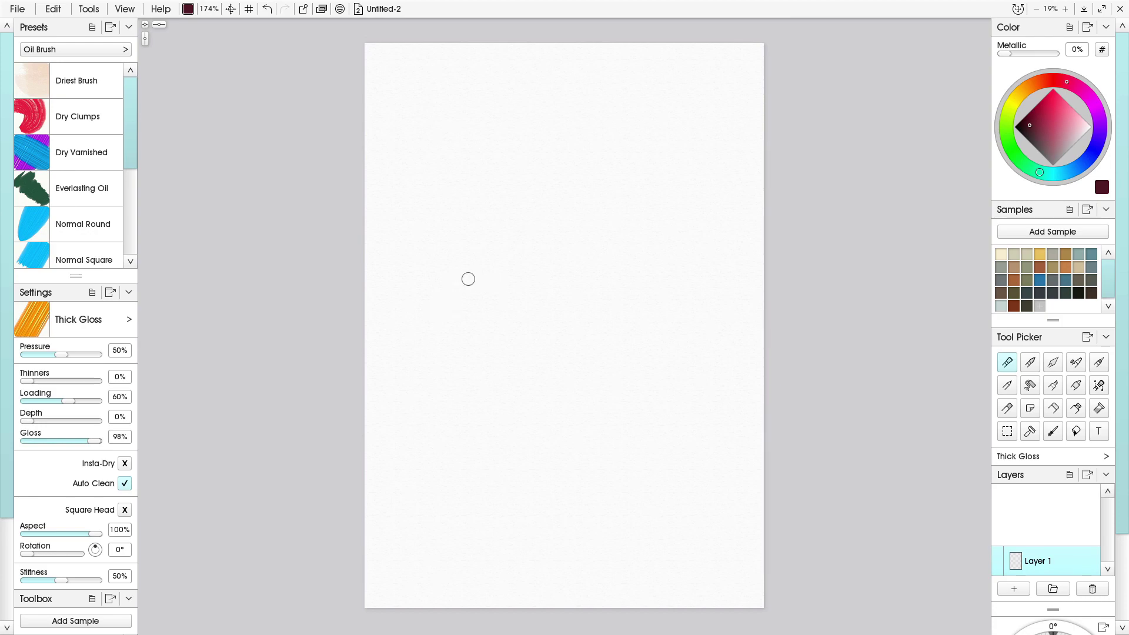
pyautogui.scroll(10, 468, 279)
pyautogui.scroll(-15, 469, 279)
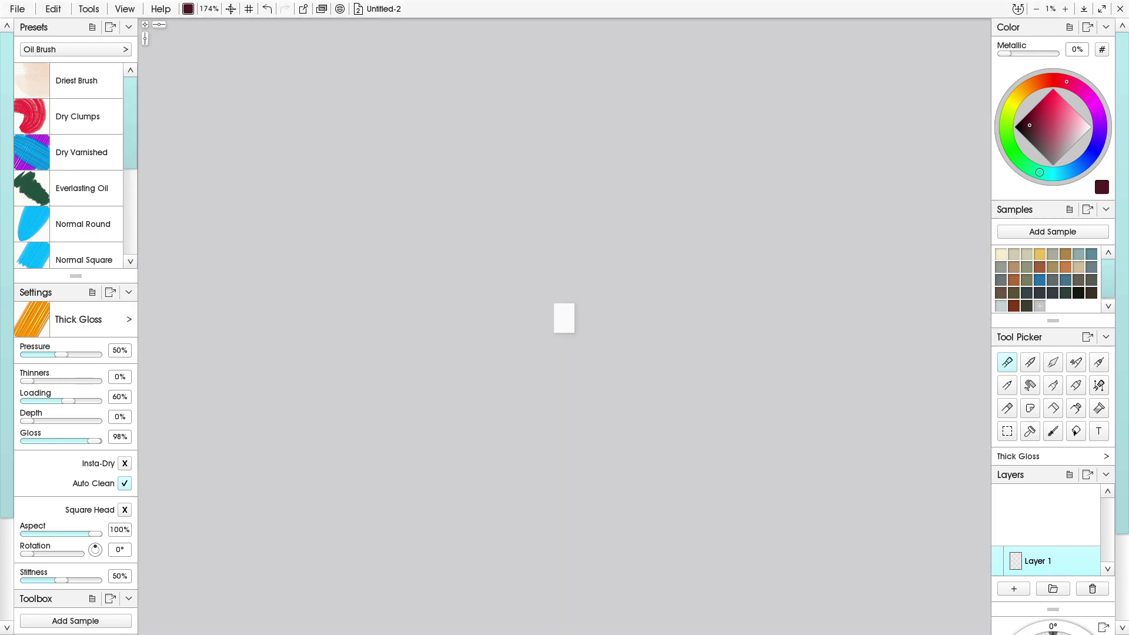
pyautogui.scroll(15, 565, 318)
pyautogui.scroll(-3, 565, 317)
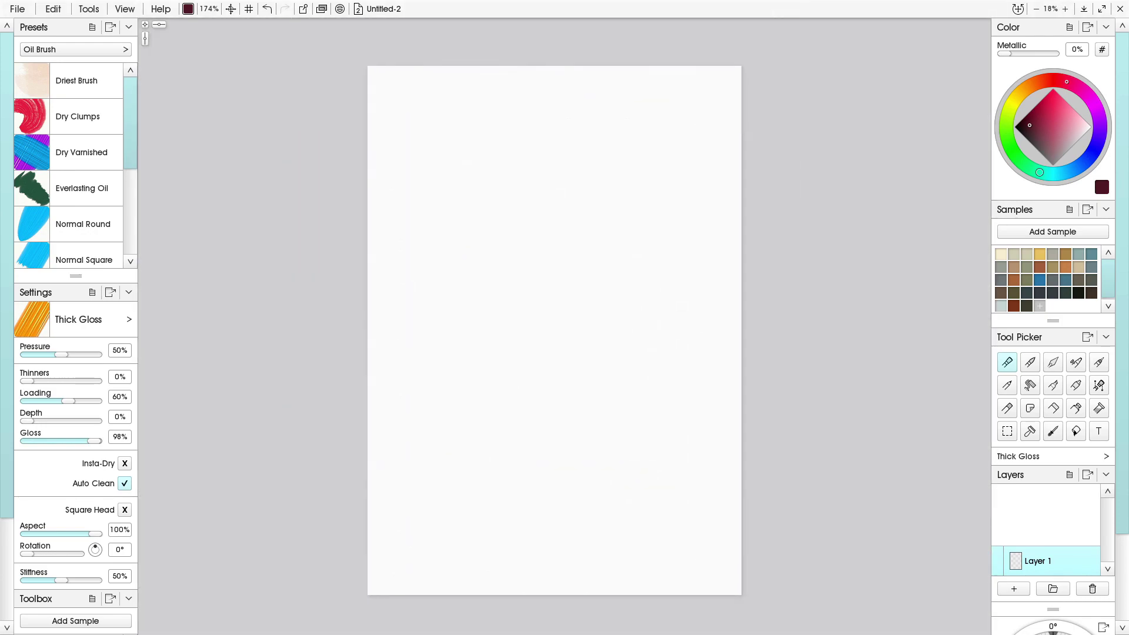
pyautogui.scroll(1, 564, 318)
pyautogui.scroll(-1, 651, 251)
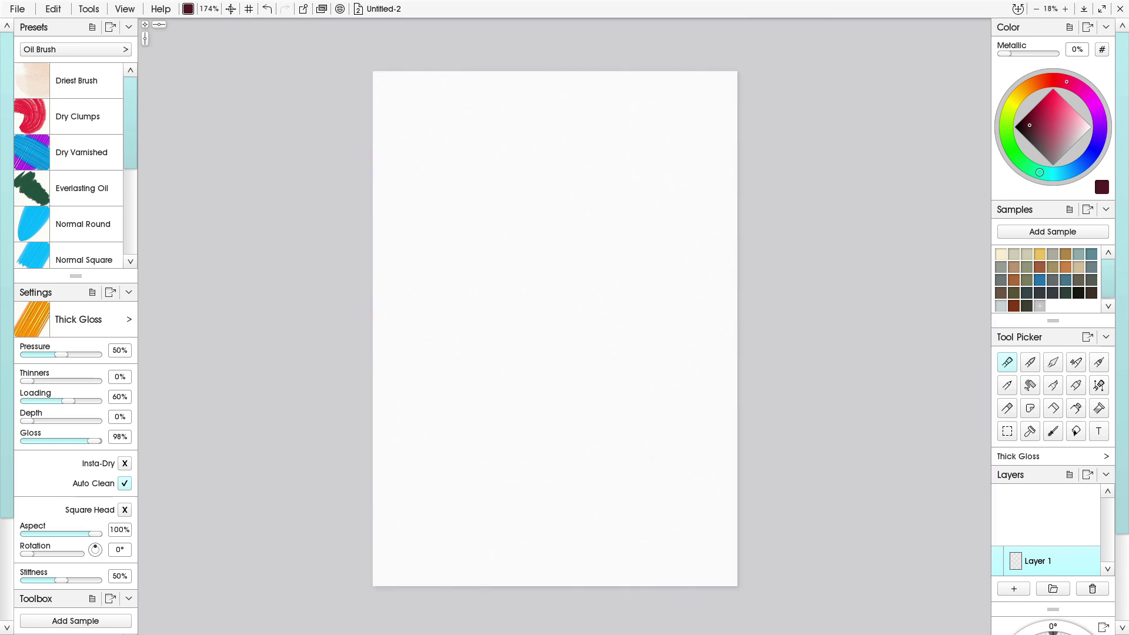
# Clear space beside the blank canvas for reference pictures and display the References panel
pyautogui.moveTo(660, 248); pyautogui.dragTo(453, 240)
pyautogui.scroll(1, 452, 241)
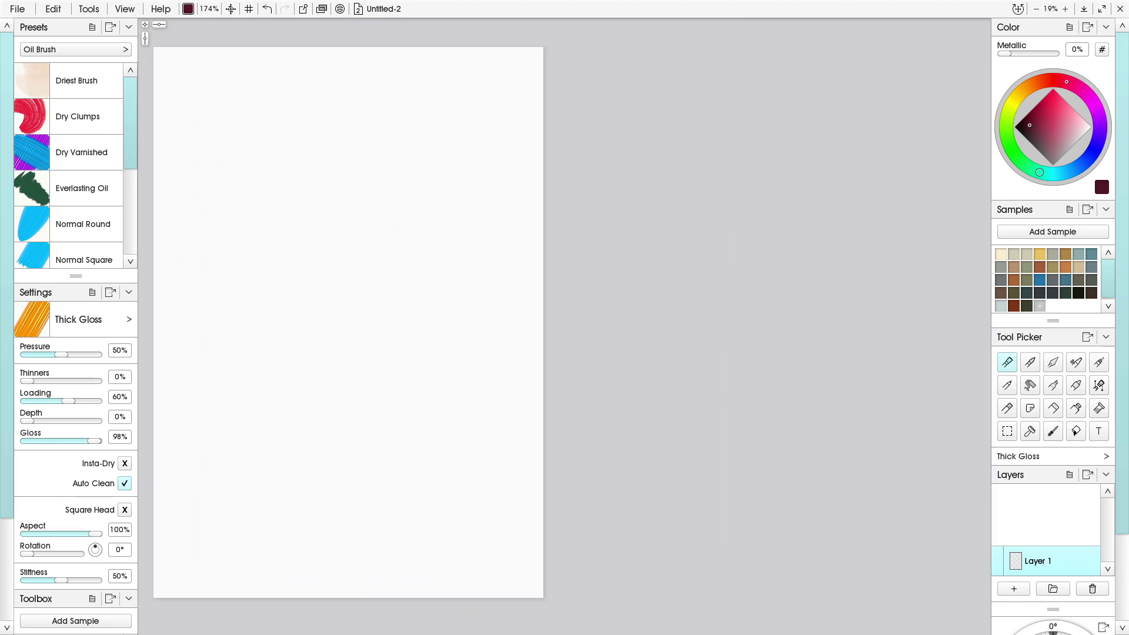
pyautogui.click(134, 11)
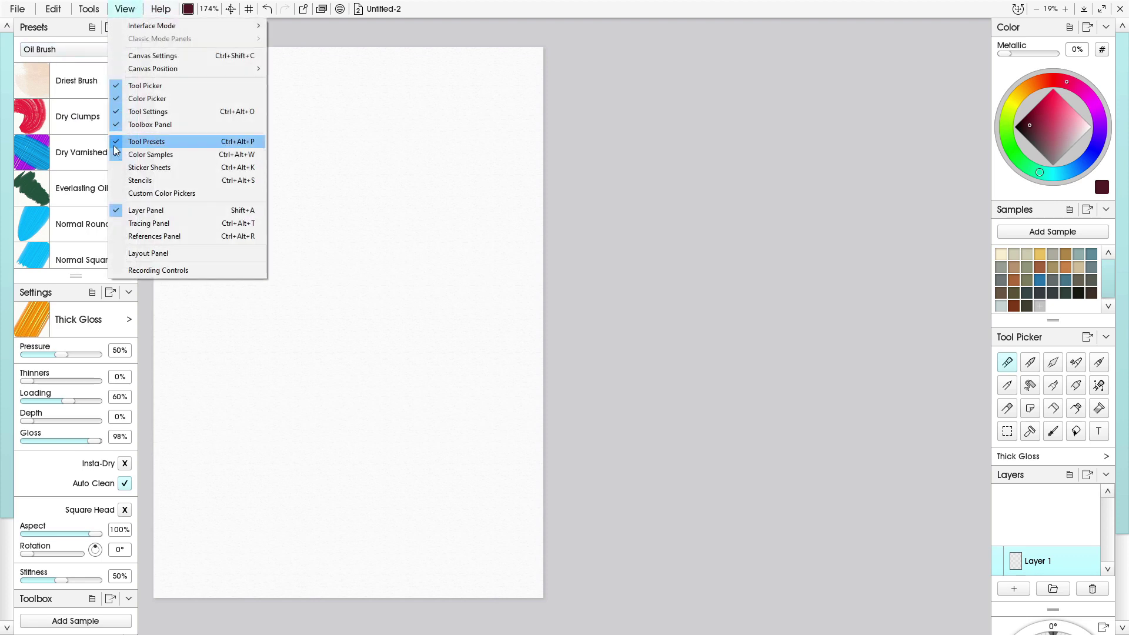
pyautogui.click(147, 237)
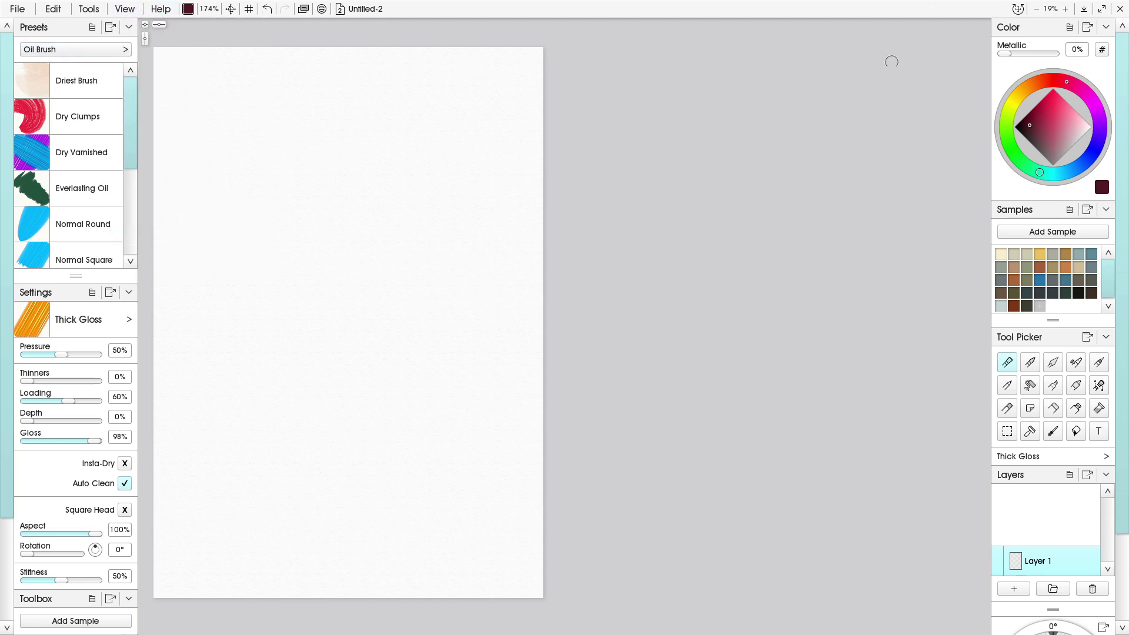
pyautogui.moveTo(270, 182); pyautogui.dragTo(278, 186)
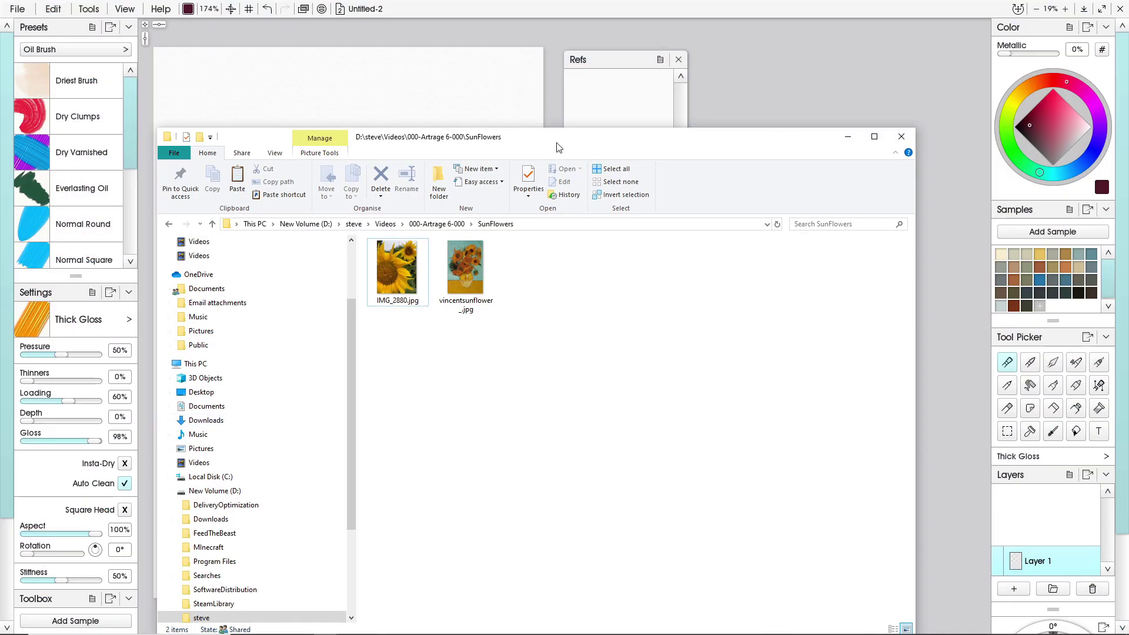
# Bring IMG_2880.jpg from the SunFlowers folder into the painting as a reference image
pyautogui.moveTo(559, 147); pyautogui.dragTo(761, 299)
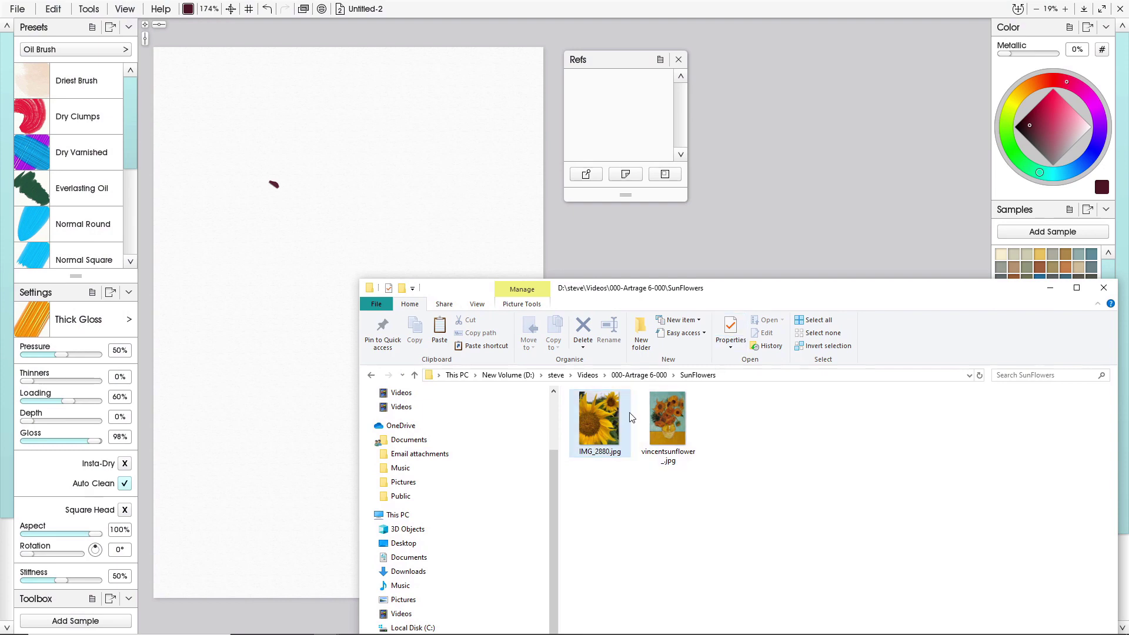
pyautogui.moveTo(598, 429); pyautogui.dragTo(601, 103)
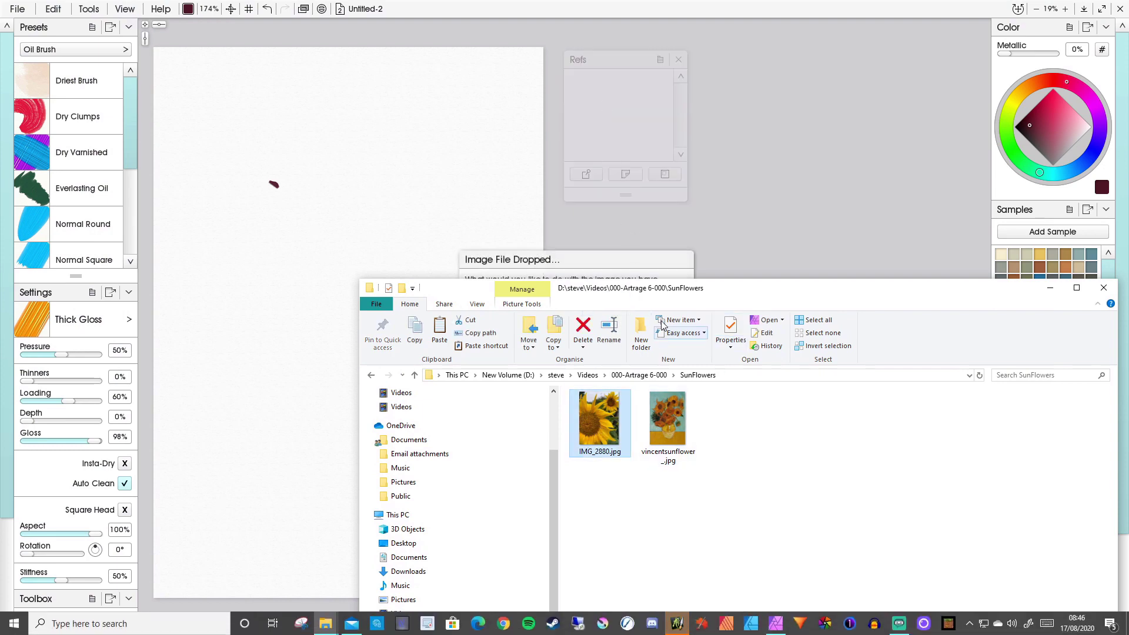
pyautogui.moveTo(682, 294); pyautogui.dragTo(523, 418)
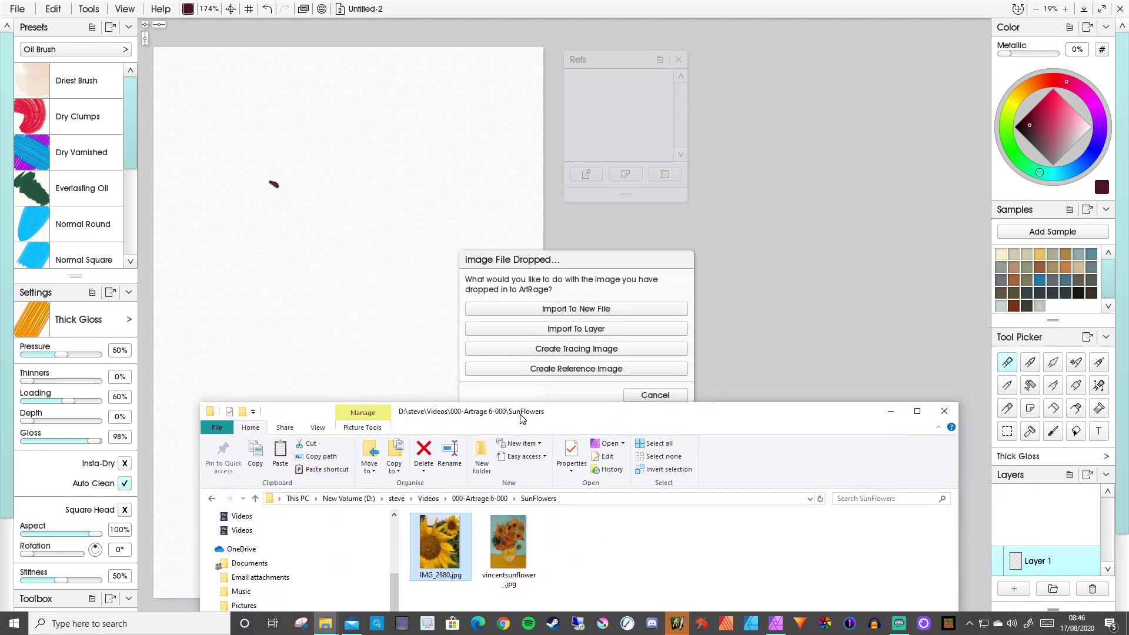
pyautogui.click(621, 371)
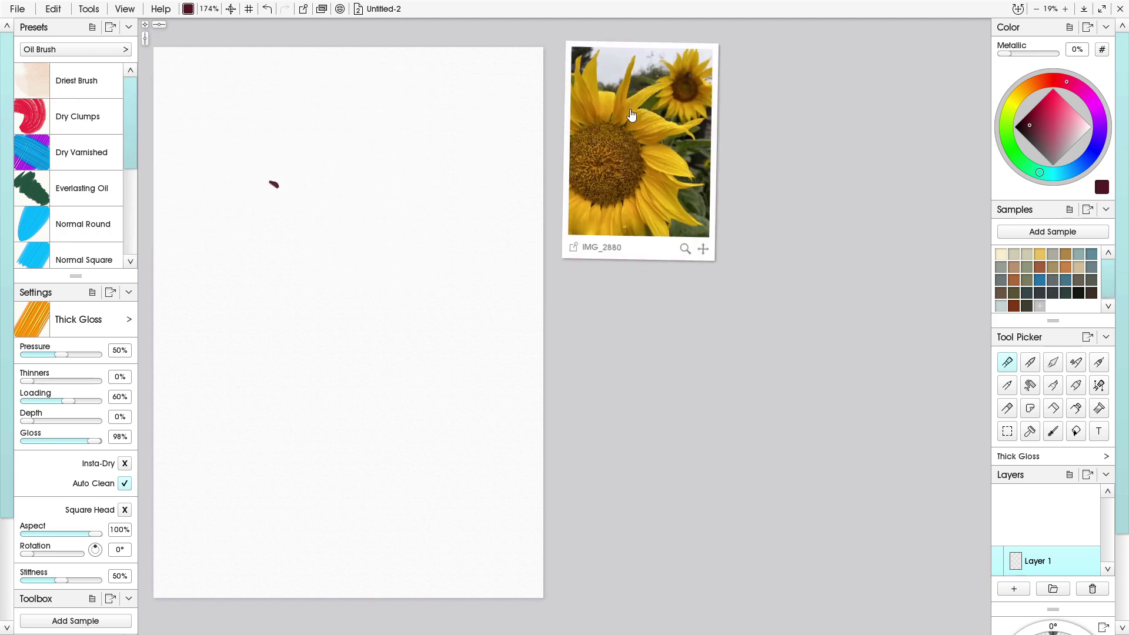
# Enlarge the IMG_2880 sunflower reference to about the size of the displayed canvas and place it beside the canvas
pyautogui.rightClick(587, 238)
pyautogui.click(588, 239)
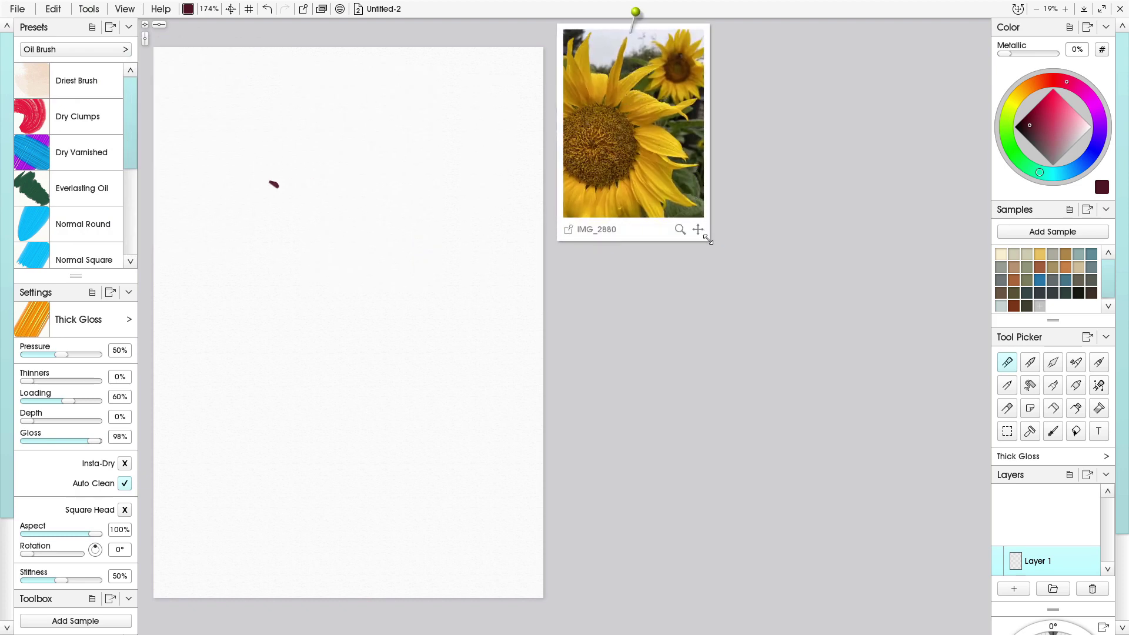
pyautogui.moveTo(707, 240); pyautogui.dragTo(786, 341)
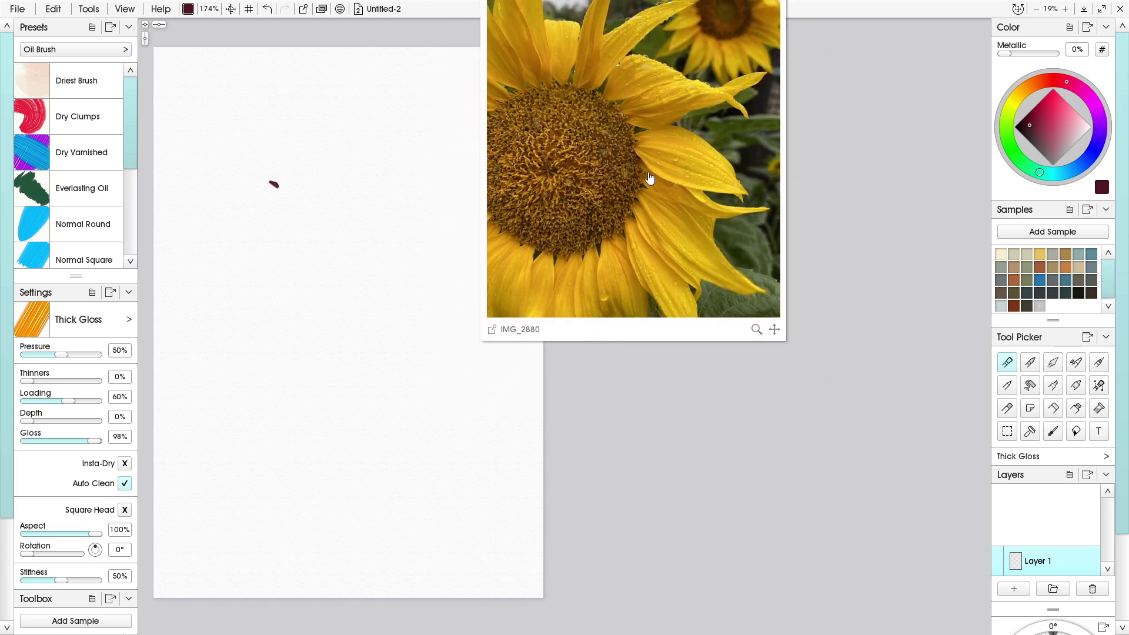
pyautogui.moveTo(643, 167); pyautogui.dragTo(727, 292)
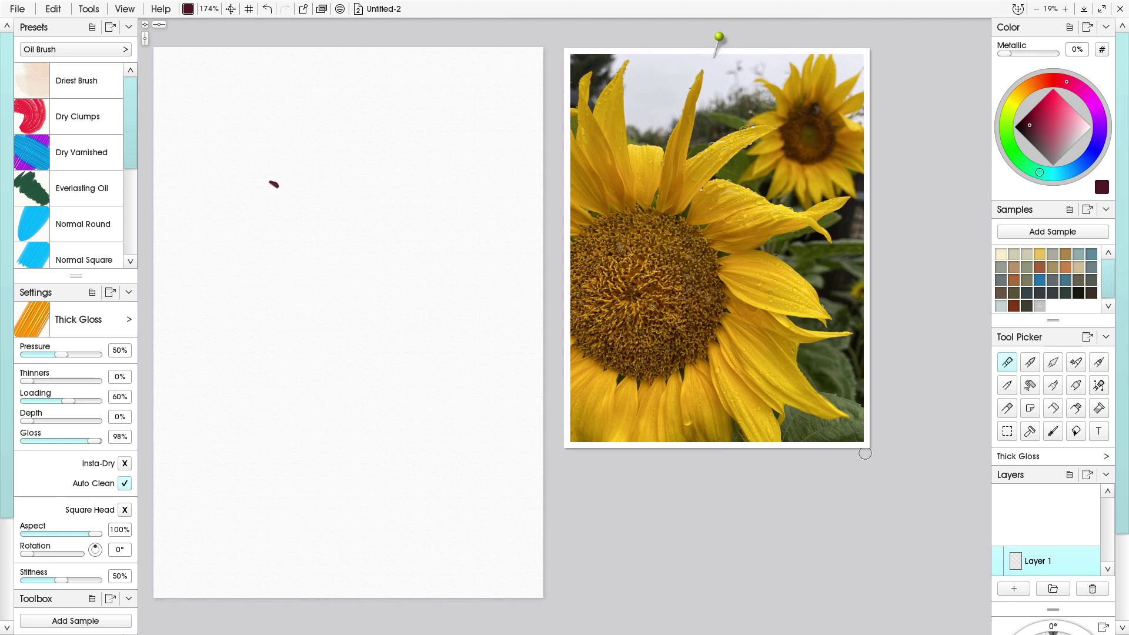
pyautogui.moveTo(865, 458)
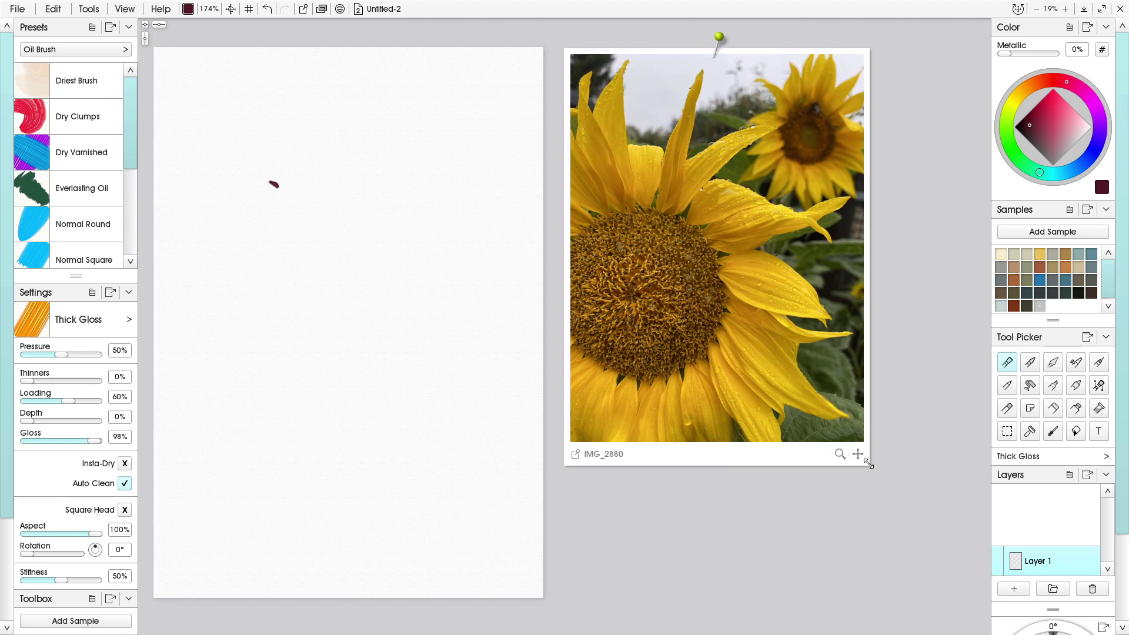
pyautogui.moveTo(868, 463); pyautogui.dragTo(898, 503)
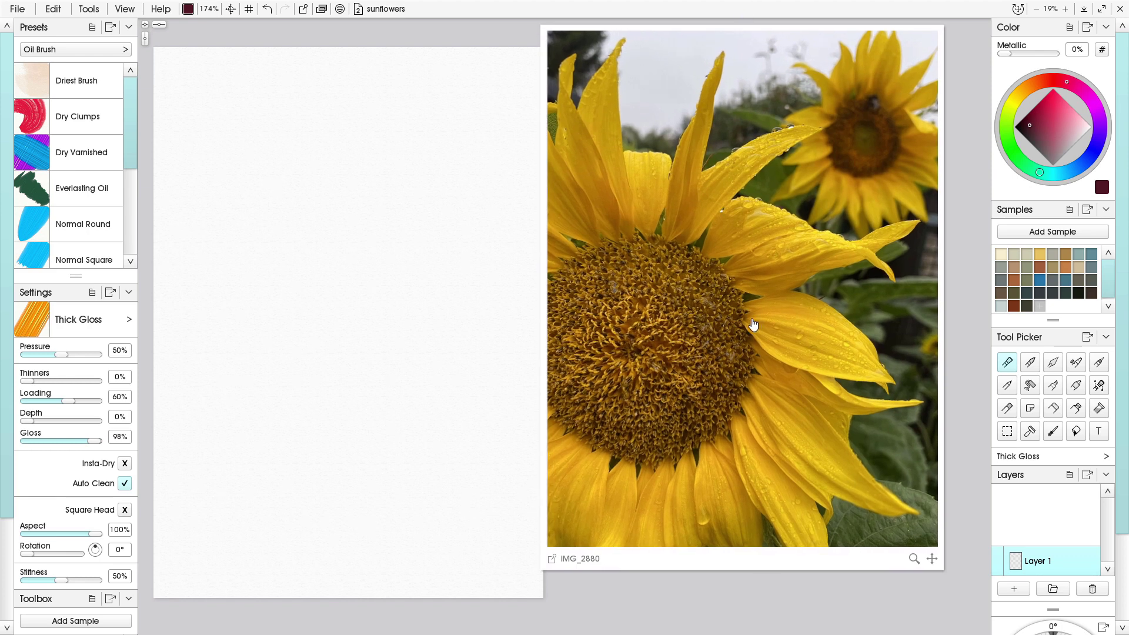
pyautogui.moveTo(752, 323); pyautogui.dragTo(763, 344)
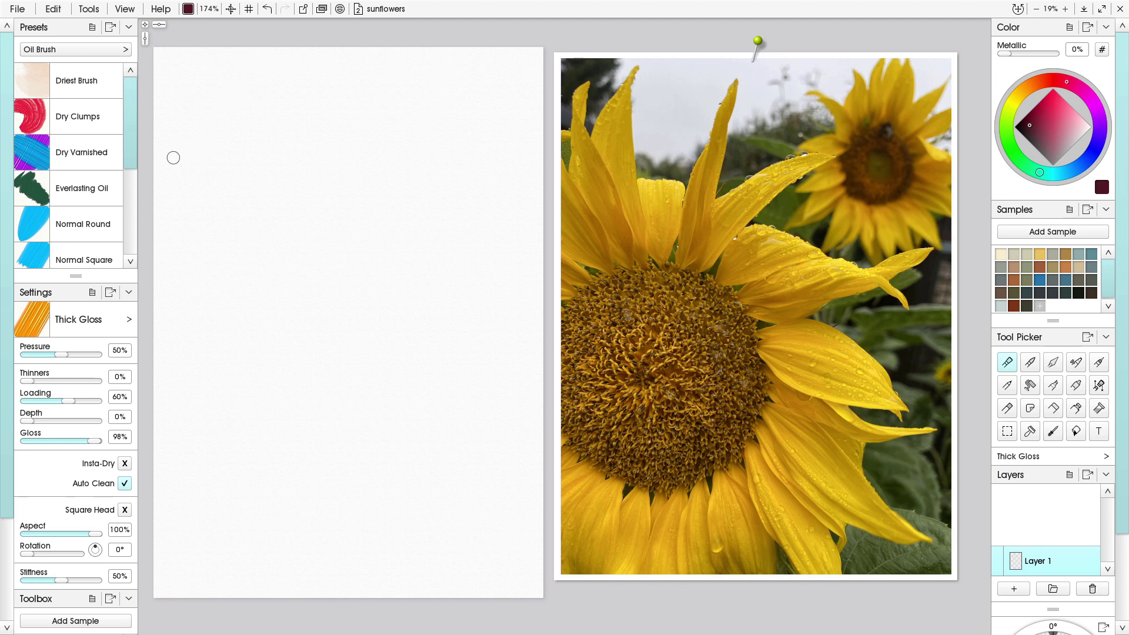
# Choose the Normal Round oil brush preset and enlarge the brush to 500%
pyautogui.moveTo(129, 126); pyautogui.dragTo(125, 157)
pyautogui.click(113, 157)
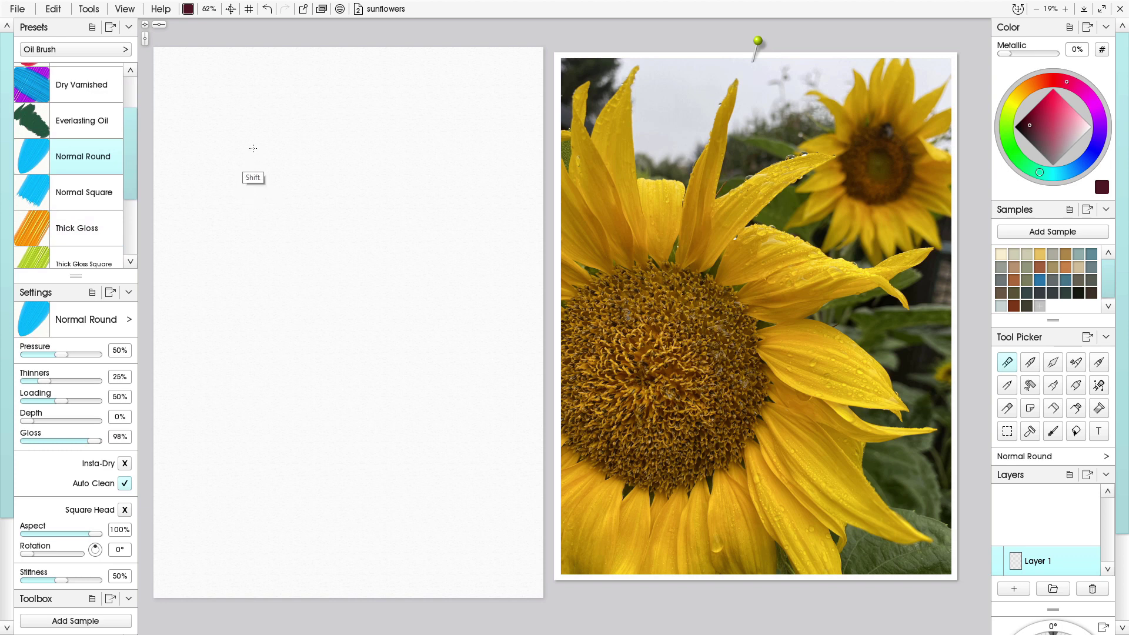
pyautogui.keyDown('shift'); pyautogui.moveTo(253, 149); pyautogui.dragTo(255, 149); pyautogui.keyUp('shift')
pyautogui.hotkey('shift', ']')
pyautogui.hotkey('shift', ']')
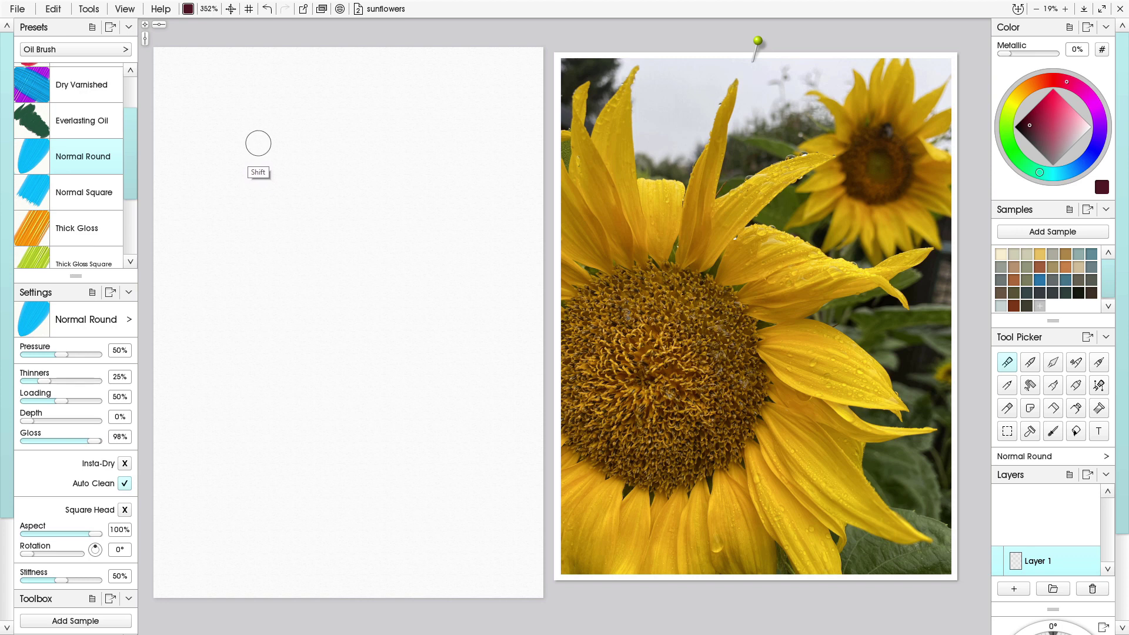
pyautogui.hotkey('shift', ']')
pyautogui.hotkey('shift', ']')
pyautogui.hotkey('shift', ']')
# Pick a muted greyish lavender and paint a broad first patch of sky along the canvas's upper edge
pyautogui.click(1094, 154)
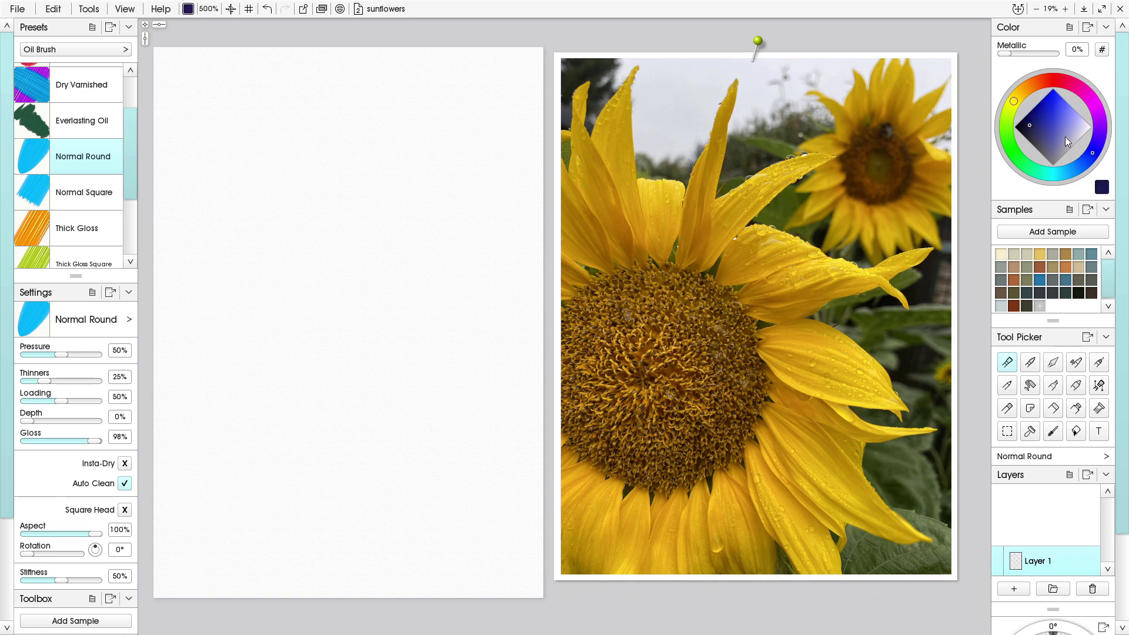
pyautogui.click(1067, 140)
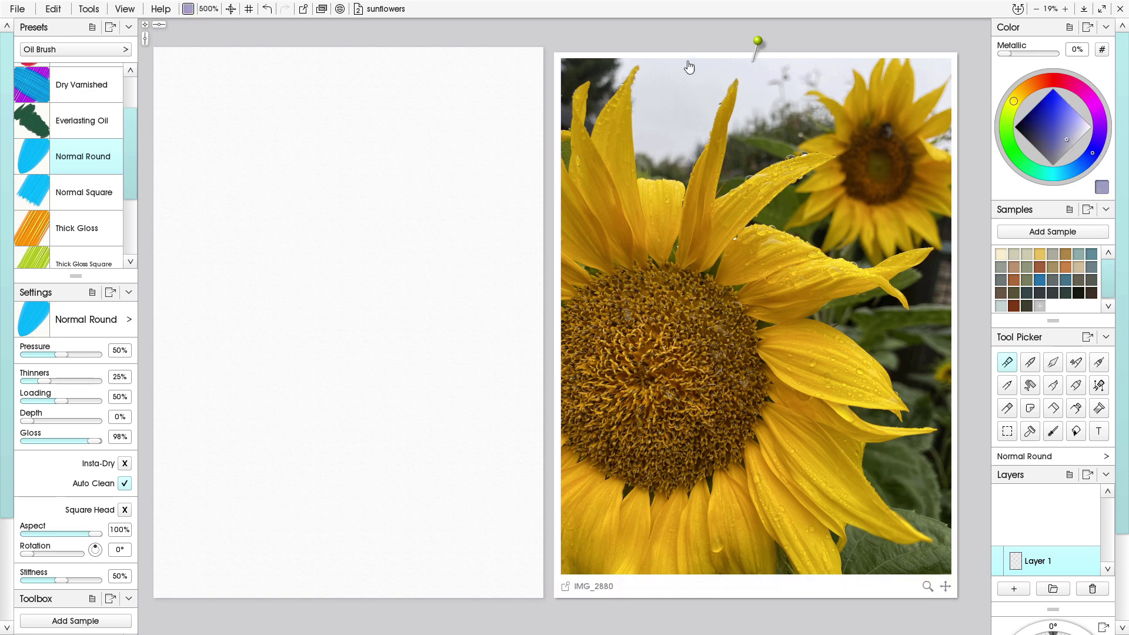
pyautogui.moveTo(444, 63)
pyautogui.mouseDown()
pyautogui.moveTo(486, 52)
pyautogui.moveTo(424, 56)
pyautogui.moveTo(438, 53)
pyautogui.moveTo(403, 88)
pyautogui.moveTo(463, 64)
pyautogui.moveTo(504, 66)
pyautogui.moveTo(464, 45)
pyautogui.moveTo(472, 94)
pyautogui.moveTo(417, 105)
pyautogui.moveTo(347, 59)
pyautogui.moveTo(355, 35)
pyautogui.moveTo(391, 123)
pyautogui.moveTo(427, 95)
pyautogui.mouseUp()
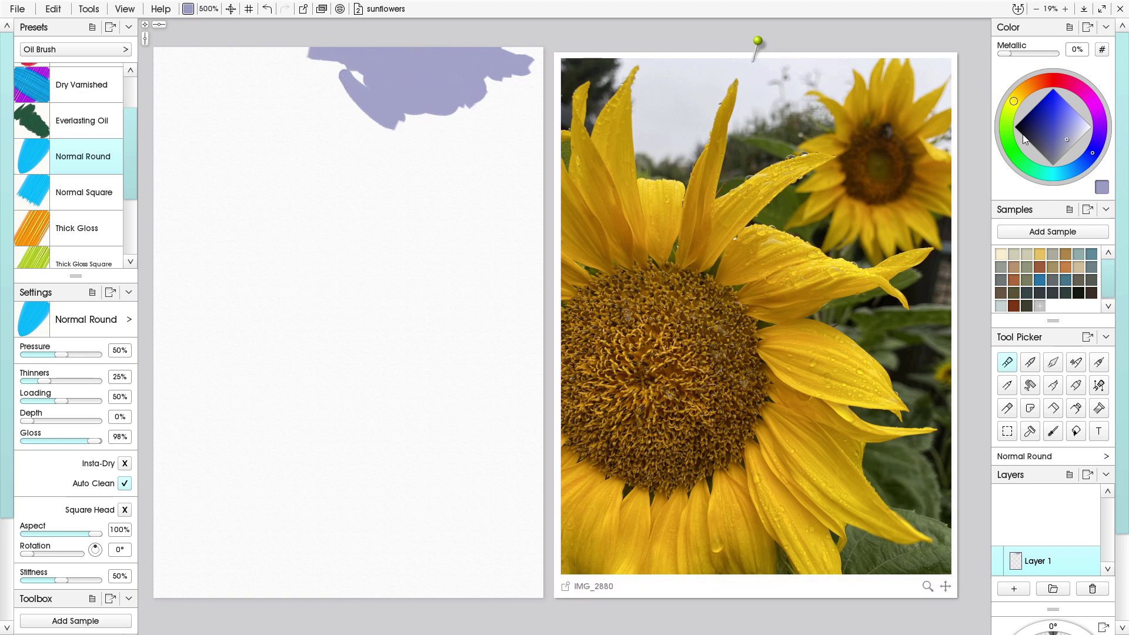
# Switch to a paler lavender and paint over the first sky patch, widening it along the canvas's upper edge
pyautogui.click(1079, 130)
pyautogui.moveTo(470, 62)
pyautogui.mouseDown()
pyautogui.moveTo(504, 93)
pyautogui.moveTo(434, 77)
pyautogui.moveTo(489, 85)
pyautogui.moveTo(505, 56)
pyautogui.moveTo(434, 54)
pyautogui.moveTo(449, 112)
pyautogui.moveTo(388, 115)
pyautogui.moveTo(342, 86)
pyautogui.moveTo(404, 88)
pyautogui.moveTo(416, 76)
pyautogui.moveTo(298, 51)
pyautogui.moveTo(358, 64)
pyautogui.moveTo(292, 65)
pyautogui.moveTo(300, 58)
pyautogui.moveTo(330, 106)
pyautogui.moveTo(385, 111)
pyautogui.moveTo(407, 52)
pyautogui.moveTo(365, 55)
pyautogui.moveTo(439, 96)
pyautogui.moveTo(466, 88)
pyautogui.moveTo(380, 52)
pyautogui.moveTo(404, 111)
pyautogui.moveTo(459, 119)
pyautogui.mouseUp()
pyautogui.moveTo(406, 57); pyautogui.dragTo(425, 123)
# Extend the lower right edge of the pale lavender sky patch with short brush strokes
pyautogui.scroll(2, 330, 196)
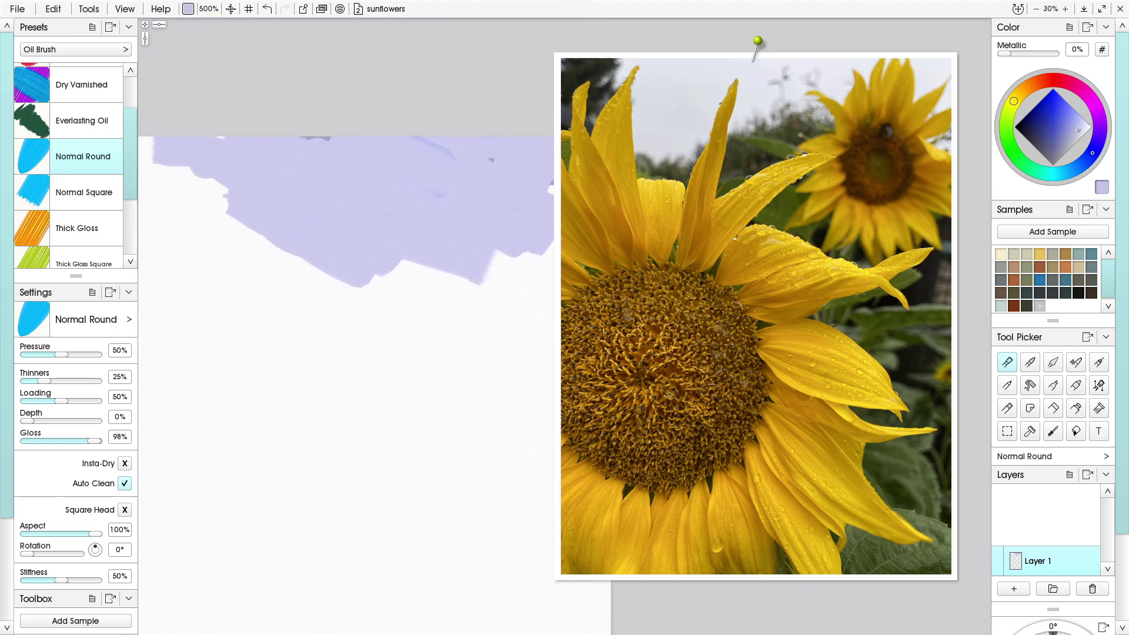
pyautogui.scroll(2, 411, 202)
pyautogui.moveTo(444, 201); pyautogui.dragTo(362, 146)
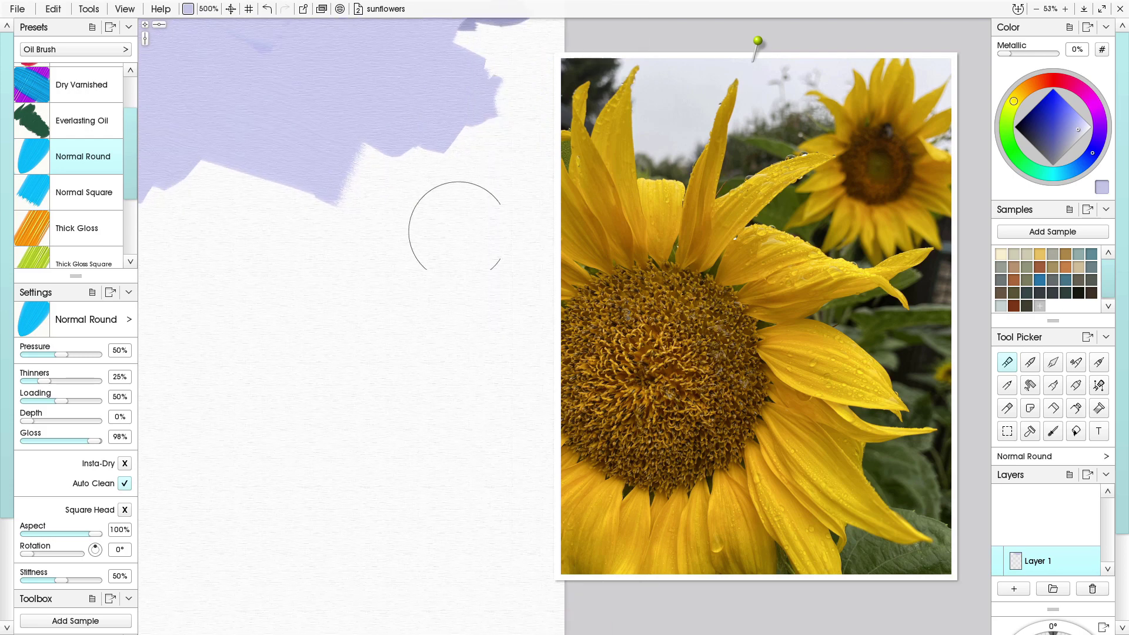
pyautogui.moveTo(403, 180); pyautogui.dragTo(402, 131)
pyautogui.moveTo(384, 162)
pyautogui.mouseDown()
pyautogui.moveTo(341, 123)
pyautogui.moveTo(398, 123)
pyautogui.mouseUp()
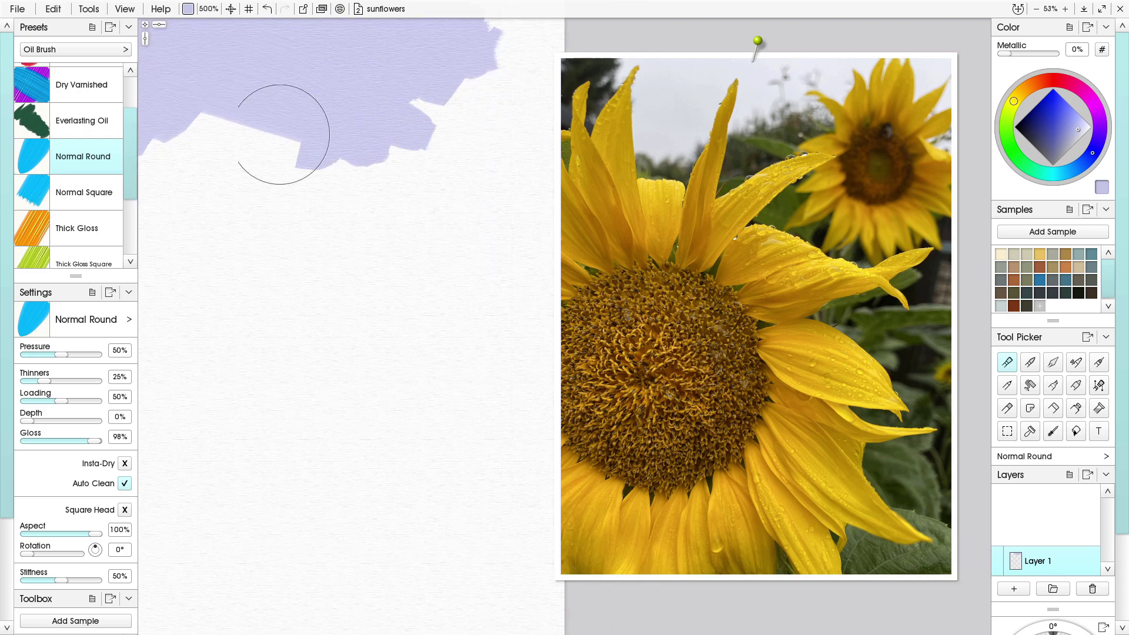
# Extend the pale lavender sky across the canvas's upper edge to the right border, with loose strokes along its lower edge
pyautogui.scroll(-2, 353, 164)
pyautogui.scroll(-1, 222, 184)
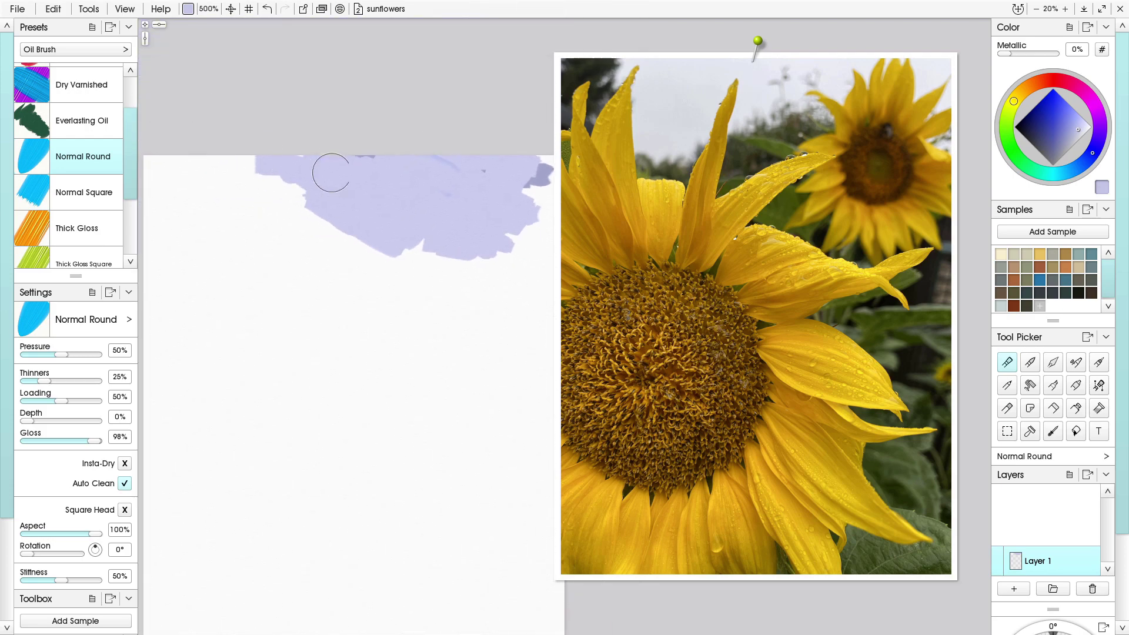
pyautogui.moveTo(354, 183); pyautogui.dragTo(306, 127)
pyautogui.scroll(1, 317, 150)
pyautogui.moveTo(282, 188); pyautogui.dragTo(353, 165)
pyautogui.moveTo(329, 200); pyautogui.dragTo(278, 205)
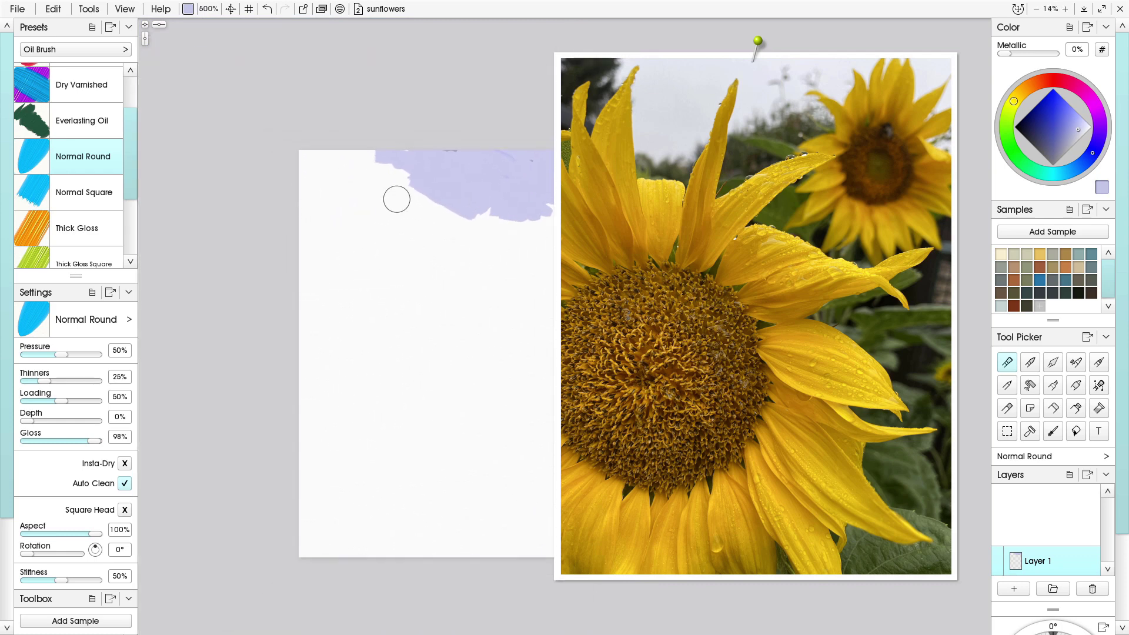
pyautogui.moveTo(395, 200); pyautogui.dragTo(315, 155)
pyautogui.scroll(1, 354, 176)
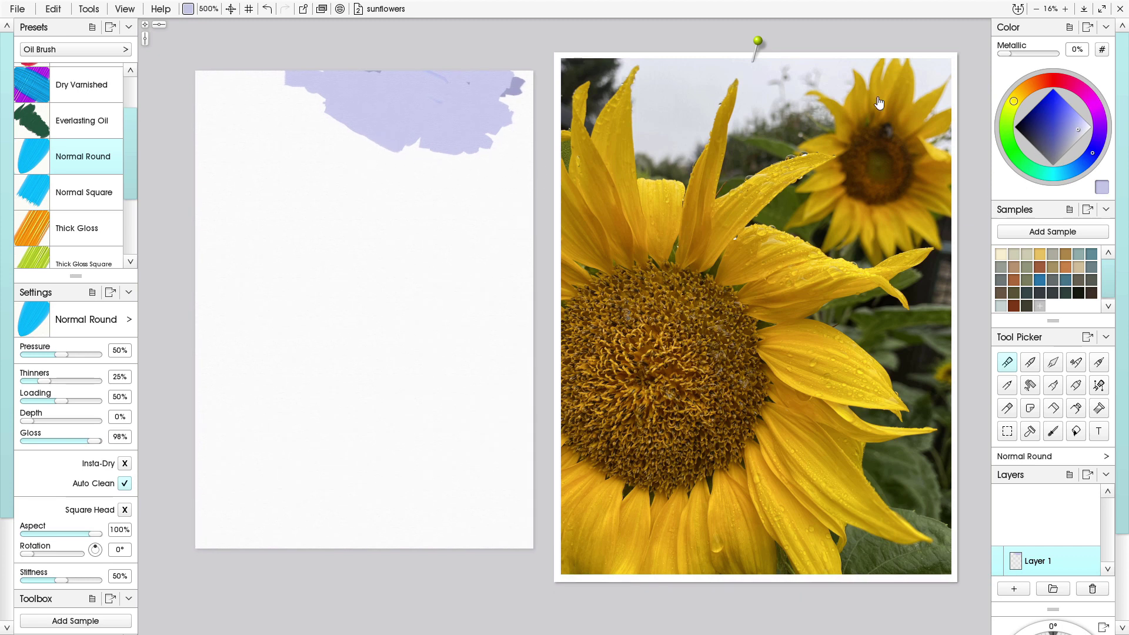
pyautogui.moveTo(492, 75)
pyautogui.mouseDown()
pyautogui.moveTo(517, 68)
pyautogui.moveTo(508, 84)
pyautogui.moveTo(536, 165)
pyautogui.moveTo(414, 158)
pyautogui.moveTo(361, 136)
pyautogui.moveTo(341, 88)
pyautogui.moveTo(351, 75)
pyautogui.moveTo(336, 124)
pyautogui.moveTo(255, 123)
pyautogui.moveTo(240, 148)
pyautogui.moveTo(302, 128)
pyautogui.moveTo(315, 110)
pyautogui.moveTo(282, 143)
pyautogui.moveTo(254, 144)
pyautogui.mouseUp()
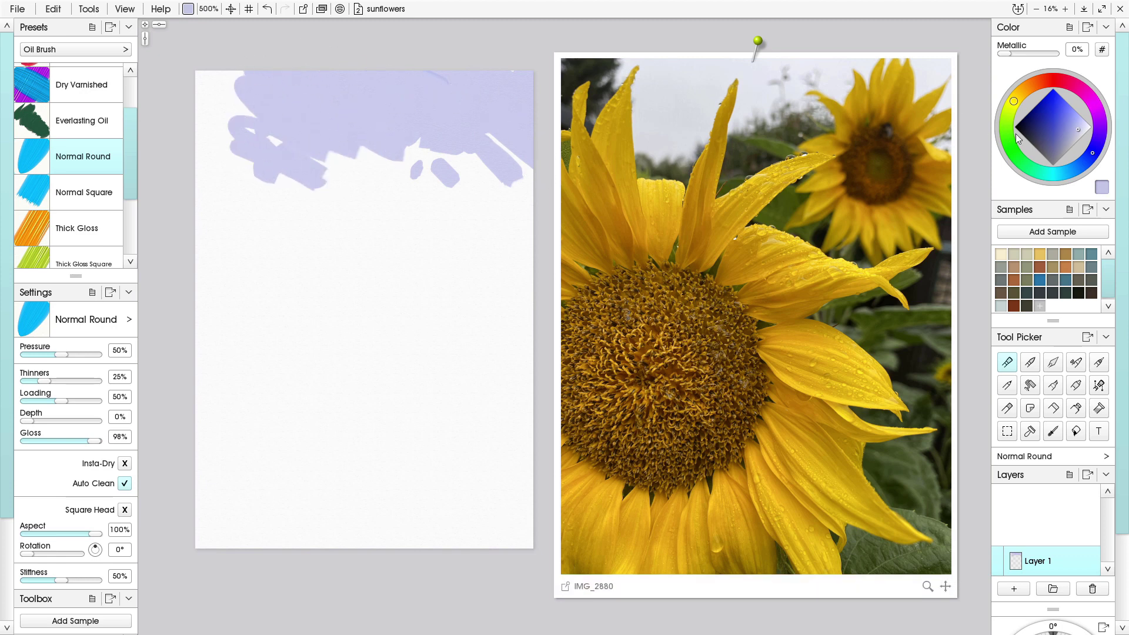
# Pick a muted sea green, lighten it, and paint the upper left corner and the area below the sky on the right
pyautogui.click(1040, 173)
pyautogui.moveTo(1045, 133); pyautogui.dragTo(1047, 146)
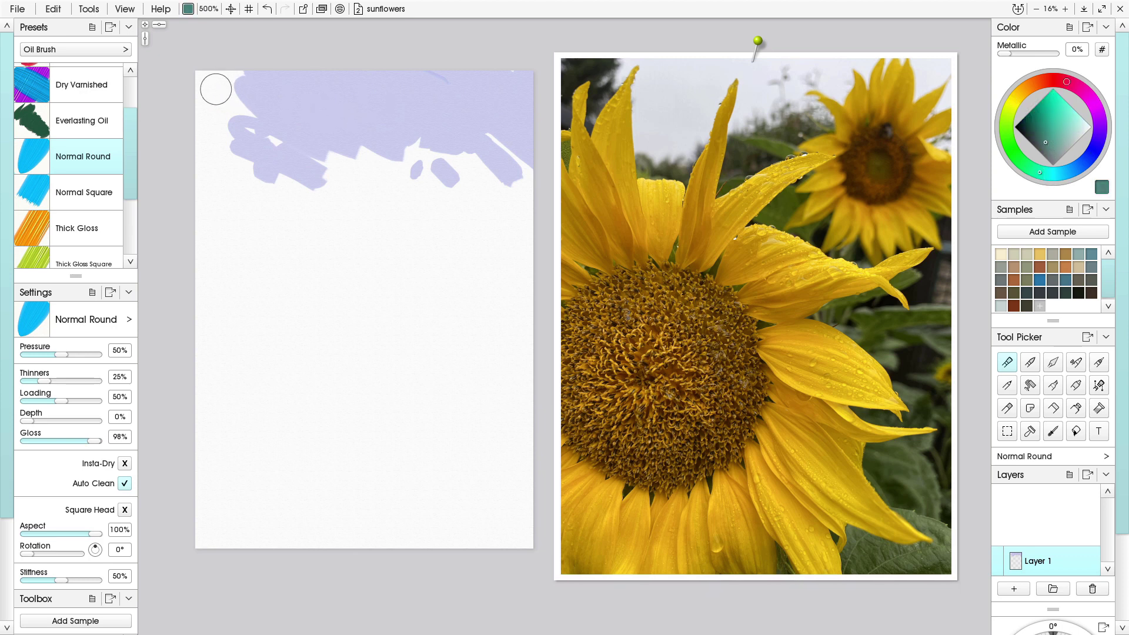
pyautogui.moveTo(214, 90)
pyautogui.mouseDown()
pyautogui.moveTo(251, 73)
pyautogui.moveTo(213, 91)
pyautogui.moveTo(224, 109)
pyautogui.moveTo(258, 93)
pyautogui.moveTo(257, 104)
pyautogui.moveTo(280, 72)
pyautogui.moveTo(251, 93)
pyautogui.moveTo(251, 116)
pyautogui.moveTo(268, 134)
pyautogui.moveTo(245, 151)
pyautogui.moveTo(266, 128)
pyautogui.moveTo(200, 97)
pyautogui.mouseUp()
pyautogui.click(1062, 141)
pyautogui.moveTo(212, 102)
pyautogui.mouseDown()
pyautogui.moveTo(274, 102)
pyautogui.moveTo(275, 128)
pyautogui.moveTo(262, 149)
pyautogui.moveTo(194, 62)
pyautogui.moveTo(188, 92)
pyautogui.moveTo(220, 160)
pyautogui.moveTo(190, 175)
pyautogui.moveTo(258, 158)
pyautogui.moveTo(286, 168)
pyautogui.moveTo(270, 89)
pyautogui.moveTo(220, 67)
pyautogui.mouseUp()
pyautogui.moveTo(415, 177)
pyautogui.mouseDown()
pyautogui.moveTo(389, 189)
pyautogui.moveTo(474, 154)
pyautogui.moveTo(417, 152)
pyautogui.moveTo(486, 193)
pyautogui.moveTo(506, 182)
pyautogui.moveTo(493, 140)
pyautogui.moveTo(526, 178)
pyautogui.moveTo(460, 240)
pyautogui.moveTo(494, 267)
pyautogui.moveTo(502, 303)
pyautogui.moveTo(517, 199)
pyautogui.moveTo(534, 223)
pyautogui.moveTo(552, 185)
pyautogui.moveTo(531, 204)
pyautogui.moveTo(520, 194)
pyautogui.moveTo(511, 328)
pyautogui.mouseUp()
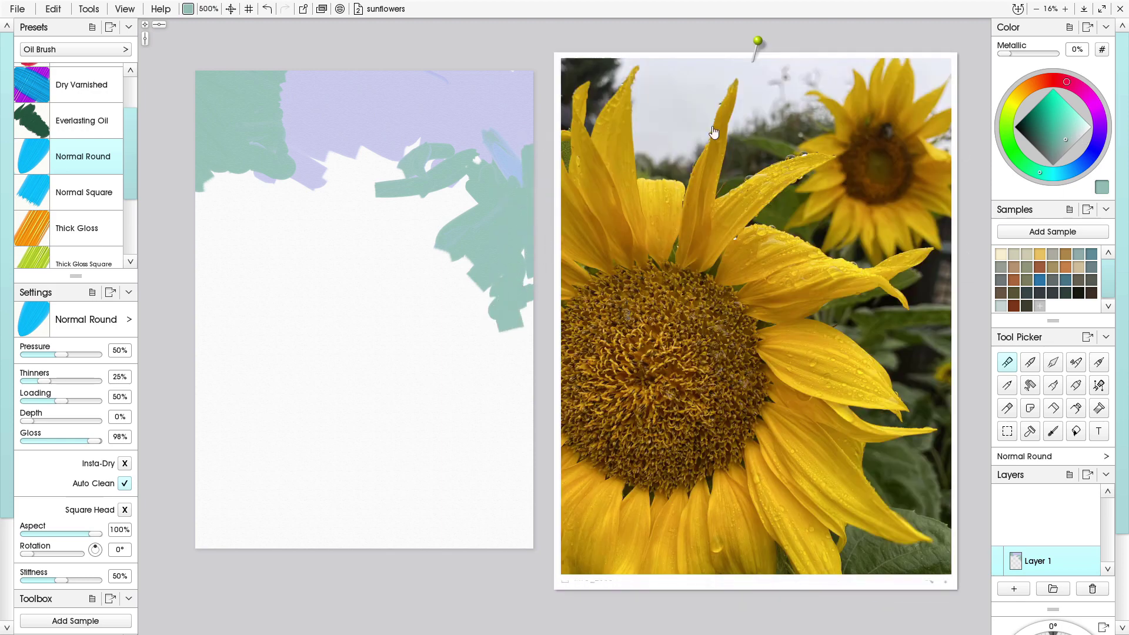
# Choose the Normal Square preset, enlarge it to 430%, and paint sea green over the sky's lower right part
pyautogui.click(84, 192)
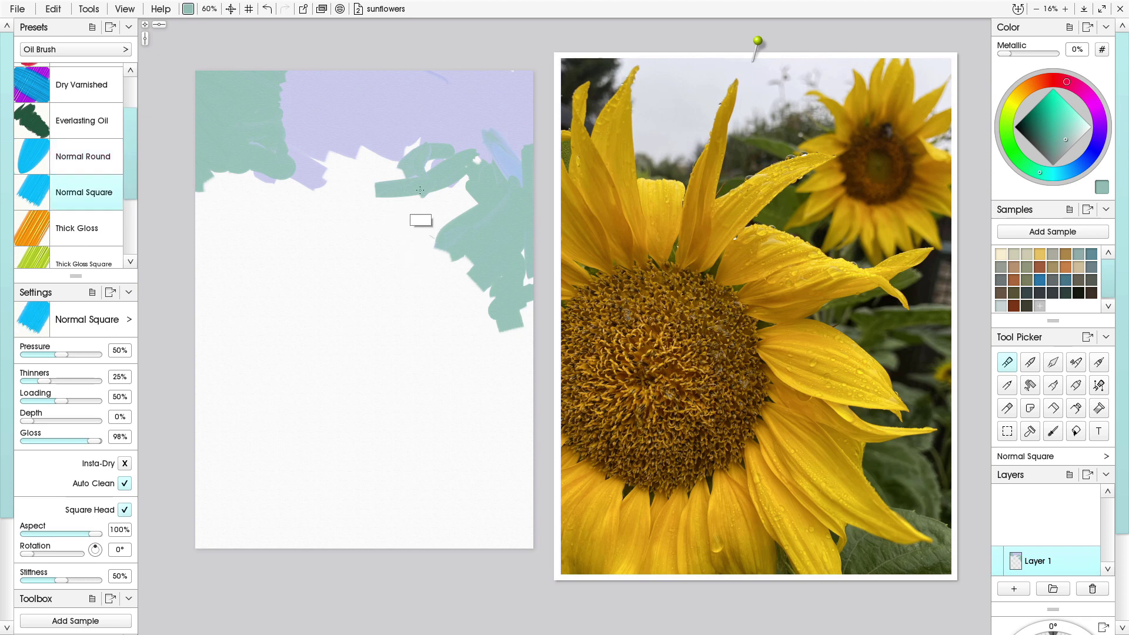
pyautogui.keyDown('shift'); pyautogui.moveTo(448, 205); pyautogui.dragTo(509, 155); pyautogui.keyUp('shift')
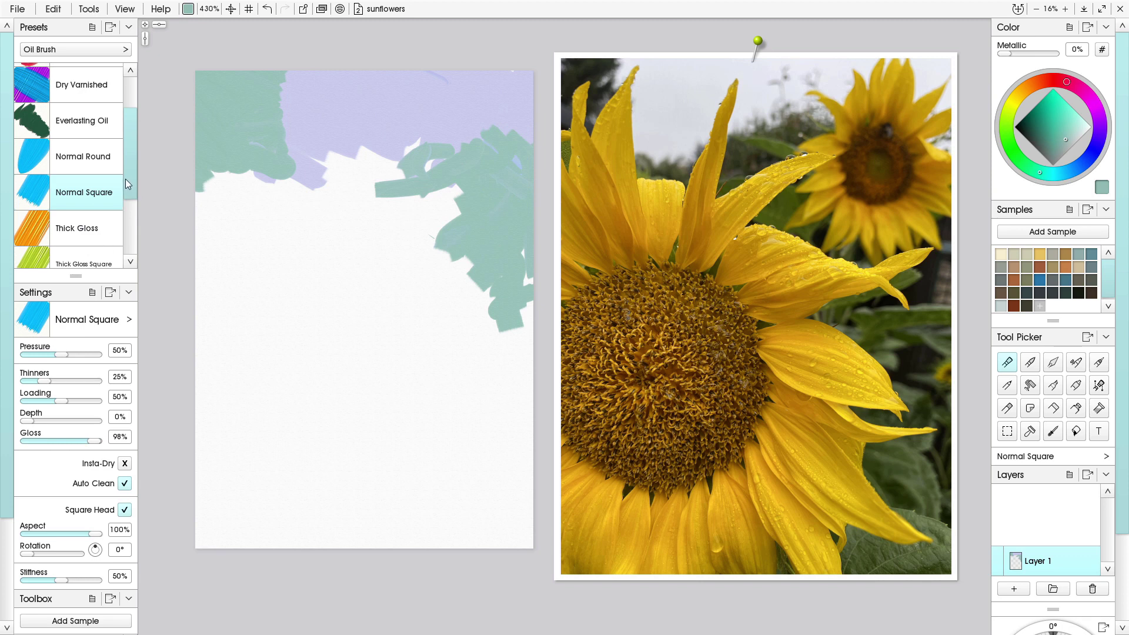
# Choose the Unclean Brush preset, enlarge it to 500%, and blend the green into the lavender near the upper right edge
pyautogui.moveTo(125, 180); pyautogui.dragTo(129, 234)
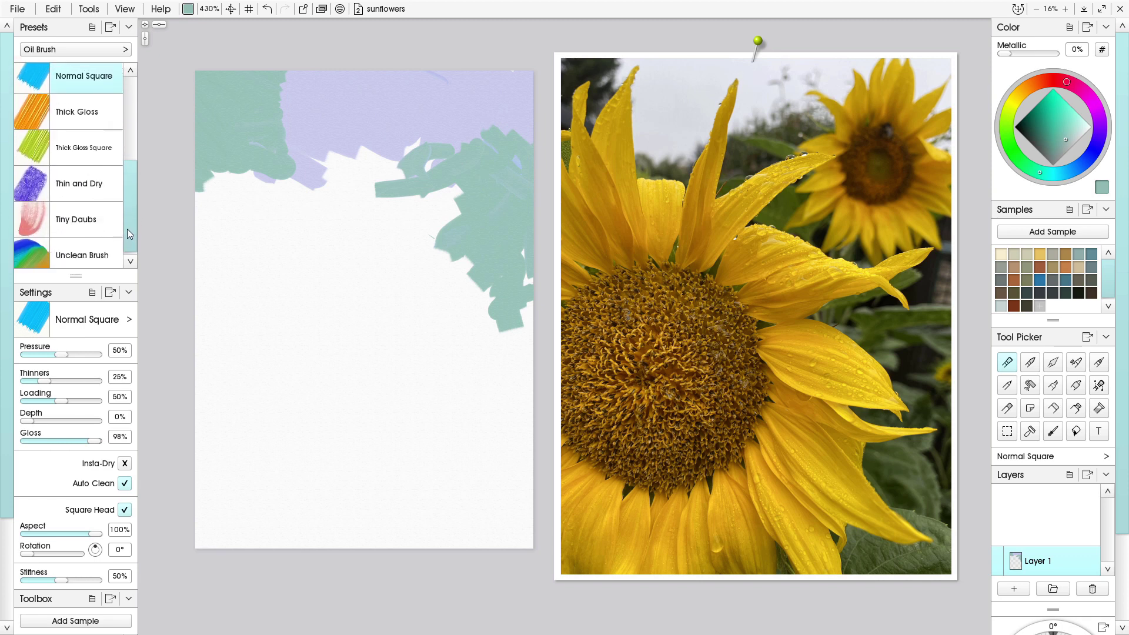
pyautogui.click(79, 252)
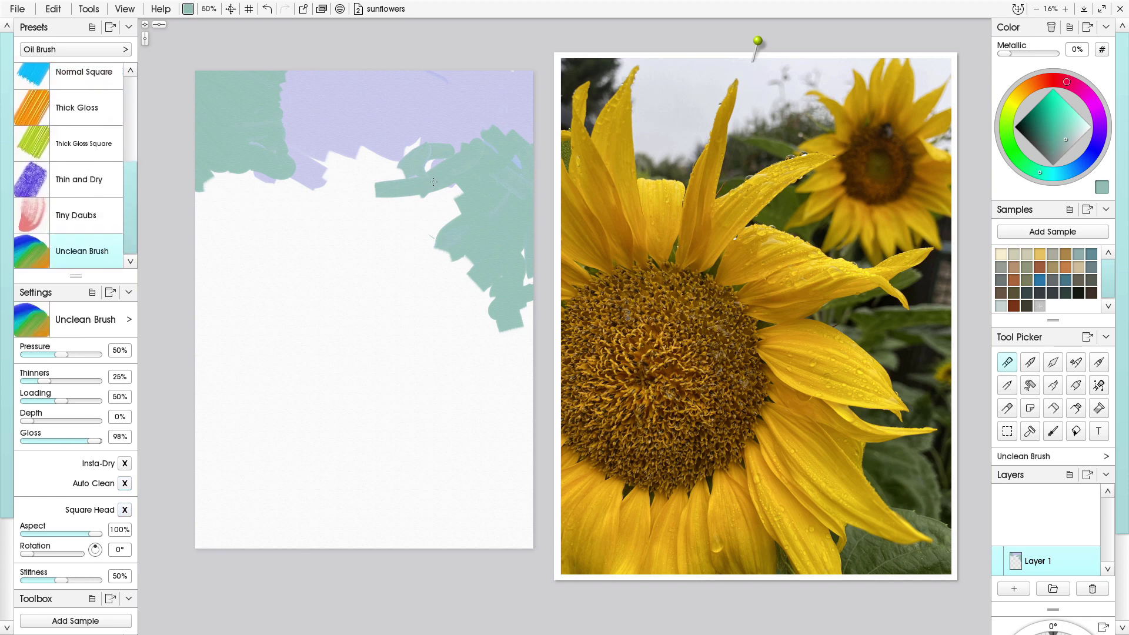
pyautogui.moveTo(427, 186)
pyautogui.keyDown('shift'); pyautogui.mouseDown()
pyautogui.moveTo(467, 127)
pyautogui.moveTo(460, 136)
pyautogui.moveTo(473, 128)
pyautogui.moveTo(491, 146)
pyautogui.moveTo(473, 124)
pyautogui.moveTo(524, 123)
pyautogui.moveTo(496, 150)
pyautogui.moveTo(513, 113)
pyautogui.moveTo(465, 141)
pyautogui.moveTo(493, 156)
pyautogui.moveTo(508, 127)
pyautogui.moveTo(526, 122)
pyautogui.moveTo(506, 147)
pyautogui.mouseUp(); pyautogui.keyUp('shift')
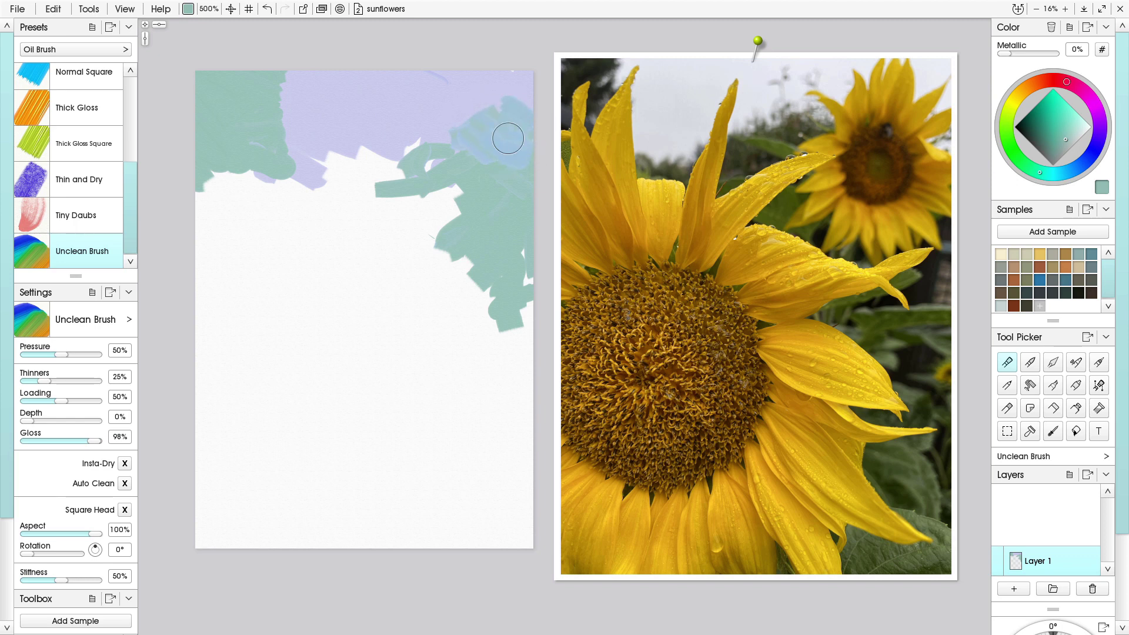
# Sample lavender and green from the canvas and paint a blended pale blue background down the right side to the lower edge
pyautogui.keyDown('alt'); pyautogui.click(454, 108); pyautogui.keyUp('alt')
pyautogui.moveTo(469, 110)
pyautogui.mouseDown()
pyautogui.moveTo(521, 130)
pyautogui.moveTo(529, 112)
pyautogui.moveTo(514, 97)
pyautogui.moveTo(452, 105)
pyautogui.moveTo(440, 131)
pyautogui.moveTo(453, 147)
pyautogui.moveTo(500, 155)
pyautogui.moveTo(529, 136)
pyautogui.moveTo(485, 128)
pyautogui.moveTo(509, 148)
pyautogui.moveTo(433, 147)
pyautogui.moveTo(434, 167)
pyautogui.moveTo(429, 147)
pyautogui.moveTo(387, 151)
pyautogui.moveTo(419, 187)
pyautogui.moveTo(432, 192)
pyautogui.moveTo(424, 168)
pyautogui.moveTo(476, 186)
pyautogui.moveTo(482, 176)
pyautogui.moveTo(485, 190)
pyautogui.moveTo(488, 176)
pyautogui.moveTo(527, 172)
pyautogui.moveTo(521, 137)
pyautogui.moveTo(496, 142)
pyautogui.moveTo(493, 166)
pyautogui.moveTo(463, 195)
pyautogui.moveTo(453, 174)
pyautogui.moveTo(479, 166)
pyautogui.moveTo(532, 198)
pyautogui.moveTo(483, 145)
pyautogui.moveTo(532, 154)
pyautogui.moveTo(487, 104)
pyautogui.moveTo(513, 149)
pyautogui.moveTo(478, 140)
pyautogui.moveTo(494, 213)
pyautogui.moveTo(514, 182)
pyautogui.moveTo(486, 243)
pyautogui.moveTo(476, 318)
pyautogui.moveTo(500, 304)
pyautogui.moveTo(521, 258)
pyautogui.moveTo(520, 339)
pyautogui.moveTo(520, 224)
pyautogui.moveTo(533, 227)
pyautogui.moveTo(499, 243)
pyautogui.moveTo(445, 231)
pyautogui.moveTo(443, 264)
pyautogui.moveTo(498, 339)
pyautogui.moveTo(522, 344)
pyautogui.moveTo(503, 368)
pyautogui.moveTo(490, 428)
pyautogui.moveTo(511, 447)
pyautogui.moveTo(544, 323)
pyautogui.moveTo(521, 429)
pyautogui.moveTo(544, 323)
pyautogui.moveTo(512, 428)
pyautogui.moveTo(492, 382)
pyautogui.moveTo(469, 434)
pyautogui.moveTo(531, 467)
pyautogui.mouseUp()
pyautogui.keyDown('alt'); pyautogui.click(479, 231); pyautogui.keyUp('alt')
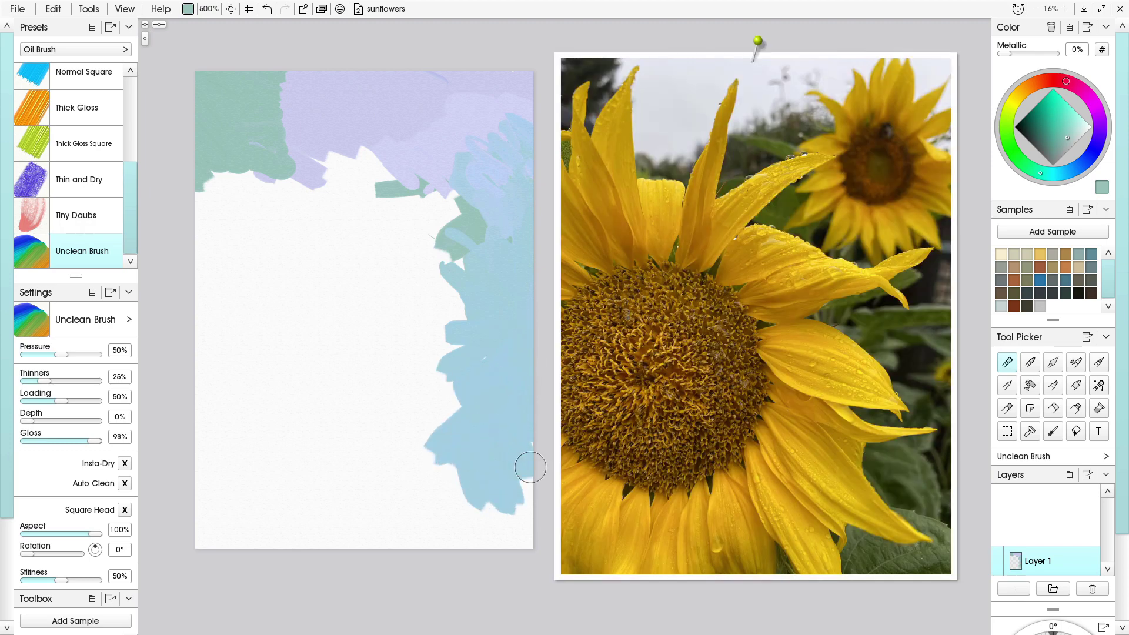
pyautogui.moveTo(471, 430)
pyautogui.mouseDown()
pyautogui.moveTo(494, 511)
pyautogui.moveTo(431, 512)
pyautogui.moveTo(459, 534)
pyautogui.moveTo(516, 527)
pyautogui.moveTo(525, 541)
pyautogui.moveTo(449, 559)
pyautogui.moveTo(393, 507)
pyautogui.mouseUp()
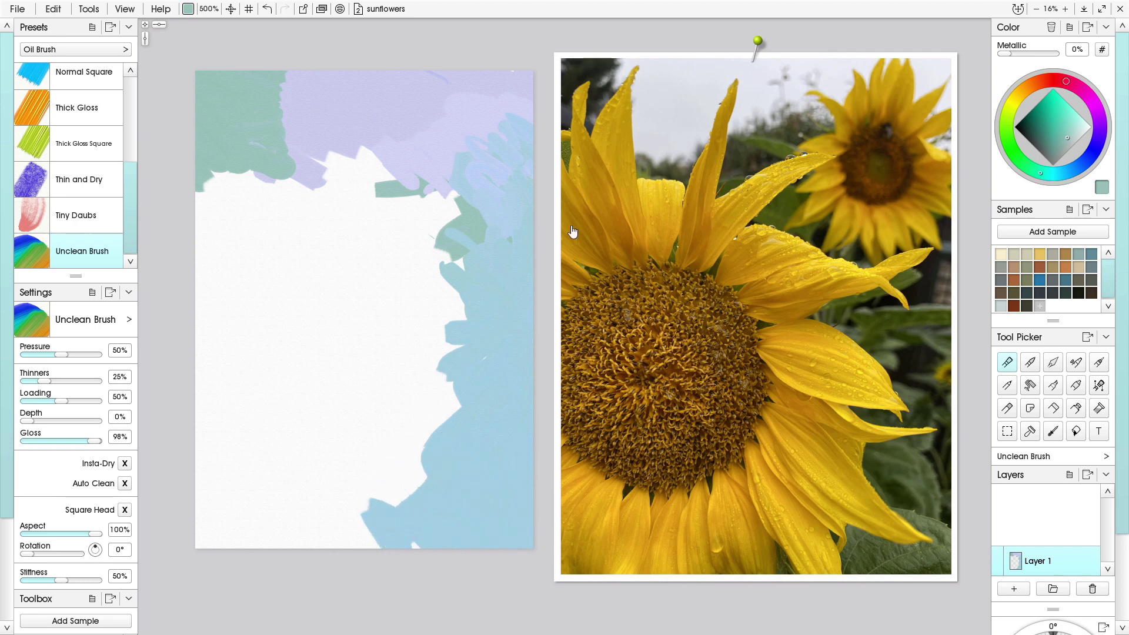
pyautogui.moveTo(436, 423)
pyautogui.mouseDown()
pyautogui.moveTo(461, 458)
pyautogui.moveTo(454, 483)
pyautogui.moveTo(366, 488)
pyautogui.moveTo(362, 507)
pyautogui.moveTo(395, 563)
pyautogui.moveTo(385, 524)
pyautogui.mouseUp()
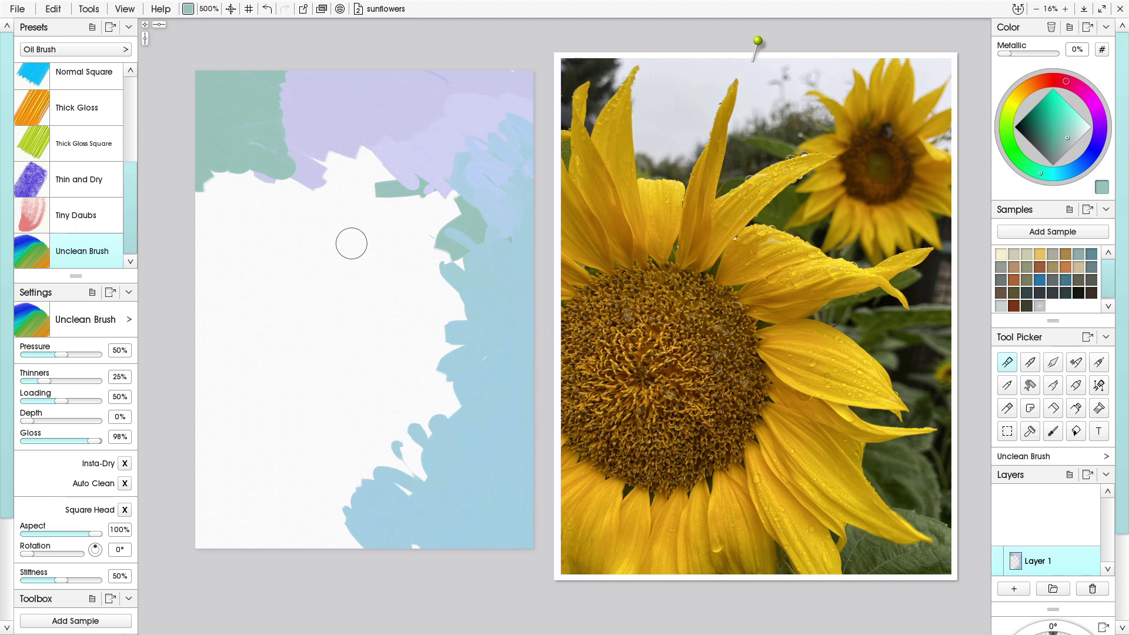
# Blend blue over the green upper left area, and dab sampled lavender along its border with the sky
pyautogui.moveTo(252, 144)
pyautogui.mouseDown()
pyautogui.moveTo(244, 177)
pyautogui.moveTo(203, 178)
pyautogui.moveTo(188, 194)
pyautogui.moveTo(238, 141)
pyautogui.moveTo(284, 168)
pyautogui.moveTo(270, 121)
pyautogui.moveTo(293, 126)
pyautogui.moveTo(276, 98)
pyautogui.moveTo(296, 105)
pyautogui.moveTo(279, 69)
pyautogui.mouseUp()
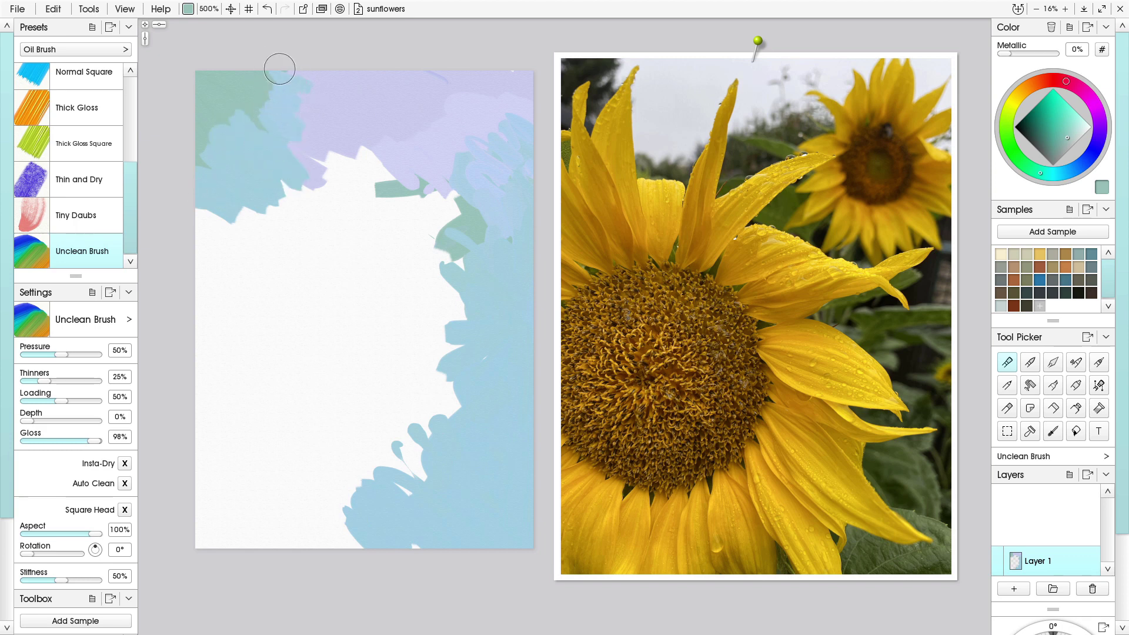
pyautogui.keyDown('alt'); pyautogui.click(327, 135); pyautogui.keyUp('alt')
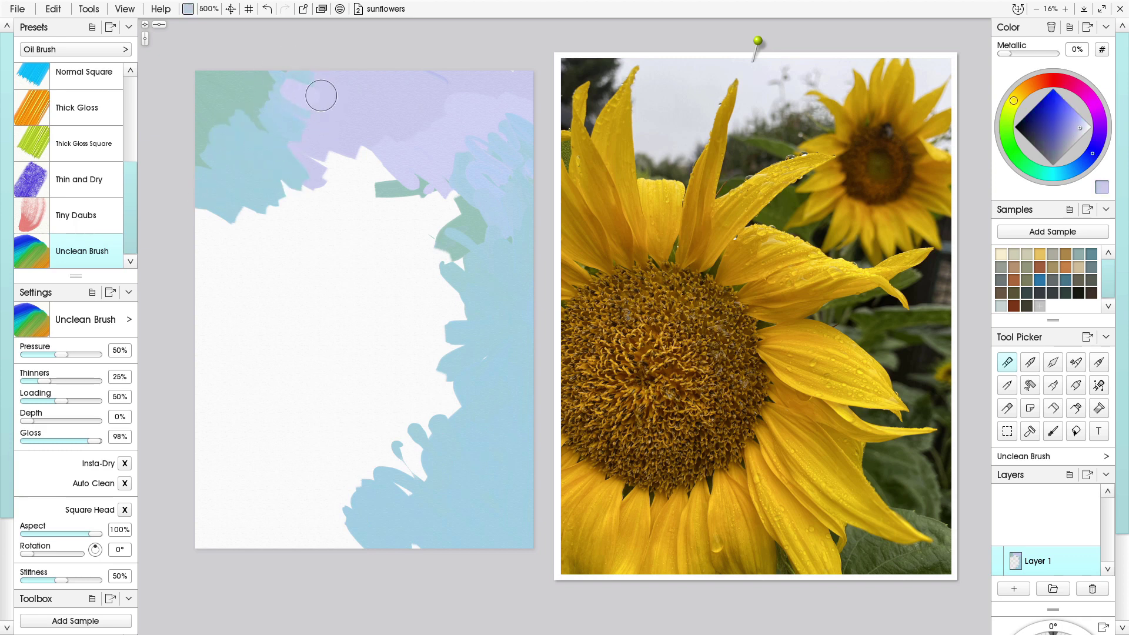
pyautogui.moveTo(298, 137)
pyautogui.mouseDown()
pyautogui.moveTo(290, 114)
pyautogui.moveTo(282, 144)
pyautogui.moveTo(292, 60)
pyautogui.moveTo(276, 73)
pyautogui.moveTo(275, 106)
pyautogui.moveTo(285, 94)
pyautogui.moveTo(268, 143)
pyautogui.moveTo(285, 156)
pyautogui.moveTo(255, 139)
pyautogui.mouseUp()
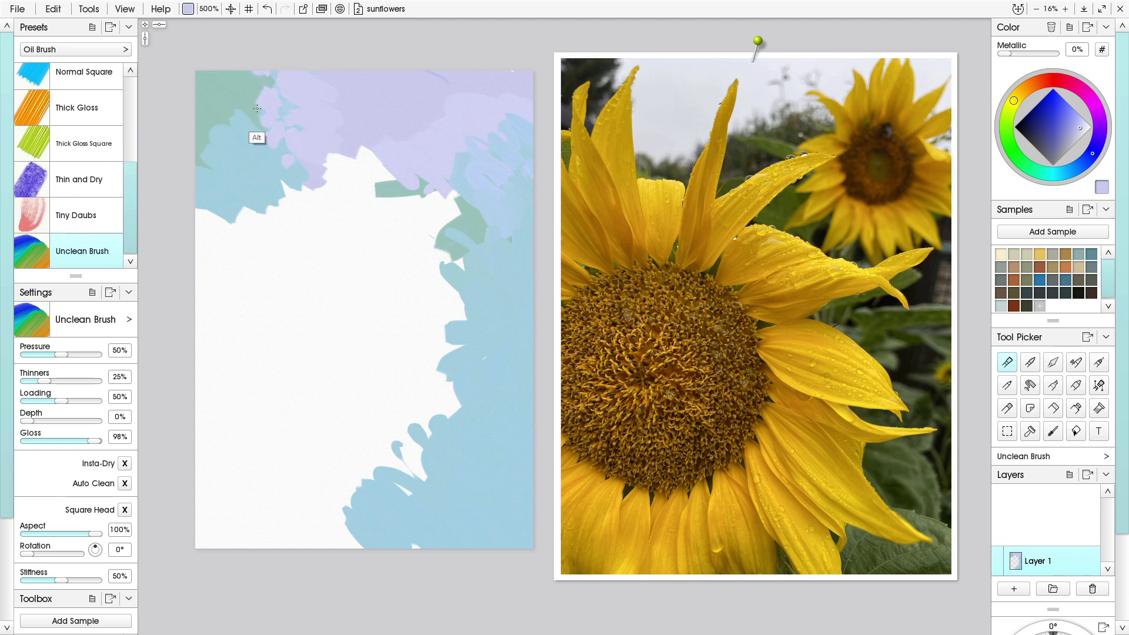
# Sample the green and add blended blue-green strokes in the upper left area and down towards the canvas's middle
pyautogui.keyDown('alt'); pyautogui.click(247, 122); pyautogui.keyUp('alt')
pyautogui.moveTo(283, 93)
pyautogui.mouseDown()
pyautogui.moveTo(252, 81)
pyautogui.moveTo(267, 120)
pyautogui.moveTo(258, 91)
pyautogui.moveTo(252, 121)
pyautogui.moveTo(276, 144)
pyautogui.moveTo(296, 122)
pyautogui.moveTo(300, 147)
pyautogui.moveTo(271, 170)
pyautogui.moveTo(254, 128)
pyautogui.moveTo(284, 141)
pyautogui.moveTo(250, 108)
pyautogui.moveTo(251, 68)
pyautogui.moveTo(276, 80)
pyautogui.moveTo(308, 64)
pyautogui.moveTo(334, 87)
pyautogui.moveTo(277, 157)
pyautogui.moveTo(219, 179)
pyautogui.moveTo(223, 145)
pyautogui.moveTo(203, 150)
pyautogui.moveTo(198, 137)
pyautogui.moveTo(230, 130)
pyautogui.moveTo(195, 100)
pyautogui.moveTo(184, 210)
pyautogui.mouseUp()
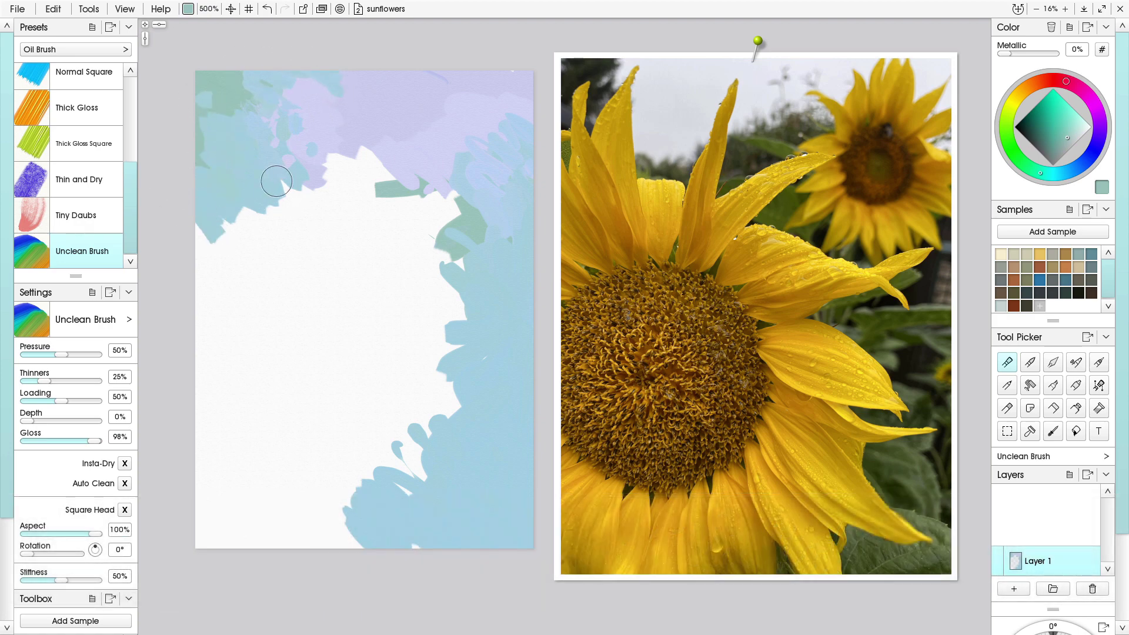
pyautogui.moveTo(320, 181)
pyautogui.mouseDown()
pyautogui.moveTo(356, 176)
pyautogui.moveTo(367, 218)
pyautogui.moveTo(312, 193)
pyautogui.moveTo(305, 201)
pyautogui.moveTo(312, 209)
pyautogui.moveTo(335, 160)
pyautogui.moveTo(379, 167)
pyautogui.moveTo(342, 140)
pyautogui.moveTo(325, 177)
pyautogui.moveTo(329, 157)
pyautogui.moveTo(355, 238)
pyautogui.moveTo(324, 233)
pyautogui.moveTo(357, 276)
pyautogui.moveTo(263, 217)
pyautogui.moveTo(327, 250)
pyautogui.moveTo(356, 295)
pyautogui.moveTo(271, 246)
pyautogui.moveTo(361, 285)
pyautogui.moveTo(376, 328)
pyautogui.moveTo(391, 326)
pyautogui.moveTo(383, 265)
pyautogui.moveTo(386, 346)
pyautogui.moveTo(302, 223)
pyautogui.moveTo(357, 347)
pyautogui.moveTo(390, 320)
pyautogui.mouseUp()
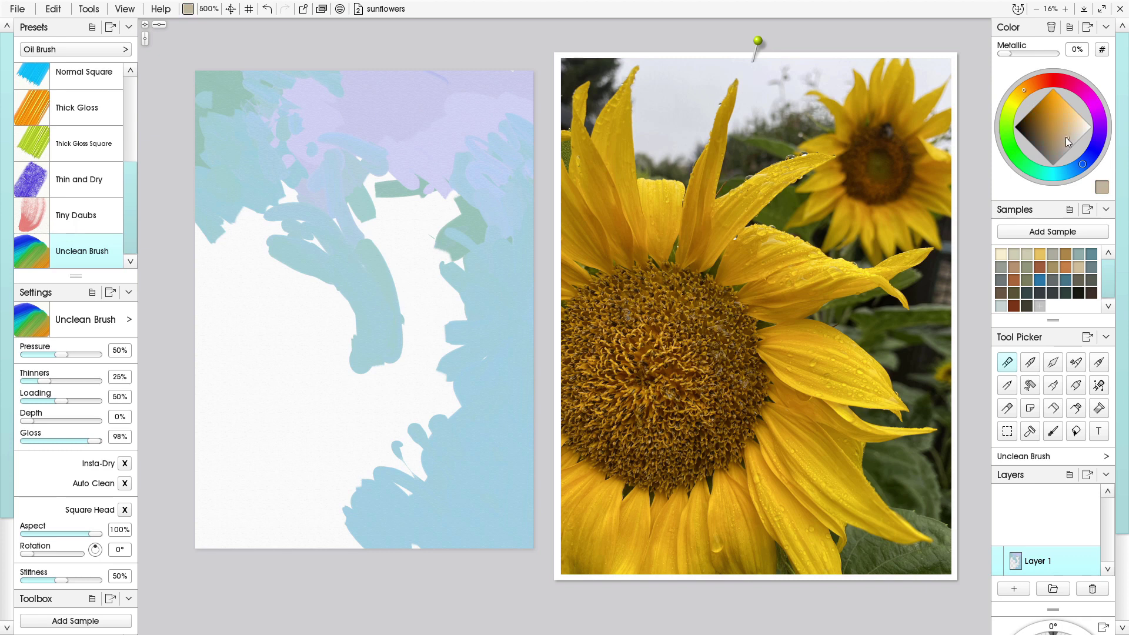
# Pick a deep ochre and fill a large round flower centre at the canvas's left edge, smoothing its right rim
pyautogui.moveTo(1068, 141); pyautogui.dragTo(1047, 113)
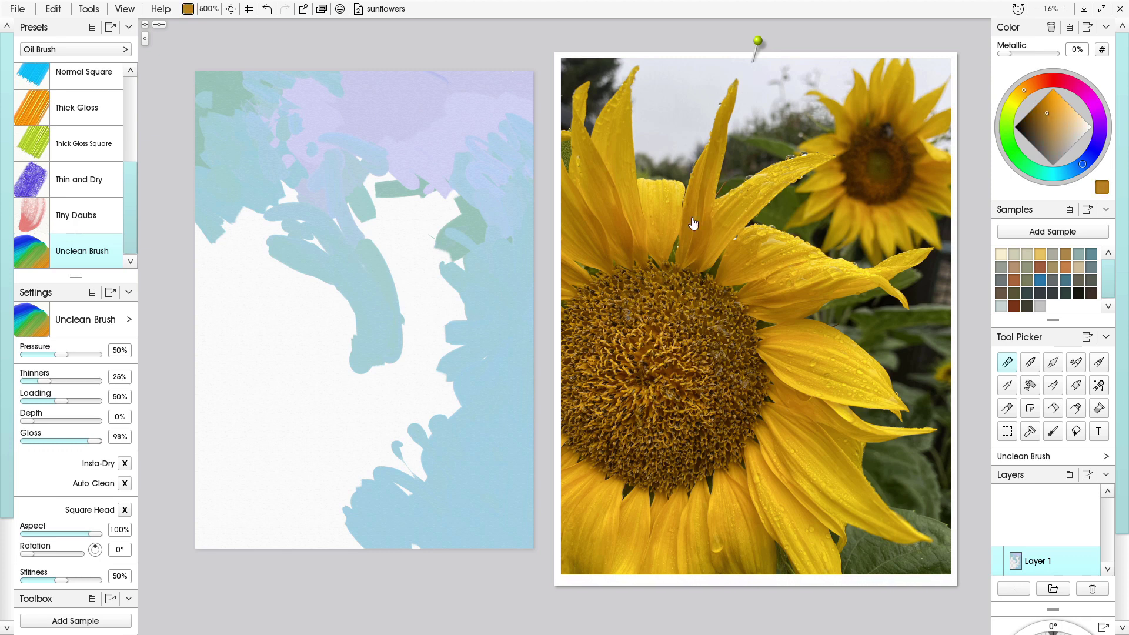
pyautogui.moveTo(270, 278)
pyautogui.mouseDown()
pyautogui.moveTo(351, 324)
pyautogui.moveTo(342, 312)
pyautogui.moveTo(311, 367)
pyautogui.moveTo(280, 362)
pyautogui.moveTo(244, 277)
pyautogui.moveTo(267, 278)
pyautogui.moveTo(268, 297)
pyautogui.moveTo(318, 286)
pyautogui.moveTo(326, 328)
pyautogui.moveTo(250, 324)
pyautogui.moveTo(246, 268)
pyautogui.moveTo(206, 317)
pyautogui.moveTo(273, 284)
pyautogui.moveTo(206, 347)
pyautogui.moveTo(245, 367)
pyautogui.moveTo(241, 444)
pyautogui.moveTo(314, 379)
pyautogui.moveTo(261, 350)
pyautogui.moveTo(267, 422)
pyautogui.mouseUp()
pyautogui.moveTo(293, 384); pyautogui.dragTo(285, 390)
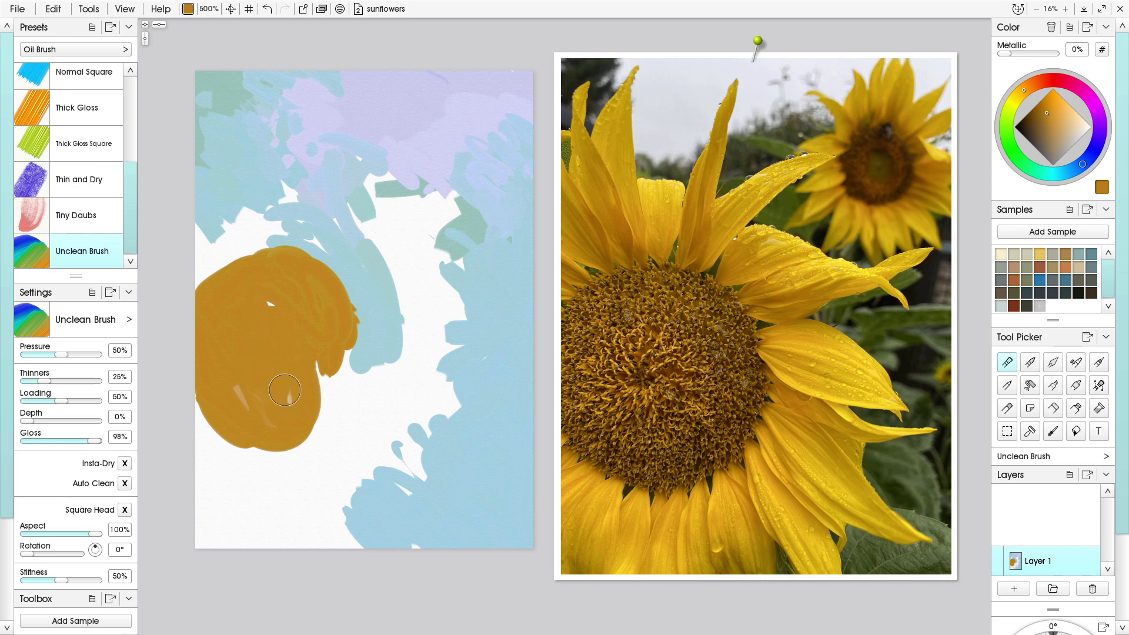
pyautogui.moveTo(327, 309)
pyautogui.mouseDown()
pyautogui.moveTo(326, 399)
pyautogui.moveTo(342, 296)
pyautogui.moveTo(330, 398)
pyautogui.moveTo(355, 364)
pyautogui.moveTo(342, 354)
pyautogui.moveTo(308, 369)
pyautogui.mouseUp()
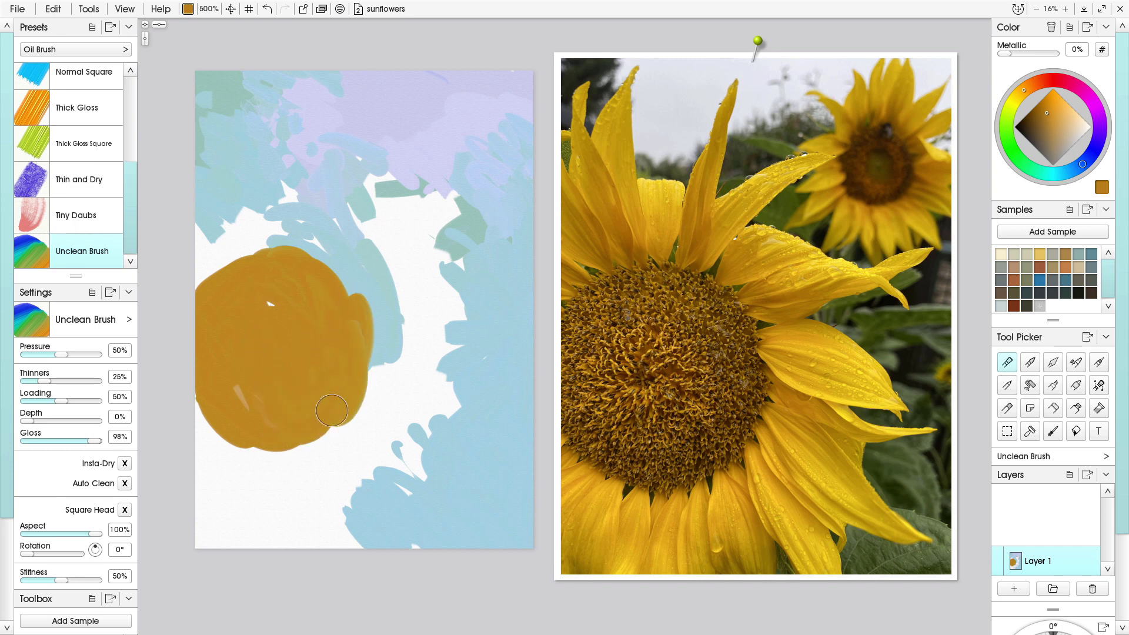
pyautogui.moveTo(332, 411); pyautogui.dragTo(290, 431)
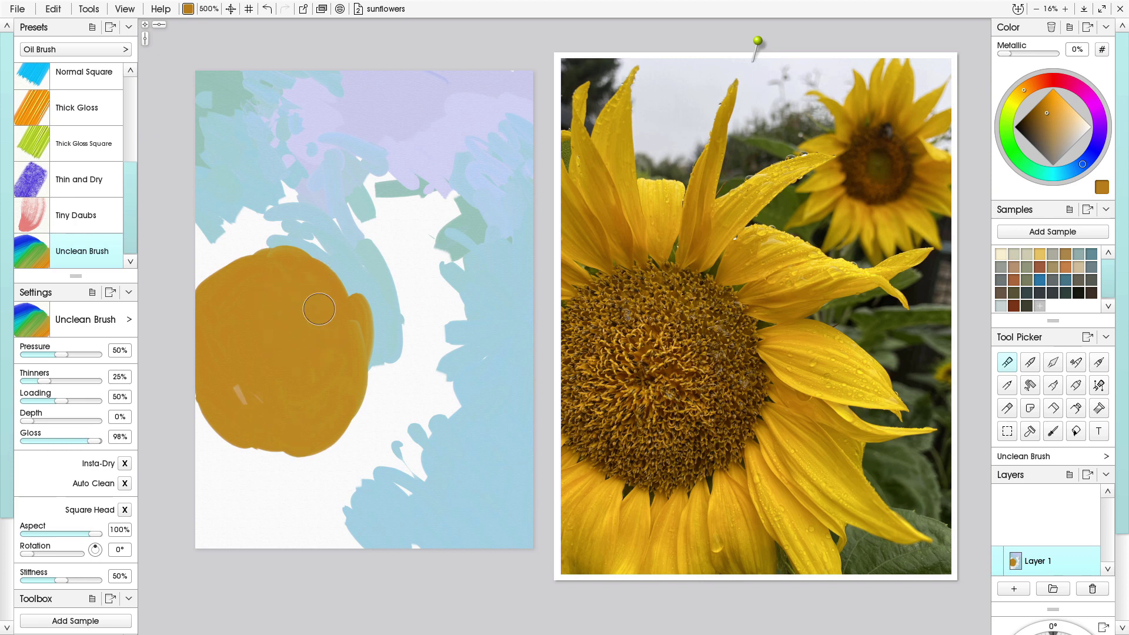
pyautogui.moveTo(360, 331); pyautogui.dragTo(362, 409)
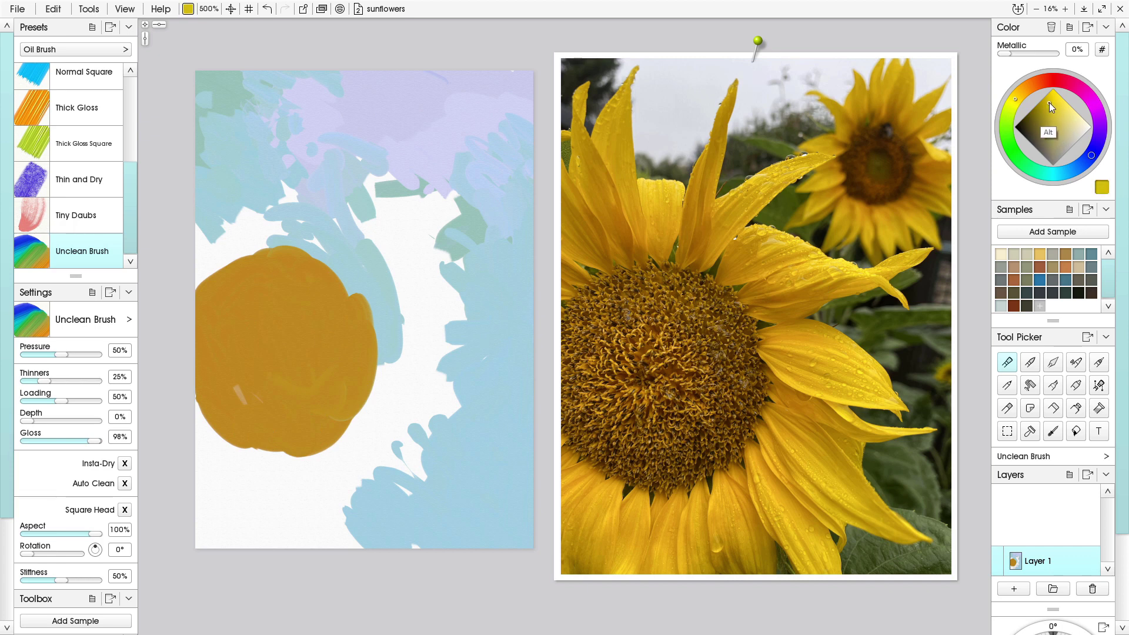
# Pick a bright yellow, reduce the brush to 300%, and paint the first long petals above the ochre flower centre
pyautogui.moveTo(1050, 102); pyautogui.dragTo(1053, 98)
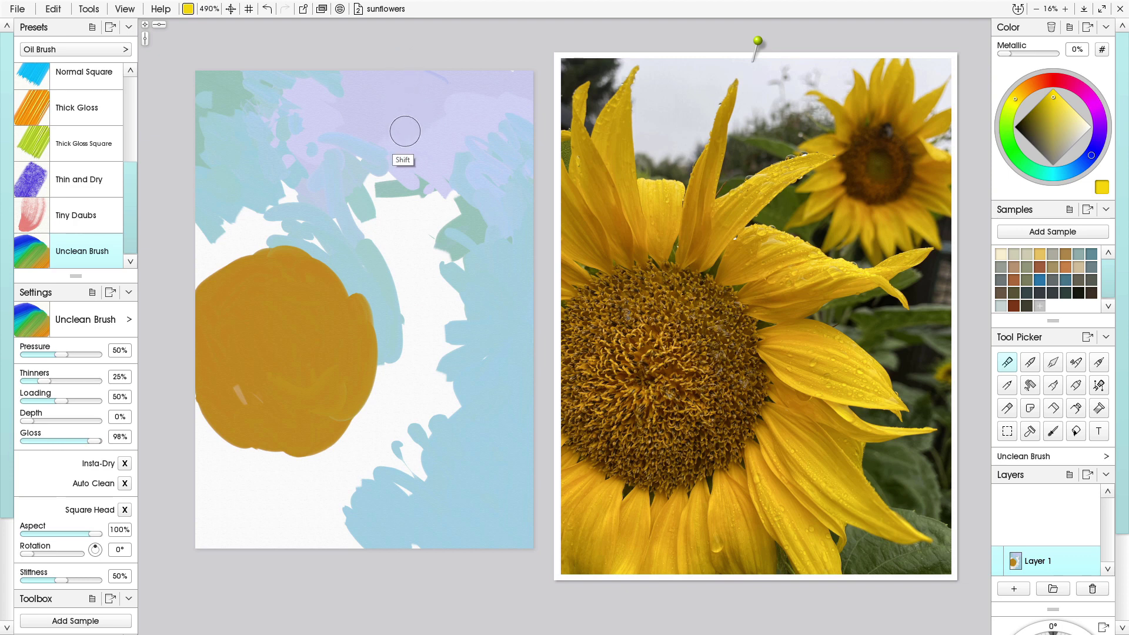
pyautogui.moveTo(320, 105)
pyautogui.mouseDown()
pyautogui.moveTo(255, 117)
pyautogui.moveTo(255, 99)
pyautogui.moveTo(244, 209)
pyautogui.mouseUp()
pyautogui.moveTo(259, 99)
pyautogui.mouseDown()
pyautogui.moveTo(249, 100)
pyautogui.moveTo(257, 93)
pyautogui.mouseUp()
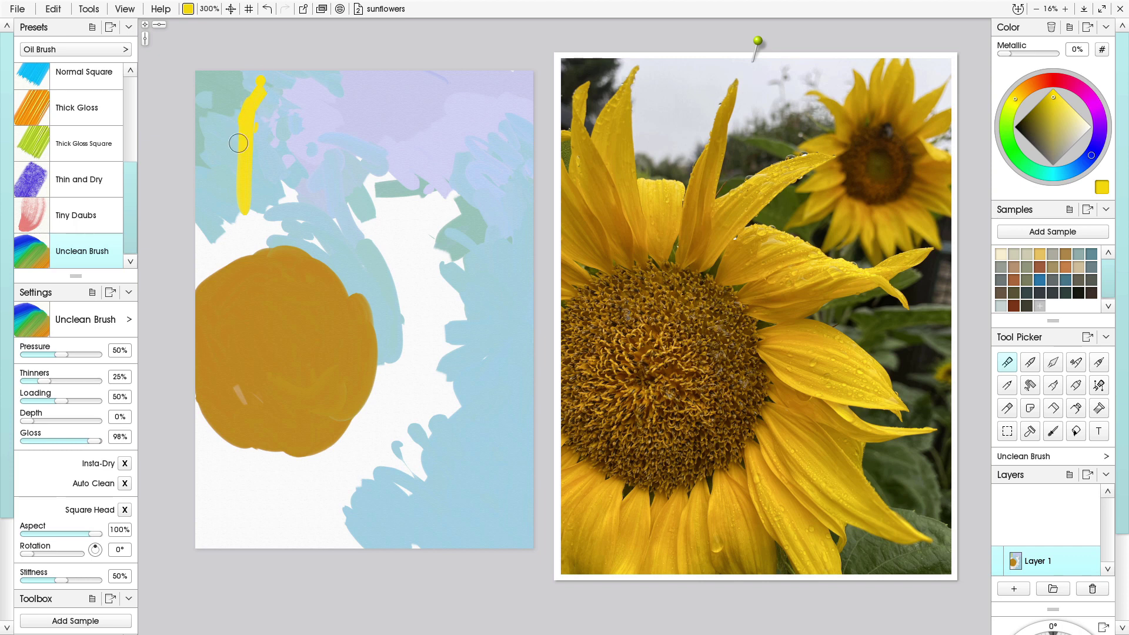
pyautogui.moveTo(259, 202); pyautogui.dragTo(257, 130)
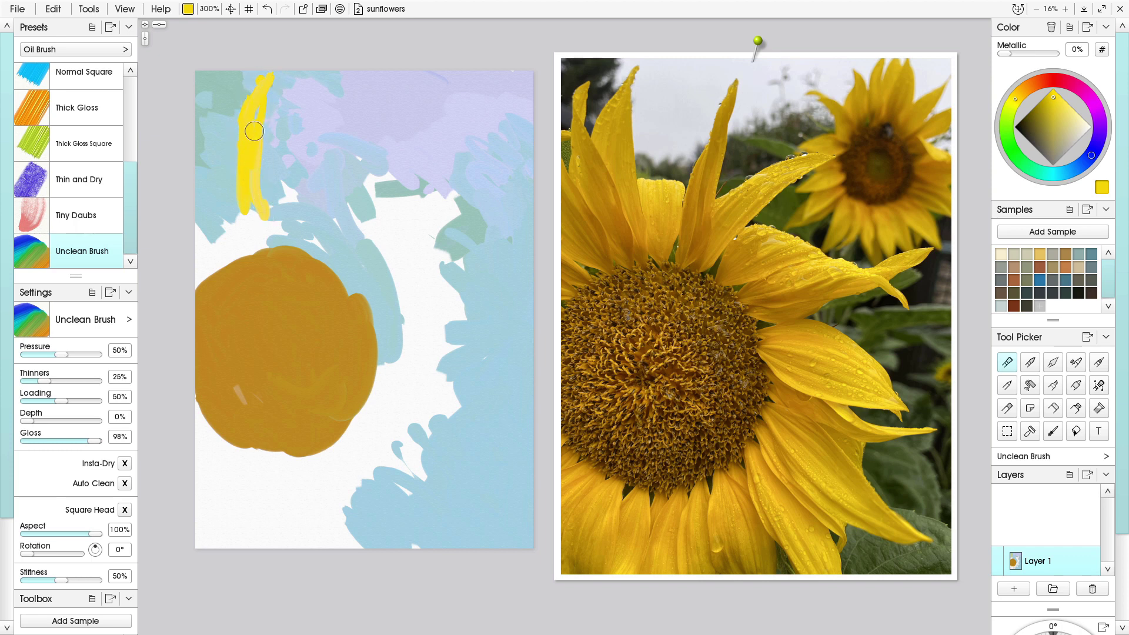
pyautogui.moveTo(254, 132)
pyautogui.mouseDown()
pyautogui.moveTo(222, 157)
pyautogui.moveTo(245, 114)
pyautogui.moveTo(246, 206)
pyautogui.mouseUp()
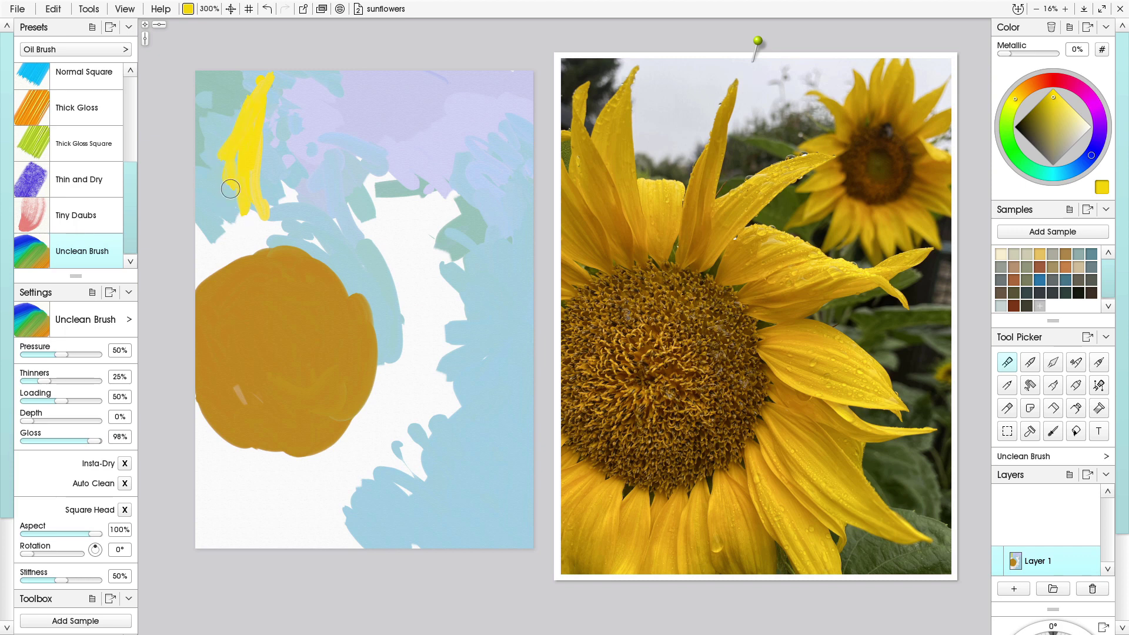
pyautogui.moveTo(208, 113)
pyautogui.mouseDown()
pyautogui.moveTo(205, 165)
pyautogui.moveTo(219, 221)
pyautogui.moveTo(208, 122)
pyautogui.moveTo(250, 226)
pyautogui.mouseUp()
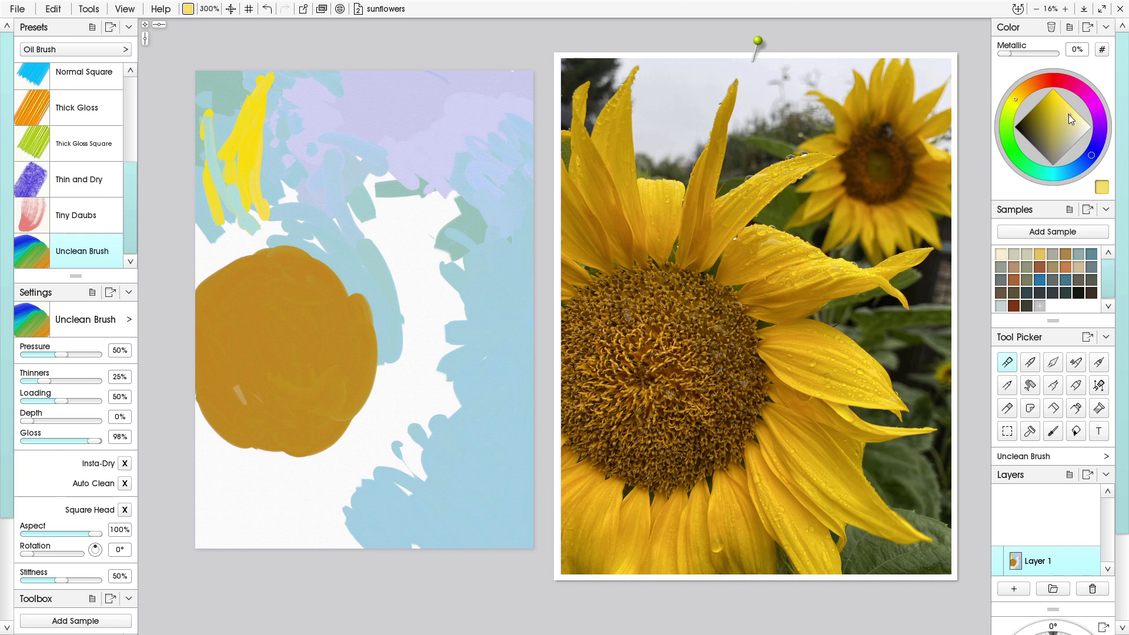
# Use a paler yellow to lighten the tall petals, add a short wide petal beside them, and thicken the leftmost one
pyautogui.moveTo(258, 127)
pyautogui.mouseDown()
pyautogui.moveTo(249, 194)
pyautogui.moveTo(240, 148)
pyautogui.moveTo(230, 172)
pyautogui.mouseUp()
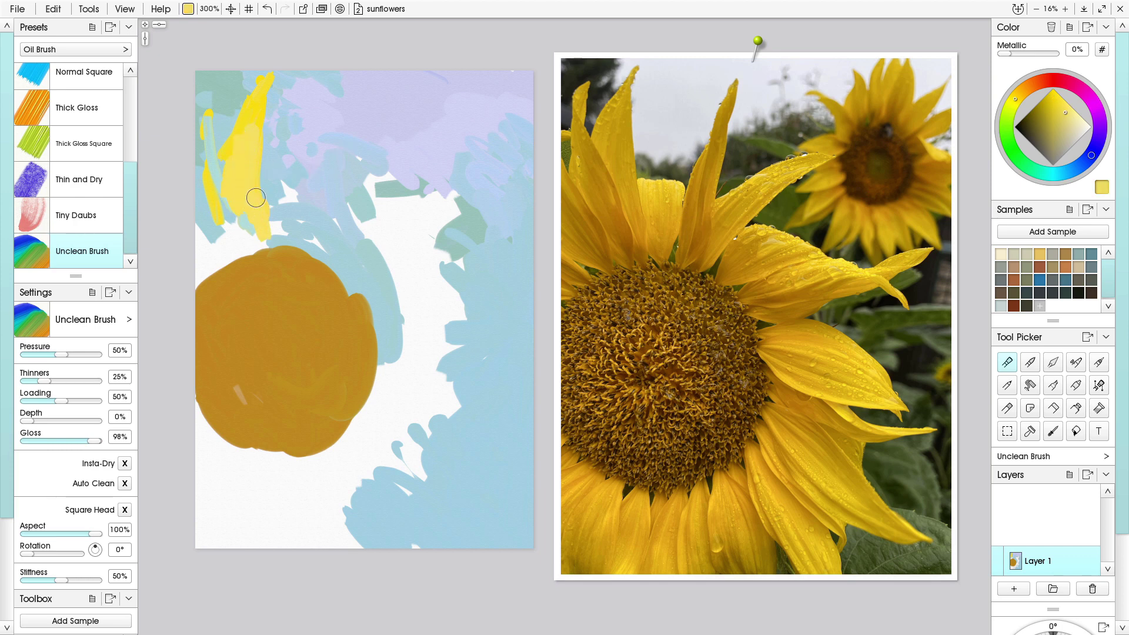
pyautogui.moveTo(297, 200)
pyautogui.mouseDown()
pyautogui.moveTo(318, 174)
pyautogui.moveTo(273, 177)
pyautogui.moveTo(280, 213)
pyautogui.moveTo(265, 170)
pyautogui.moveTo(271, 202)
pyautogui.moveTo(294, 183)
pyautogui.moveTo(298, 201)
pyautogui.moveTo(312, 179)
pyautogui.moveTo(296, 217)
pyautogui.moveTo(318, 180)
pyautogui.moveTo(283, 230)
pyautogui.mouseUp()
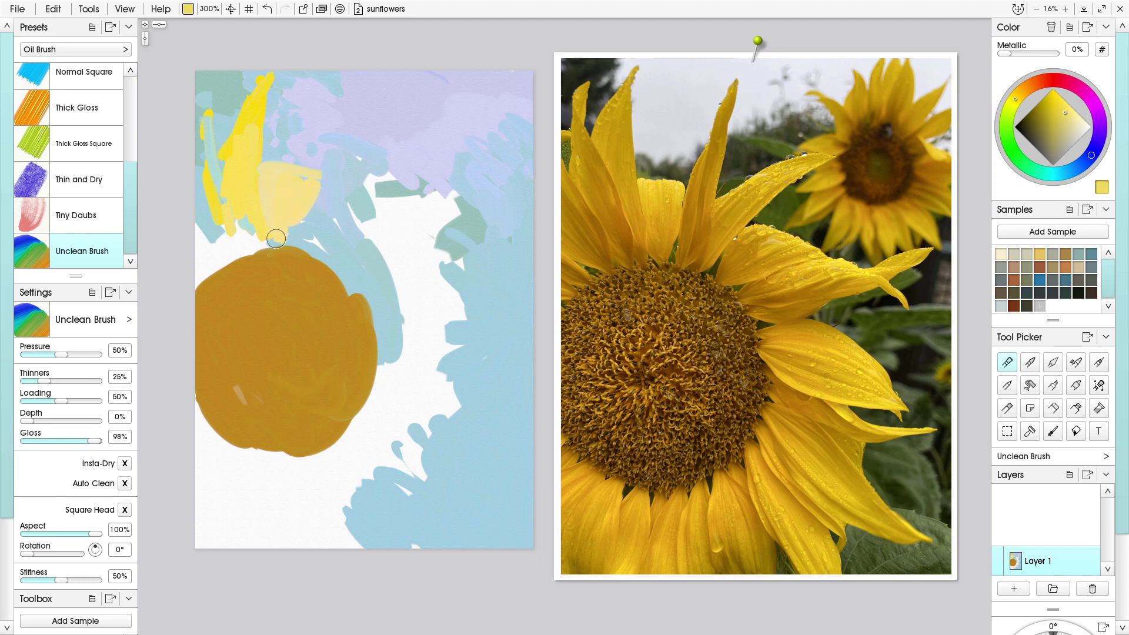
pyautogui.moveTo(216, 105); pyautogui.dragTo(216, 154)
pyautogui.moveTo(217, 87); pyautogui.dragTo(211, 201)
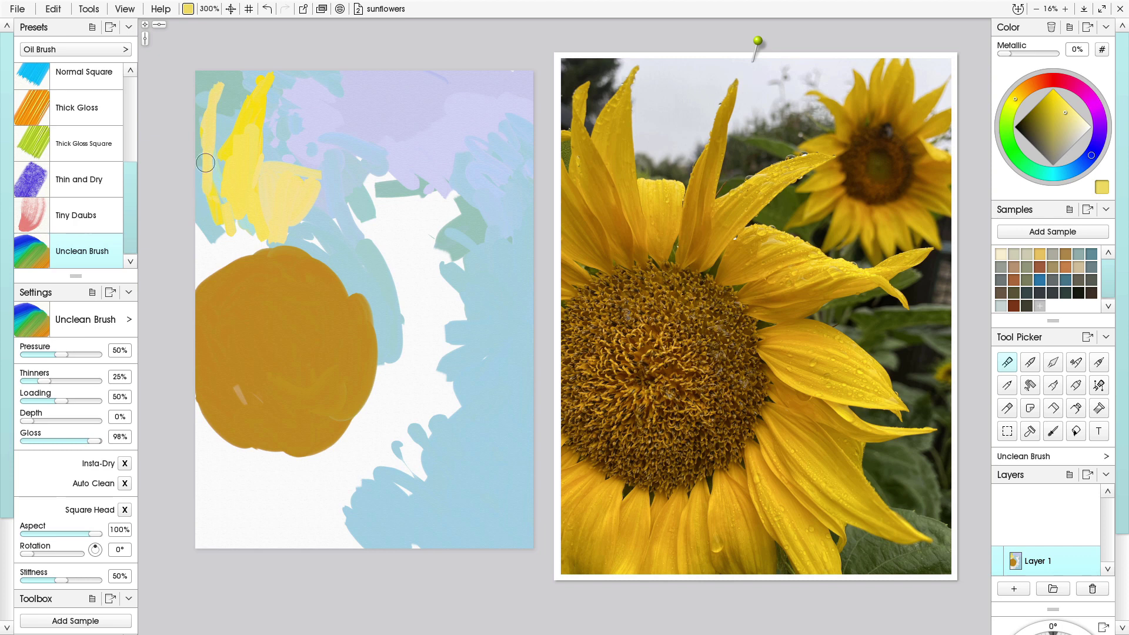
# Extend the pale yellow petal bases down to the ochre centre's upper rim, filling the gap along the canvas's left edge
pyautogui.moveTo(230, 240)
pyautogui.mouseDown()
pyautogui.moveTo(232, 209)
pyautogui.moveTo(242, 250)
pyautogui.mouseUp()
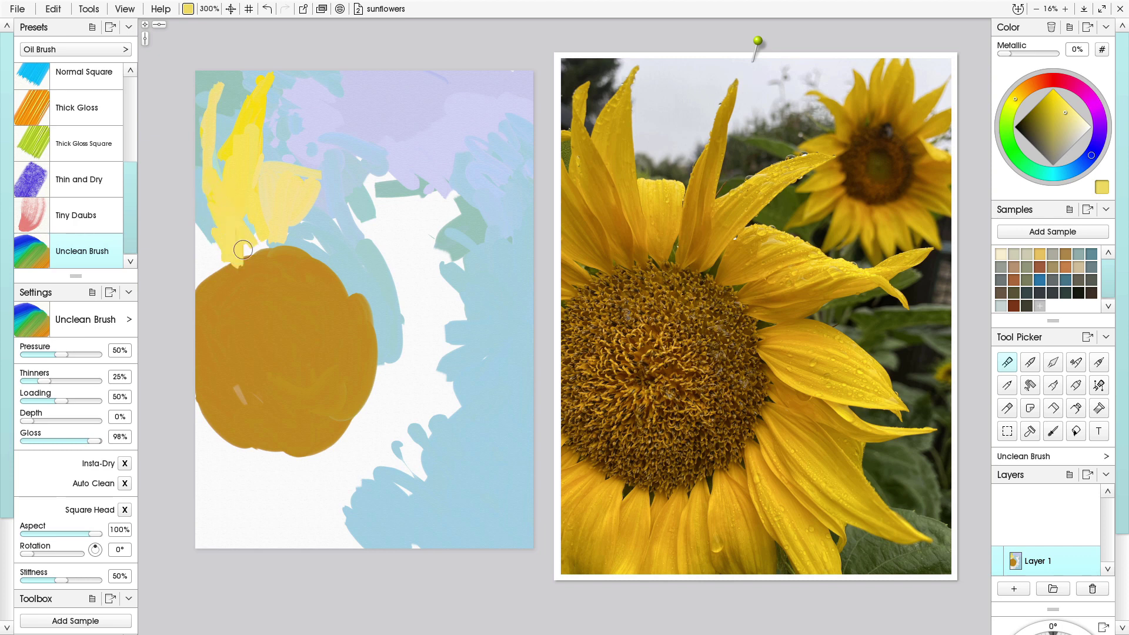
pyautogui.moveTo(200, 213); pyautogui.dragTo(206, 254)
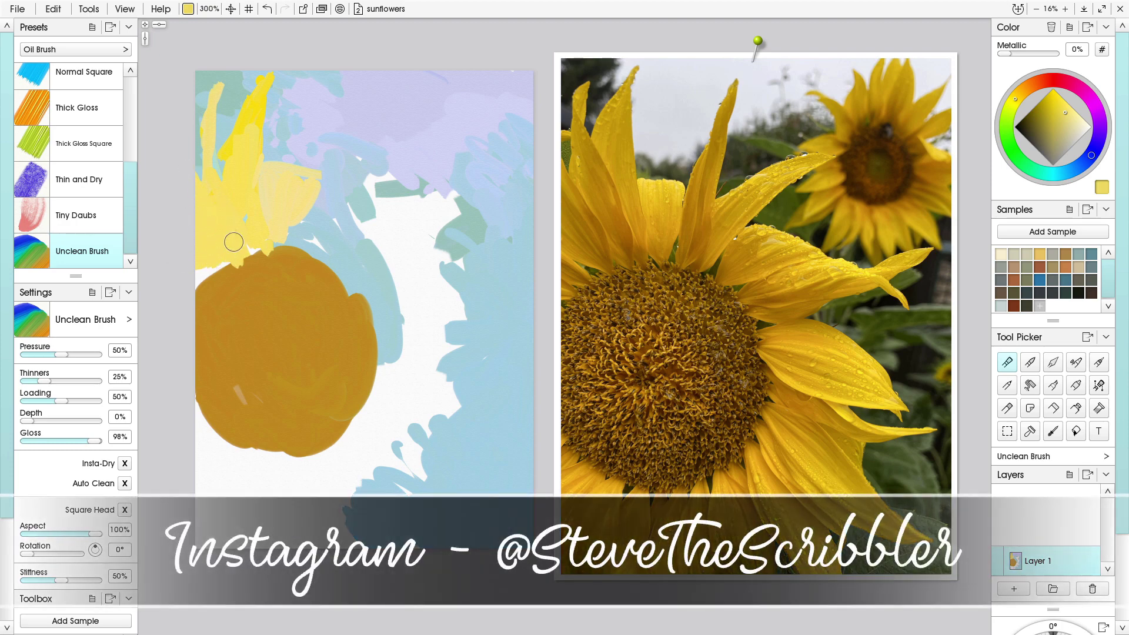
pyautogui.moveTo(191, 272); pyautogui.dragTo(188, 279)
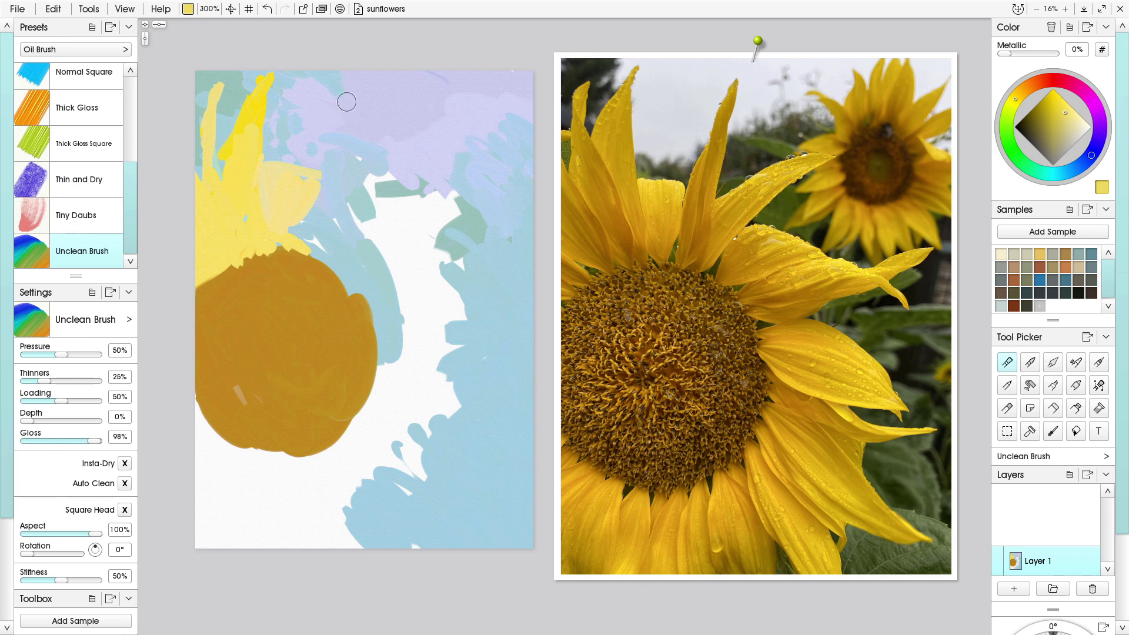
# Paint two slender pale yellow petals rising diagonally from the ochre centre's upper-right rim and fill their bases
pyautogui.moveTo(351, 101); pyautogui.dragTo(319, 197)
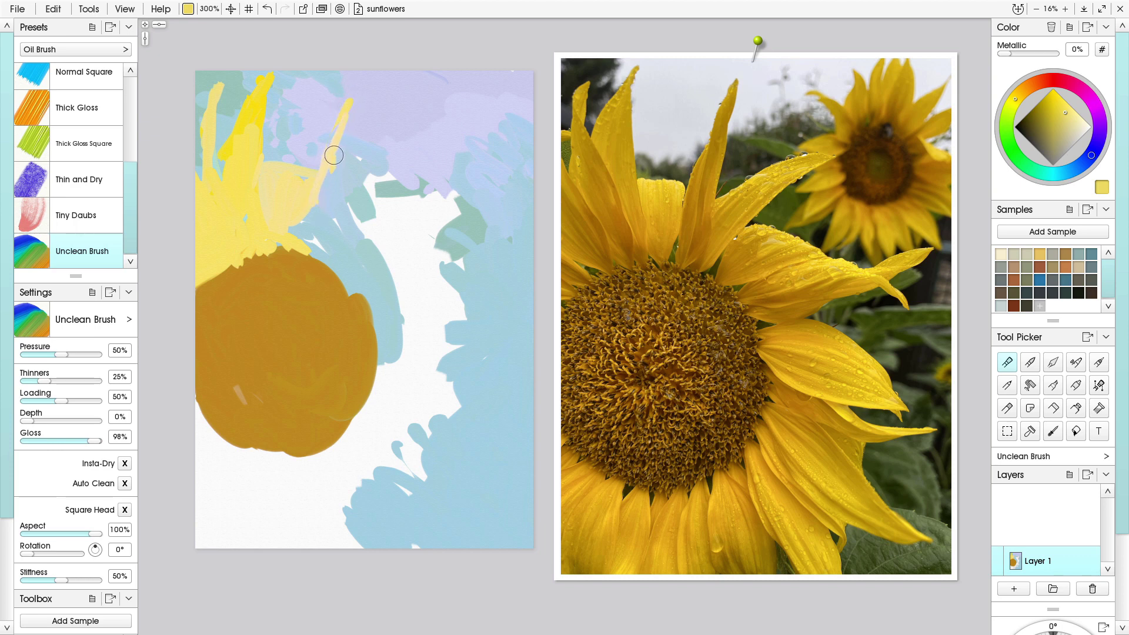
pyautogui.moveTo(334, 154)
pyautogui.mouseDown()
pyautogui.moveTo(318, 242)
pyautogui.moveTo(318, 202)
pyautogui.mouseUp()
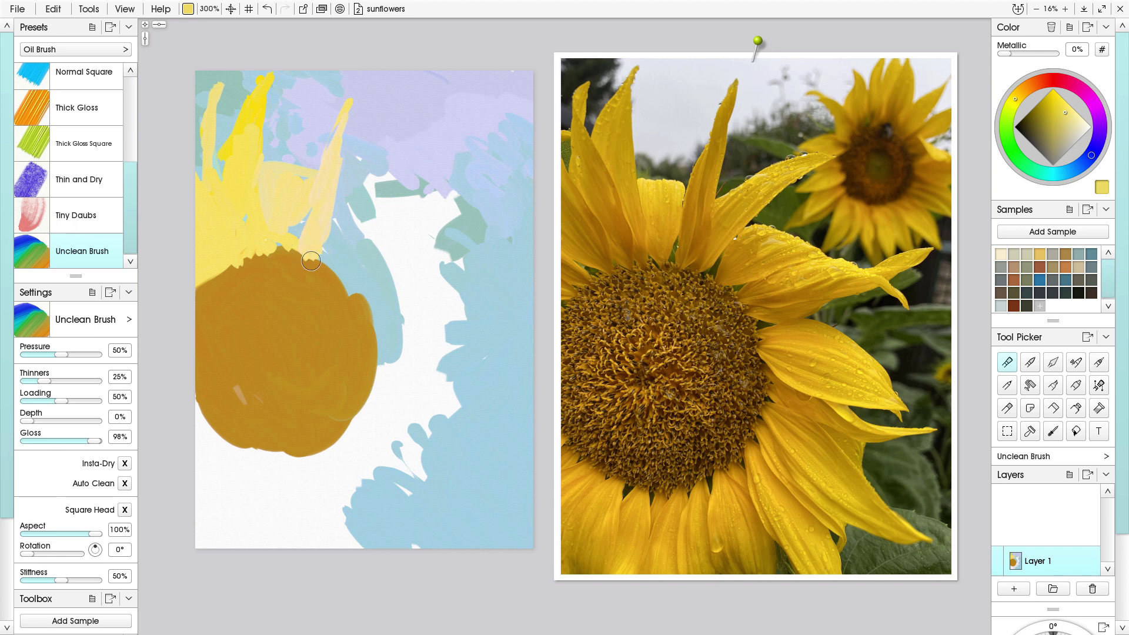
pyautogui.moveTo(414, 170); pyautogui.dragTo(342, 225)
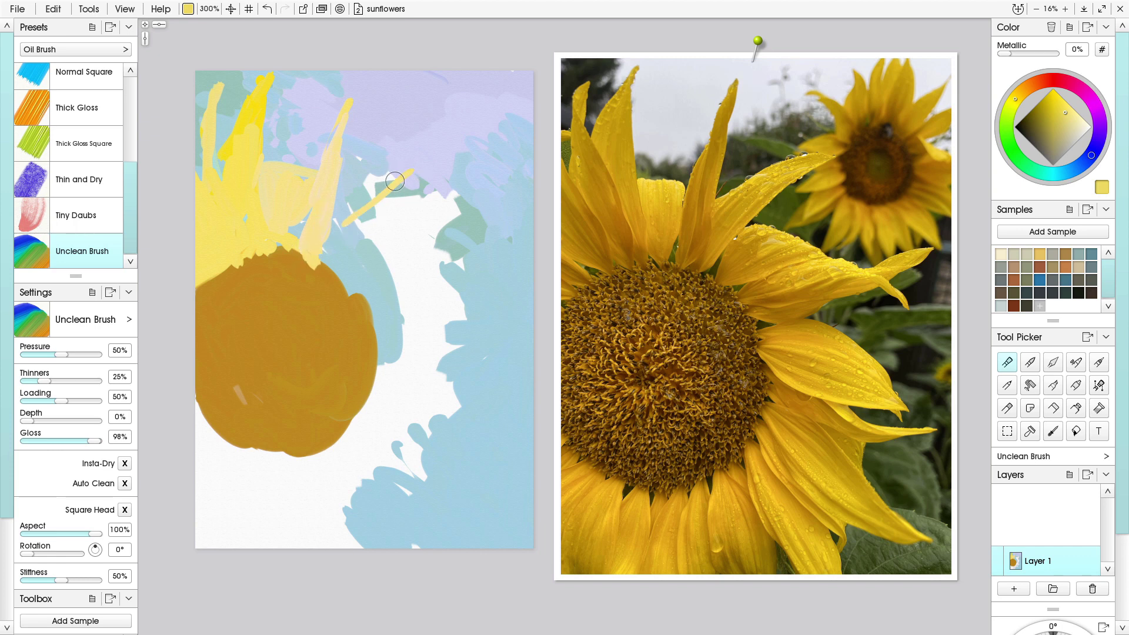
pyautogui.moveTo(419, 160)
pyautogui.mouseDown()
pyautogui.moveTo(348, 205)
pyautogui.moveTo(327, 232)
pyautogui.moveTo(344, 253)
pyautogui.mouseUp()
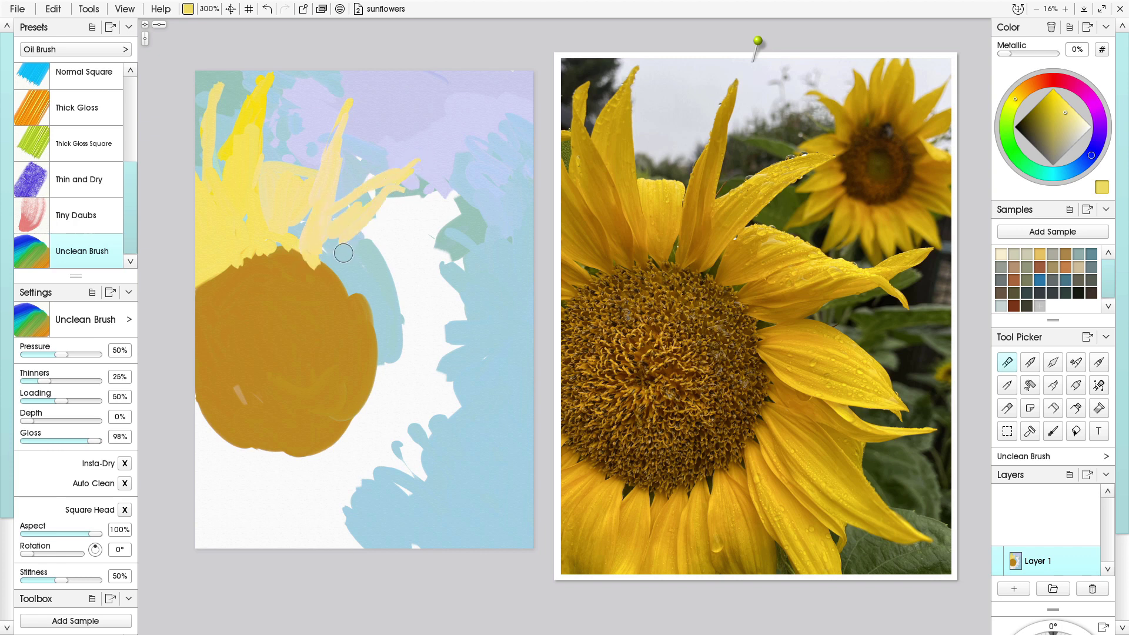
pyautogui.moveTo(386, 189); pyautogui.dragTo(342, 219)
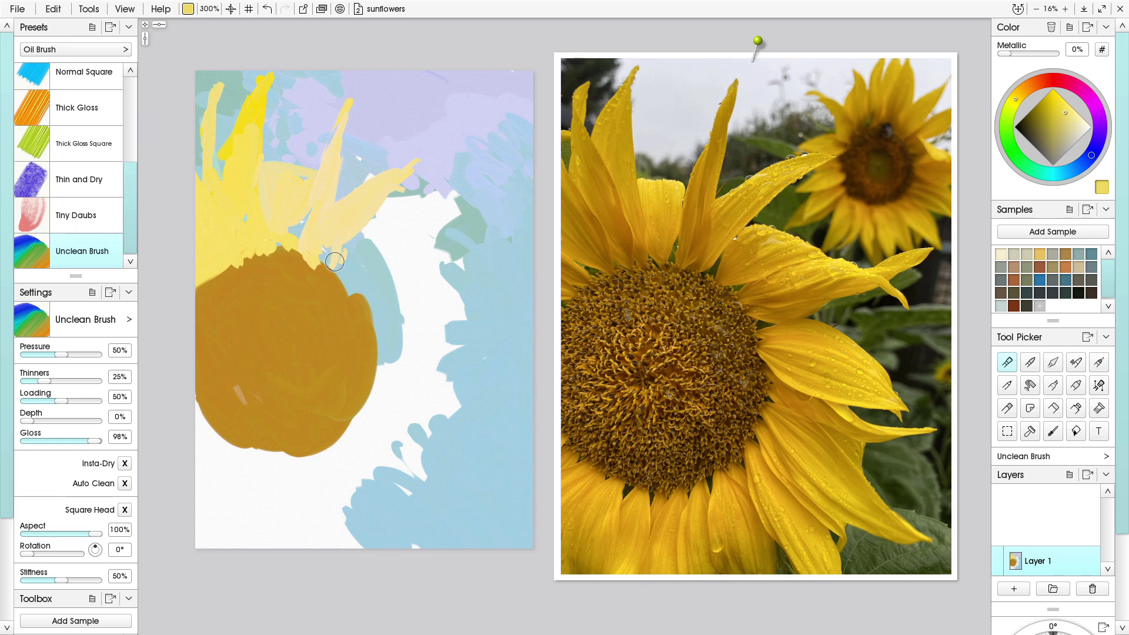
# Paint a wide yellow petal with a forked tip extending right from the ochre centre's upper-right side
pyautogui.moveTo(393, 246); pyautogui.dragTo(360, 253)
pyautogui.moveTo(396, 243)
pyautogui.mouseDown()
pyautogui.moveTo(431, 263)
pyautogui.moveTo(367, 246)
pyautogui.moveTo(411, 259)
pyautogui.moveTo(359, 282)
pyautogui.moveTo(376, 243)
pyautogui.moveTo(336, 264)
pyautogui.moveTo(372, 287)
pyautogui.moveTo(389, 258)
pyautogui.moveTo(350, 271)
pyautogui.moveTo(431, 269)
pyautogui.moveTo(434, 286)
pyautogui.moveTo(481, 297)
pyautogui.moveTo(433, 269)
pyautogui.moveTo(495, 315)
pyautogui.moveTo(439, 278)
pyautogui.moveTo(401, 295)
pyautogui.moveTo(427, 281)
pyautogui.moveTo(393, 273)
pyautogui.moveTo(370, 293)
pyautogui.moveTo(410, 292)
pyautogui.moveTo(356, 283)
pyautogui.mouseUp()
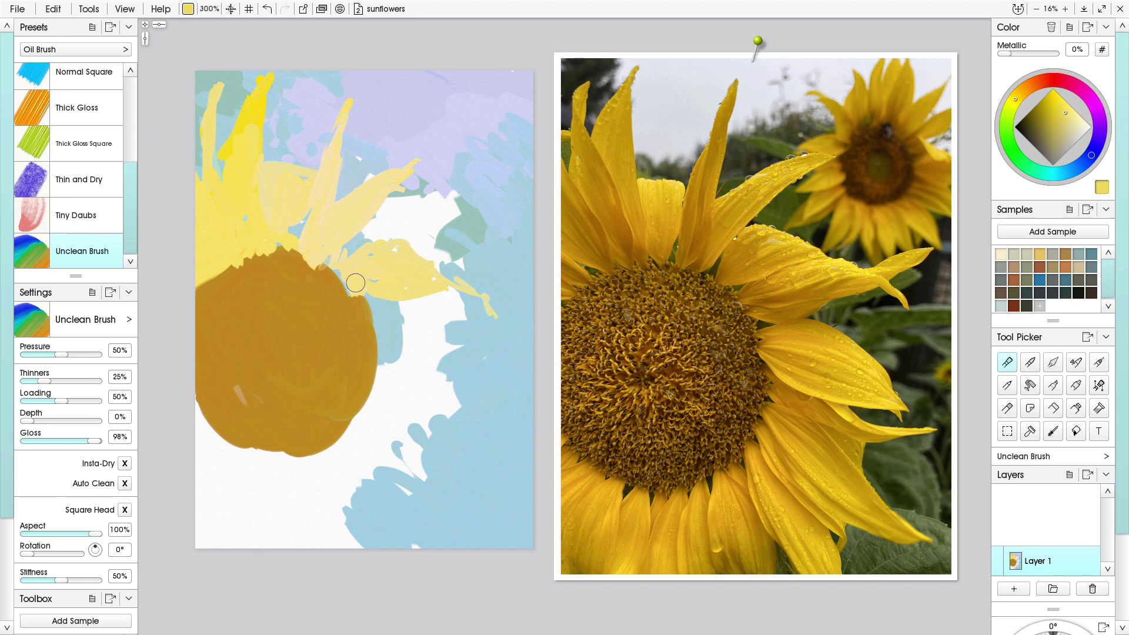
pyautogui.moveTo(508, 259)
pyautogui.mouseDown()
pyautogui.moveTo(461, 260)
pyautogui.moveTo(506, 238)
pyautogui.moveTo(435, 263)
pyautogui.moveTo(487, 238)
pyautogui.moveTo(430, 266)
pyautogui.mouseUp()
pyautogui.moveTo(354, 256); pyautogui.dragTo(327, 263)
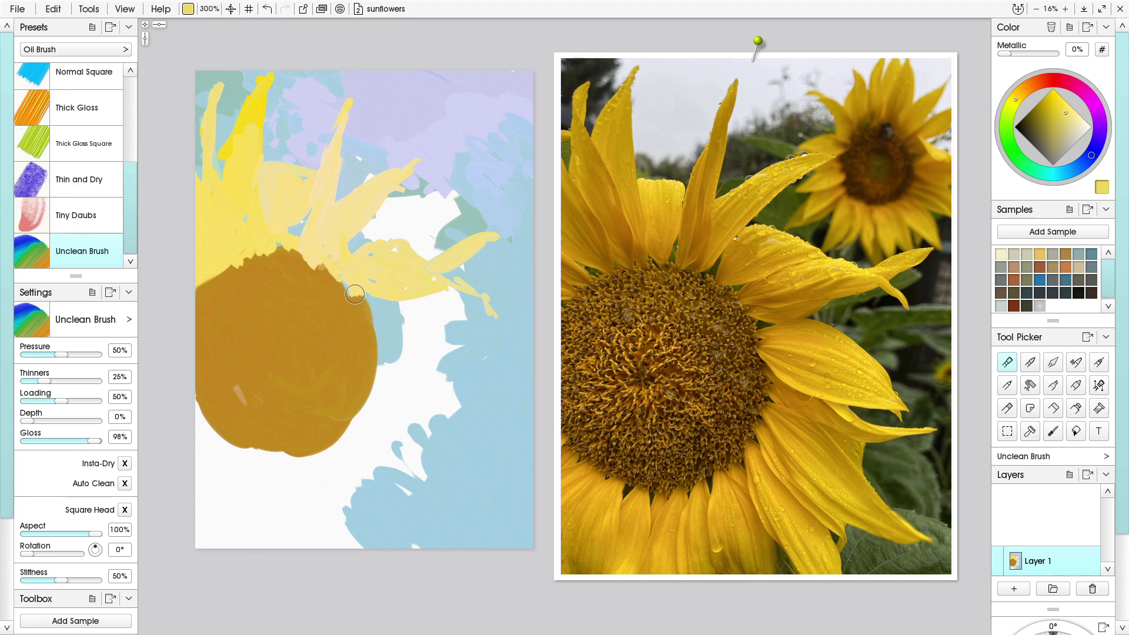
# Paint broad, pointed yellow petals fanning out from the ochre centre's right and lower-right rim, closing the gaps at their bases
pyautogui.moveTo(370, 321)
pyautogui.mouseDown()
pyautogui.moveTo(419, 324)
pyautogui.moveTo(389, 318)
pyautogui.moveTo(447, 349)
pyautogui.moveTo(436, 350)
pyautogui.moveTo(486, 390)
pyautogui.mouseUp()
pyautogui.moveTo(380, 324)
pyautogui.mouseDown()
pyautogui.moveTo(392, 363)
pyautogui.moveTo(383, 350)
pyautogui.moveTo(453, 379)
pyautogui.moveTo(392, 335)
pyautogui.moveTo(415, 337)
pyautogui.moveTo(385, 324)
pyautogui.moveTo(405, 356)
pyautogui.moveTo(381, 327)
pyautogui.moveTo(376, 347)
pyautogui.moveTo(386, 333)
pyautogui.moveTo(405, 357)
pyautogui.moveTo(467, 387)
pyautogui.mouseUp()
pyautogui.moveTo(431, 333)
pyautogui.mouseDown()
pyautogui.moveTo(488, 397)
pyautogui.moveTo(411, 355)
pyautogui.moveTo(390, 351)
pyautogui.moveTo(382, 364)
pyautogui.moveTo(374, 328)
pyautogui.moveTo(375, 362)
pyautogui.moveTo(374, 333)
pyautogui.mouseUp()
pyautogui.moveTo(387, 376)
pyautogui.mouseDown()
pyautogui.moveTo(385, 389)
pyautogui.moveTo(442, 412)
pyautogui.moveTo(517, 426)
pyautogui.mouseUp()
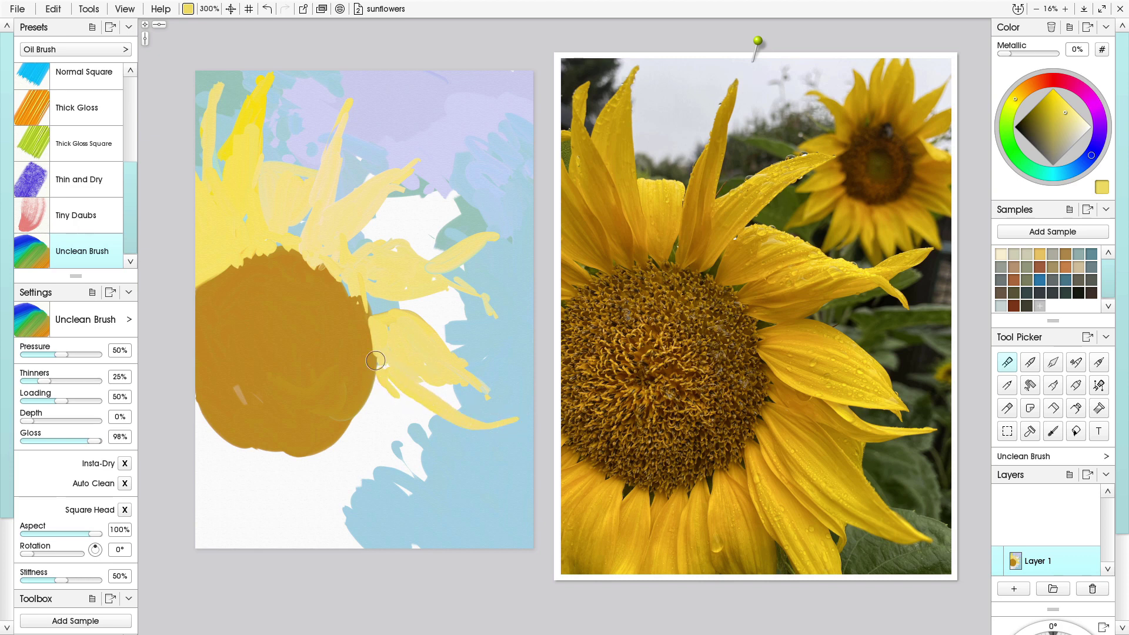
pyautogui.moveTo(393, 418)
pyautogui.mouseDown()
pyautogui.moveTo(393, 377)
pyautogui.moveTo(388, 437)
pyautogui.moveTo(393, 378)
pyautogui.moveTo(365, 421)
pyautogui.moveTo(395, 383)
pyautogui.moveTo(394, 414)
pyautogui.moveTo(383, 405)
pyautogui.moveTo(444, 483)
pyautogui.moveTo(428, 448)
pyautogui.moveTo(477, 503)
pyautogui.moveTo(377, 450)
pyautogui.moveTo(387, 407)
pyautogui.moveTo(434, 477)
pyautogui.moveTo(362, 418)
pyautogui.moveTo(354, 440)
pyautogui.moveTo(405, 469)
pyautogui.moveTo(372, 411)
pyautogui.mouseUp()
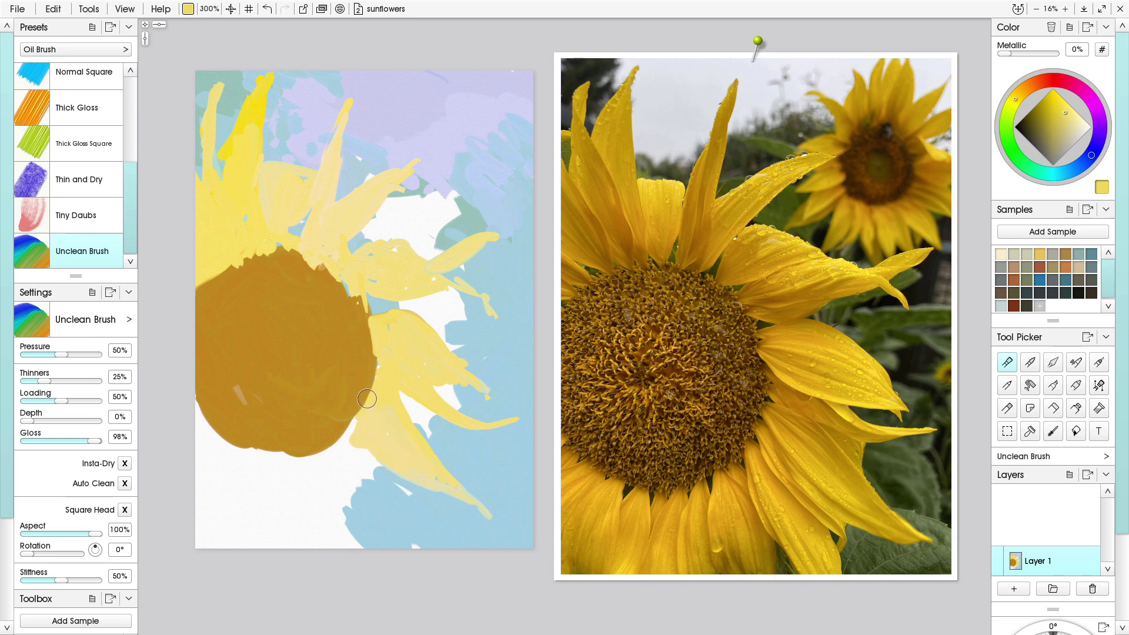
pyautogui.moveTo(449, 421)
pyautogui.mouseDown()
pyautogui.moveTo(402, 384)
pyautogui.moveTo(422, 422)
pyautogui.moveTo(407, 400)
pyautogui.moveTo(404, 411)
pyautogui.moveTo(358, 404)
pyautogui.moveTo(377, 371)
pyautogui.mouseUp()
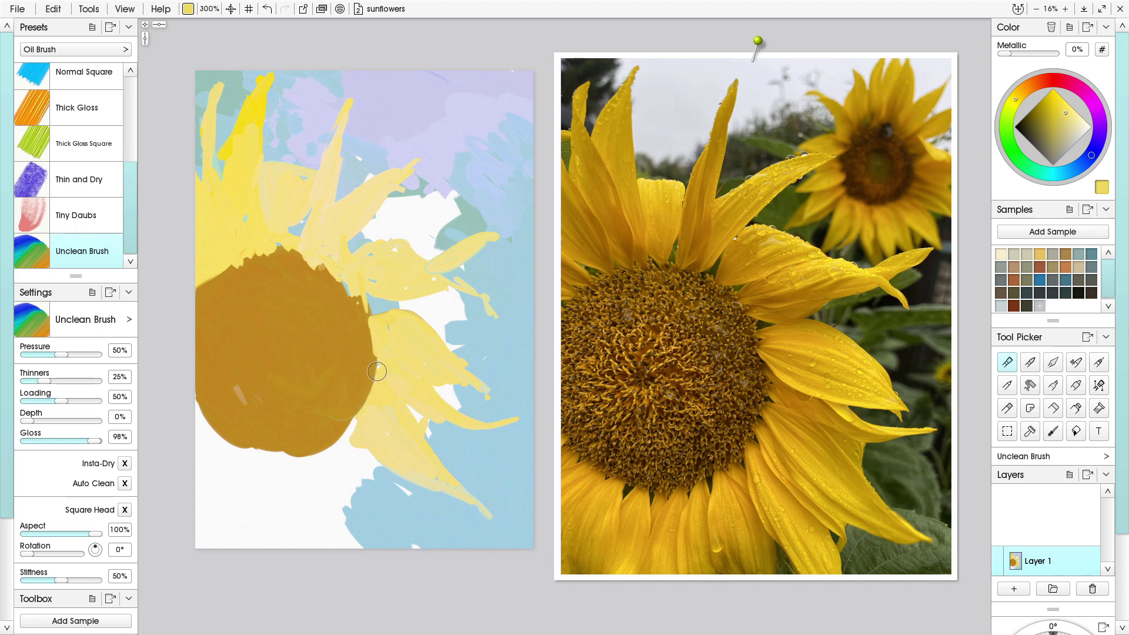
# Fill the area below the ochre centre with yellow petals reaching the canvas's bottom edge, and thicken the upper slanted petal's tip
pyautogui.moveTo(339, 435)
pyautogui.mouseDown()
pyautogui.moveTo(360, 427)
pyautogui.moveTo(326, 458)
pyautogui.moveTo(325, 445)
pyautogui.moveTo(339, 456)
pyautogui.moveTo(345, 445)
pyautogui.moveTo(365, 463)
pyautogui.moveTo(361, 449)
pyautogui.moveTo(396, 530)
pyautogui.moveTo(342, 448)
pyautogui.moveTo(374, 507)
pyautogui.moveTo(331, 454)
pyautogui.moveTo(413, 565)
pyautogui.moveTo(360, 494)
pyautogui.moveTo(429, 564)
pyautogui.moveTo(367, 470)
pyautogui.moveTo(417, 555)
pyautogui.mouseUp()
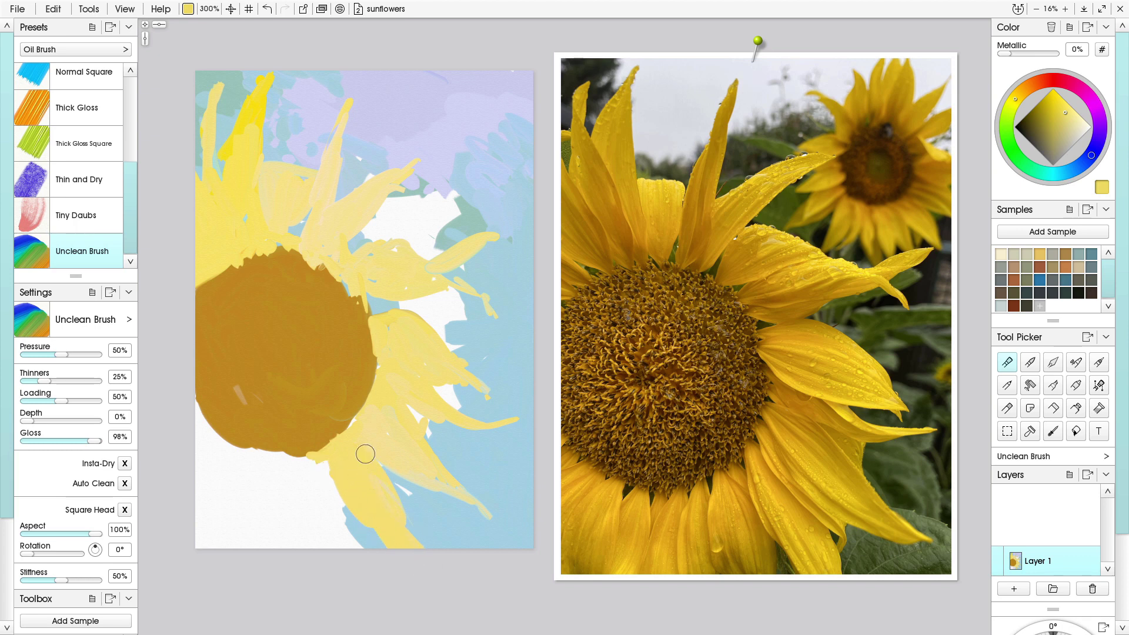
pyautogui.moveTo(343, 469)
pyautogui.mouseDown()
pyautogui.moveTo(314, 477)
pyautogui.moveTo(335, 462)
pyautogui.moveTo(346, 572)
pyautogui.moveTo(349, 527)
pyautogui.moveTo(343, 543)
pyautogui.moveTo(300, 475)
pyautogui.moveTo(313, 463)
pyautogui.moveTo(311, 560)
pyautogui.moveTo(314, 475)
pyautogui.moveTo(299, 554)
pyautogui.moveTo(294, 459)
pyautogui.moveTo(246, 446)
pyautogui.moveTo(272, 469)
pyautogui.moveTo(277, 552)
pyautogui.mouseUp()
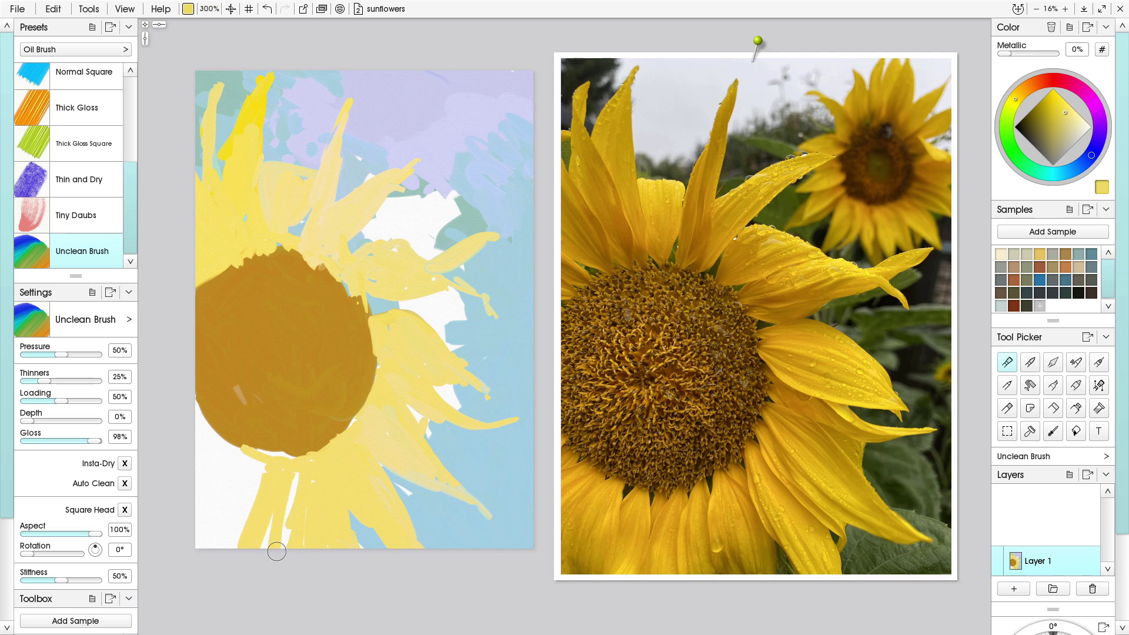
pyautogui.moveTo(290, 471)
pyautogui.mouseDown()
pyautogui.moveTo(236, 450)
pyautogui.moveTo(259, 469)
pyautogui.moveTo(243, 478)
pyautogui.moveTo(229, 526)
pyautogui.moveTo(245, 473)
pyautogui.moveTo(212, 485)
pyautogui.moveTo(190, 516)
pyautogui.moveTo(211, 545)
pyautogui.mouseUp()
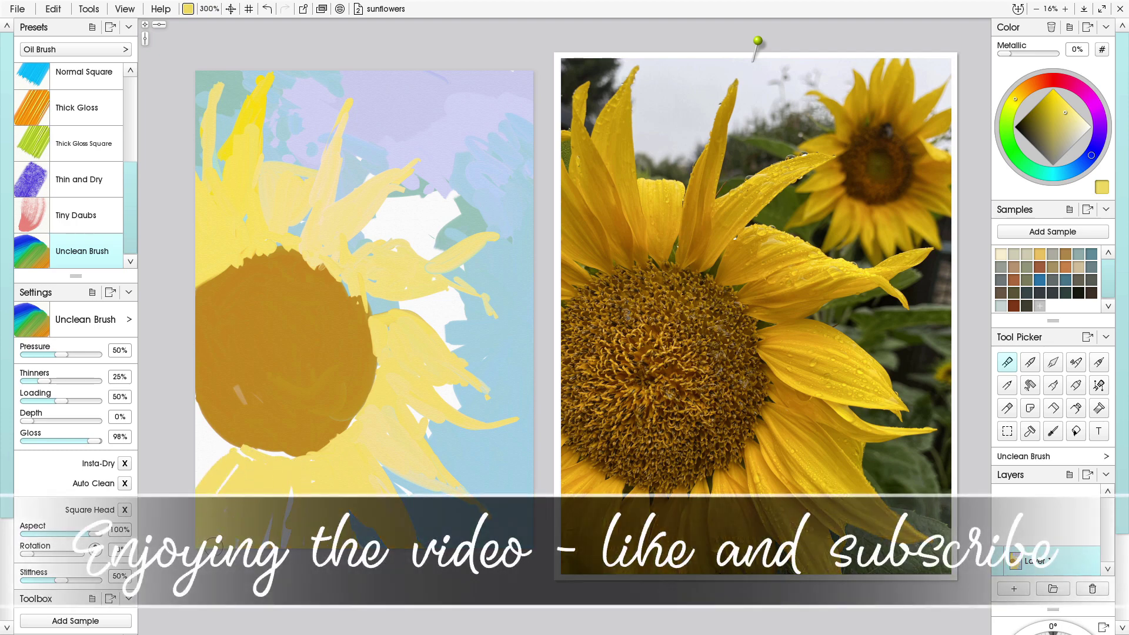
pyautogui.moveTo(218, 458)
pyautogui.mouseDown()
pyautogui.moveTo(198, 423)
pyautogui.moveTo(219, 462)
pyautogui.moveTo(185, 478)
pyautogui.moveTo(192, 442)
pyautogui.moveTo(173, 430)
pyautogui.mouseUp()
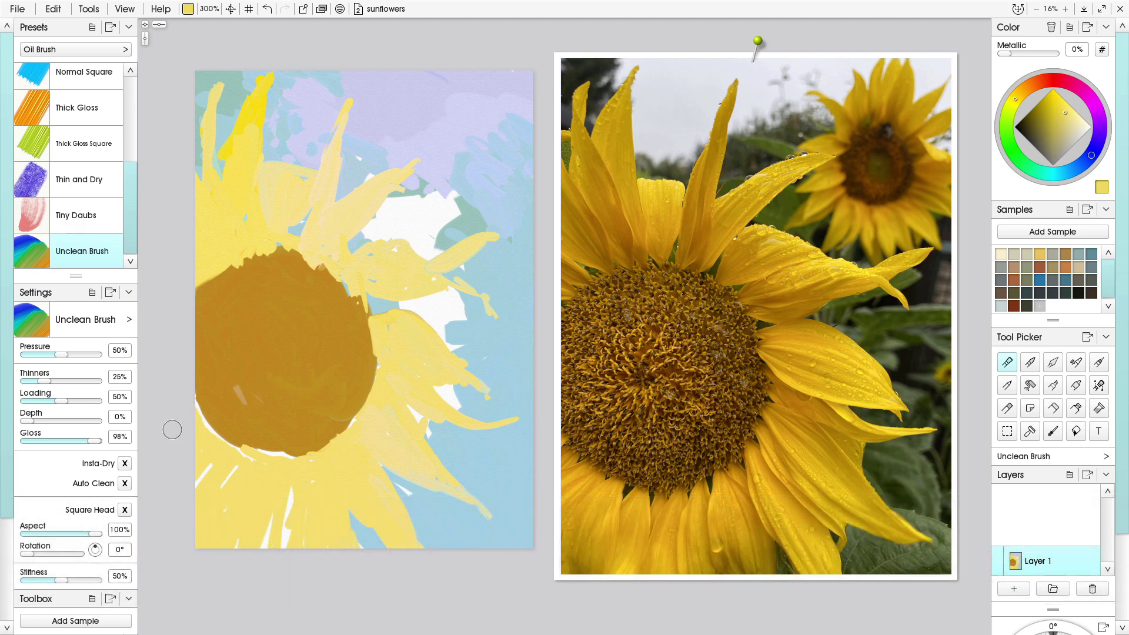
pyautogui.moveTo(359, 86); pyautogui.dragTo(350, 110)
# Sample the ochre from the large flower centre and paint a small round second centre near the canvas's upper-right corner
pyautogui.keyDown('alt'); pyautogui.click(253, 323); pyautogui.keyUp('alt')
pyautogui.moveTo(477, 140)
pyautogui.mouseDown()
pyautogui.moveTo(489, 173)
pyautogui.moveTo(496, 141)
pyautogui.moveTo(474, 162)
pyautogui.moveTo(476, 132)
pyautogui.moveTo(495, 139)
pyautogui.moveTo(472, 153)
pyautogui.moveTo(480, 146)
pyautogui.moveTo(481, 171)
pyautogui.moveTo(491, 170)
pyautogui.moveTo(476, 132)
pyautogui.moveTo(490, 176)
pyautogui.moveTo(499, 158)
pyautogui.moveTo(468, 148)
pyautogui.moveTo(456, 161)
pyautogui.moveTo(456, 146)
pyautogui.moveTo(484, 177)
pyautogui.moveTo(479, 133)
pyautogui.moveTo(470, 186)
pyautogui.moveTo(495, 179)
pyautogui.mouseUp()
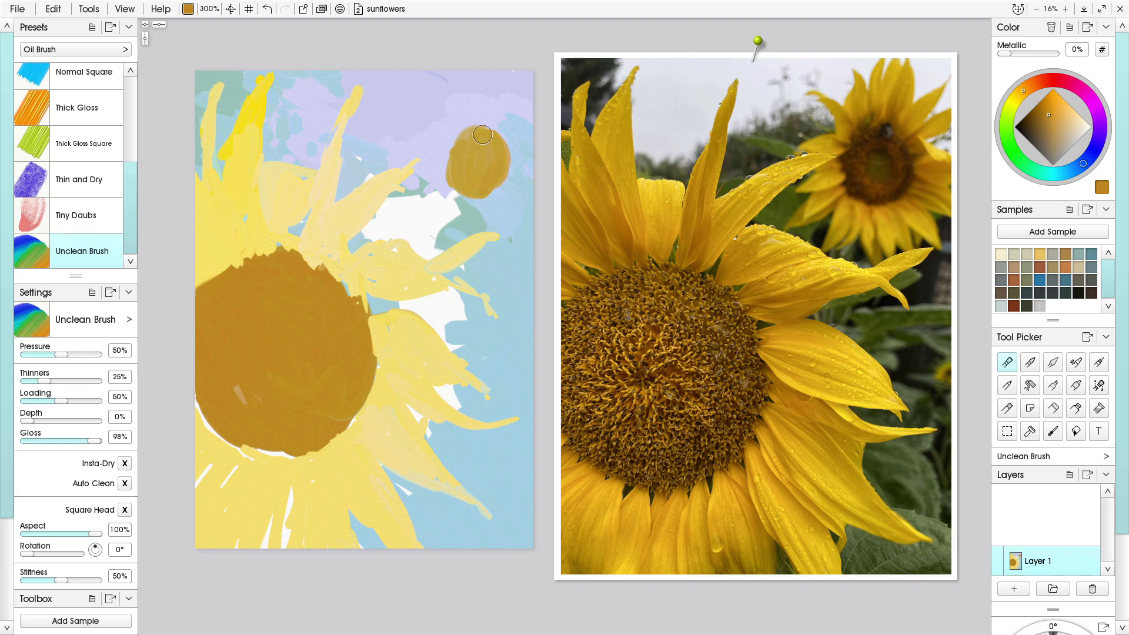
pyautogui.moveTo(482, 135)
pyautogui.mouseDown()
pyautogui.moveTo(481, 184)
pyautogui.moveTo(505, 178)
pyautogui.moveTo(482, 192)
pyautogui.mouseUp()
pyautogui.moveTo(477, 131); pyautogui.dragTo(507, 168)
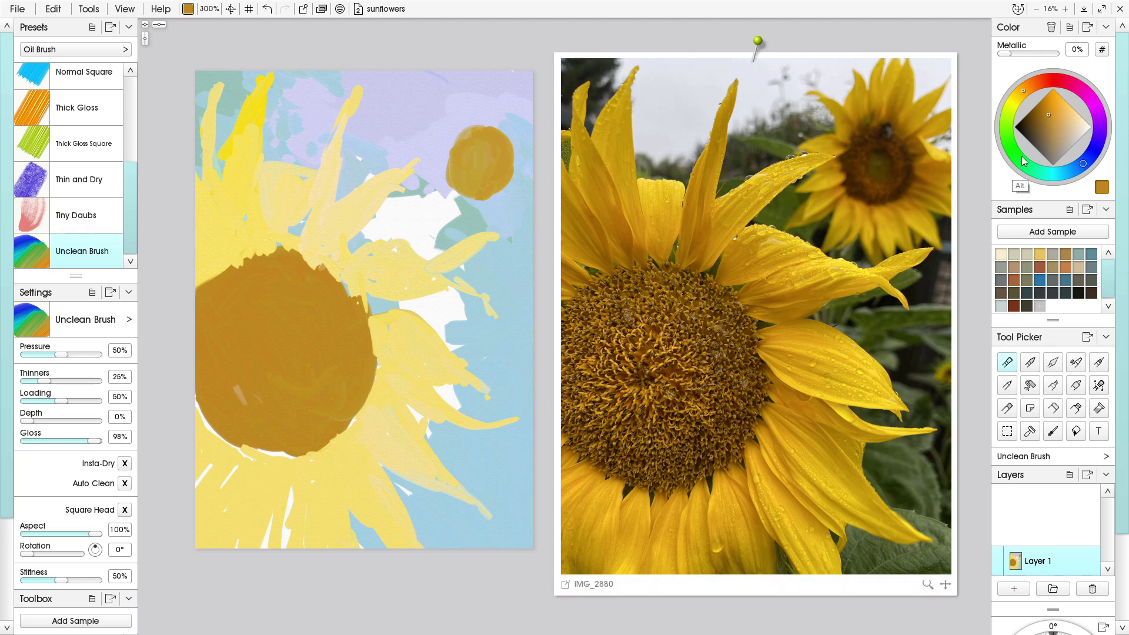
# Pick a light yellow, paint a ring of short petals around the small flower centre, and fill out the large flower's forked petal
pyautogui.click(1015, 97)
pyautogui.moveTo(1063, 116); pyautogui.dragTo(1067, 110)
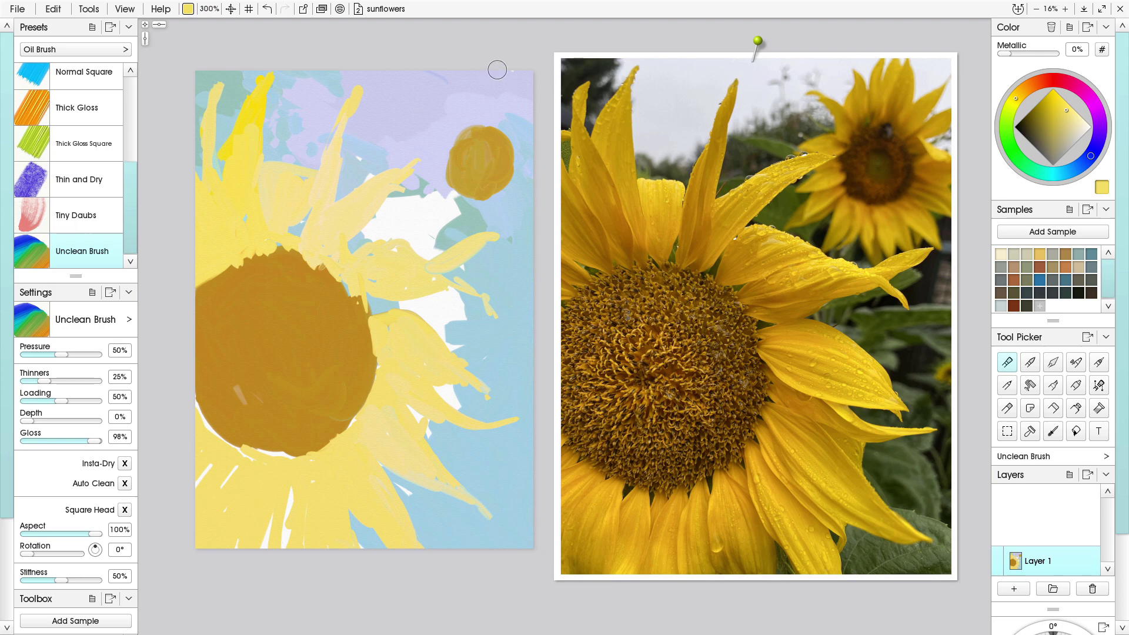
pyautogui.moveTo(496, 69)
pyautogui.mouseDown()
pyautogui.moveTo(492, 126)
pyautogui.moveTo(496, 95)
pyautogui.moveTo(498, 125)
pyautogui.moveTo(524, 90)
pyautogui.moveTo(507, 138)
pyautogui.mouseUp()
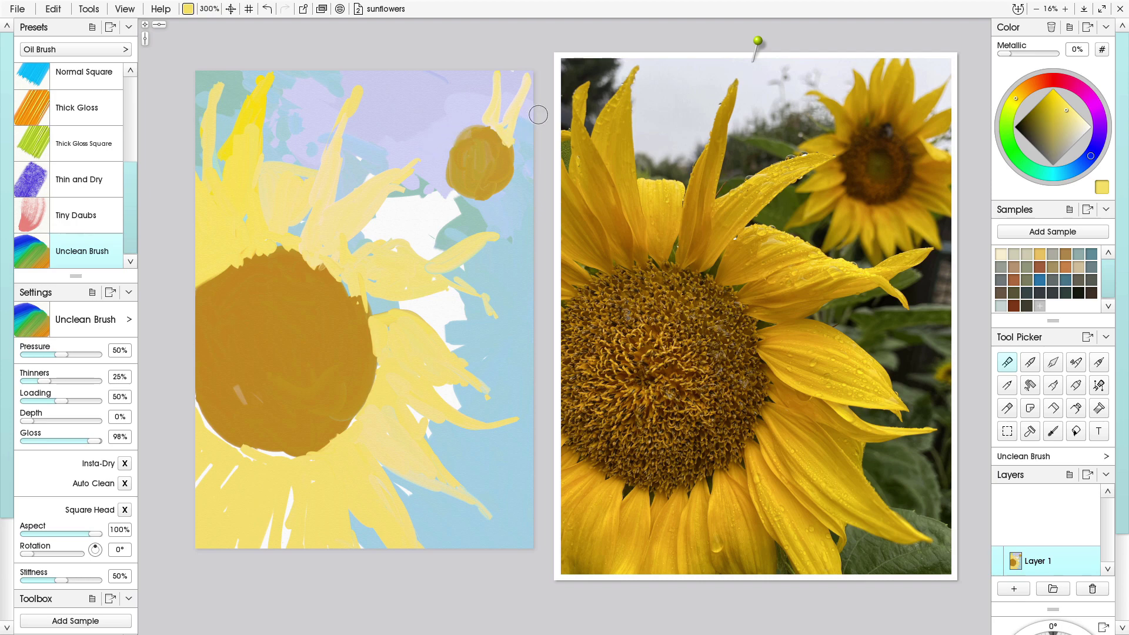
pyautogui.moveTo(538, 114); pyautogui.dragTo(504, 134)
pyautogui.moveTo(481, 68)
pyautogui.mouseDown()
pyautogui.moveTo(483, 120)
pyautogui.moveTo(475, 61)
pyautogui.moveTo(482, 120)
pyautogui.moveTo(478, 74)
pyautogui.moveTo(481, 125)
pyautogui.moveTo(467, 122)
pyautogui.moveTo(514, 163)
pyautogui.moveTo(514, 145)
pyautogui.moveTo(524, 172)
pyautogui.mouseUp()
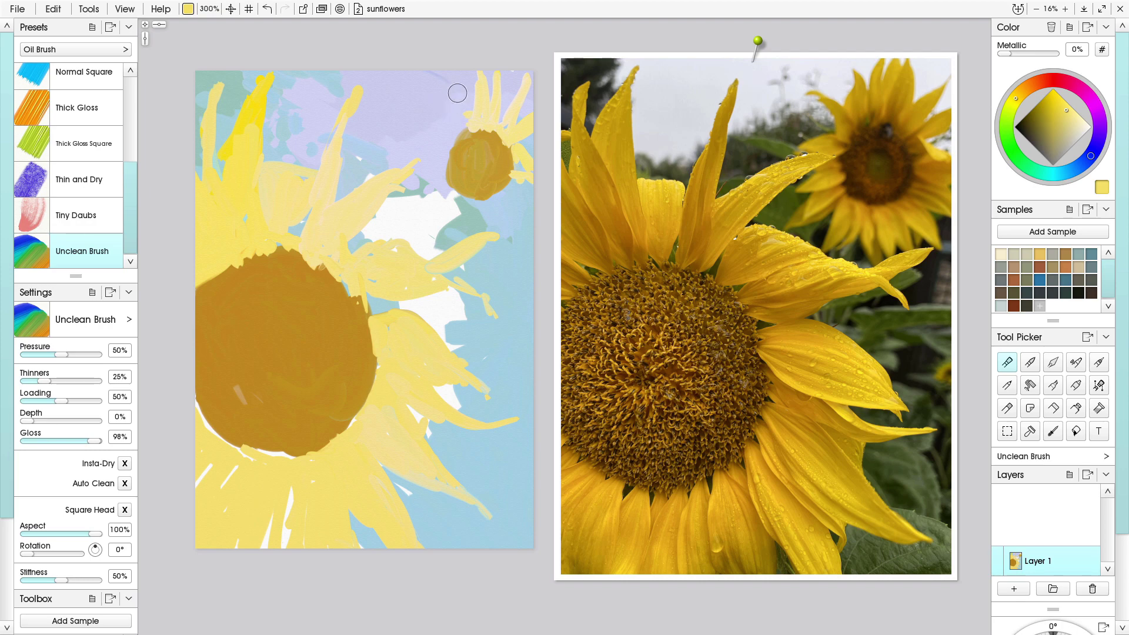
pyautogui.moveTo(439, 70)
pyautogui.mouseDown()
pyautogui.moveTo(469, 110)
pyautogui.moveTo(444, 74)
pyautogui.moveTo(465, 121)
pyautogui.moveTo(466, 110)
pyautogui.moveTo(451, 145)
pyautogui.moveTo(443, 135)
pyautogui.moveTo(431, 108)
pyautogui.moveTo(467, 129)
pyautogui.moveTo(452, 137)
pyautogui.moveTo(440, 181)
pyautogui.moveTo(457, 142)
pyautogui.moveTo(443, 171)
pyautogui.moveTo(415, 181)
pyautogui.moveTo(442, 150)
pyautogui.moveTo(455, 153)
pyautogui.moveTo(386, 183)
pyautogui.mouseUp()
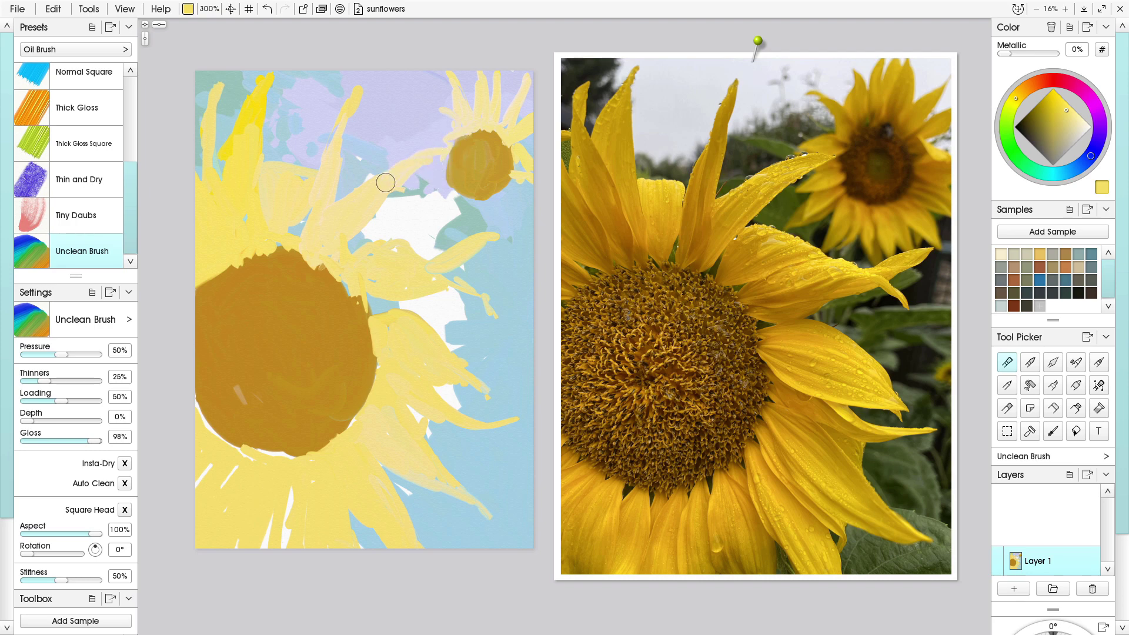
pyautogui.moveTo(452, 160)
pyautogui.mouseDown()
pyautogui.moveTo(448, 186)
pyautogui.moveTo(435, 209)
pyautogui.moveTo(451, 190)
pyautogui.moveTo(441, 188)
pyautogui.moveTo(424, 229)
pyautogui.moveTo(465, 207)
pyautogui.moveTo(458, 191)
pyautogui.moveTo(456, 221)
pyautogui.moveTo(471, 220)
pyautogui.moveTo(468, 201)
pyautogui.moveTo(460, 226)
pyautogui.moveTo(459, 197)
pyautogui.moveTo(457, 228)
pyautogui.moveTo(449, 218)
pyautogui.moveTo(482, 198)
pyautogui.moveTo(496, 238)
pyautogui.moveTo(495, 198)
pyautogui.moveTo(509, 214)
pyautogui.moveTo(505, 188)
pyautogui.moveTo(526, 212)
pyautogui.moveTo(495, 196)
pyautogui.moveTo(519, 185)
pyautogui.moveTo(516, 166)
pyautogui.moveTo(516, 191)
pyautogui.mouseUp()
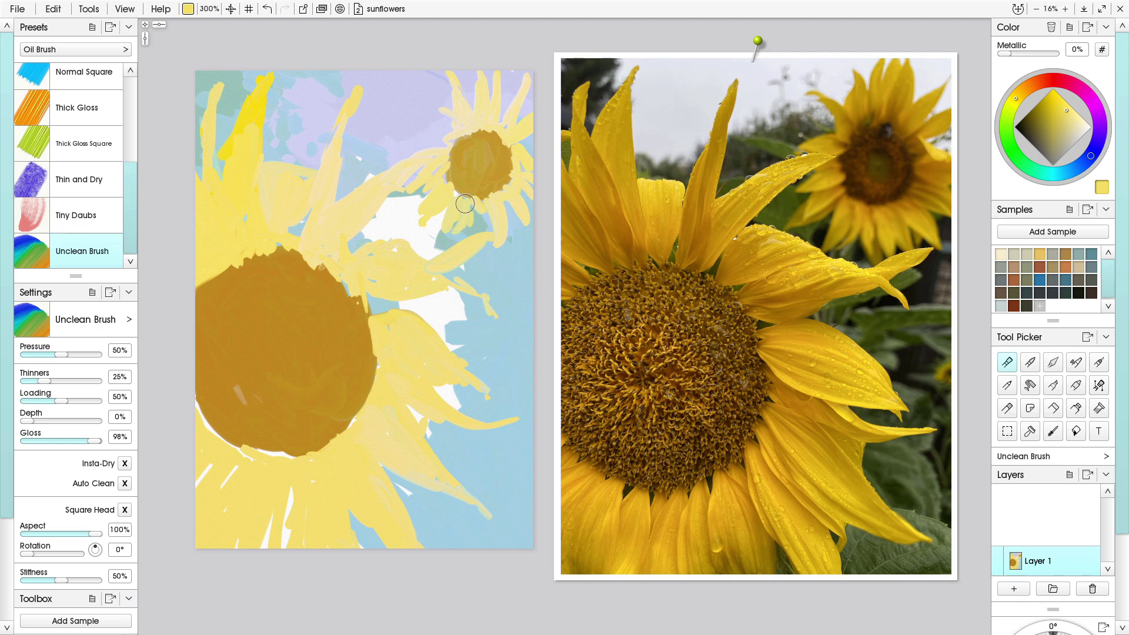
pyautogui.moveTo(351, 252)
pyautogui.mouseDown()
pyautogui.moveTo(412, 257)
pyautogui.moveTo(365, 244)
pyautogui.moveTo(403, 250)
pyautogui.moveTo(379, 239)
pyautogui.moveTo(392, 239)
pyautogui.moveTo(435, 268)
pyautogui.moveTo(402, 243)
pyautogui.moveTo(445, 256)
pyautogui.moveTo(384, 237)
pyautogui.moveTo(361, 249)
pyautogui.moveTo(344, 262)
pyautogui.moveTo(369, 270)
pyautogui.moveTo(360, 292)
pyautogui.moveTo(377, 305)
pyautogui.moveTo(433, 280)
pyautogui.moveTo(431, 269)
pyautogui.moveTo(483, 300)
pyautogui.mouseUp()
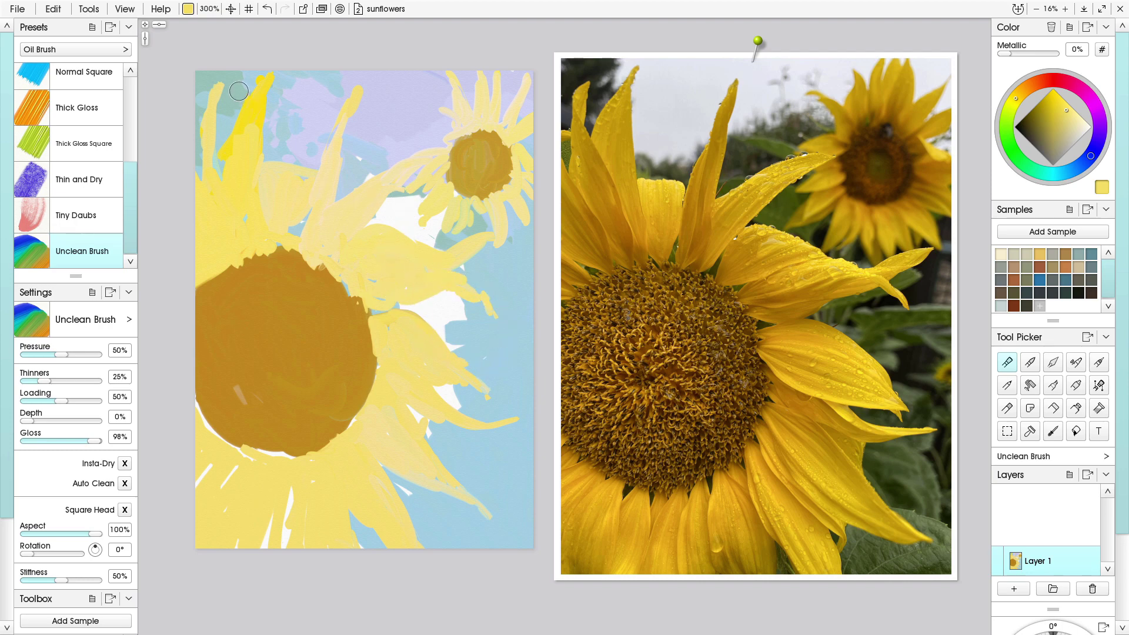
# Sample the background's muted green and fill the white gaps between the large flower's right-hand petals and below the small flower
pyautogui.moveTo(237, 90)
pyautogui.mouseDown()
pyautogui.moveTo(231, 121)
pyautogui.moveTo(230, 94)
pyautogui.mouseUp()
pyautogui.moveTo(393, 192)
pyautogui.mouseDown()
pyautogui.moveTo(412, 203)
pyautogui.moveTo(393, 209)
pyautogui.moveTo(417, 197)
pyautogui.moveTo(415, 212)
pyautogui.moveTo(407, 218)
pyautogui.moveTo(393, 195)
pyautogui.moveTo(381, 219)
pyautogui.moveTo(421, 238)
pyautogui.moveTo(367, 222)
pyautogui.moveTo(436, 232)
pyautogui.moveTo(435, 247)
pyautogui.moveTo(418, 238)
pyautogui.moveTo(471, 263)
pyautogui.moveTo(433, 305)
pyautogui.moveTo(486, 318)
pyautogui.mouseUp()
pyautogui.keyDown('alt'); pyautogui.click(232, 133); pyautogui.keyUp('alt')
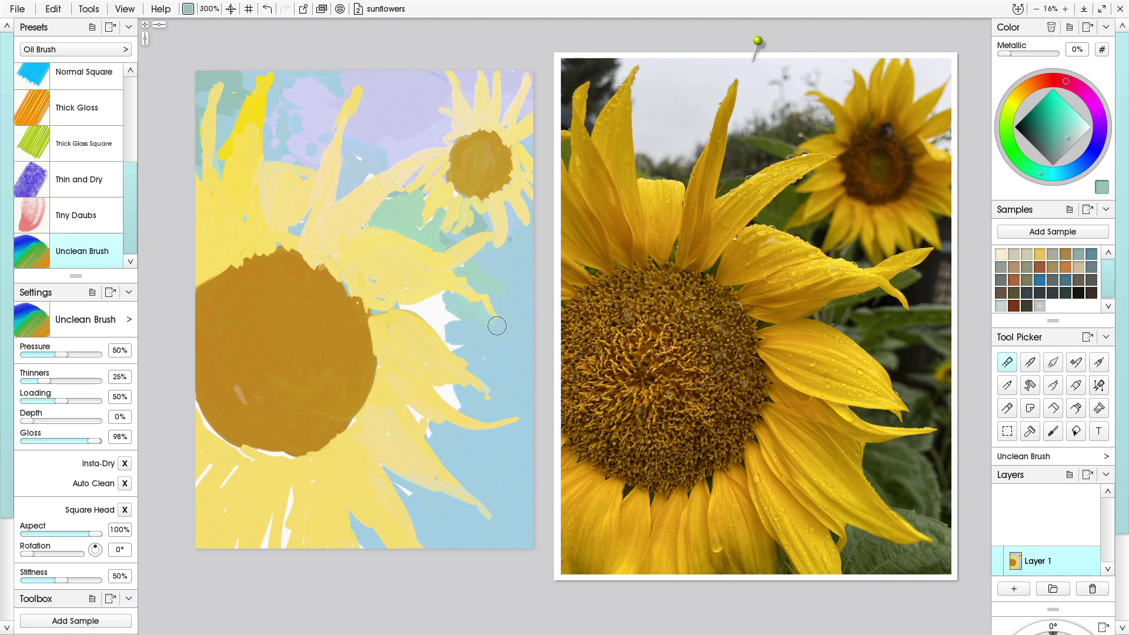
pyautogui.moveTo(443, 303)
pyautogui.mouseDown()
pyautogui.moveTo(399, 308)
pyautogui.moveTo(435, 320)
pyautogui.moveTo(417, 311)
pyautogui.moveTo(469, 358)
pyautogui.moveTo(433, 317)
pyautogui.moveTo(434, 309)
pyautogui.moveTo(455, 314)
pyautogui.moveTo(498, 345)
pyautogui.moveTo(427, 308)
pyautogui.moveTo(483, 362)
pyautogui.mouseUp()
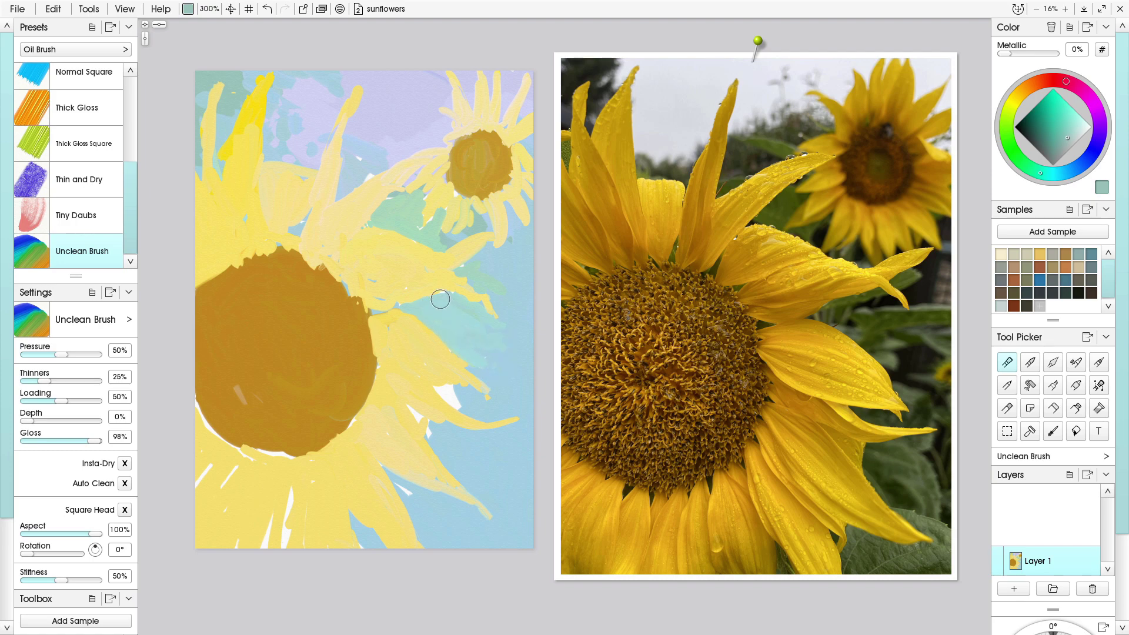
pyautogui.moveTo(440, 300); pyautogui.dragTo(459, 301)
pyautogui.moveTo(436, 388)
pyautogui.mouseDown()
pyautogui.moveTo(460, 402)
pyautogui.moveTo(448, 386)
pyautogui.mouseUp()
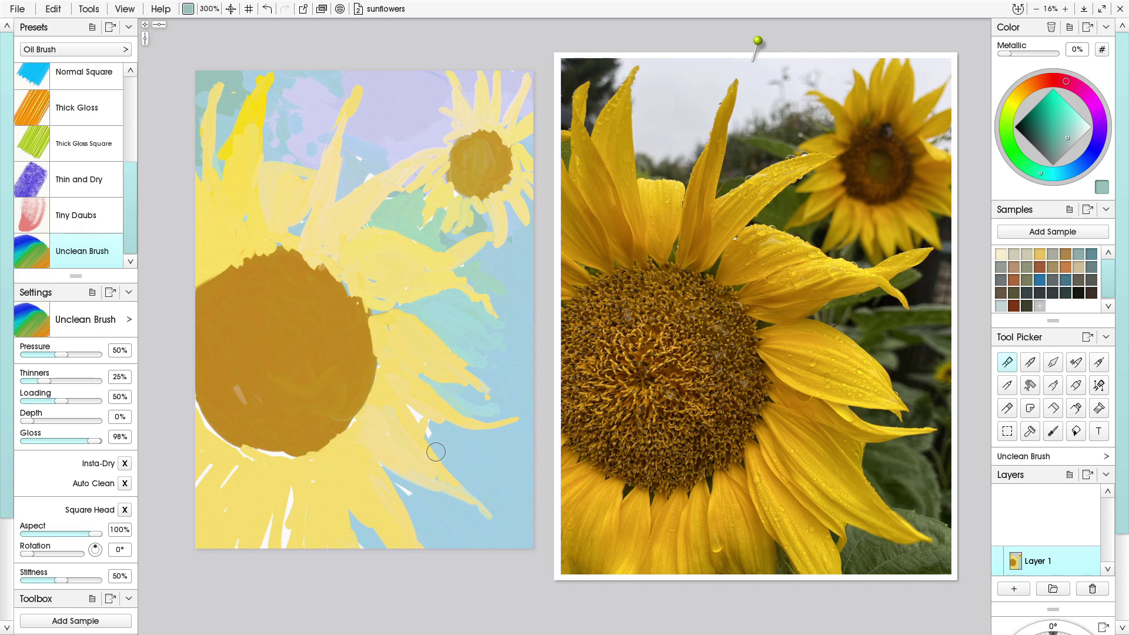
# Add green strokes between the lower-right and bottom petals, covering the white slivers that separate them
pyautogui.moveTo(426, 430); pyautogui.dragTo(448, 437)
pyautogui.moveTo(410, 491); pyautogui.dragTo(428, 516)
pyautogui.moveTo(380, 464); pyautogui.dragTo(369, 553)
pyautogui.moveTo(296, 488)
pyautogui.mouseDown()
pyautogui.moveTo(286, 546)
pyautogui.moveTo(272, 540)
pyautogui.moveTo(261, 553)
pyautogui.mouseUp()
pyautogui.moveTo(272, 510); pyautogui.dragTo(262, 559)
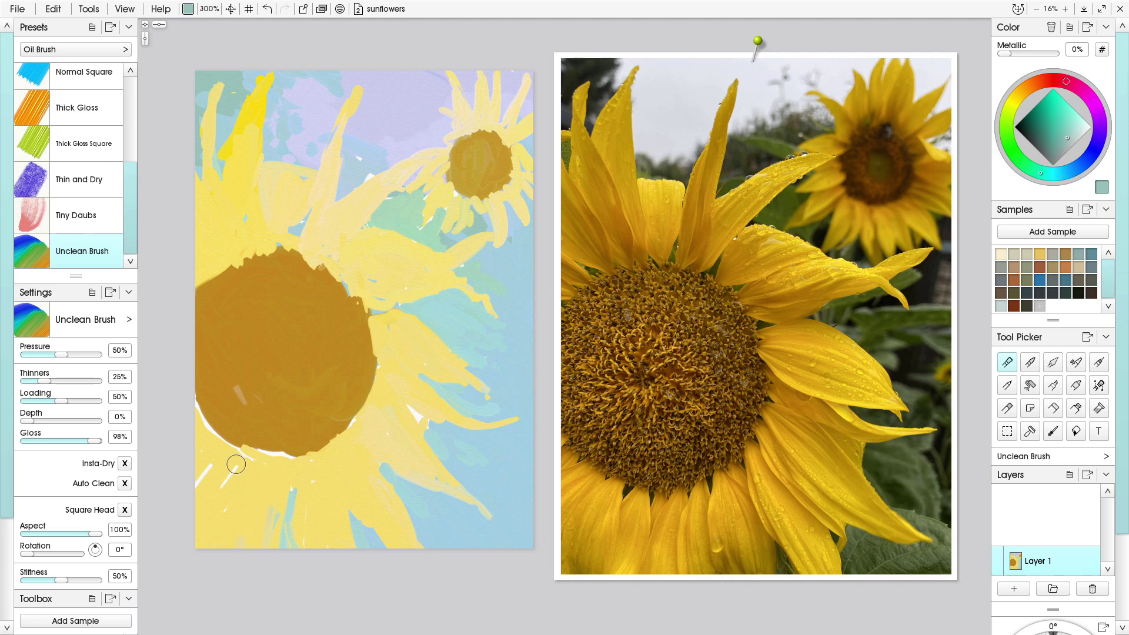
pyautogui.moveTo(236, 464)
pyautogui.mouseDown()
pyautogui.moveTo(227, 494)
pyautogui.moveTo(216, 468)
pyautogui.mouseUp()
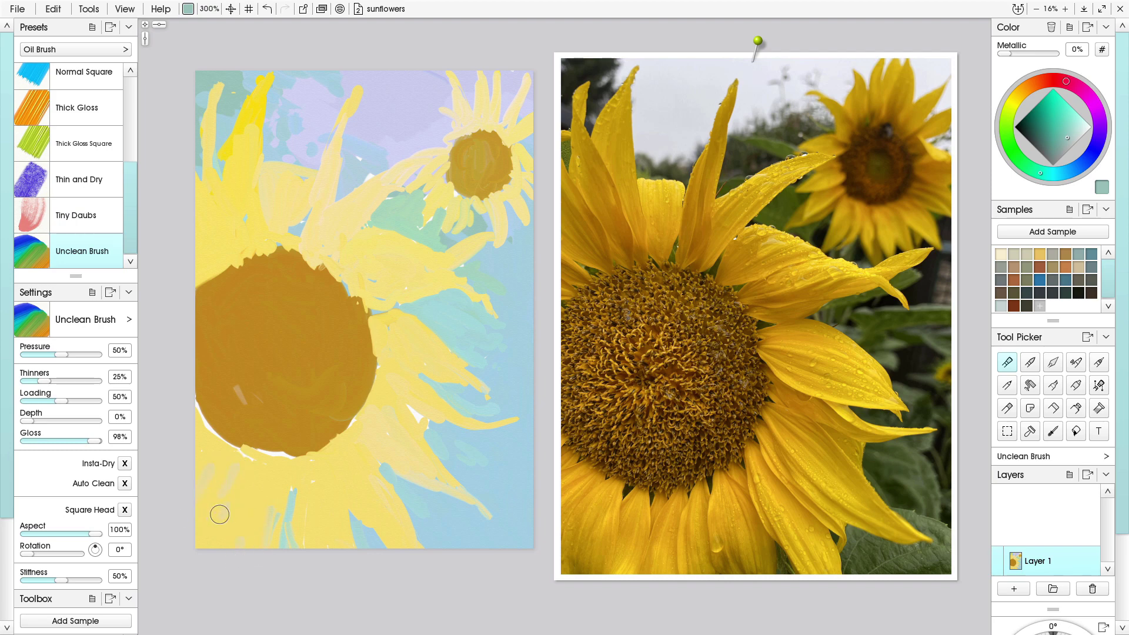
# Dab green shadows between the petal bases around the large ochre centre's upper, right and lower rim
pyautogui.moveTo(265, 266)
pyautogui.mouseDown()
pyautogui.moveTo(254, 239)
pyautogui.moveTo(258, 257)
pyautogui.moveTo(302, 247)
pyautogui.moveTo(304, 233)
pyautogui.moveTo(299, 257)
pyautogui.moveTo(300, 228)
pyautogui.moveTo(304, 256)
pyautogui.moveTo(285, 251)
pyautogui.moveTo(316, 265)
pyautogui.moveTo(347, 242)
pyautogui.moveTo(320, 271)
pyautogui.moveTo(345, 244)
pyautogui.moveTo(342, 279)
pyautogui.mouseUp()
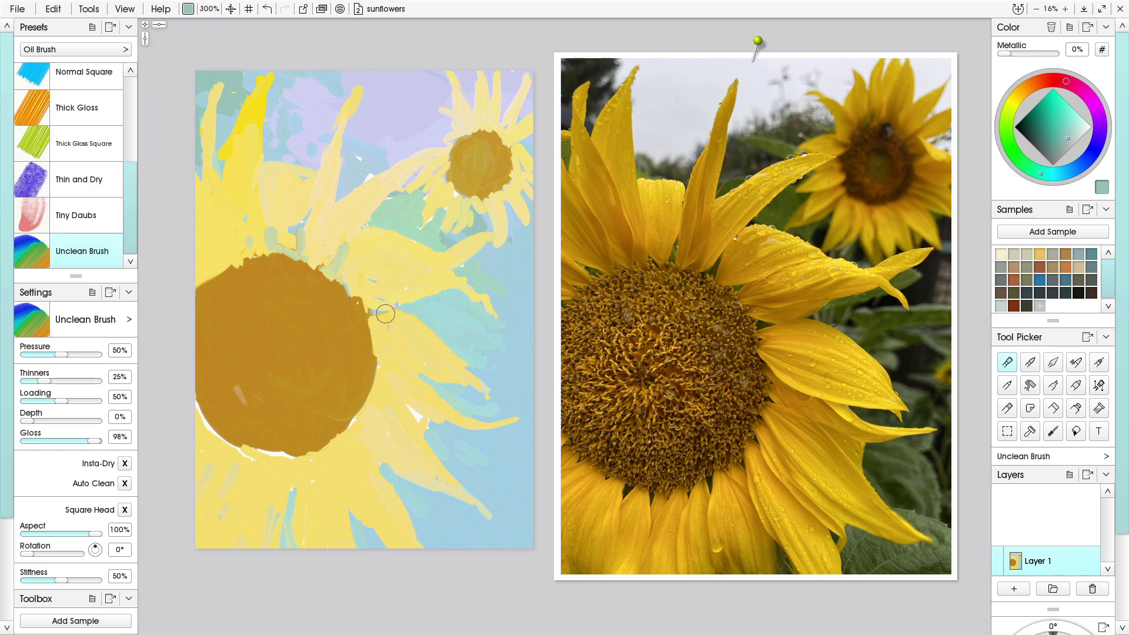
pyautogui.moveTo(385, 313)
pyautogui.mouseDown()
pyautogui.moveTo(358, 301)
pyautogui.moveTo(367, 314)
pyautogui.moveTo(434, 329)
pyautogui.mouseUp()
pyautogui.moveTo(365, 304)
pyautogui.mouseDown()
pyautogui.moveTo(376, 359)
pyautogui.moveTo(369, 344)
pyautogui.moveTo(447, 402)
pyautogui.mouseUp()
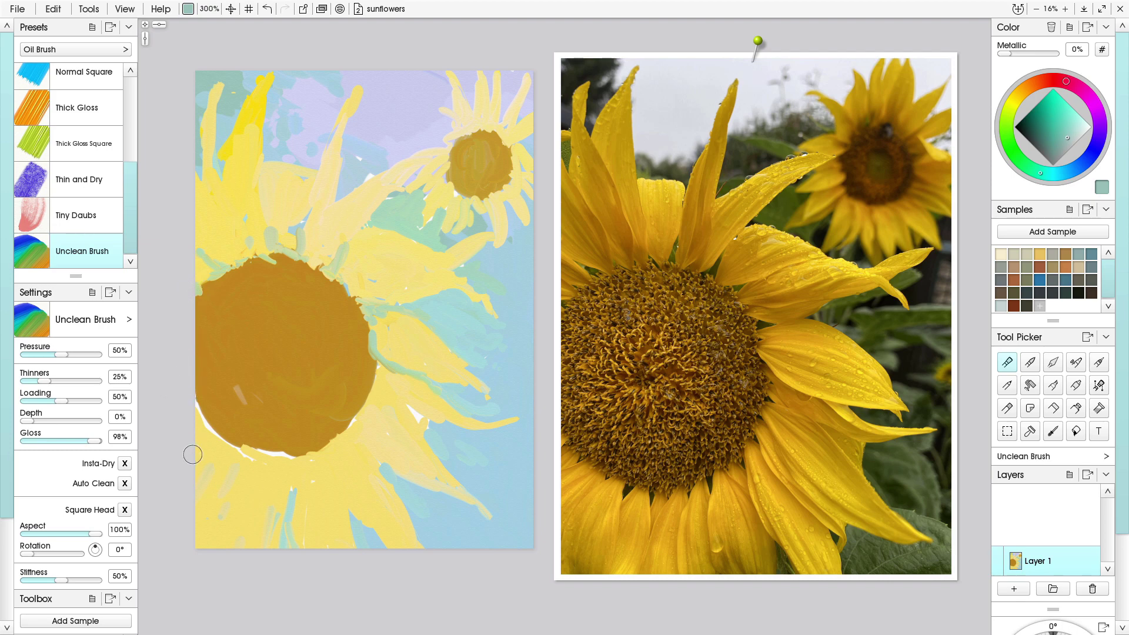
pyautogui.moveTo(198, 411); pyautogui.dragTo(197, 406)
pyautogui.moveTo(214, 432)
pyautogui.mouseDown()
pyautogui.moveTo(254, 455)
pyautogui.moveTo(239, 478)
pyautogui.moveTo(266, 454)
pyautogui.mouseUp()
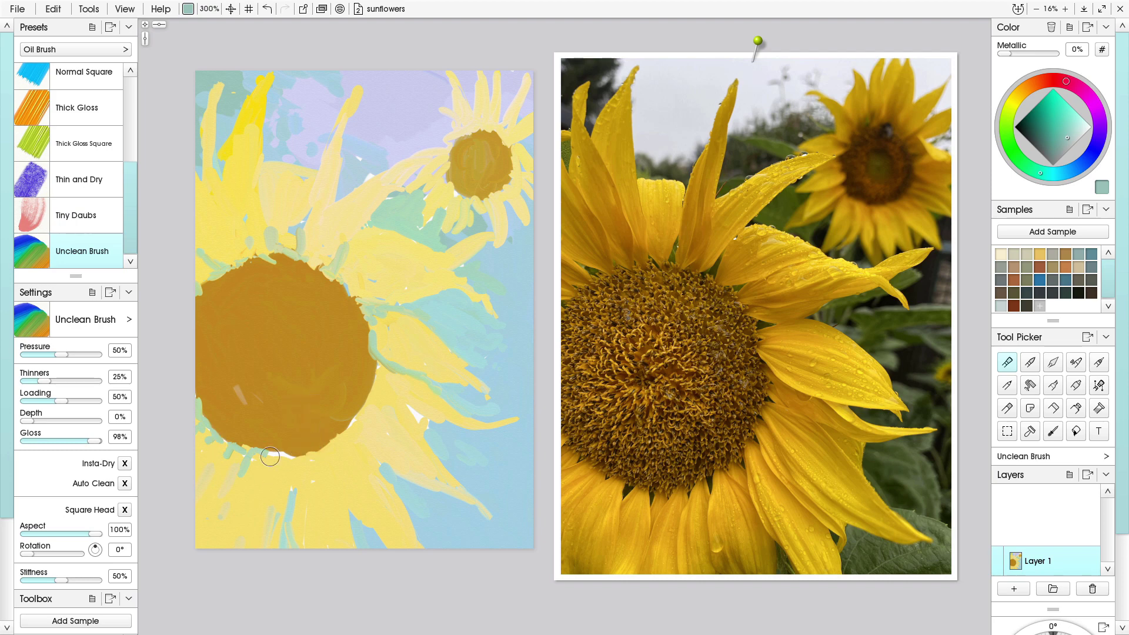
pyautogui.moveTo(266, 454)
pyautogui.mouseDown()
pyautogui.moveTo(272, 491)
pyautogui.moveTo(275, 454)
pyautogui.moveTo(261, 453)
pyautogui.moveTo(299, 457)
pyautogui.moveTo(298, 500)
pyautogui.moveTo(301, 457)
pyautogui.moveTo(320, 469)
pyautogui.moveTo(310, 452)
pyautogui.moveTo(333, 485)
pyautogui.moveTo(318, 467)
pyautogui.mouseUp()
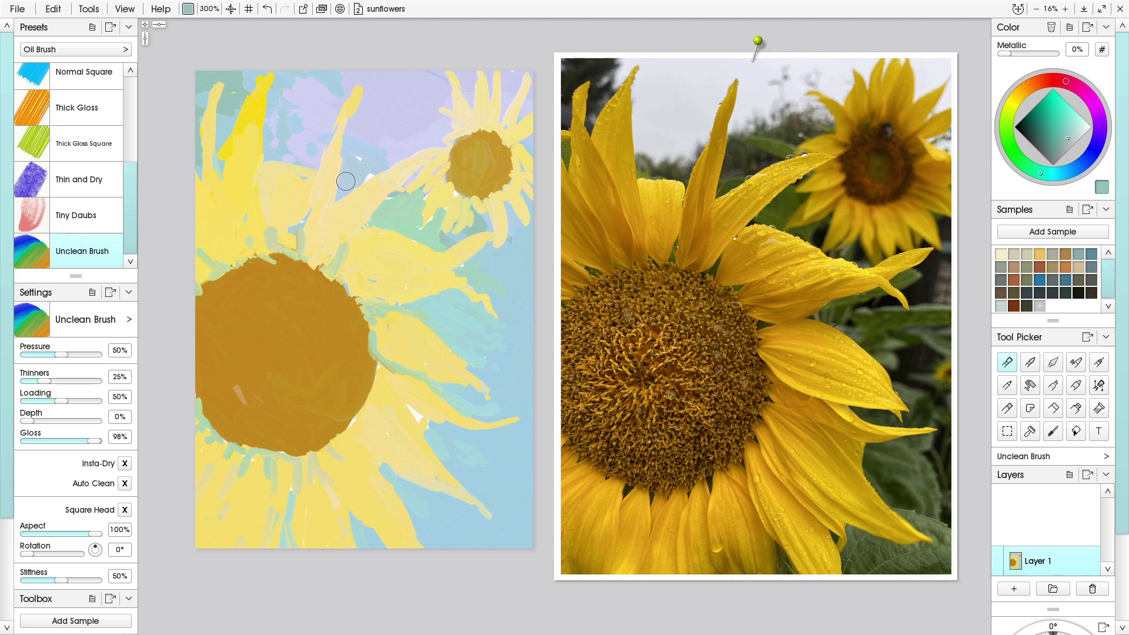
# Choose the Thick Gloss brush at 380% size and dab dark brown, darkened from the sampled ochre, onto the large centre's upper-left rim
pyautogui.click(75, 108)
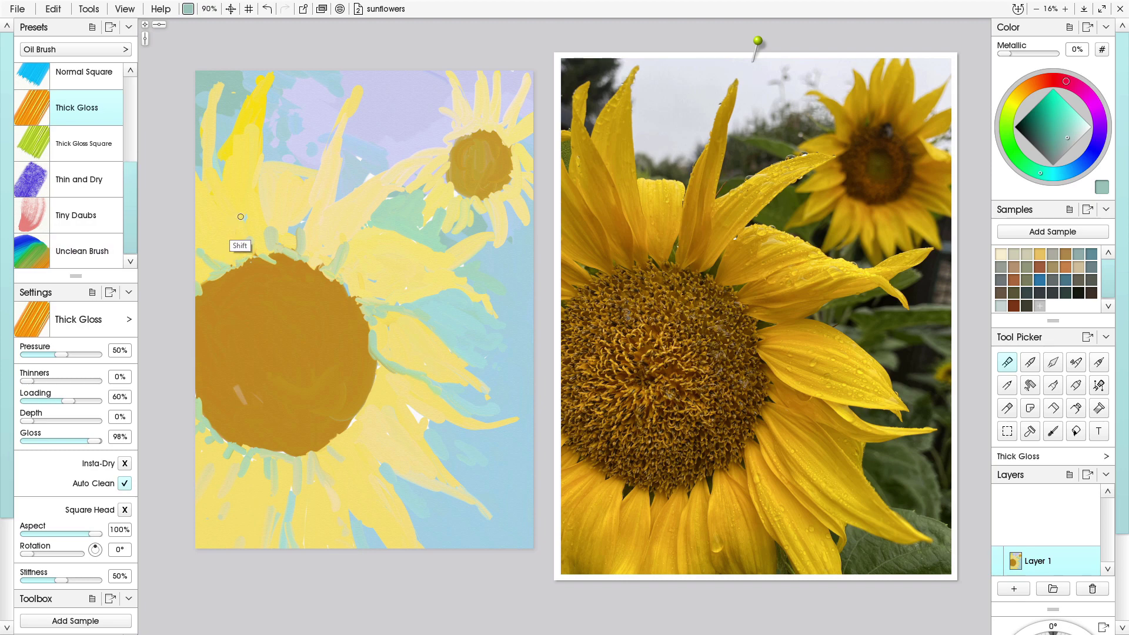
pyautogui.keyDown('shift'); pyautogui.moveTo(241, 218); pyautogui.dragTo(242, 245); pyautogui.keyUp('shift')
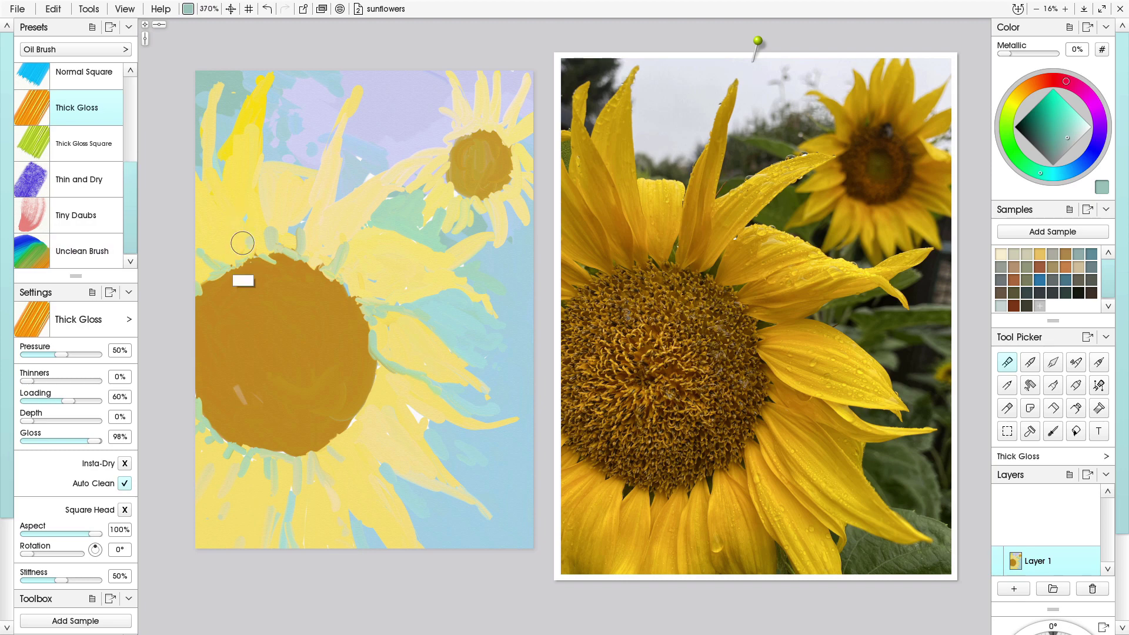
pyautogui.click(283, 295)
pyautogui.keyDown('alt'); pyautogui.click(292, 344); pyautogui.keyUp('alt')
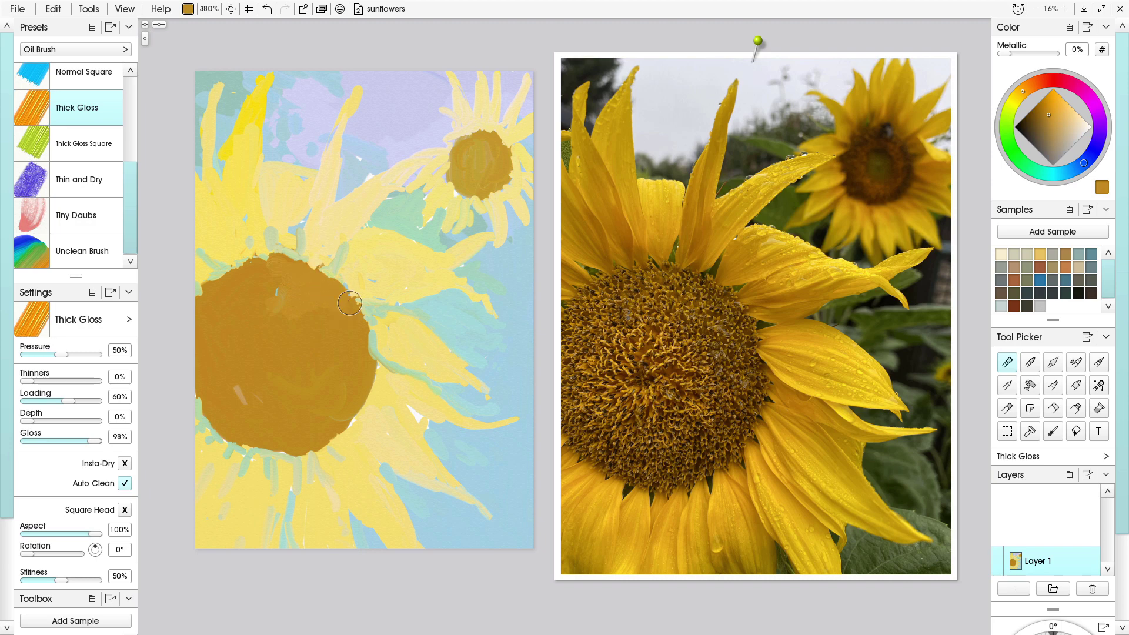
pyautogui.moveTo(727, 289)
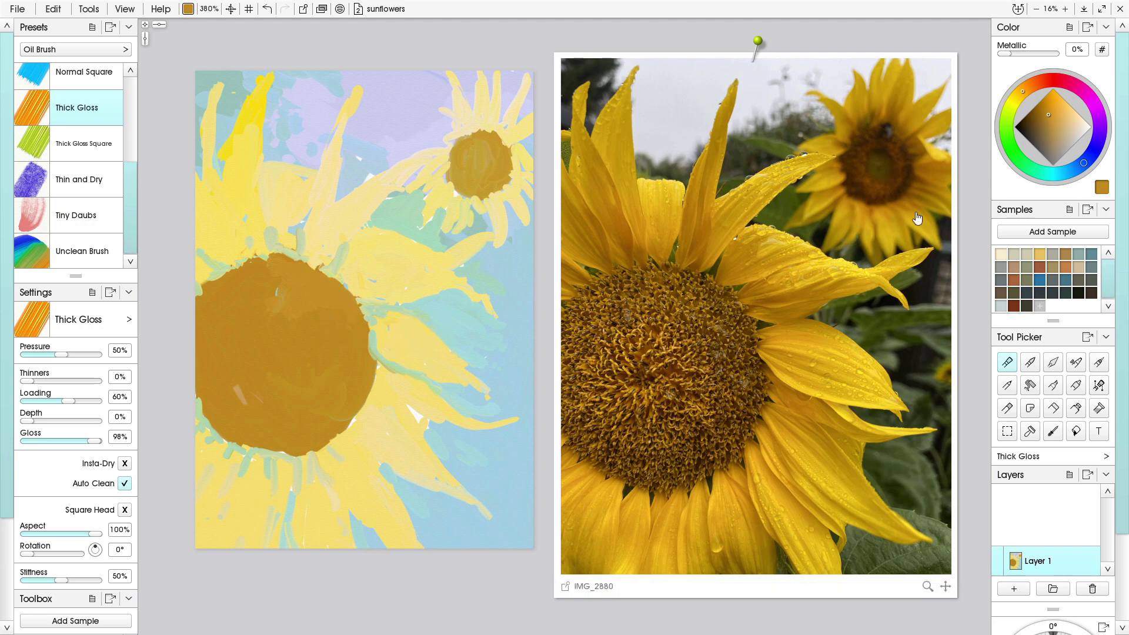
pyautogui.moveTo(1050, 119); pyautogui.dragTo(1035, 121)
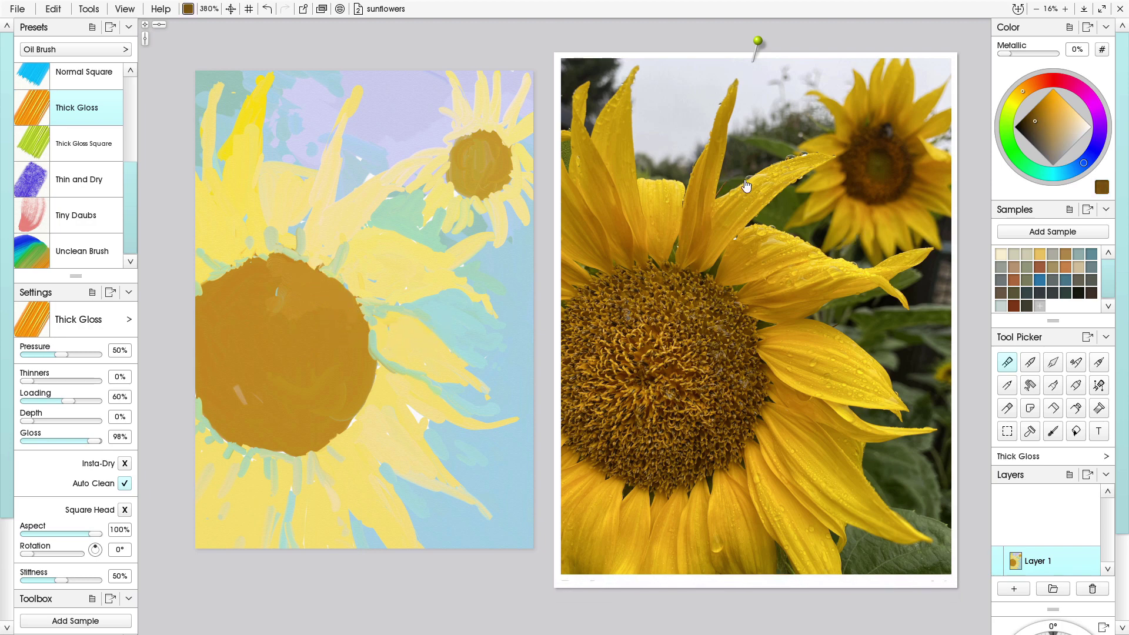
pyautogui.moveTo(216, 295)
pyautogui.mouseDown()
pyautogui.moveTo(207, 283)
pyautogui.moveTo(231, 292)
pyautogui.mouseUp()
pyautogui.click(239, 298)
pyautogui.click(221, 303)
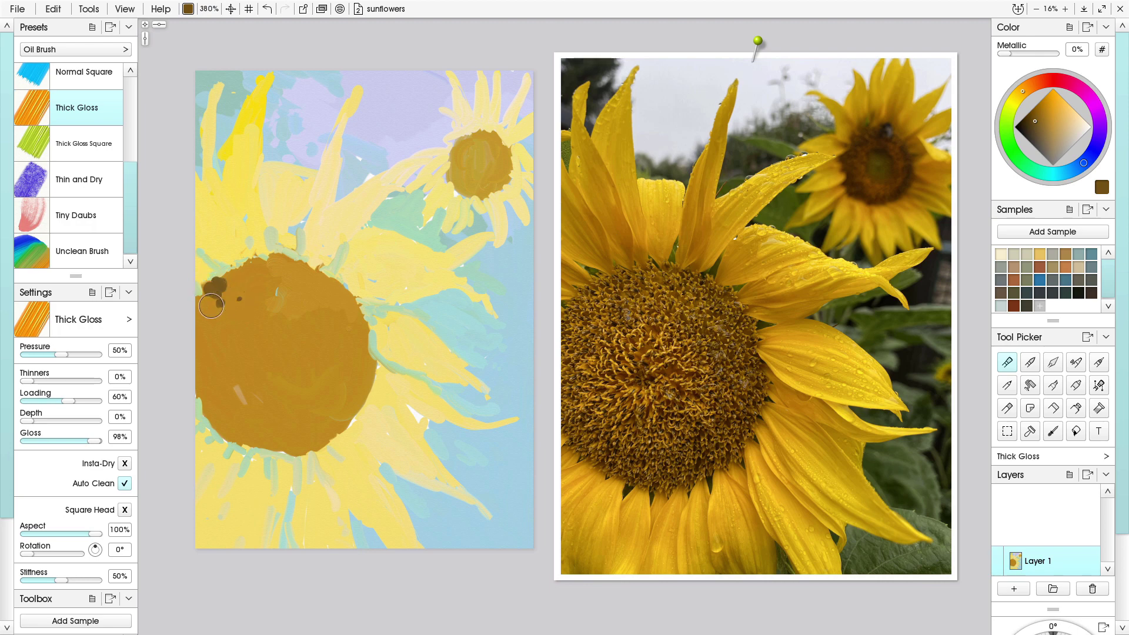
pyautogui.moveTo(206, 294)
pyautogui.mouseDown()
pyautogui.moveTo(233, 300)
pyautogui.moveTo(221, 312)
pyautogui.moveTo(196, 303)
pyautogui.moveTo(220, 316)
pyautogui.moveTo(187, 311)
pyautogui.moveTo(192, 321)
pyautogui.moveTo(218, 335)
pyautogui.moveTo(196, 319)
pyautogui.moveTo(215, 331)
pyautogui.moveTo(214, 304)
pyautogui.moveTo(233, 288)
pyautogui.moveTo(221, 276)
pyautogui.moveTo(235, 306)
pyautogui.mouseUp()
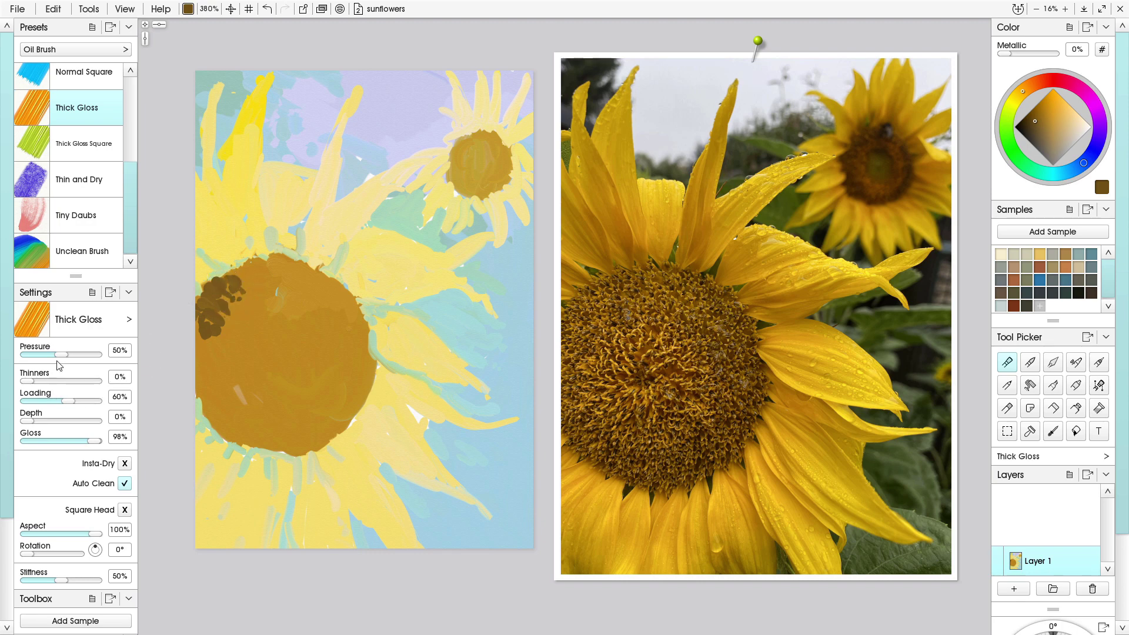
# Set the brush depth to 38%, add brown strokes to the large centre's upper-left rim, and reduce the brush size to 163%
pyautogui.moveTo(35, 423); pyautogui.dragTo(58, 423)
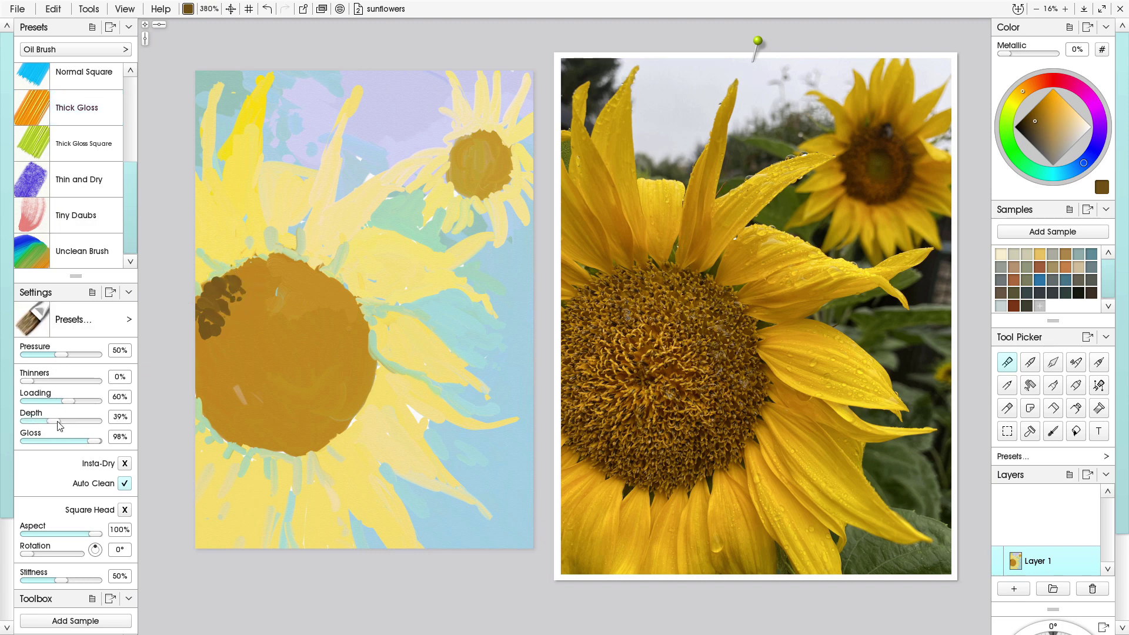
pyautogui.moveTo(222, 291)
pyautogui.mouseDown()
pyautogui.moveTo(241, 277)
pyautogui.moveTo(229, 300)
pyautogui.moveTo(241, 287)
pyautogui.mouseUp()
pyautogui.press('[')
pyautogui.press('[')
pyautogui.press('[')
pyautogui.press('[')
pyautogui.press('[')
pyautogui.press('[')
pyautogui.press('[')
pyautogui.press('[')
pyautogui.press('[')
pyautogui.press('[')
pyautogui.press('[')
pyautogui.press('[')
pyautogui.press('[')
pyautogui.press('[')
pyautogui.press('[')
pyautogui.press('[')
pyautogui.press('[')
pyautogui.press('[')
pyautogui.press('[')
pyautogui.press('[')
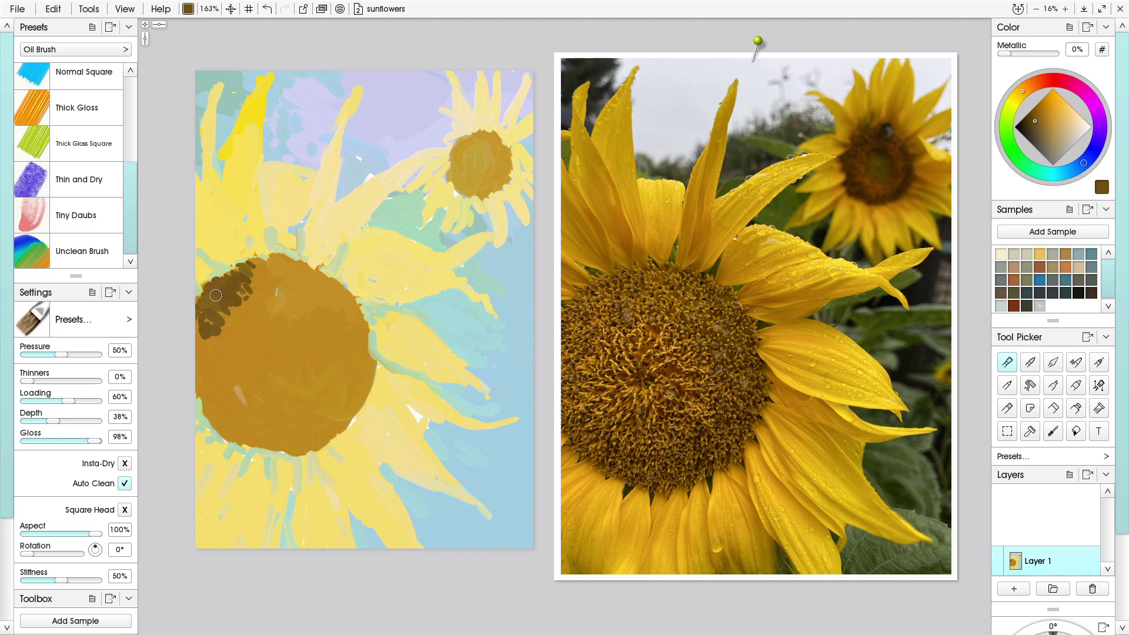
# Cover the large centre's left side and upper rim with short dark brown strokes pointing inward, reducing the brush size to 93%
pyautogui.moveTo(216, 295); pyautogui.dragTo(212, 313)
pyautogui.moveTo(208, 365)
pyautogui.mouseDown()
pyautogui.moveTo(192, 334)
pyautogui.moveTo(209, 324)
pyautogui.moveTo(213, 355)
pyautogui.moveTo(299, 334)
pyautogui.mouseUp()
pyautogui.moveTo(226, 335); pyautogui.dragTo(353, 337)
pyautogui.moveTo(270, 347); pyautogui.dragTo(377, 339)
pyautogui.moveTo(249, 308)
pyautogui.mouseDown()
pyautogui.moveTo(228, 284)
pyautogui.moveTo(237, 309)
pyautogui.moveTo(228, 294)
pyautogui.moveTo(239, 287)
pyautogui.moveTo(221, 291)
pyautogui.moveTo(244, 241)
pyautogui.moveTo(292, 236)
pyautogui.moveTo(285, 221)
pyautogui.moveTo(336, 210)
pyautogui.mouseUp()
pyautogui.moveTo(210, 371)
pyautogui.mouseDown()
pyautogui.moveTo(197, 400)
pyautogui.moveTo(212, 403)
pyautogui.moveTo(206, 446)
pyautogui.moveTo(236, 419)
pyautogui.moveTo(202, 443)
pyautogui.moveTo(207, 464)
pyautogui.moveTo(237, 448)
pyautogui.moveTo(217, 460)
pyautogui.moveTo(194, 451)
pyautogui.moveTo(201, 415)
pyautogui.moveTo(191, 424)
pyautogui.moveTo(213, 470)
pyautogui.mouseUp()
pyautogui.moveTo(197, 327)
pyautogui.mouseDown()
pyautogui.moveTo(246, 360)
pyautogui.moveTo(253, 350)
pyautogui.moveTo(217, 346)
pyautogui.moveTo(269, 325)
pyautogui.mouseUp()
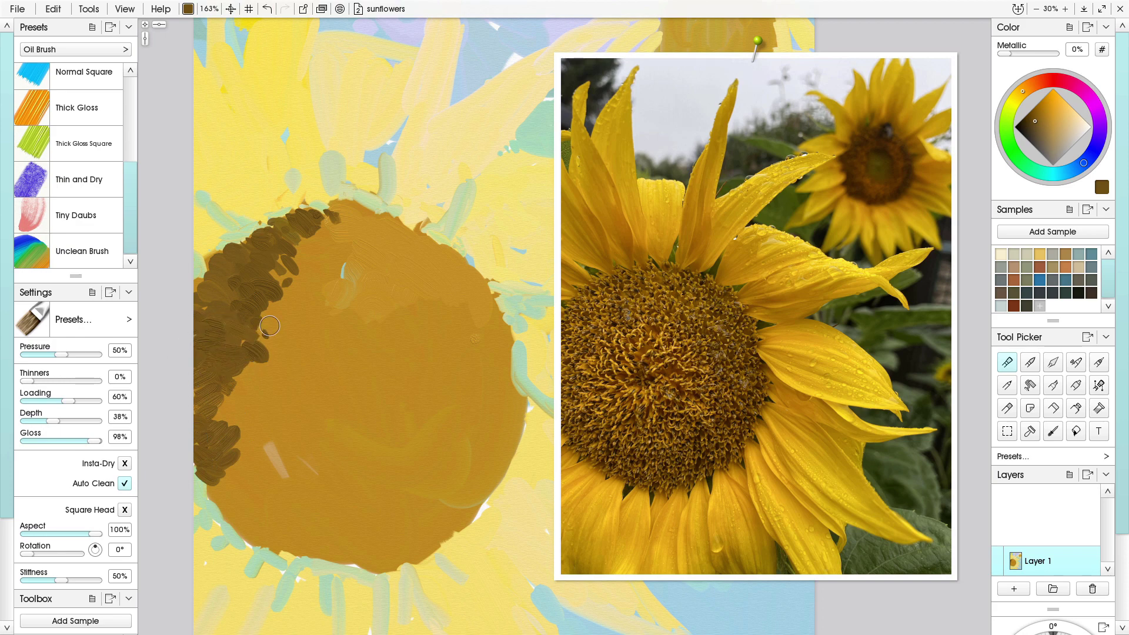
pyautogui.moveTo(326, 227)
pyautogui.mouseDown()
pyautogui.moveTo(345, 237)
pyautogui.moveTo(359, 223)
pyautogui.moveTo(377, 229)
pyautogui.moveTo(359, 207)
pyautogui.moveTo(396, 226)
pyautogui.moveTo(404, 250)
pyautogui.moveTo(403, 220)
pyautogui.moveTo(389, 218)
pyautogui.moveTo(385, 235)
pyautogui.moveTo(426, 243)
pyautogui.moveTo(418, 260)
pyautogui.moveTo(362, 243)
pyautogui.moveTo(367, 252)
pyautogui.moveTo(397, 245)
pyautogui.moveTo(395, 263)
pyautogui.moveTo(348, 242)
pyautogui.moveTo(363, 262)
pyautogui.moveTo(363, 237)
pyautogui.moveTo(362, 247)
pyautogui.moveTo(348, 231)
pyautogui.moveTo(340, 257)
pyautogui.moveTo(325, 228)
pyautogui.moveTo(327, 246)
pyautogui.moveTo(301, 235)
pyautogui.moveTo(306, 213)
pyautogui.moveTo(317, 249)
pyautogui.moveTo(307, 243)
pyautogui.moveTo(304, 229)
pyautogui.moveTo(319, 254)
pyautogui.moveTo(306, 229)
pyautogui.moveTo(335, 262)
pyautogui.moveTo(292, 257)
pyautogui.mouseUp()
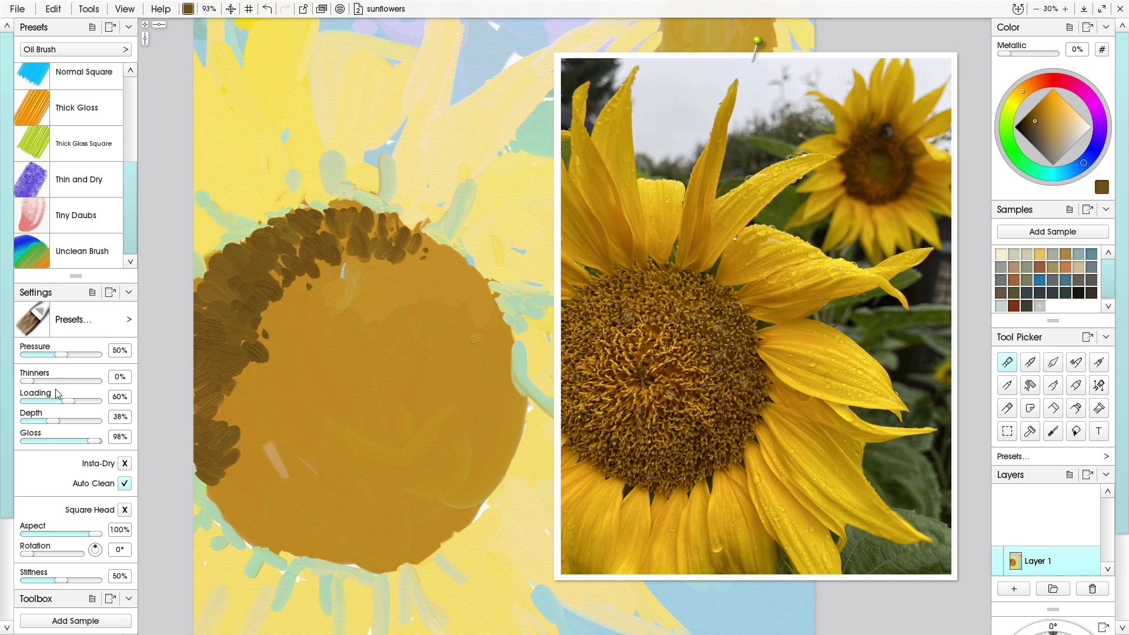
# Set the brush pressure to 72% and extend the dark brown strokes around the large centre's upper-right and lower-left rim
pyautogui.moveTo(63, 356); pyautogui.dragTo(77, 358)
pyautogui.moveTo(414, 248)
pyautogui.mouseDown()
pyautogui.moveTo(445, 276)
pyautogui.moveTo(433, 247)
pyautogui.moveTo(437, 262)
pyautogui.moveTo(444, 244)
pyautogui.moveTo(459, 266)
pyautogui.moveTo(428, 246)
pyautogui.moveTo(429, 232)
pyautogui.moveTo(435, 269)
pyautogui.moveTo(451, 274)
pyautogui.moveTo(442, 282)
pyautogui.moveTo(461, 261)
pyautogui.moveTo(460, 283)
pyautogui.moveTo(474, 290)
pyautogui.moveTo(473, 265)
pyautogui.moveTo(491, 313)
pyautogui.moveTo(481, 317)
pyautogui.moveTo(509, 345)
pyautogui.mouseUp()
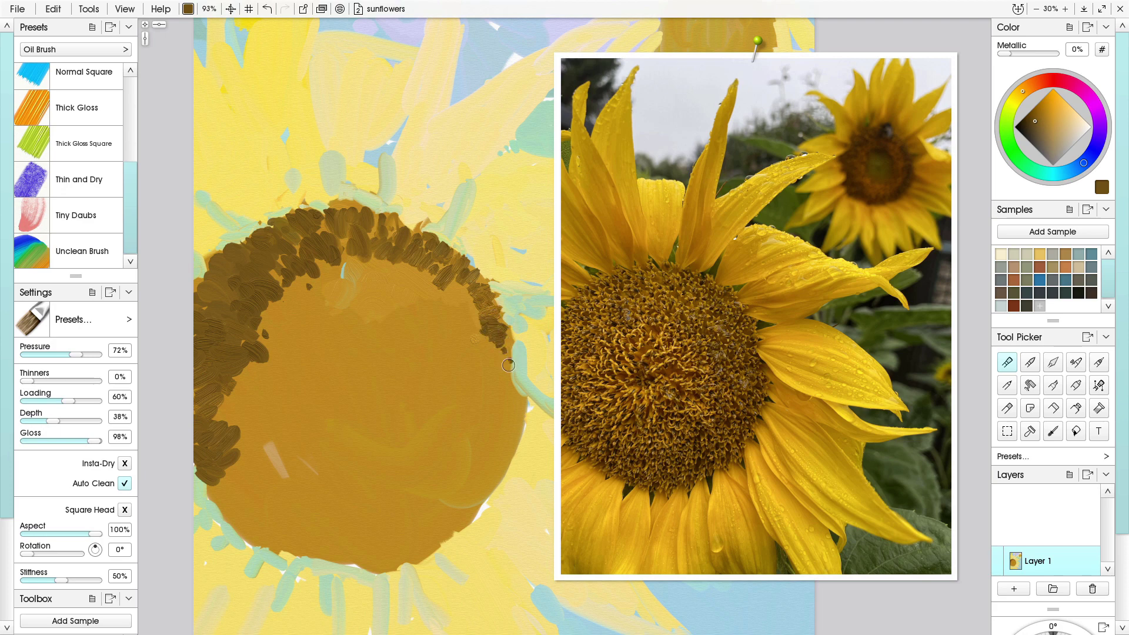
pyautogui.moveTo(334, 245)
pyautogui.mouseDown()
pyautogui.moveTo(340, 273)
pyautogui.moveTo(357, 258)
pyautogui.moveTo(380, 275)
pyautogui.moveTo(345, 243)
pyautogui.moveTo(391, 270)
pyautogui.moveTo(397, 245)
pyautogui.moveTo(426, 273)
pyautogui.moveTo(347, 292)
pyautogui.moveTo(382, 271)
pyautogui.moveTo(377, 290)
pyautogui.moveTo(405, 290)
pyautogui.moveTo(419, 272)
pyautogui.moveTo(438, 280)
pyautogui.moveTo(432, 295)
pyautogui.moveTo(461, 284)
pyautogui.moveTo(466, 336)
pyautogui.mouseUp()
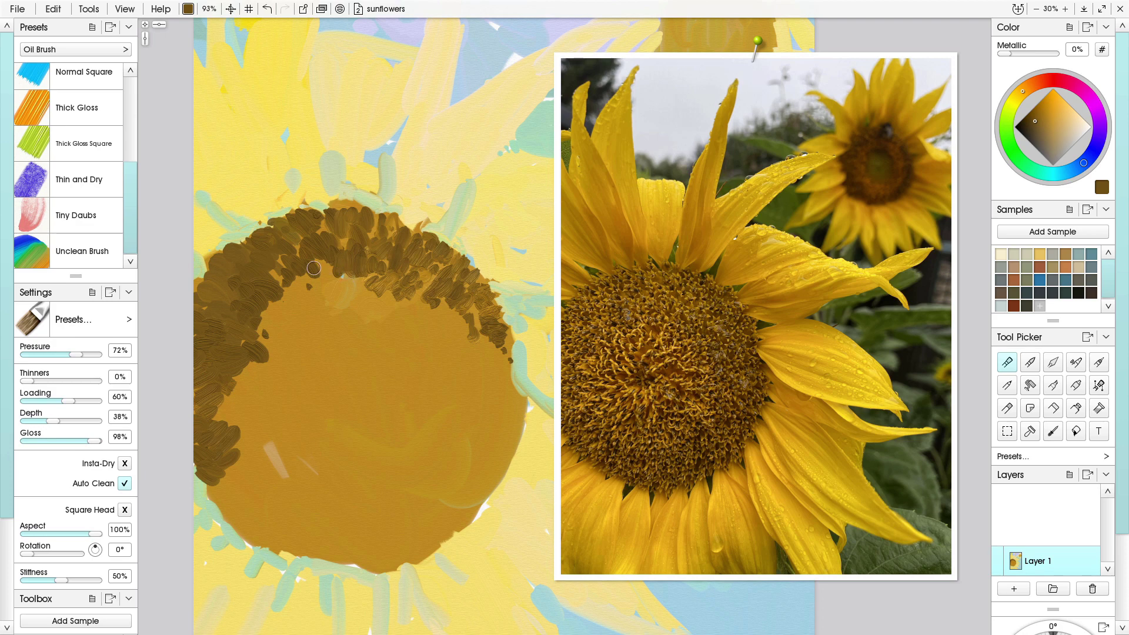
pyautogui.moveTo(314, 268)
pyautogui.mouseDown()
pyautogui.moveTo(327, 276)
pyautogui.moveTo(282, 285)
pyautogui.moveTo(234, 380)
pyautogui.moveTo(255, 492)
pyautogui.moveTo(238, 488)
pyautogui.moveTo(257, 509)
pyautogui.moveTo(232, 530)
pyautogui.moveTo(213, 500)
pyautogui.moveTo(218, 474)
pyautogui.moveTo(202, 493)
pyautogui.moveTo(210, 507)
pyautogui.mouseUp()
pyautogui.moveTo(234, 529)
pyautogui.mouseDown()
pyautogui.moveTo(245, 550)
pyautogui.moveTo(262, 528)
pyautogui.moveTo(264, 551)
pyautogui.moveTo(288, 537)
pyautogui.moveTo(281, 552)
pyautogui.moveTo(292, 545)
pyautogui.moveTo(303, 559)
pyautogui.moveTo(289, 519)
pyautogui.moveTo(262, 516)
pyautogui.moveTo(270, 495)
pyautogui.moveTo(244, 474)
pyautogui.moveTo(254, 439)
pyautogui.moveTo(239, 360)
pyautogui.mouseUp()
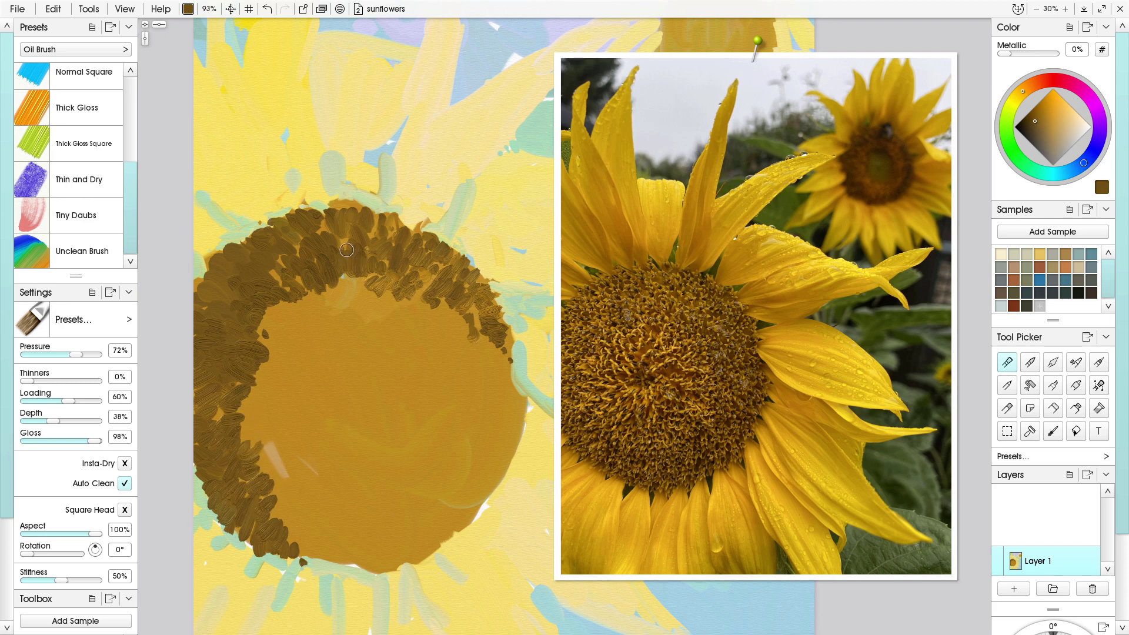
# Fill the rest of the large centre with radiating dark brown strokes, leaving ochre flecks showing through near the middle
pyautogui.moveTo(343, 300)
pyautogui.mouseDown()
pyautogui.moveTo(364, 284)
pyautogui.moveTo(375, 291)
pyautogui.moveTo(303, 295)
pyautogui.mouseUp()
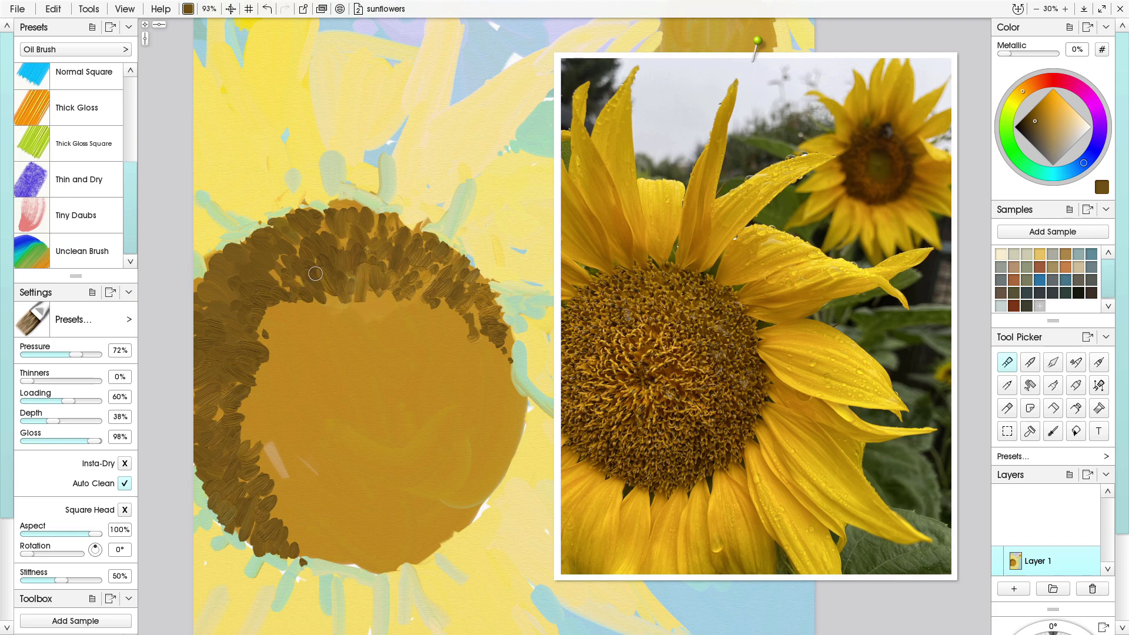
pyautogui.moveTo(316, 302); pyautogui.dragTo(272, 314)
pyautogui.moveTo(378, 293)
pyautogui.mouseDown()
pyautogui.moveTo(391, 310)
pyautogui.moveTo(447, 320)
pyautogui.moveTo(505, 371)
pyautogui.moveTo(485, 369)
pyautogui.moveTo(500, 435)
pyautogui.moveTo(338, 331)
pyautogui.moveTo(320, 337)
pyautogui.mouseUp()
pyautogui.click(489, 453)
pyautogui.moveTo(388, 321); pyautogui.dragTo(456, 391)
pyautogui.moveTo(323, 338)
pyautogui.mouseDown()
pyautogui.moveTo(258, 330)
pyautogui.moveTo(267, 379)
pyautogui.moveTo(232, 454)
pyautogui.moveTo(303, 494)
pyautogui.moveTo(346, 568)
pyautogui.moveTo(311, 546)
pyautogui.moveTo(360, 517)
pyautogui.moveTo(351, 548)
pyautogui.moveTo(390, 504)
pyautogui.moveTo(432, 521)
pyautogui.moveTo(406, 555)
pyautogui.mouseUp()
pyautogui.moveTo(433, 386)
pyautogui.mouseDown()
pyautogui.moveTo(510, 435)
pyautogui.moveTo(493, 458)
pyautogui.moveTo(505, 478)
pyautogui.moveTo(489, 482)
pyautogui.moveTo(438, 553)
pyautogui.mouseUp()
pyautogui.moveTo(419, 398)
pyautogui.mouseDown()
pyautogui.moveTo(459, 439)
pyautogui.moveTo(450, 494)
pyautogui.moveTo(329, 488)
pyautogui.moveTo(448, 371)
pyautogui.moveTo(371, 321)
pyautogui.moveTo(335, 476)
pyautogui.moveTo(270, 377)
pyautogui.moveTo(395, 433)
pyautogui.moveTo(397, 453)
pyautogui.moveTo(330, 453)
pyautogui.moveTo(283, 383)
pyautogui.moveTo(319, 369)
pyautogui.moveTo(396, 430)
pyautogui.mouseUp()
# Pick a bright orange-yellow and dab small flecks across the middle and upper part of the large brown centre
pyautogui.click(1056, 100)
pyautogui.moveTo(389, 350); pyautogui.dragTo(368, 365)
pyautogui.moveTo(405, 368)
pyautogui.mouseDown()
pyautogui.moveTo(383, 381)
pyautogui.moveTo(383, 403)
pyautogui.mouseUp()
pyautogui.moveTo(366, 419)
pyautogui.mouseDown()
pyautogui.moveTo(354, 444)
pyautogui.moveTo(419, 409)
pyautogui.moveTo(329, 359)
pyautogui.moveTo(347, 406)
pyautogui.moveTo(312, 456)
pyautogui.moveTo(297, 361)
pyautogui.moveTo(340, 389)
pyautogui.moveTo(275, 405)
pyautogui.moveTo(297, 409)
pyautogui.mouseUp()
pyautogui.moveTo(271, 451)
pyautogui.mouseDown()
pyautogui.moveTo(314, 493)
pyautogui.moveTo(408, 332)
pyautogui.moveTo(449, 355)
pyautogui.moveTo(395, 302)
pyautogui.moveTo(434, 280)
pyautogui.moveTo(365, 257)
pyautogui.moveTo(344, 236)
pyautogui.moveTo(460, 309)
pyautogui.moveTo(492, 351)
pyautogui.moveTo(480, 410)
pyautogui.moveTo(443, 422)
pyautogui.moveTo(472, 441)
pyautogui.mouseUp()
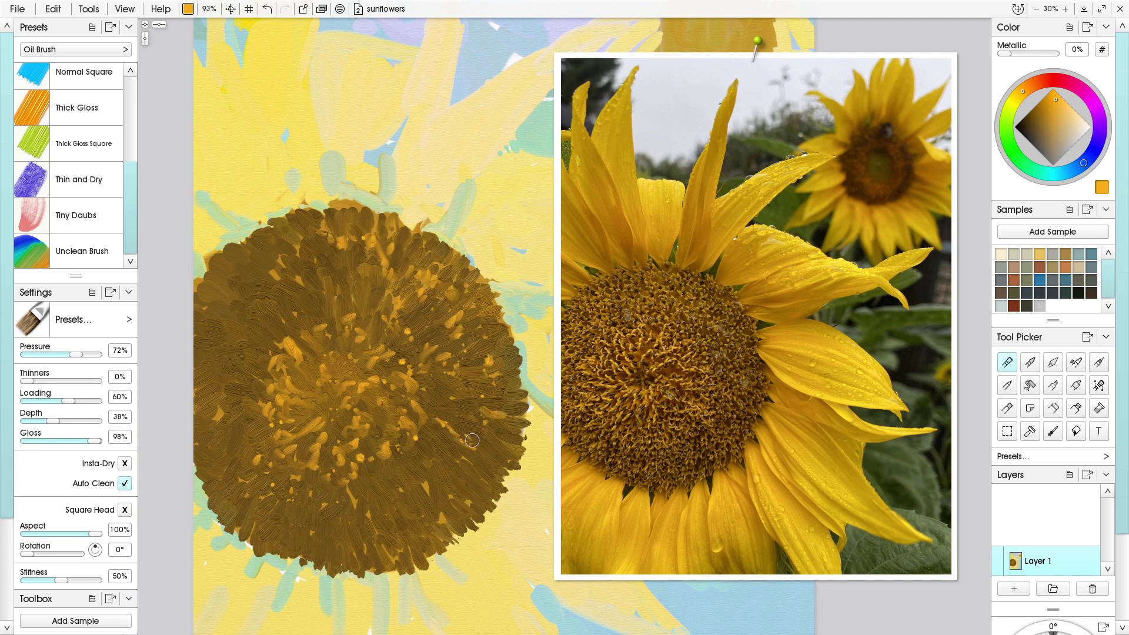
pyautogui.moveTo(317, 261)
pyautogui.mouseDown()
pyautogui.moveTo(299, 280)
pyautogui.moveTo(350, 263)
pyautogui.moveTo(381, 337)
pyautogui.mouseUp()
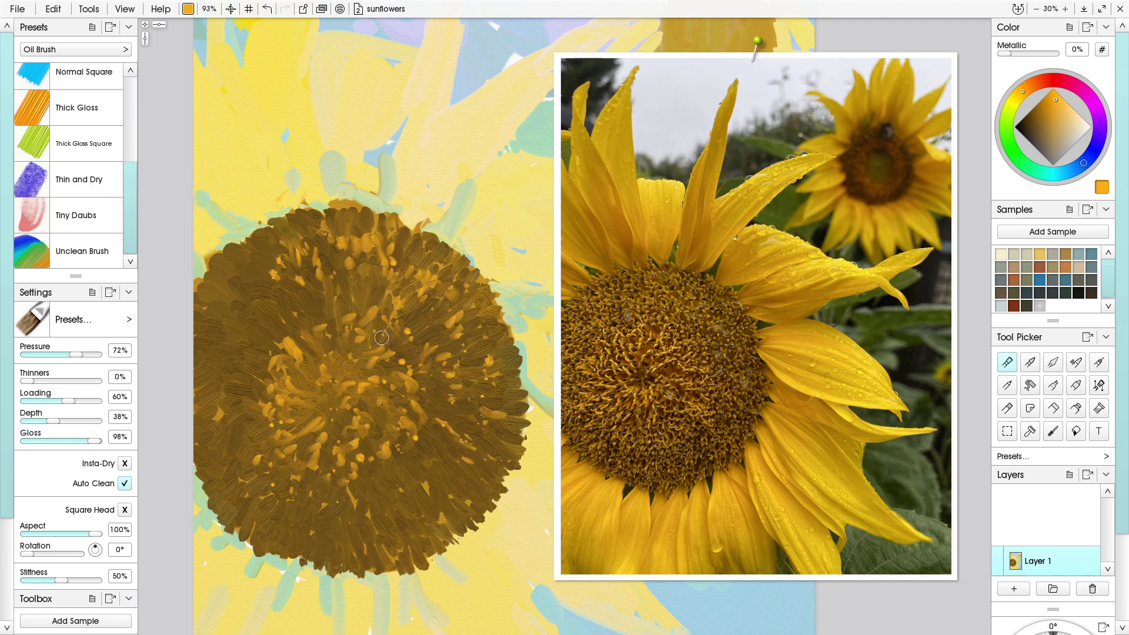
# Pick a red and a more muted red, and dab short strokes of each around the middle of the large centre
pyautogui.click(1046, 80)
pyautogui.click(1042, 109)
pyautogui.moveTo(309, 356); pyautogui.dragTo(317, 381)
pyautogui.moveTo(296, 389); pyautogui.dragTo(311, 416)
pyautogui.click(1051, 134)
pyautogui.moveTo(307, 360); pyautogui.dragTo(318, 385)
pyautogui.moveTo(331, 436)
pyautogui.mouseDown()
pyautogui.moveTo(379, 433)
pyautogui.moveTo(366, 457)
pyautogui.mouseUp()
# Pick a rusty orange and stroke it through the middle and over the upper and right parts of the large centre
pyautogui.click(1035, 83)
pyautogui.click(1042, 112)
pyautogui.moveTo(333, 383)
pyautogui.mouseDown()
pyautogui.moveTo(371, 407)
pyautogui.moveTo(402, 395)
pyautogui.moveTo(383, 465)
pyautogui.mouseUp()
pyautogui.moveTo(322, 332); pyautogui.dragTo(367, 373)
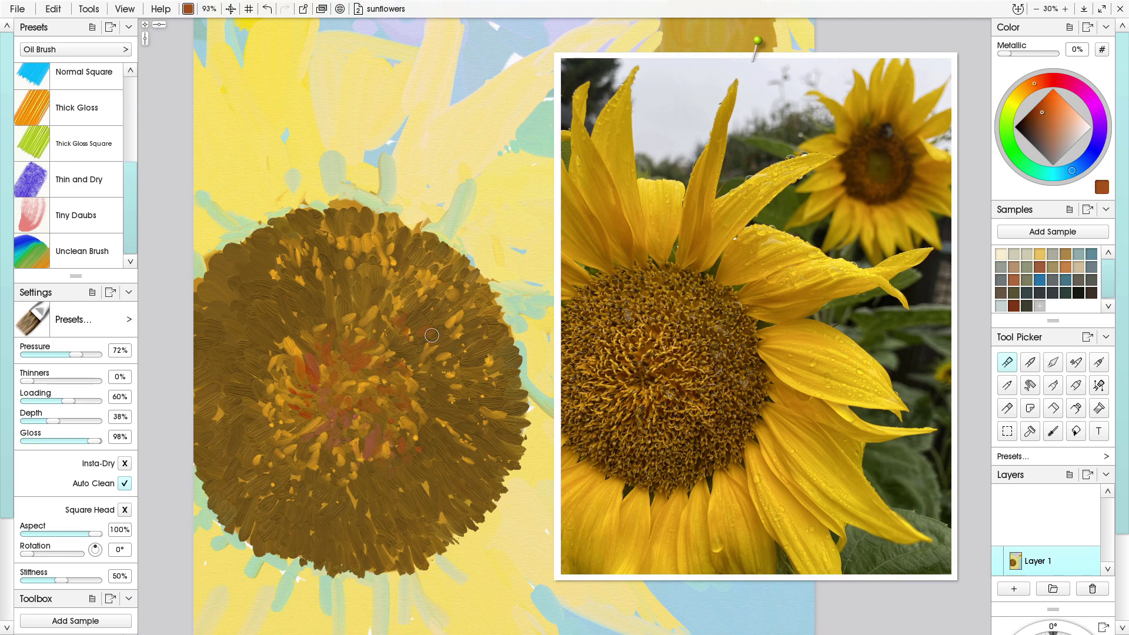
pyautogui.moveTo(453, 334)
pyautogui.mouseDown()
pyautogui.moveTo(438, 348)
pyautogui.moveTo(450, 375)
pyautogui.mouseUp()
pyautogui.moveTo(425, 300); pyautogui.dragTo(406, 313)
pyautogui.moveTo(369, 257); pyautogui.dragTo(360, 315)
# Try pale cream dabs near the middle of the large centre
pyautogui.scroll(-3, 296, 313)
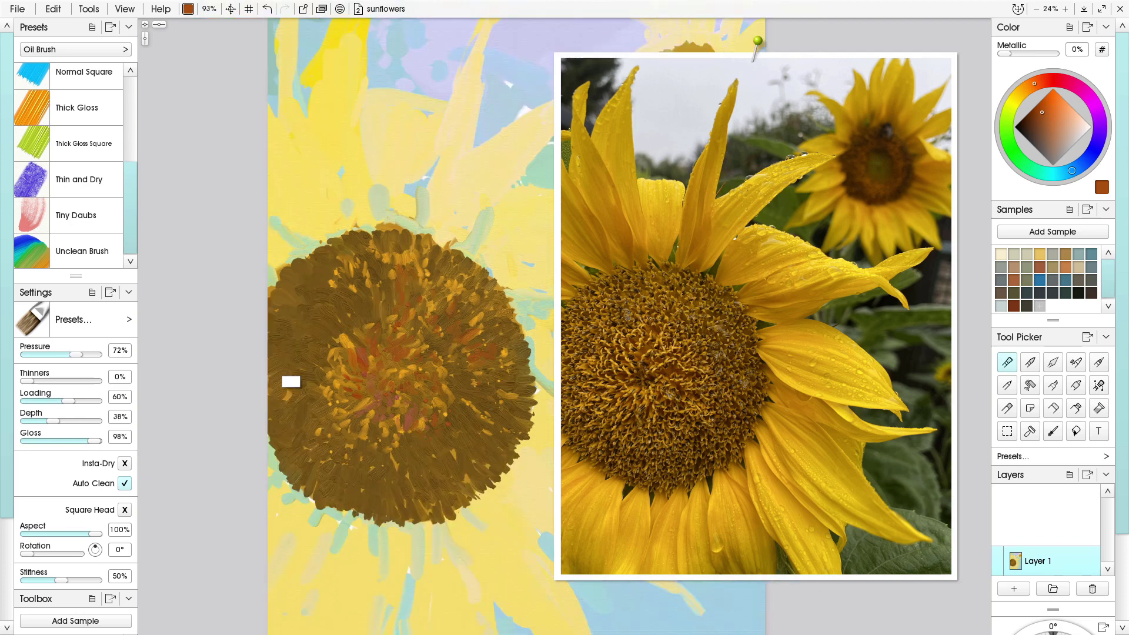
pyautogui.moveTo(471, 376)
pyautogui.mouseDown()
pyautogui.moveTo(350, 376)
pyautogui.moveTo(399, 372)
pyautogui.mouseUp()
pyautogui.click(1078, 126)
pyautogui.moveTo(319, 346); pyautogui.dragTo(344, 356)
# Pick a bright yellow, undo the cream dabs, and fleck yellow highlights around the middle and upper part of the large centre
pyautogui.click(1015, 100)
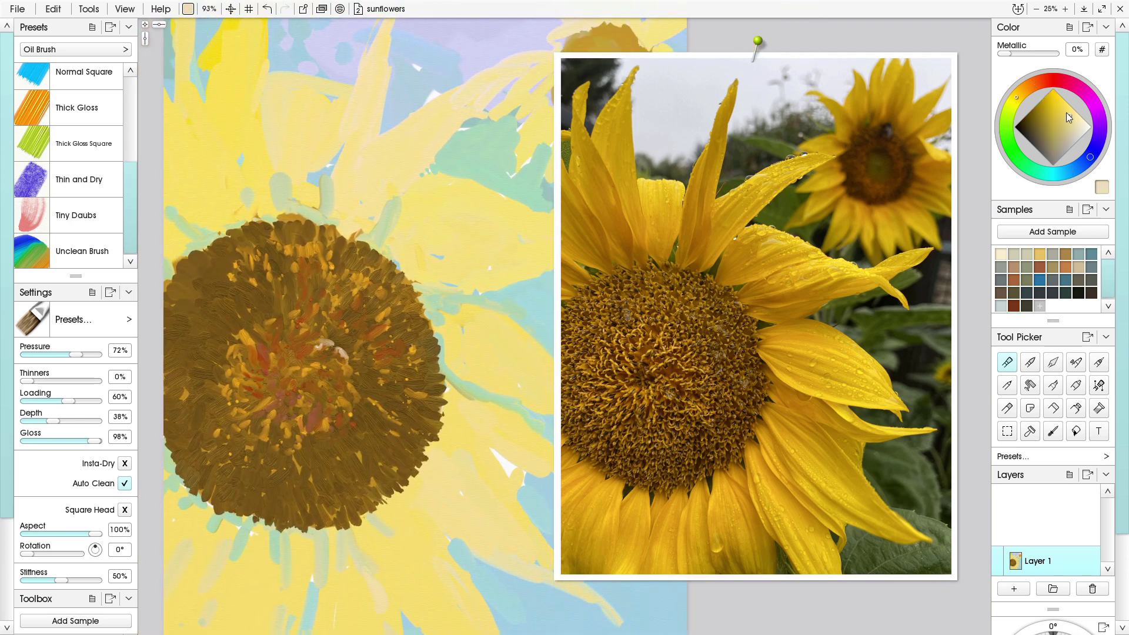
pyautogui.moveTo(1067, 112); pyautogui.dragTo(1065, 104)
pyautogui.hotkey('ctrl', 'z')
pyautogui.hotkey('ctrl', 'z')
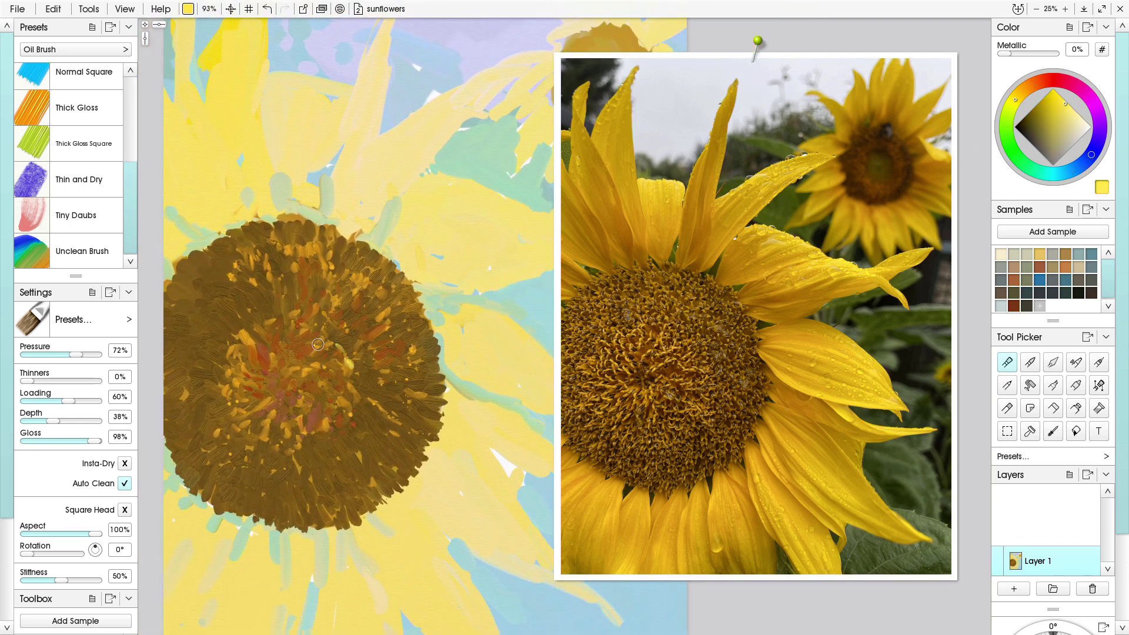
pyautogui.moveTo(318, 344); pyautogui.dragTo(351, 391)
pyautogui.moveTo(312, 344)
pyautogui.mouseDown()
pyautogui.moveTo(305, 379)
pyautogui.moveTo(277, 383)
pyautogui.moveTo(296, 395)
pyautogui.moveTo(291, 408)
pyautogui.moveTo(326, 414)
pyautogui.mouseUp()
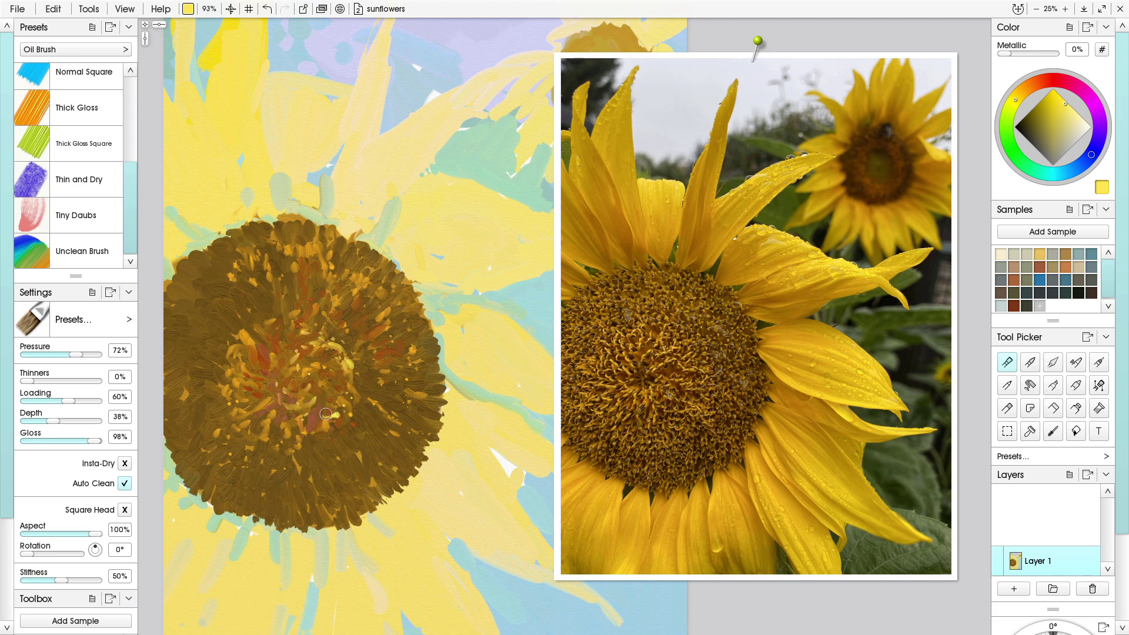
pyautogui.moveTo(254, 341); pyautogui.dragTo(242, 356)
pyautogui.moveTo(238, 332); pyautogui.dragTo(234, 389)
pyautogui.moveTo(282, 224); pyautogui.dragTo(288, 229)
pyautogui.moveTo(297, 285); pyautogui.dragTo(300, 292)
pyautogui.moveTo(378, 293)
pyautogui.mouseDown()
pyautogui.moveTo(373, 339)
pyautogui.moveTo(413, 297)
pyautogui.moveTo(416, 358)
pyautogui.moveTo(386, 269)
pyautogui.moveTo(336, 257)
pyautogui.moveTo(335, 284)
pyautogui.moveTo(271, 255)
pyautogui.mouseUp()
# Sample brown from the large centre and stroke it over the small flower's centre, around a muted green middle
pyautogui.scroll(-3, 278, 365)
pyautogui.scroll(2, 362, 309)
pyautogui.keyDown('alt'); pyautogui.click(320, 410); pyautogui.keyUp('alt')
pyautogui.moveTo(526, 136); pyautogui.dragTo(530, 172)
pyautogui.moveTo(507, 176)
pyautogui.mouseDown()
pyautogui.moveTo(507, 134)
pyautogui.moveTo(480, 146)
pyautogui.moveTo(539, 151)
pyautogui.moveTo(489, 129)
pyautogui.moveTo(497, 123)
pyautogui.moveTo(480, 158)
pyautogui.moveTo(499, 195)
pyautogui.moveTo(479, 162)
pyautogui.moveTo(535, 153)
pyautogui.moveTo(517, 165)
pyautogui.moveTo(498, 151)
pyautogui.moveTo(490, 187)
pyautogui.mouseUp()
pyautogui.click(838, 250)
# Ring the small flower's centre with near-black brown strokes and dab sampled orange-brown inside the ring
pyautogui.keyDown('alt'); pyautogui.click(247, 367); pyautogui.keyUp('alt')
pyautogui.keyDown('alt'); pyautogui.click(366, 415); pyautogui.keyUp('alt')
pyautogui.click(1026, 129)
pyautogui.moveTo(519, 127)
pyautogui.mouseDown()
pyautogui.moveTo(532, 195)
pyautogui.moveTo(490, 196)
pyautogui.mouseUp()
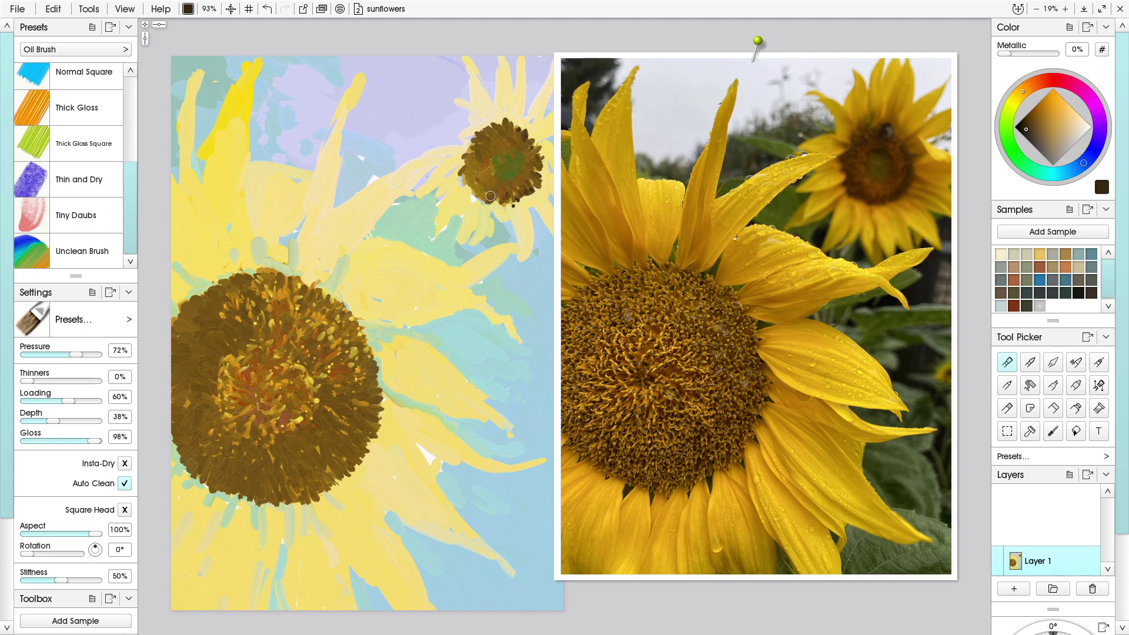
pyautogui.moveTo(467, 157); pyautogui.dragTo(486, 197)
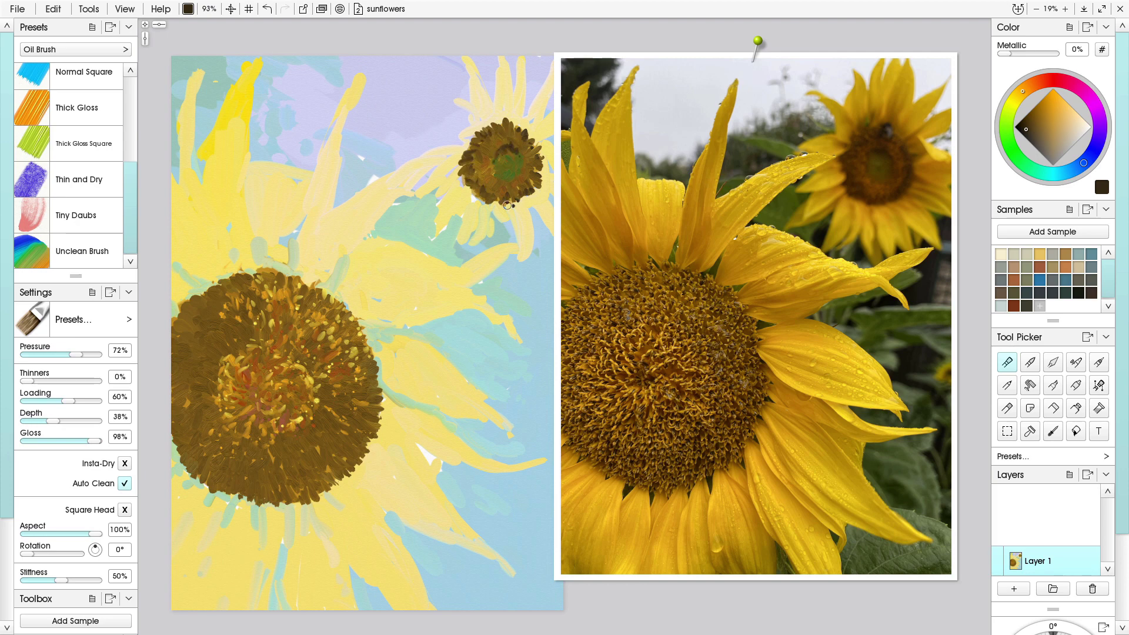
pyautogui.keyDown('alt'); pyautogui.click(327, 351); pyautogui.keyUp('alt')
pyautogui.keyDown('alt'); pyautogui.click(253, 374); pyautogui.keyUp('alt')
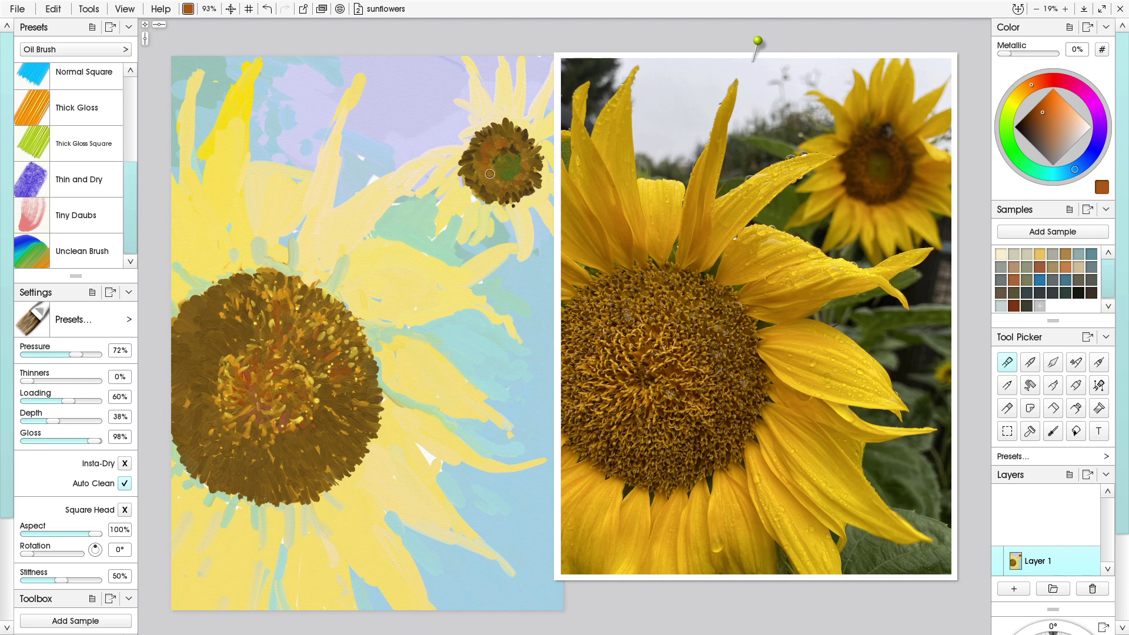
# Sample the small centre's near-black brown and fleck it around the large centre's lower, left and right rim
pyautogui.keyDown('alt'); pyautogui.click(524, 168); pyautogui.keyUp('alt')
pyautogui.moveTo(293, 464)
pyautogui.mouseDown()
pyautogui.moveTo(301, 445)
pyautogui.moveTo(308, 478)
pyautogui.moveTo(322, 467)
pyautogui.mouseUp()
pyautogui.keyDown('alt'); pyautogui.click(587, 308); pyautogui.keyUp('alt')
pyautogui.moveTo(293, 447); pyautogui.dragTo(297, 455)
pyautogui.moveTo(216, 438); pyautogui.dragTo(210, 448)
pyautogui.moveTo(228, 454)
pyautogui.mouseDown()
pyautogui.moveTo(224, 465)
pyautogui.moveTo(272, 480)
pyautogui.moveTo(197, 432)
pyautogui.moveTo(247, 488)
pyautogui.moveTo(179, 391)
pyautogui.moveTo(182, 328)
pyautogui.moveTo(218, 414)
pyautogui.moveTo(347, 447)
pyautogui.moveTo(273, 475)
pyautogui.moveTo(365, 402)
pyautogui.mouseUp()
pyautogui.click(282, 495)
# Sample reds from the large centre and dab red and darker red strokes around its middle
pyautogui.keyDown('alt'); pyautogui.click(285, 389); pyautogui.keyUp('alt')
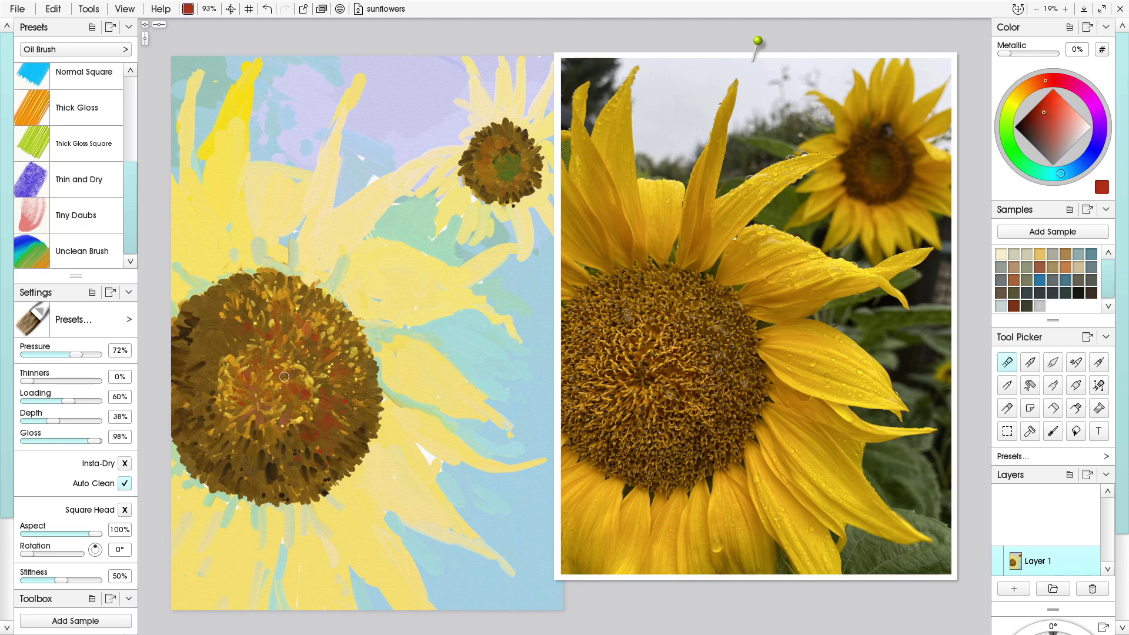
pyautogui.click(283, 377)
pyautogui.keyDown('alt'); pyautogui.click(285, 378); pyautogui.keyUp('alt')
pyautogui.keyDown('alt'); pyautogui.click(298, 378); pyautogui.keyUp('alt')
pyautogui.moveTo(287, 377)
pyautogui.mouseDown()
pyautogui.moveTo(301, 374)
pyautogui.moveTo(265, 402)
pyautogui.moveTo(275, 427)
pyautogui.moveTo(238, 383)
pyautogui.moveTo(232, 415)
pyautogui.moveTo(299, 366)
pyautogui.mouseUp()
pyautogui.keyDown('alt'); pyautogui.click(298, 381); pyautogui.keyUp('alt')
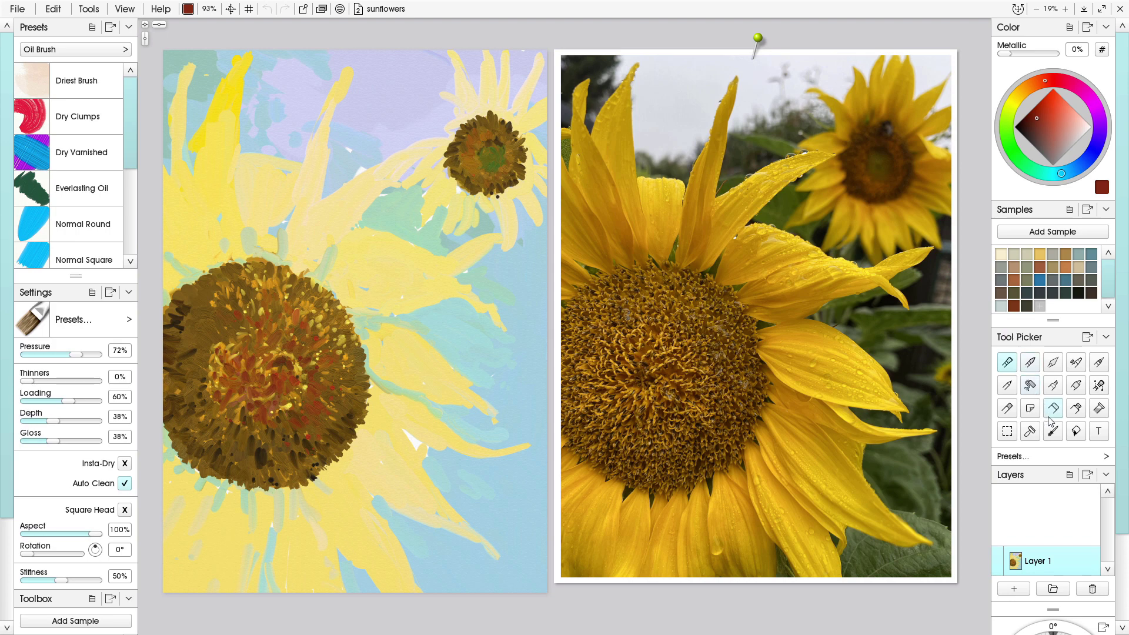
# Switch to the paint tube with the Hard Squeeze preset and pick a golden yellow
pyautogui.click(1077, 408)
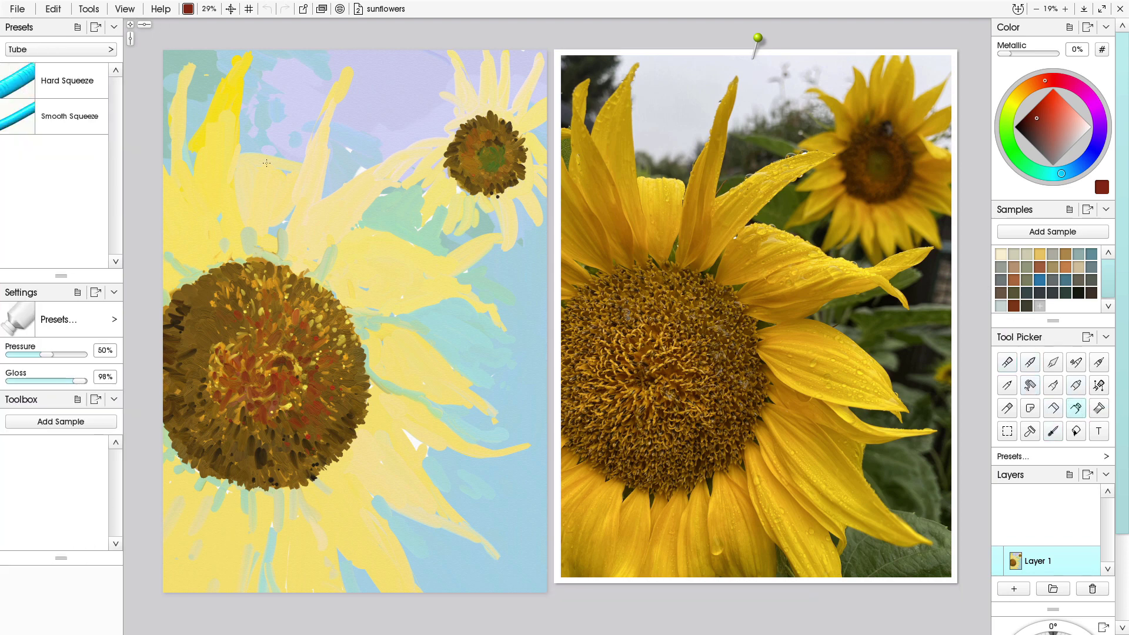
pyautogui.click(40, 86)
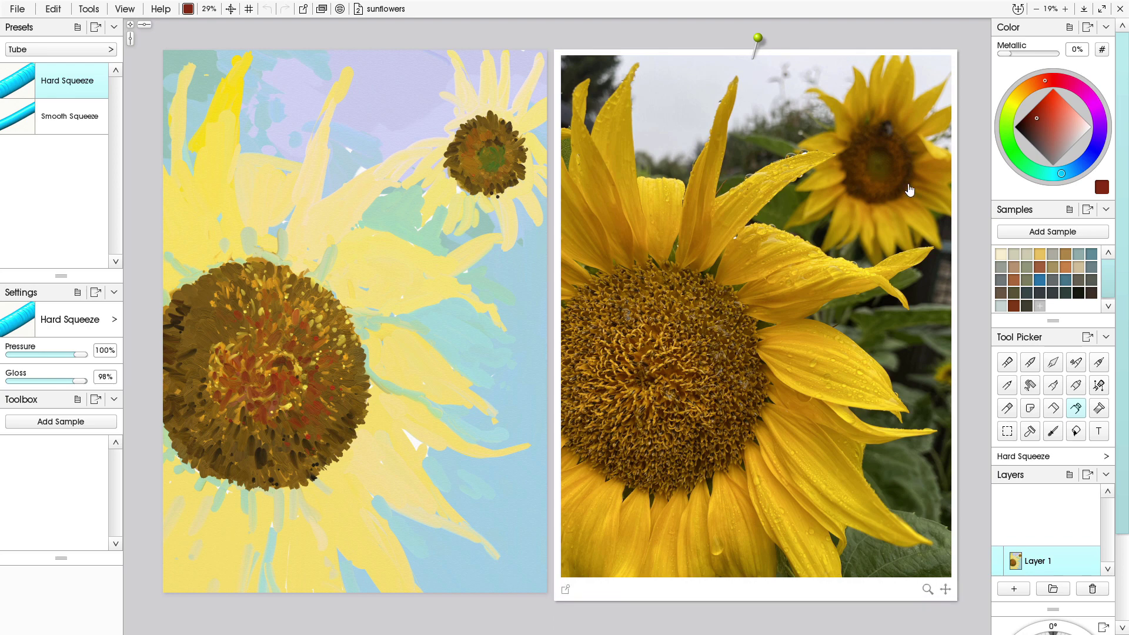
pyautogui.click(1014, 101)
pyautogui.moveTo(1037, 122)
pyautogui.mouseDown()
pyautogui.moveTo(1057, 106)
pyautogui.moveTo(1018, 96)
pyautogui.mouseUp()
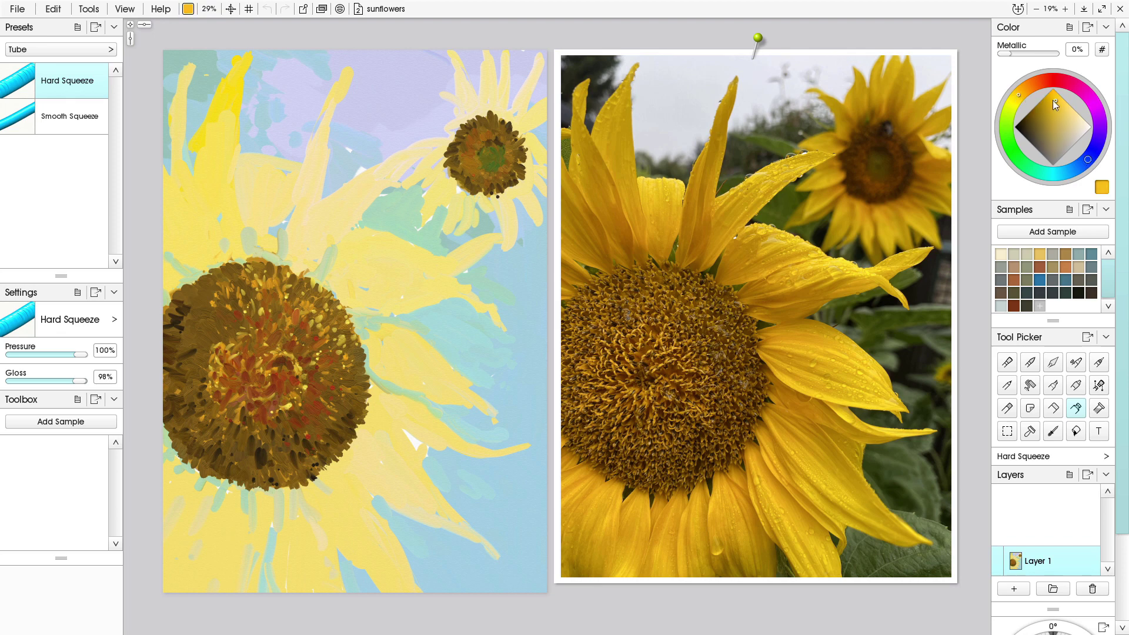
pyautogui.click(1052, 99)
# Set the tube size to 179% and squeeze thick golden yellow lines down the large flower's leftmost upper petal to its base
pyautogui.moveTo(193, 79)
pyautogui.keyDown('shift'); pyautogui.mouseDown()
pyautogui.moveTo(192, 90)
pyautogui.moveTo(190, 70)
pyautogui.moveTo(179, 109)
pyautogui.moveTo(196, 184)
pyautogui.mouseUp(); pyautogui.keyUp('shift')
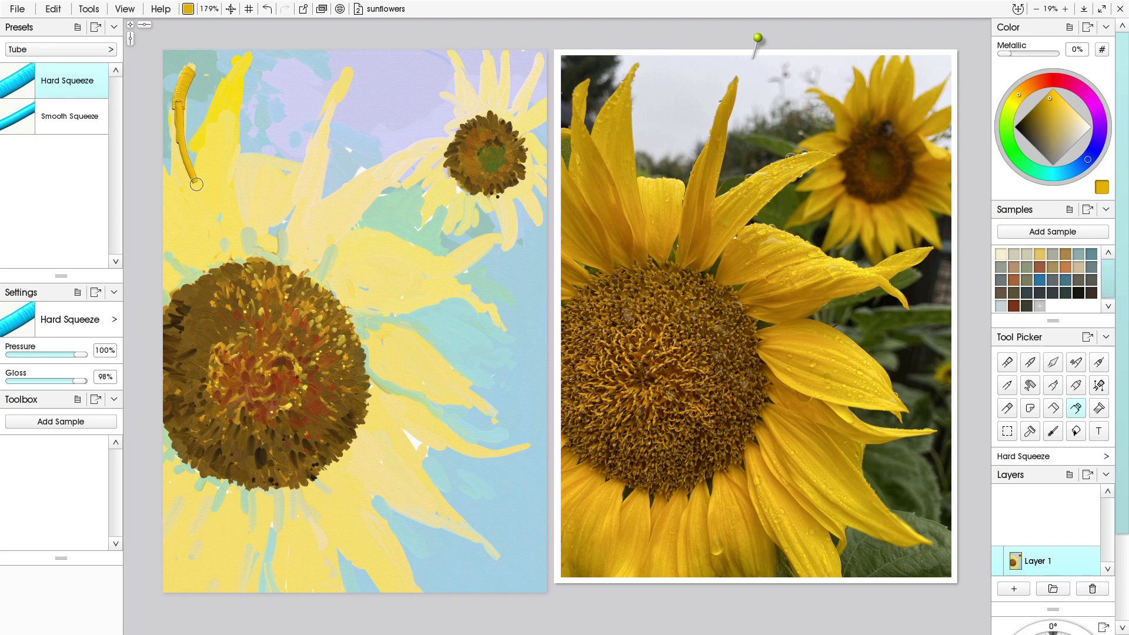
pyautogui.moveTo(178, 135); pyautogui.dragTo(211, 248)
pyautogui.moveTo(183, 175); pyautogui.dragTo(207, 242)
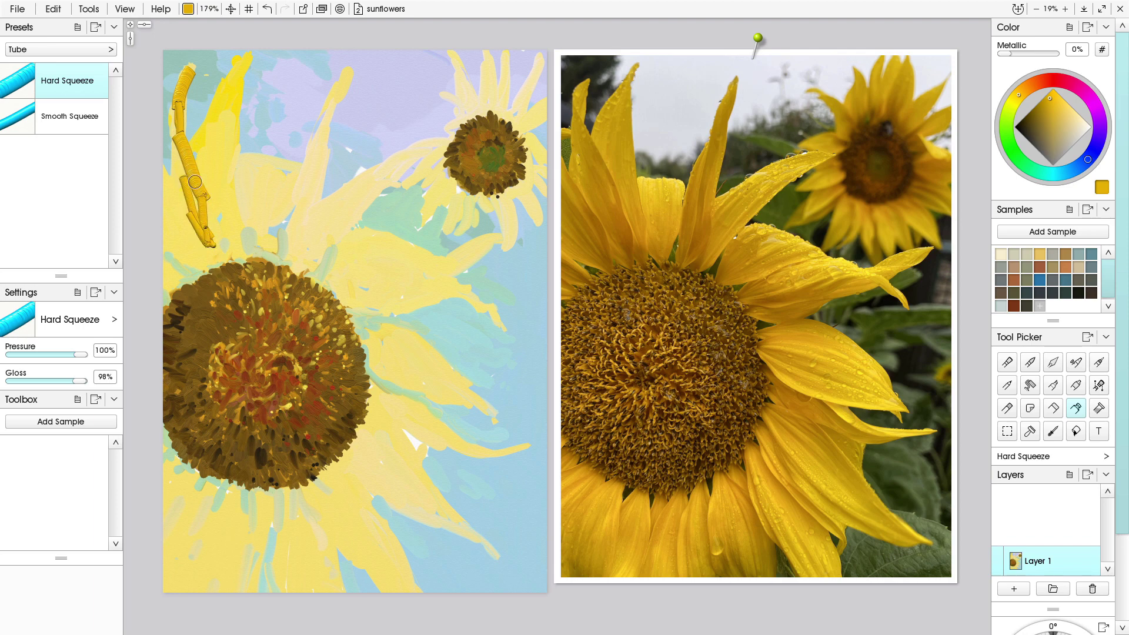
pyautogui.moveTo(189, 183); pyautogui.dragTo(216, 257)
# Sample reddish brown from the large centre and squeeze thick lines of it over the leftmost upper petal's base
pyautogui.keyDown('alt'); pyautogui.click(272, 403); pyautogui.keyUp('alt')
pyautogui.moveTo(188, 181); pyautogui.dragTo(209, 259)
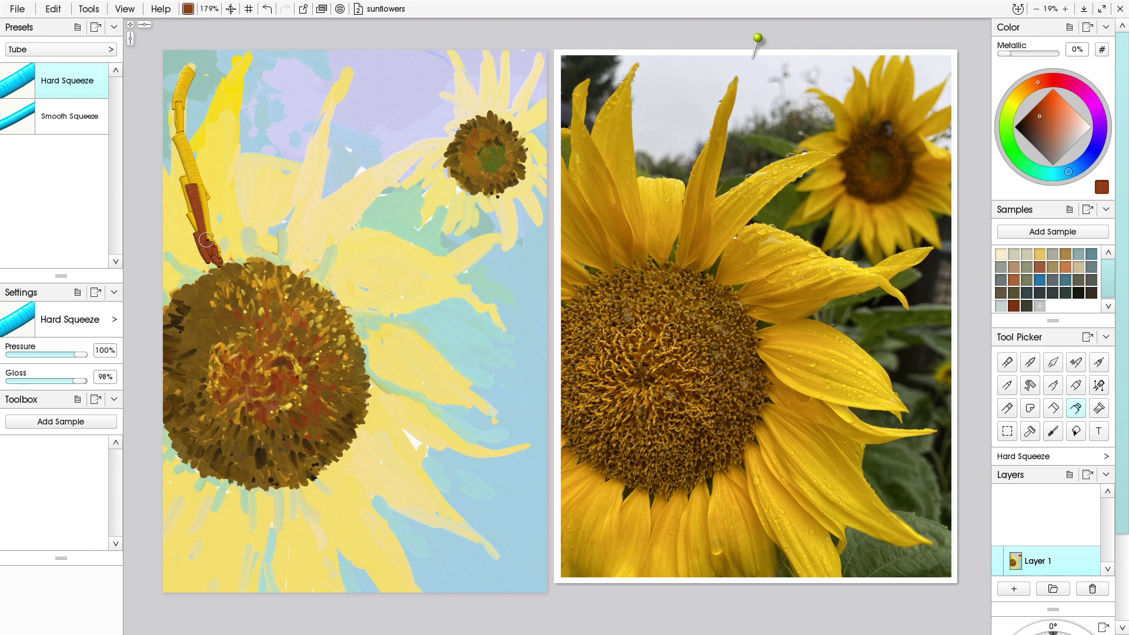
pyautogui.moveTo(175, 171); pyautogui.dragTo(220, 268)
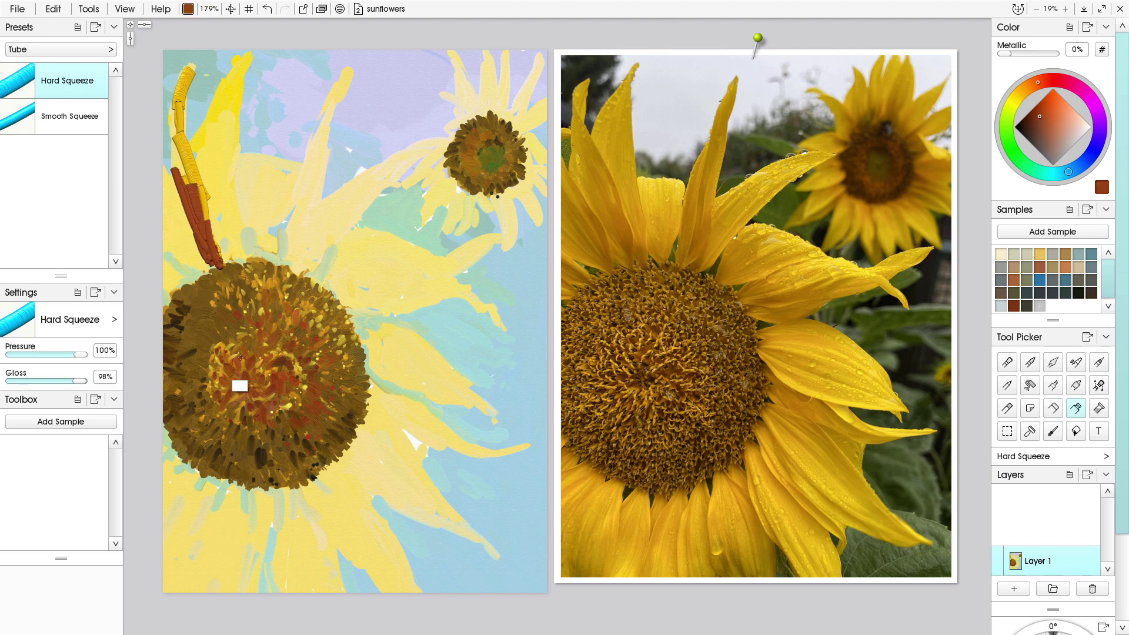
# Sample golden yellow and squeeze thick lines of it down the large flower's second upper petal to the dark centre
pyautogui.keyDown('alt'); pyautogui.click(305, 386); pyautogui.keyUp('alt')
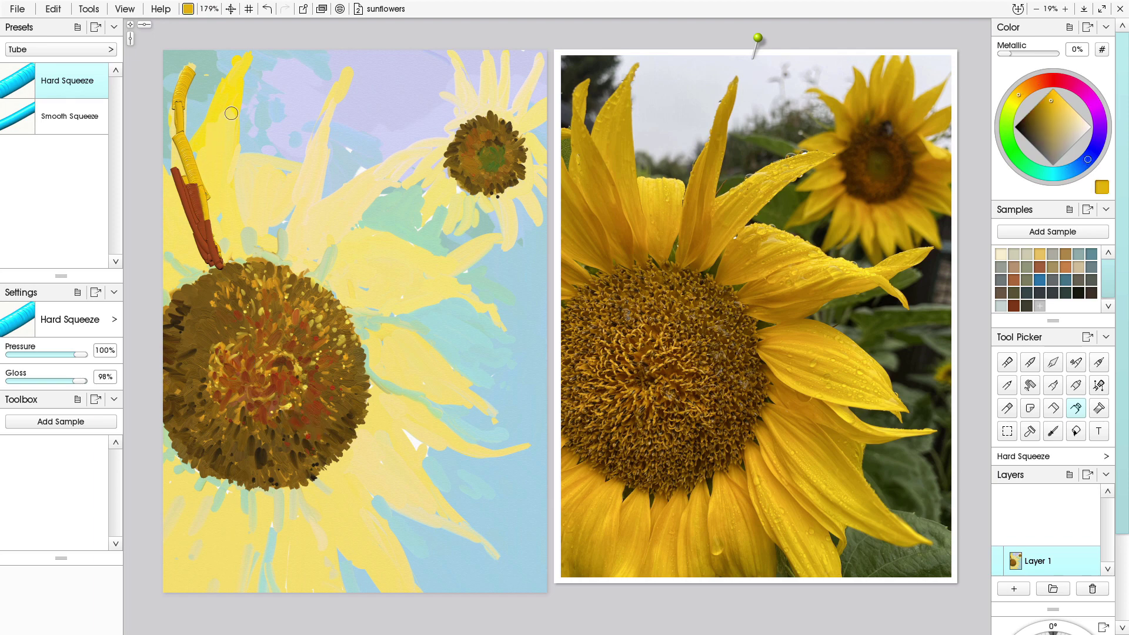
pyautogui.moveTo(235, 65); pyautogui.dragTo(233, 173)
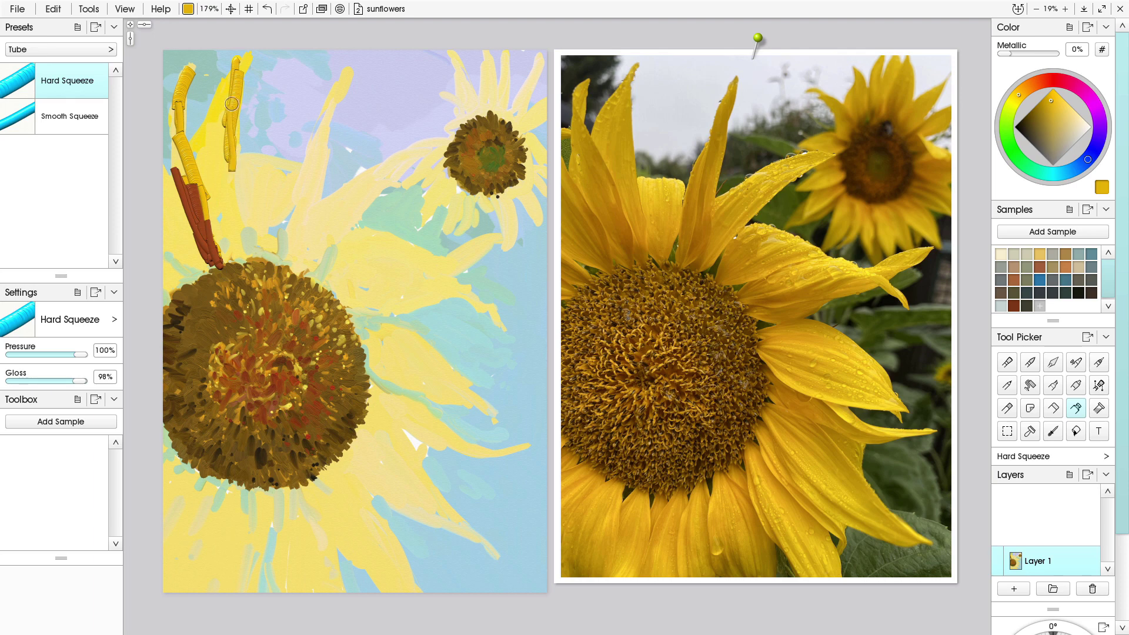
pyautogui.moveTo(231, 103); pyautogui.dragTo(213, 154)
pyautogui.moveTo(234, 73); pyautogui.dragTo(212, 181)
pyautogui.moveTo(221, 135); pyautogui.dragTo(221, 207)
pyautogui.moveTo(229, 156)
pyautogui.mouseDown()
pyautogui.moveTo(242, 257)
pyautogui.moveTo(232, 243)
pyautogui.mouseUp()
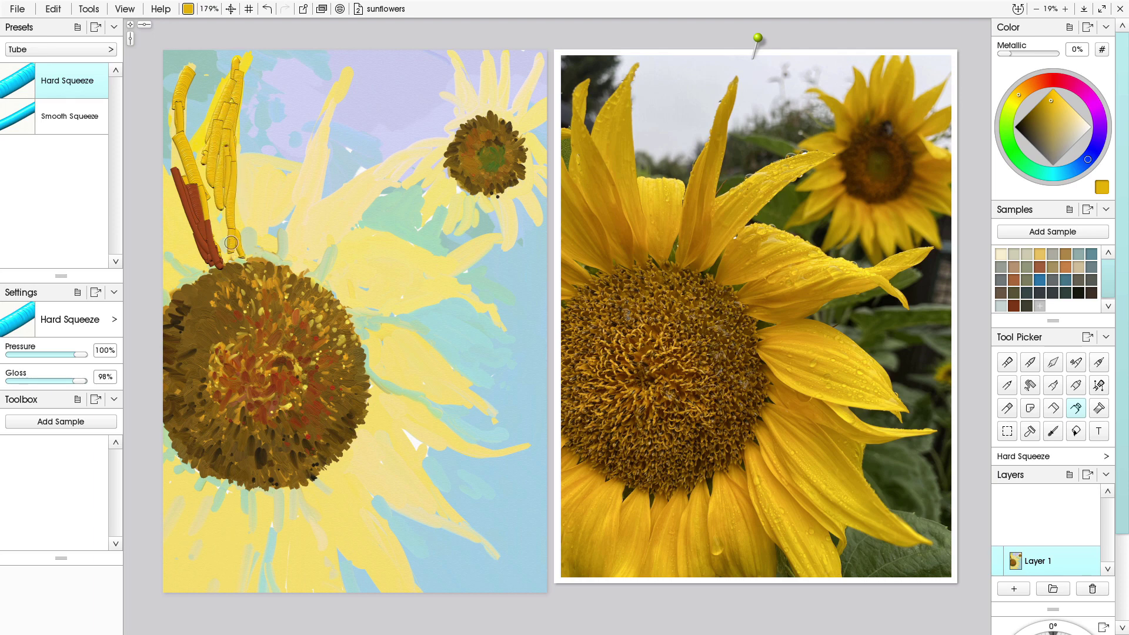
pyautogui.moveTo(219, 151); pyautogui.dragTo(224, 215)
# Switch to the knife with the Hard Out Smudge preset at 150% and smear the squeezed paint along the two leftmost upper petals
pyautogui.click(1054, 364)
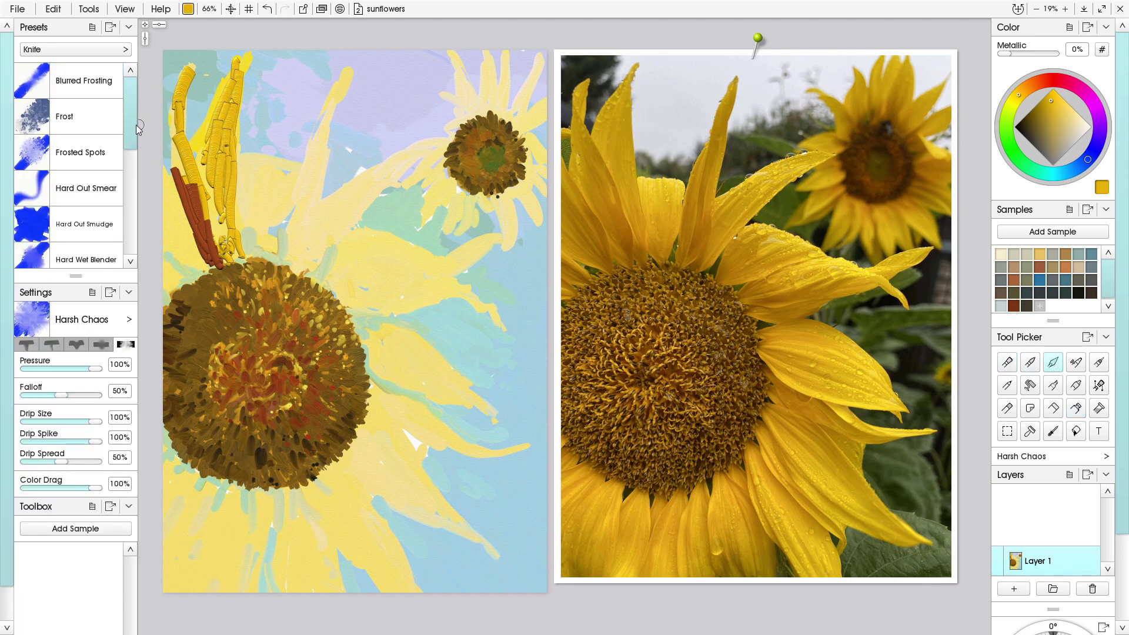
pyautogui.click(88, 226)
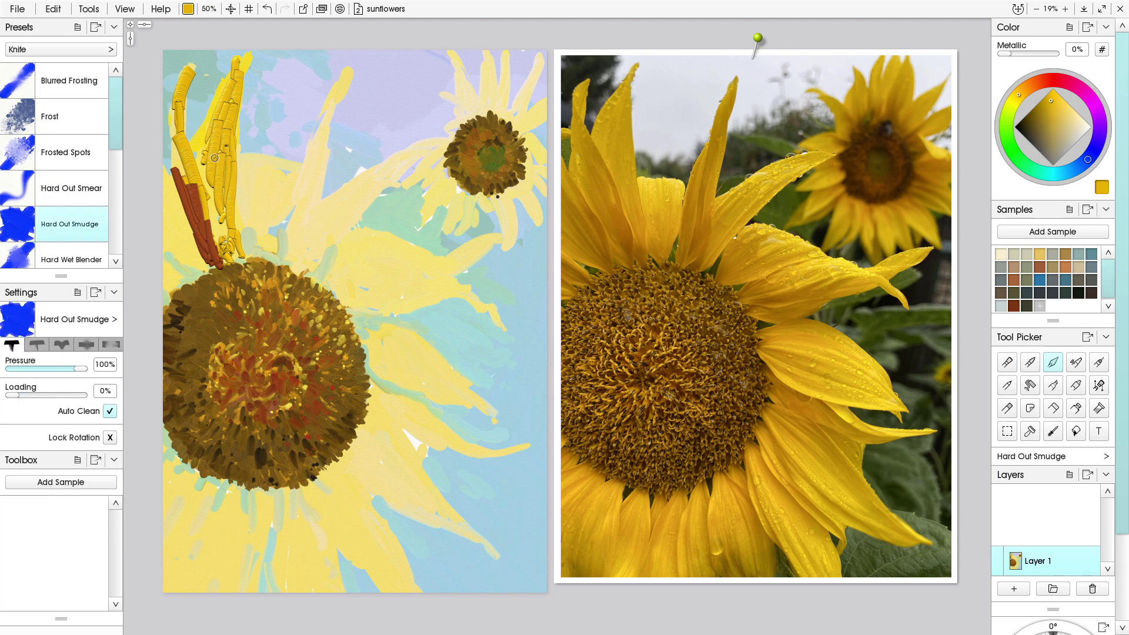
pyautogui.moveTo(215, 157)
pyautogui.mouseDown()
pyautogui.moveTo(202, 155)
pyautogui.moveTo(218, 135)
pyautogui.moveTo(212, 185)
pyautogui.moveTo(211, 149)
pyautogui.mouseUp()
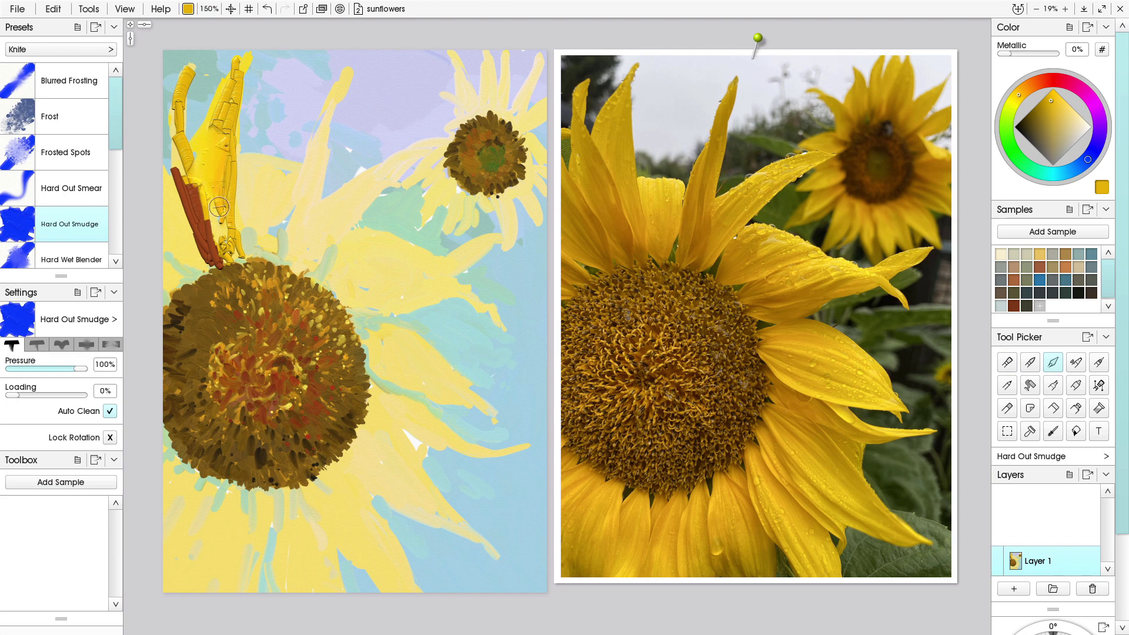
pyautogui.moveTo(219, 207)
pyautogui.mouseDown()
pyautogui.moveTo(226, 152)
pyautogui.moveTo(223, 253)
pyautogui.moveTo(238, 257)
pyautogui.mouseUp()
pyautogui.moveTo(228, 137)
pyautogui.mouseDown()
pyautogui.moveTo(232, 96)
pyautogui.moveTo(218, 110)
pyautogui.moveTo(240, 59)
pyautogui.moveTo(246, 115)
pyautogui.moveTo(227, 182)
pyautogui.moveTo(223, 167)
pyautogui.mouseUp()
pyautogui.moveTo(180, 110)
pyautogui.mouseDown()
pyautogui.moveTo(196, 211)
pyautogui.moveTo(174, 130)
pyautogui.moveTo(180, 206)
pyautogui.moveTo(200, 254)
pyautogui.moveTo(188, 200)
pyautogui.moveTo(223, 288)
pyautogui.mouseUp()
pyautogui.moveTo(178, 86)
pyautogui.mouseDown()
pyautogui.moveTo(181, 124)
pyautogui.moveTo(186, 59)
pyautogui.moveTo(181, 82)
pyautogui.mouseUp()
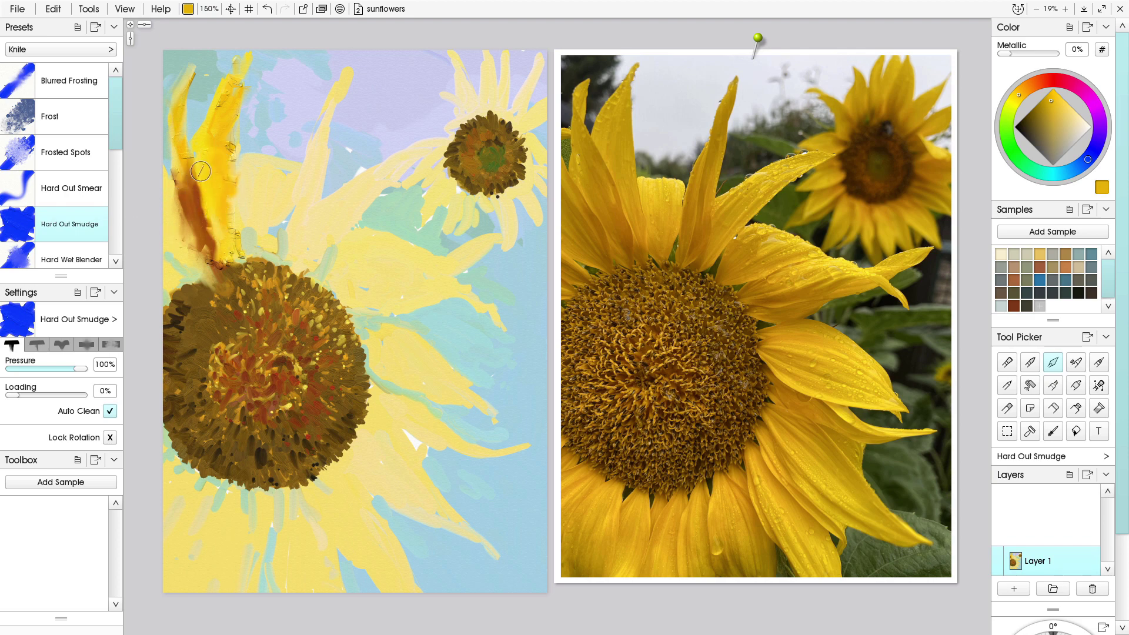
pyautogui.moveTo(200, 172); pyautogui.dragTo(208, 153)
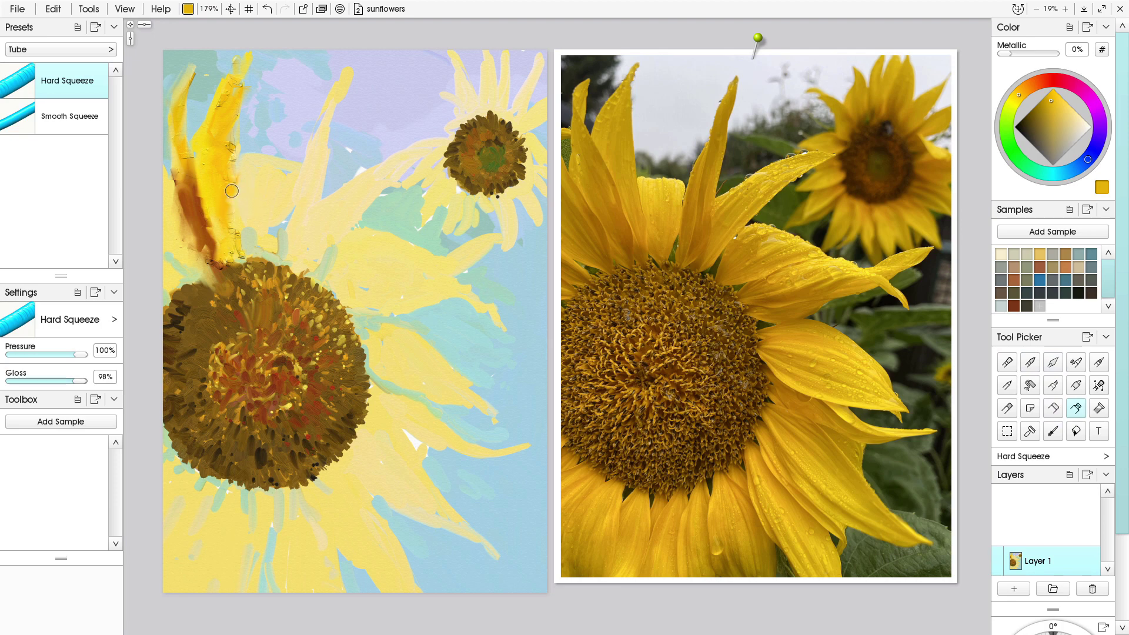
# With the Hard Squeeze tube, fill the short petal above the large centre with golden yellow lines and add pale yellow at its tip
pyautogui.moveTo(273, 192); pyautogui.dragTo(258, 227)
pyautogui.moveTo(280, 190); pyautogui.dragTo(266, 221)
pyautogui.moveTo(287, 183)
pyautogui.mouseDown()
pyautogui.moveTo(270, 250)
pyautogui.moveTo(256, 243)
pyautogui.mouseUp()
pyautogui.moveTo(247, 180); pyautogui.dragTo(261, 253)
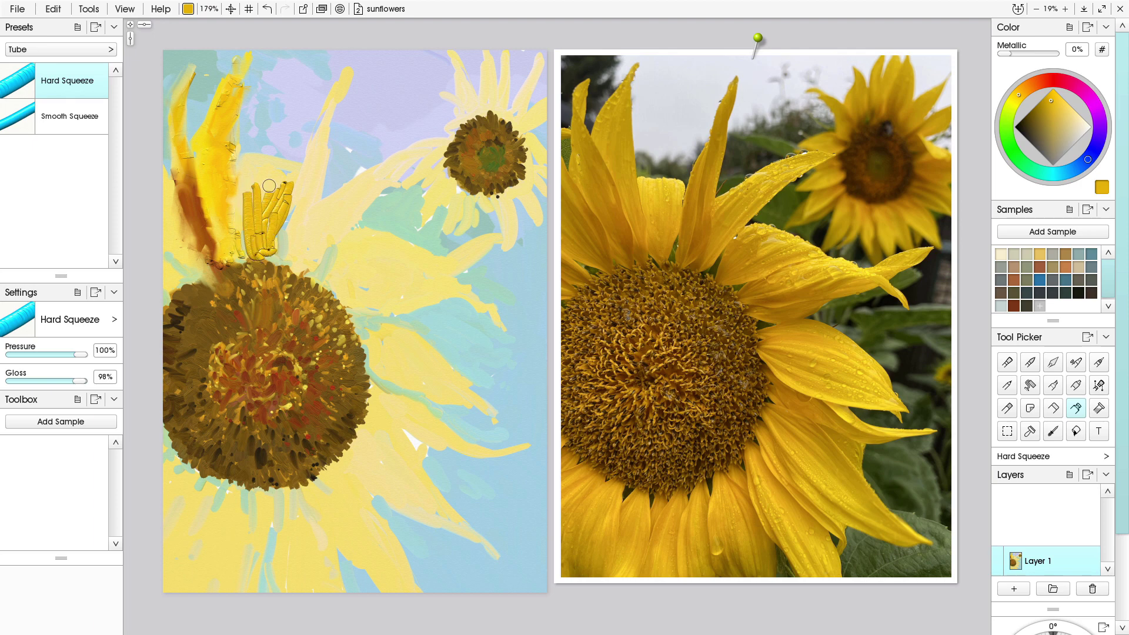
pyautogui.moveTo(284, 178)
pyautogui.mouseDown()
pyautogui.moveTo(279, 211)
pyautogui.moveTo(262, 197)
pyautogui.moveTo(273, 195)
pyautogui.mouseUp()
pyautogui.keyDown('alt'); pyautogui.click(249, 172); pyautogui.keyUp('alt')
pyautogui.moveTo(284, 168)
pyautogui.mouseDown()
pyautogui.moveTo(293, 190)
pyautogui.moveTo(261, 169)
pyautogui.moveTo(248, 191)
pyautogui.mouseUp()
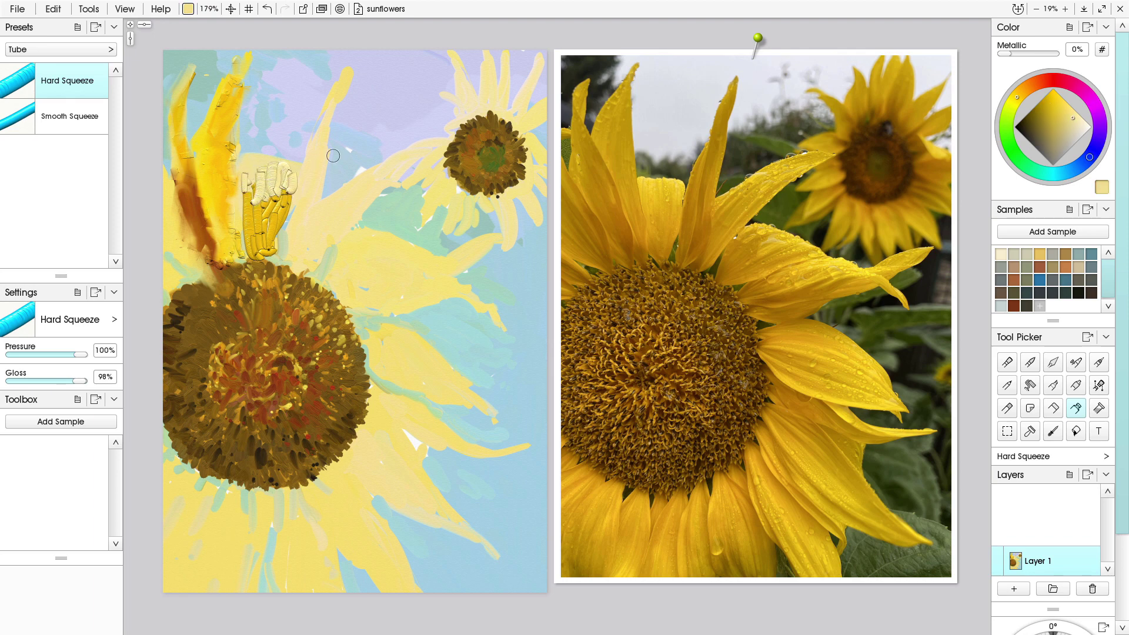
# Sample golden yellow and squeeze thick lines down the tall narrow petal just right of the short one
pyautogui.keyDown('alt'); pyautogui.click(256, 234); pyautogui.keyUp('alt')
pyautogui.moveTo(345, 88); pyautogui.dragTo(313, 183)
pyautogui.moveTo(327, 139)
pyautogui.mouseDown()
pyautogui.moveTo(310, 232)
pyautogui.moveTo(314, 157)
pyautogui.moveTo(307, 232)
pyautogui.moveTo(318, 200)
pyautogui.moveTo(298, 266)
pyautogui.mouseUp()
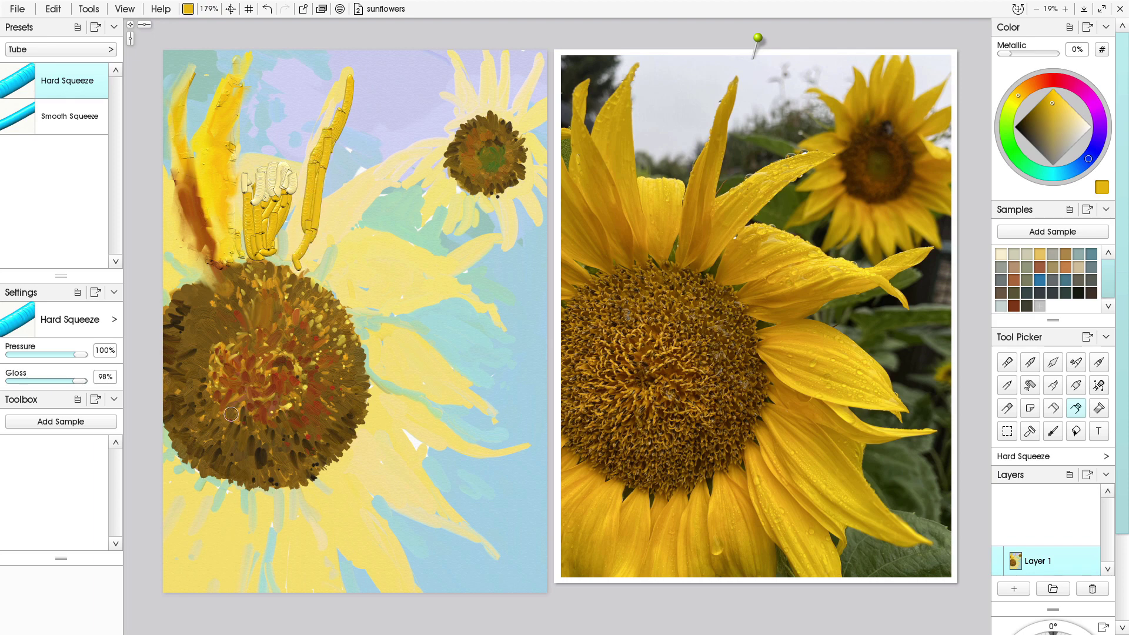
pyautogui.moveTo(308, 212); pyautogui.dragTo(300, 245)
# Sample reddish brown from the leftmost petal's base and squeeze lines of it over the tall narrow petal's lower half
pyautogui.keyDown('alt'); pyautogui.click(197, 217); pyautogui.keyUp('alt')
pyautogui.moveTo(314, 186)
pyautogui.mouseDown()
pyautogui.moveTo(312, 233)
pyautogui.moveTo(294, 265)
pyautogui.mouseUp()
pyautogui.moveTo(301, 238)
pyautogui.mouseDown()
pyautogui.moveTo(289, 267)
pyautogui.moveTo(299, 279)
pyautogui.moveTo(292, 259)
pyautogui.mouseUp()
pyautogui.click(293, 278)
pyautogui.moveTo(312, 148); pyautogui.dragTo(298, 230)
# Squeeze sampled yellow lines along the long petal reaching toward the small sunflower, and reddish brown over its base
pyautogui.keyDown('alt'); pyautogui.click(237, 194); pyautogui.keyUp('alt')
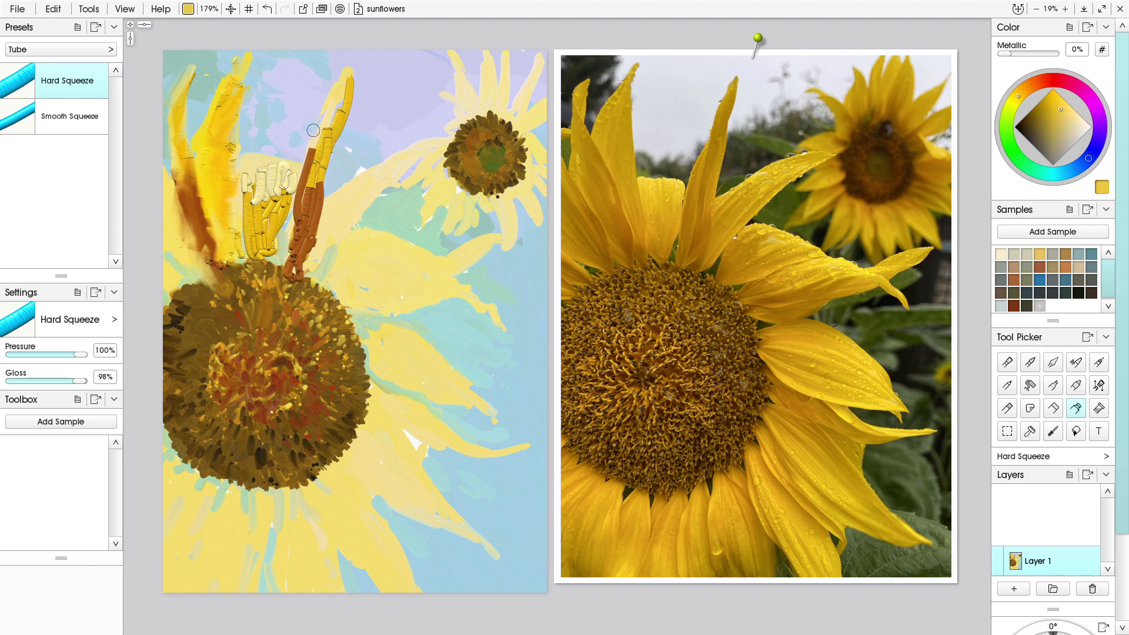
pyautogui.moveTo(313, 129); pyautogui.dragTo(278, 271)
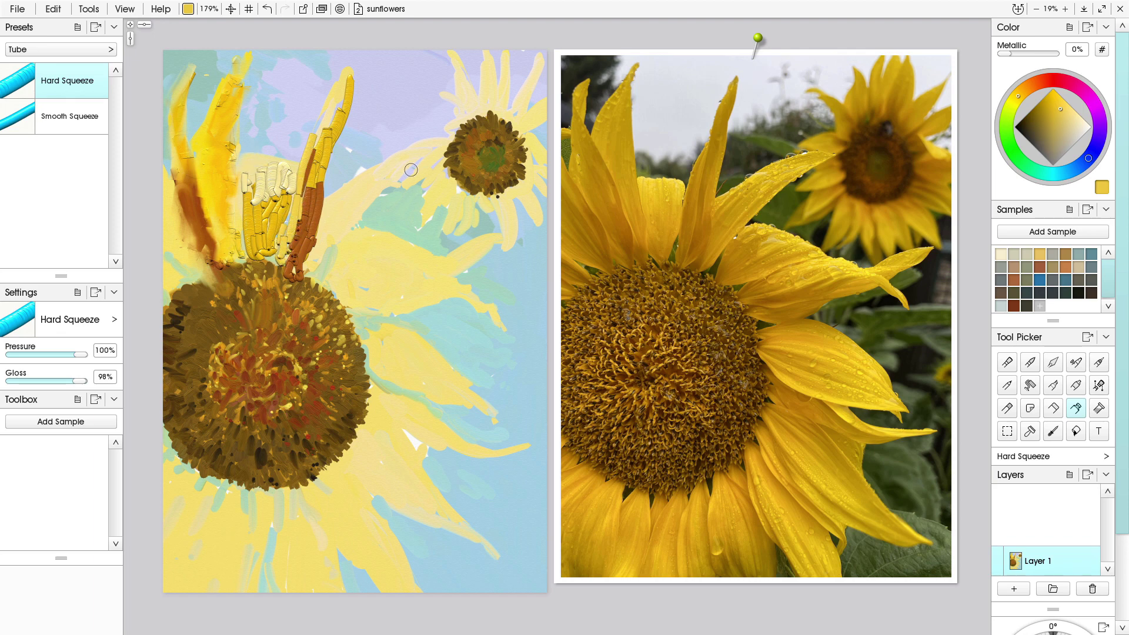
pyautogui.moveTo(434, 147); pyautogui.dragTo(359, 204)
pyautogui.moveTo(396, 171); pyautogui.dragTo(348, 232)
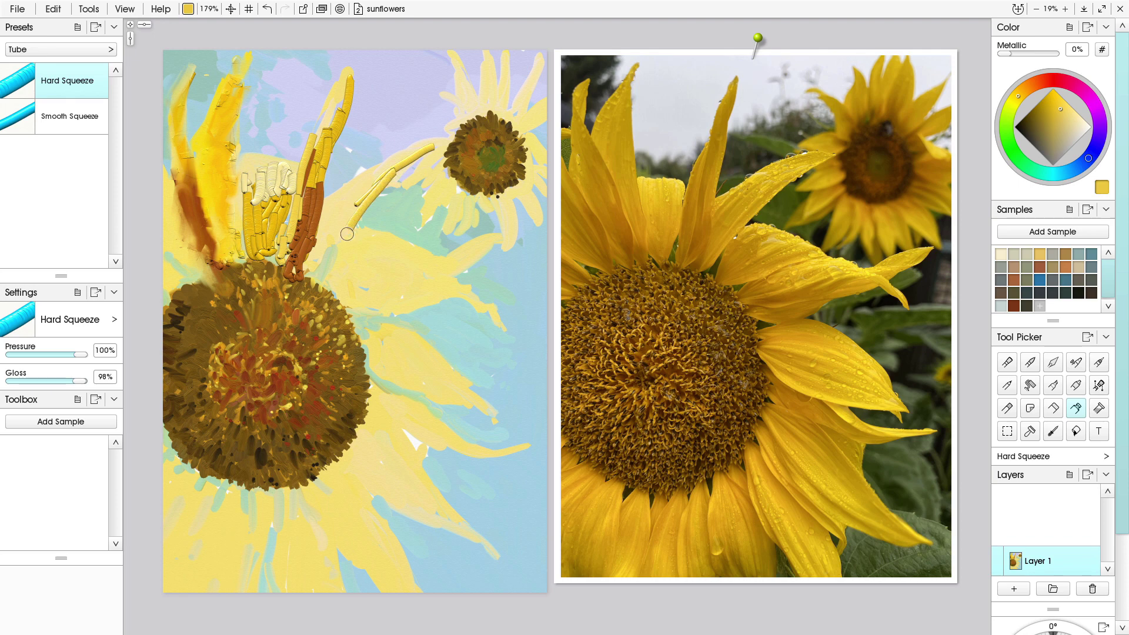
pyautogui.moveTo(375, 191)
pyautogui.mouseDown()
pyautogui.moveTo(307, 268)
pyautogui.moveTo(350, 191)
pyautogui.moveTo(315, 229)
pyautogui.moveTo(365, 191)
pyautogui.mouseUp()
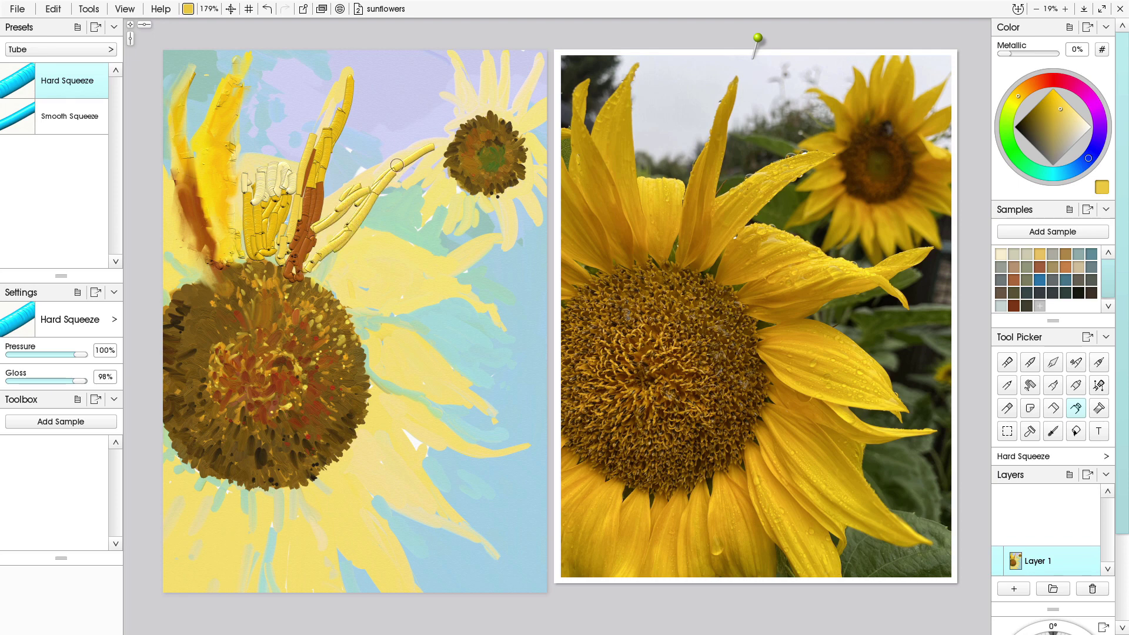
pyautogui.moveTo(435, 141); pyautogui.dragTo(356, 195)
pyautogui.moveTo(394, 162)
pyautogui.mouseDown()
pyautogui.moveTo(332, 206)
pyautogui.moveTo(369, 187)
pyautogui.moveTo(312, 271)
pyautogui.mouseUp()
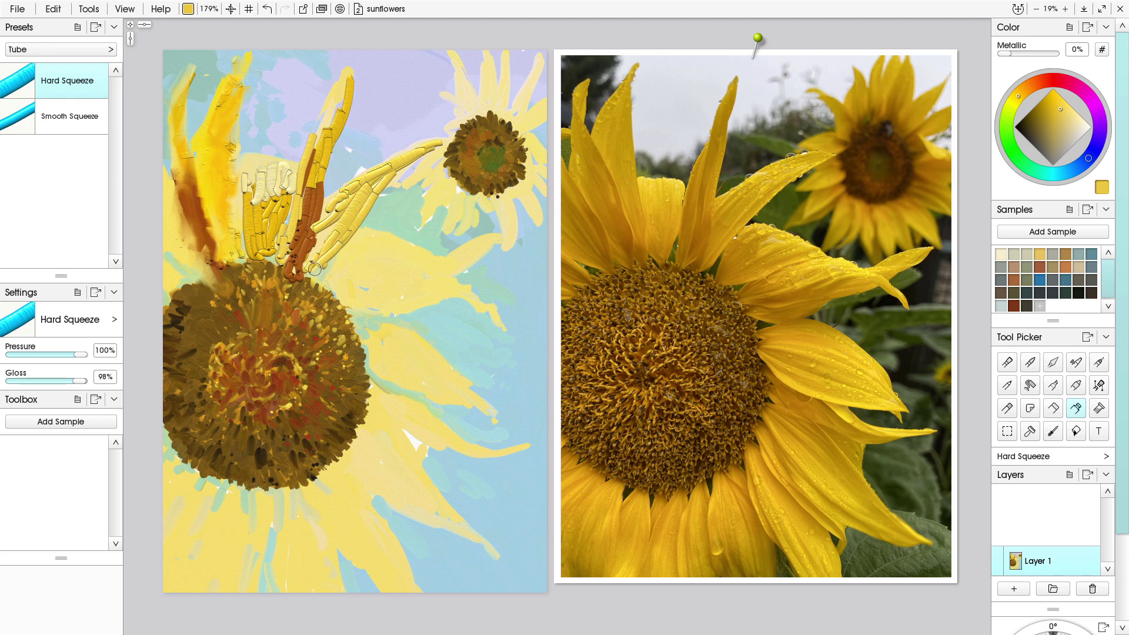
pyautogui.moveTo(333, 215); pyautogui.dragTo(307, 270)
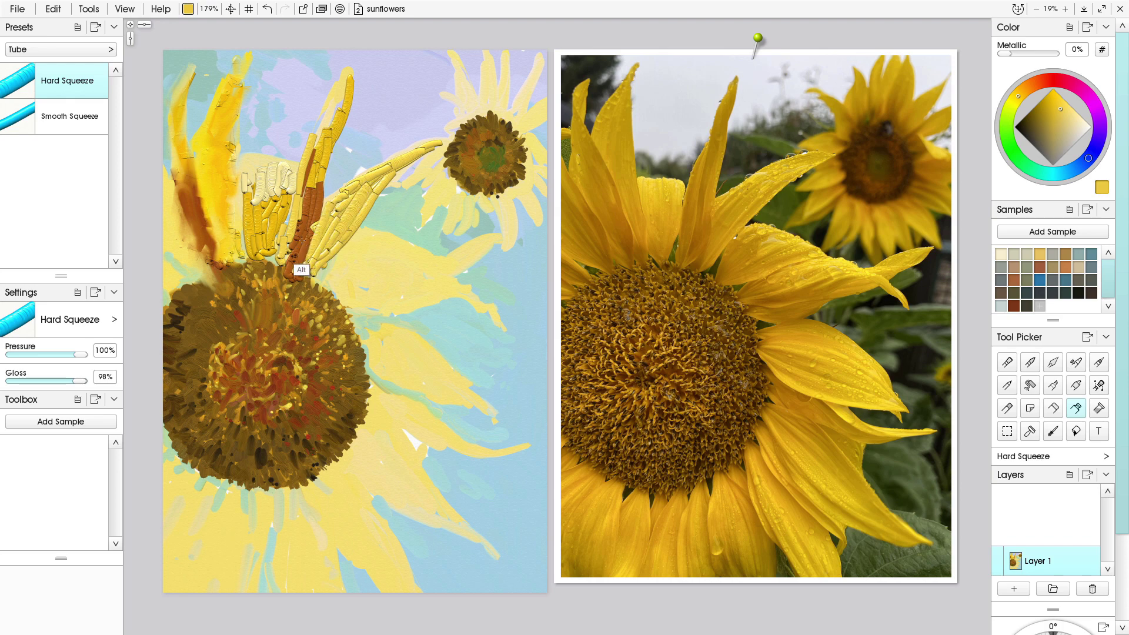
pyautogui.keyDown('alt'); pyautogui.click(301, 272); pyautogui.keyUp('alt')
pyautogui.moveTo(327, 221)
pyautogui.mouseDown()
pyautogui.moveTo(304, 270)
pyautogui.moveTo(326, 261)
pyautogui.moveTo(300, 277)
pyautogui.moveTo(313, 265)
pyautogui.mouseUp()
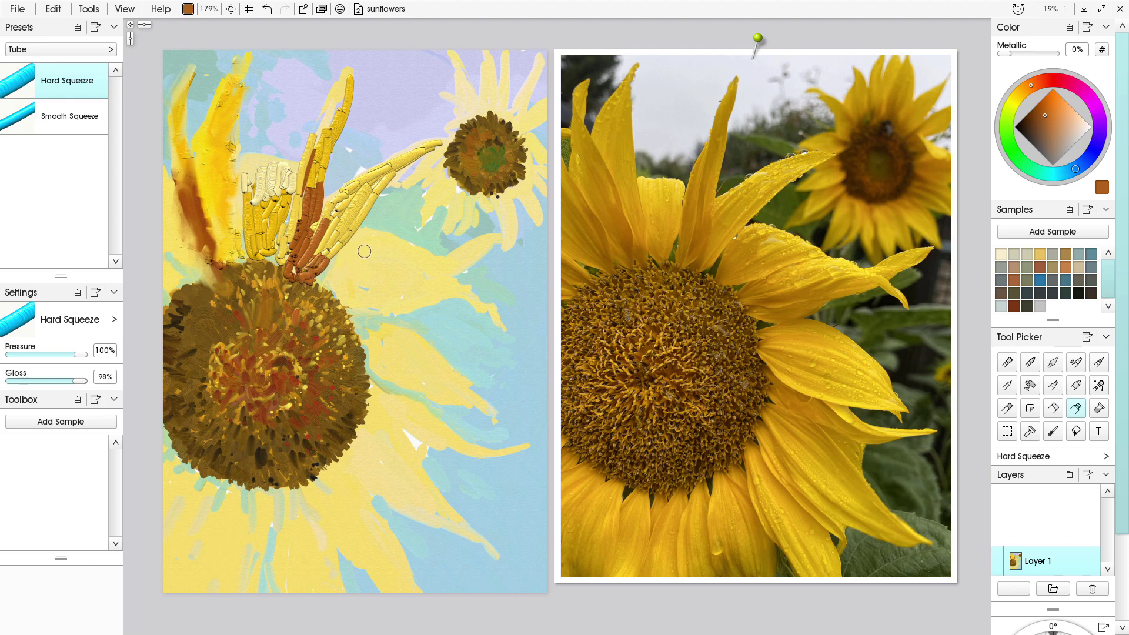
# Sample pale yellow from the long petal and squeeze lines across the broad petal below it
pyautogui.keyDown('alt'); pyautogui.click(361, 200); pyautogui.keyUp('alt')
pyautogui.moveTo(348, 258)
pyautogui.mouseDown()
pyautogui.moveTo(386, 239)
pyautogui.moveTo(376, 240)
pyautogui.moveTo(425, 266)
pyautogui.mouseUp()
pyautogui.moveTo(395, 242)
pyautogui.mouseDown()
pyautogui.moveTo(455, 275)
pyautogui.moveTo(373, 253)
pyautogui.moveTo(391, 260)
pyautogui.moveTo(347, 275)
pyautogui.mouseUp()
pyautogui.moveTo(414, 272)
pyautogui.mouseDown()
pyautogui.moveTo(380, 256)
pyautogui.moveTo(352, 285)
pyautogui.mouseUp()
pyautogui.moveTo(352, 239)
pyautogui.mouseDown()
pyautogui.moveTo(331, 290)
pyautogui.moveTo(357, 269)
pyautogui.moveTo(355, 282)
pyautogui.moveTo(405, 270)
pyautogui.mouseUp()
# Sample a deeper golden yellow and squeeze lines over the broad petal's lower part and out along both forked tips
pyautogui.keyDown('alt'); pyautogui.click(283, 242); pyautogui.keyUp('alt')
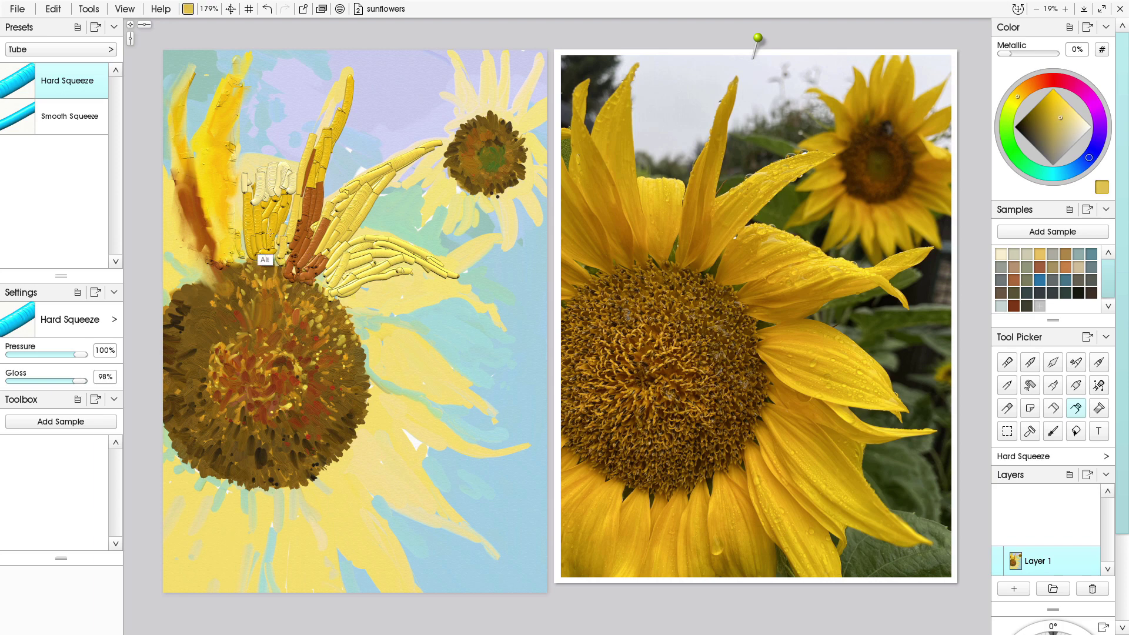
pyautogui.keyDown('alt'); pyautogui.click(232, 209); pyautogui.keyUp('alt')
pyautogui.moveTo(363, 257); pyautogui.dragTo(333, 270)
pyautogui.moveTo(387, 269)
pyautogui.mouseDown()
pyautogui.moveTo(351, 276)
pyautogui.moveTo(353, 286)
pyautogui.mouseUp()
pyautogui.moveTo(433, 287)
pyautogui.mouseDown()
pyautogui.moveTo(449, 285)
pyautogui.moveTo(376, 282)
pyautogui.moveTo(444, 291)
pyautogui.moveTo(415, 264)
pyautogui.mouseUp()
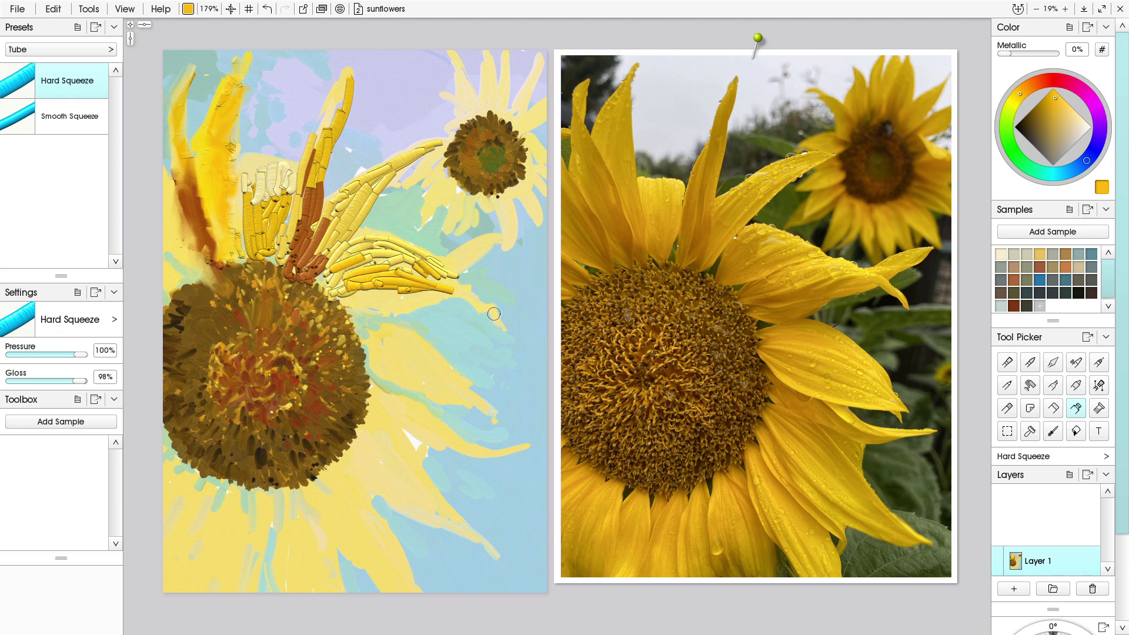
pyautogui.moveTo(500, 323)
pyautogui.mouseDown()
pyautogui.moveTo(473, 290)
pyautogui.moveTo(442, 285)
pyautogui.moveTo(449, 274)
pyautogui.moveTo(427, 258)
pyautogui.mouseUp()
pyautogui.moveTo(453, 285)
pyautogui.mouseDown()
pyautogui.moveTo(398, 279)
pyautogui.moveTo(442, 282)
pyautogui.moveTo(407, 298)
pyautogui.moveTo(330, 288)
pyautogui.mouseUp()
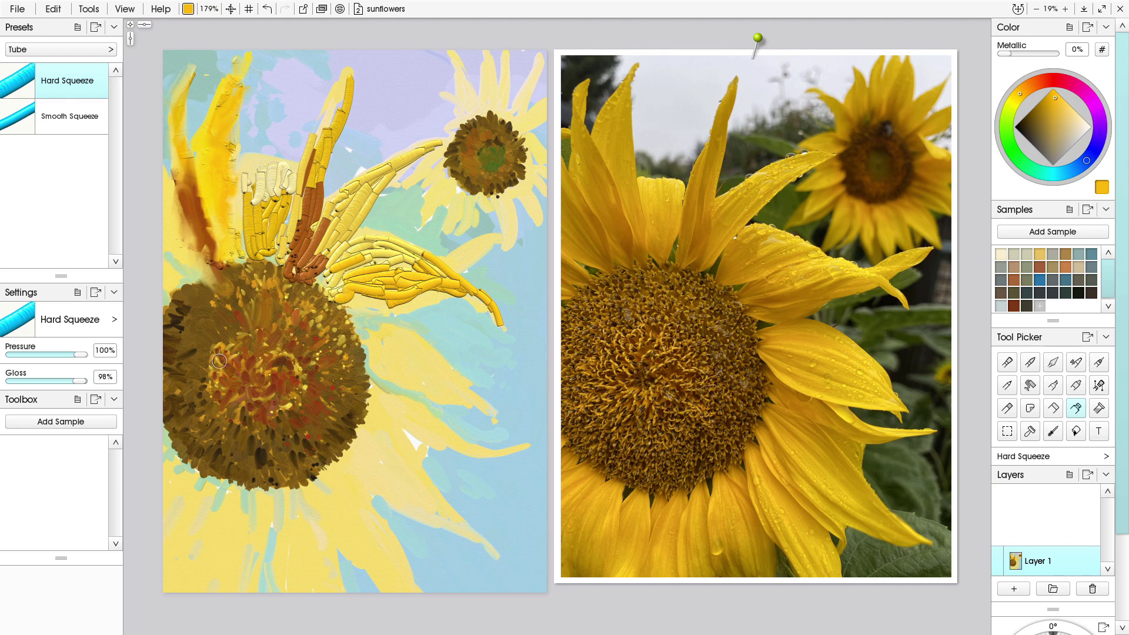
pyautogui.moveTo(366, 290)
pyautogui.mouseDown()
pyautogui.moveTo(347, 305)
pyautogui.moveTo(333, 266)
pyautogui.moveTo(384, 272)
pyautogui.mouseUp()
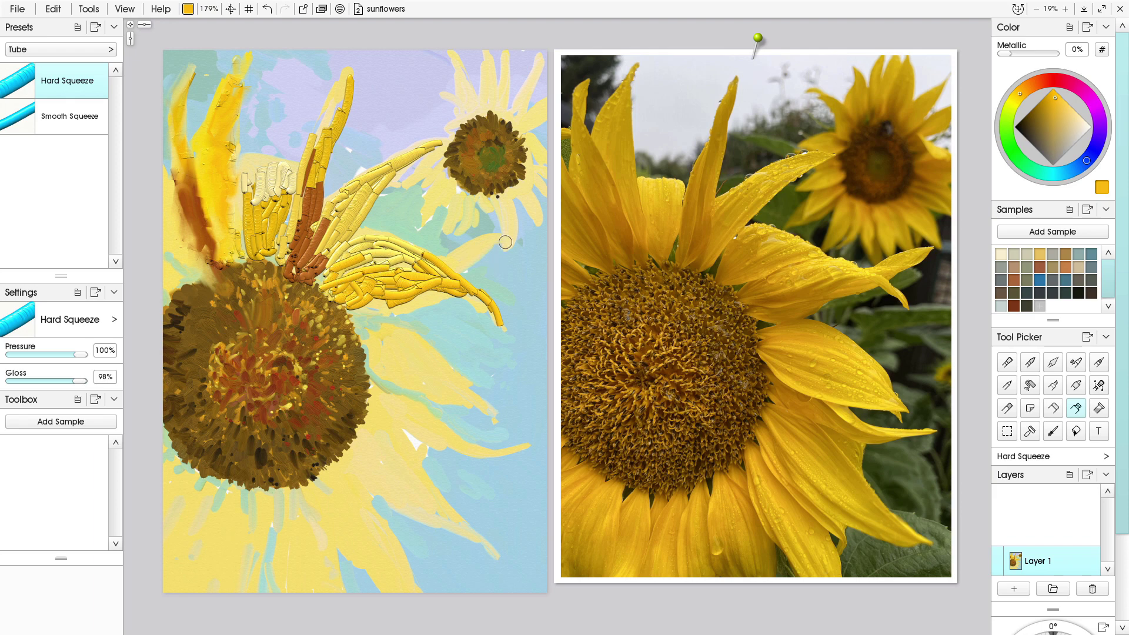
pyautogui.moveTo(505, 242)
pyautogui.mouseDown()
pyautogui.moveTo(448, 267)
pyautogui.moveTo(472, 248)
pyautogui.moveTo(415, 258)
pyautogui.mouseUp()
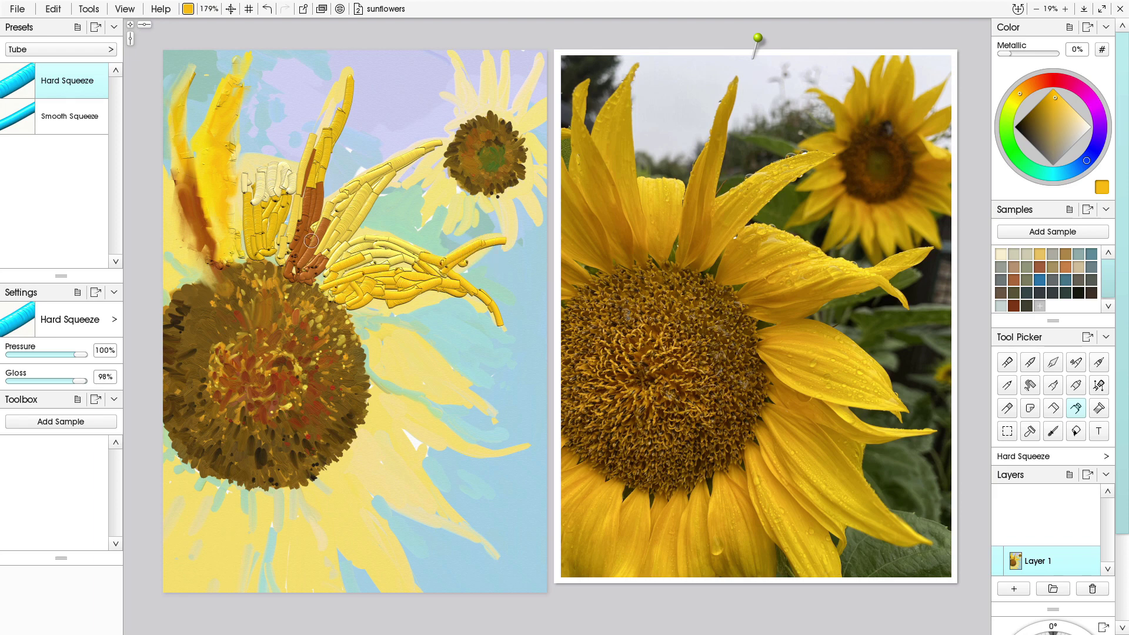
# Switch to the oil brush with the Thick Gloss preset and set its Depth to 61%
pyautogui.click(1007, 364)
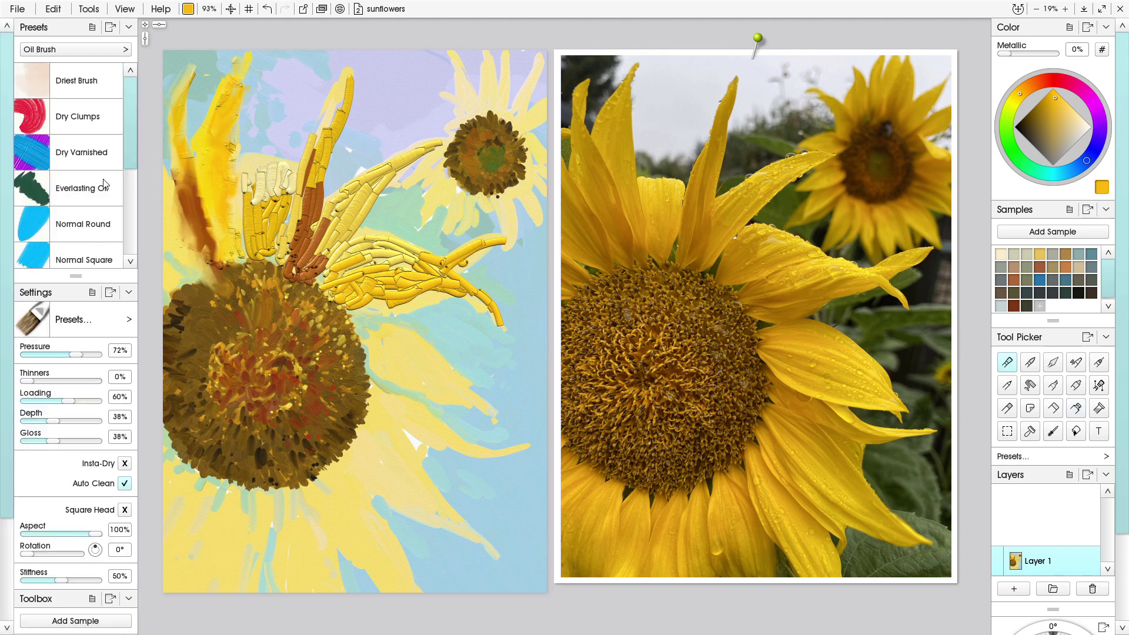
pyautogui.moveTo(129, 137)
pyautogui.mouseDown()
pyautogui.moveTo(126, 235)
pyautogui.moveTo(140, 127)
pyautogui.moveTo(88, 196)
pyautogui.mouseUp()
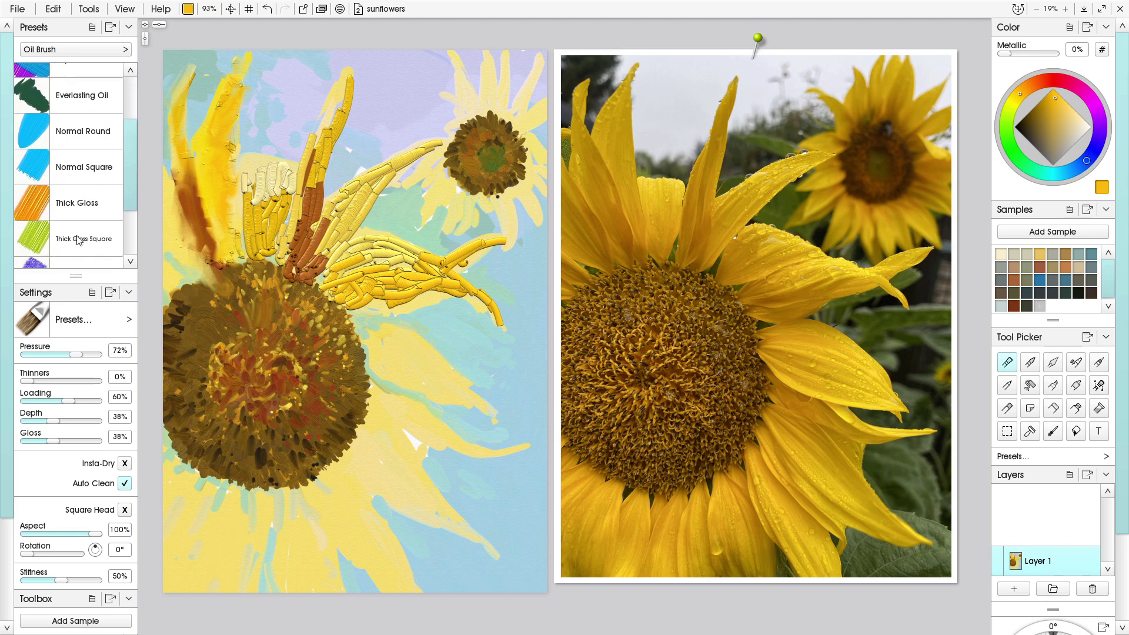
pyautogui.click(69, 212)
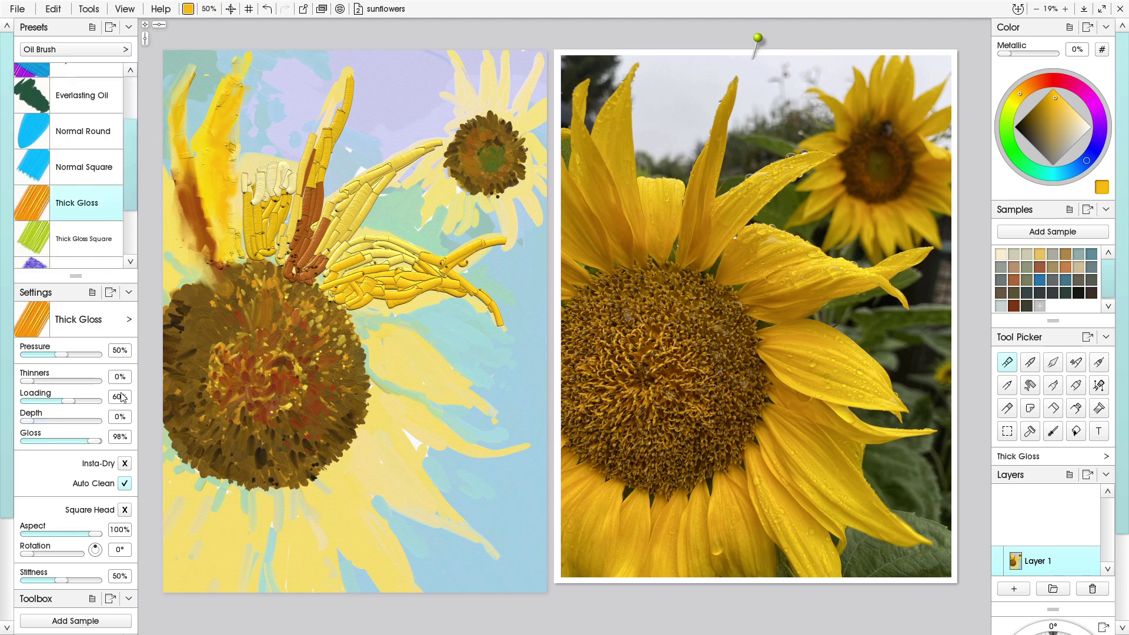
pyautogui.moveTo(39, 425); pyautogui.dragTo(74, 418)
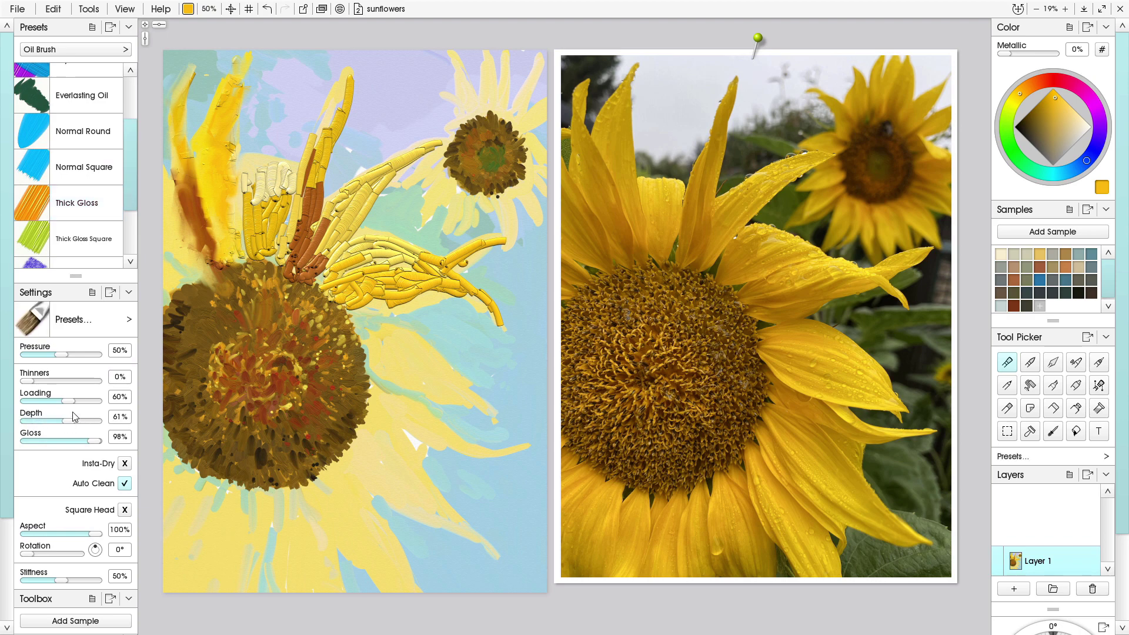
# Enlarge the oil brush to 220% and stroke golden yellow down through the squeezed paint on the short upper petal
pyautogui.press(']')
pyautogui.press(']')
pyautogui.press(']')
pyautogui.press(']')
pyautogui.press(']')
pyautogui.press(']')
pyautogui.press(']')
pyautogui.press(']')
pyautogui.press(']')
pyautogui.press(']')
pyautogui.press(']')
pyautogui.press(']')
pyautogui.press(']')
pyautogui.press(']')
pyautogui.press(']')
pyautogui.press(']')
pyautogui.press(']')
pyautogui.moveTo(270, 177)
pyautogui.mouseDown()
pyautogui.moveTo(283, 203)
pyautogui.moveTo(287, 163)
pyautogui.moveTo(293, 171)
pyautogui.moveTo(267, 199)
pyautogui.moveTo(253, 195)
pyautogui.moveTo(254, 217)
pyautogui.moveTo(263, 179)
pyautogui.moveTo(269, 231)
pyautogui.moveTo(285, 215)
pyautogui.moveTo(281, 199)
pyautogui.moveTo(267, 202)
pyautogui.moveTo(286, 208)
pyautogui.moveTo(274, 240)
pyautogui.moveTo(242, 205)
pyautogui.moveTo(251, 251)
pyautogui.moveTo(261, 227)
pyautogui.moveTo(272, 249)
pyautogui.moveTo(285, 218)
pyautogui.moveTo(271, 260)
pyautogui.mouseUp()
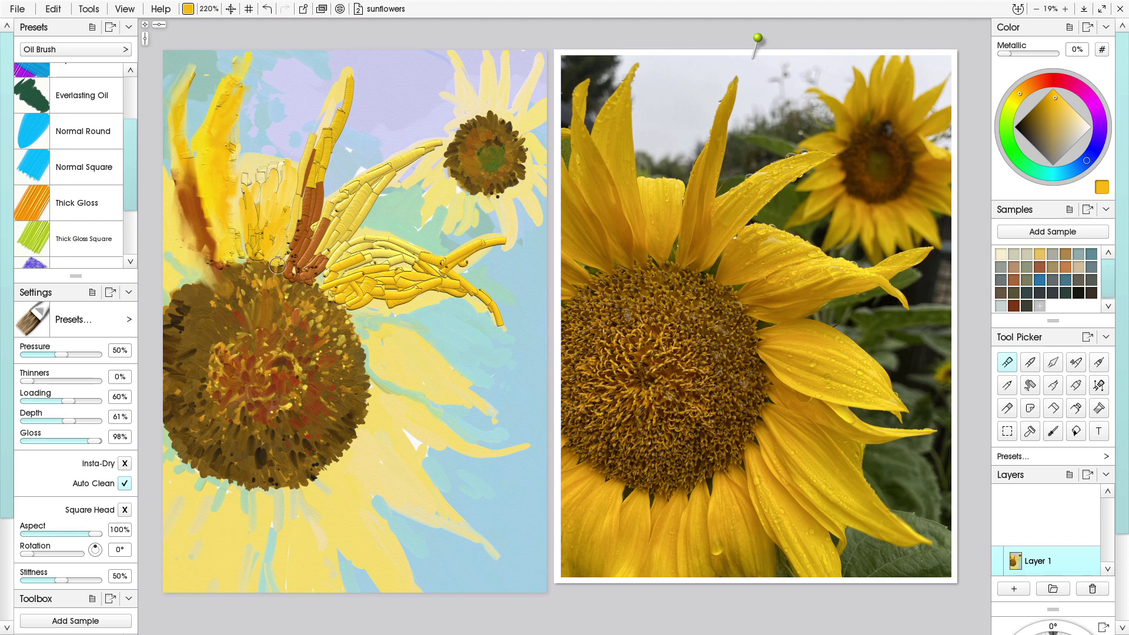
pyautogui.moveTo(258, 180); pyautogui.dragTo(257, 239)
# Return to the Hard Out Smudge knife and smear the paint down the short upper petal and the tall narrow petal beside it
pyautogui.click(1053, 362)
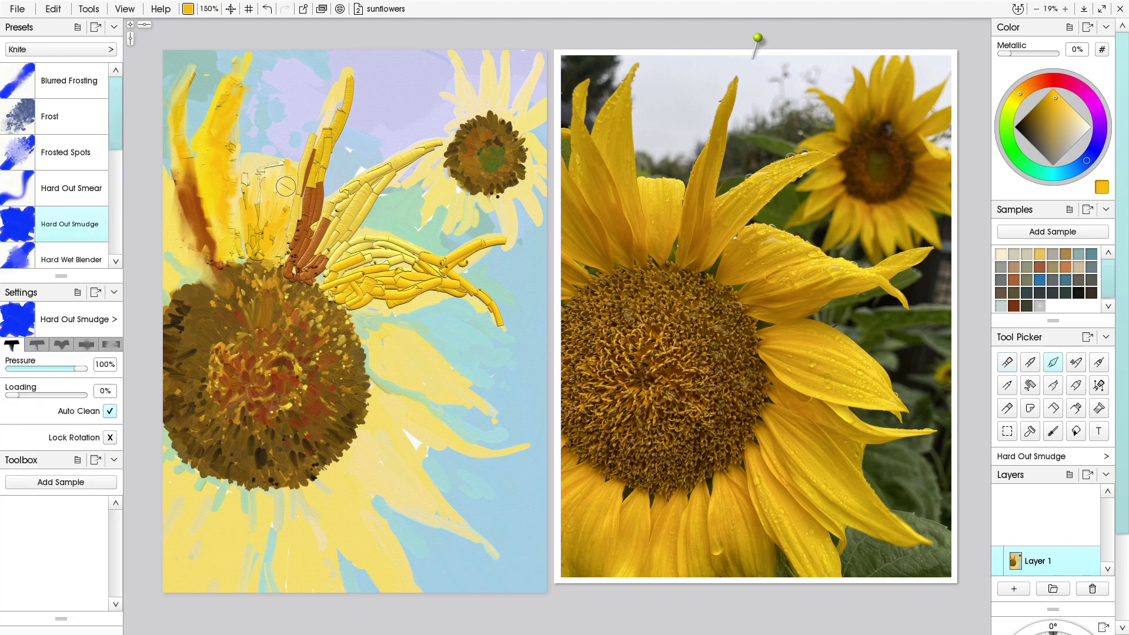
pyautogui.moveTo(249, 170); pyautogui.dragTo(259, 257)
pyautogui.moveTo(249, 219); pyautogui.dragTo(253, 250)
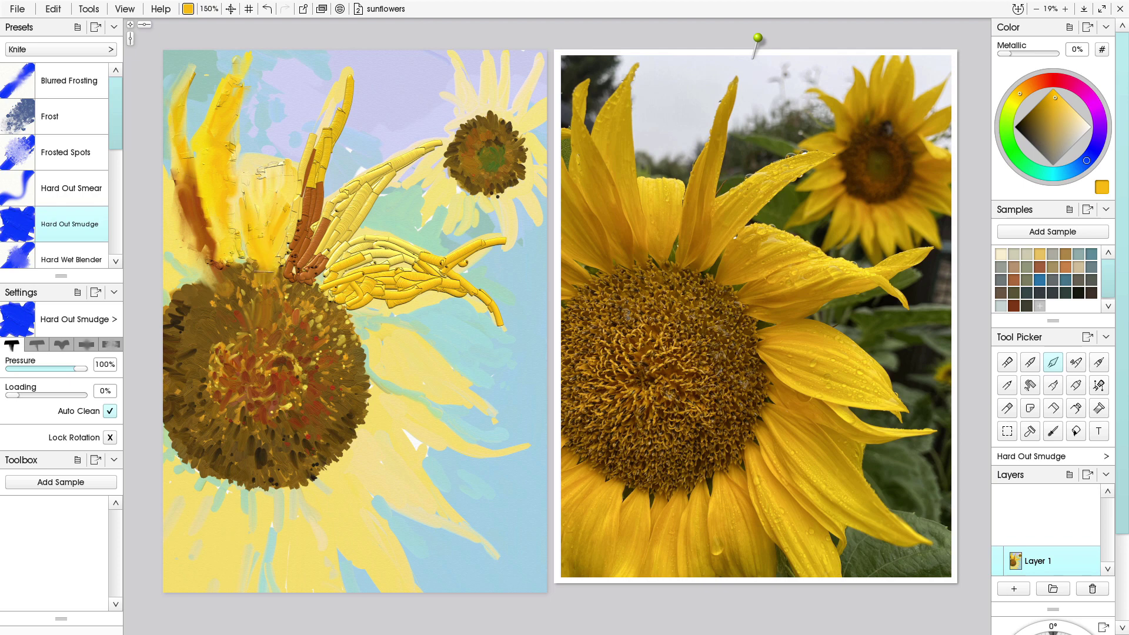
pyautogui.moveTo(327, 127)
pyautogui.mouseDown()
pyautogui.moveTo(347, 87)
pyautogui.moveTo(353, 103)
pyautogui.moveTo(336, 139)
pyautogui.moveTo(324, 141)
pyautogui.moveTo(320, 184)
pyautogui.moveTo(304, 179)
pyautogui.moveTo(304, 164)
pyautogui.moveTo(296, 193)
pyautogui.moveTo(317, 139)
pyautogui.moveTo(307, 207)
pyautogui.moveTo(325, 177)
pyautogui.moveTo(329, 208)
pyautogui.moveTo(305, 216)
pyautogui.moveTo(295, 253)
pyautogui.moveTo(308, 192)
pyautogui.moveTo(285, 247)
pyautogui.moveTo(309, 246)
pyautogui.moveTo(338, 223)
pyautogui.moveTo(296, 317)
pyautogui.moveTo(296, 277)
pyautogui.moveTo(283, 288)
pyautogui.moveTo(286, 314)
pyautogui.moveTo(314, 302)
pyautogui.moveTo(329, 312)
pyautogui.moveTo(308, 343)
pyautogui.mouseUp()
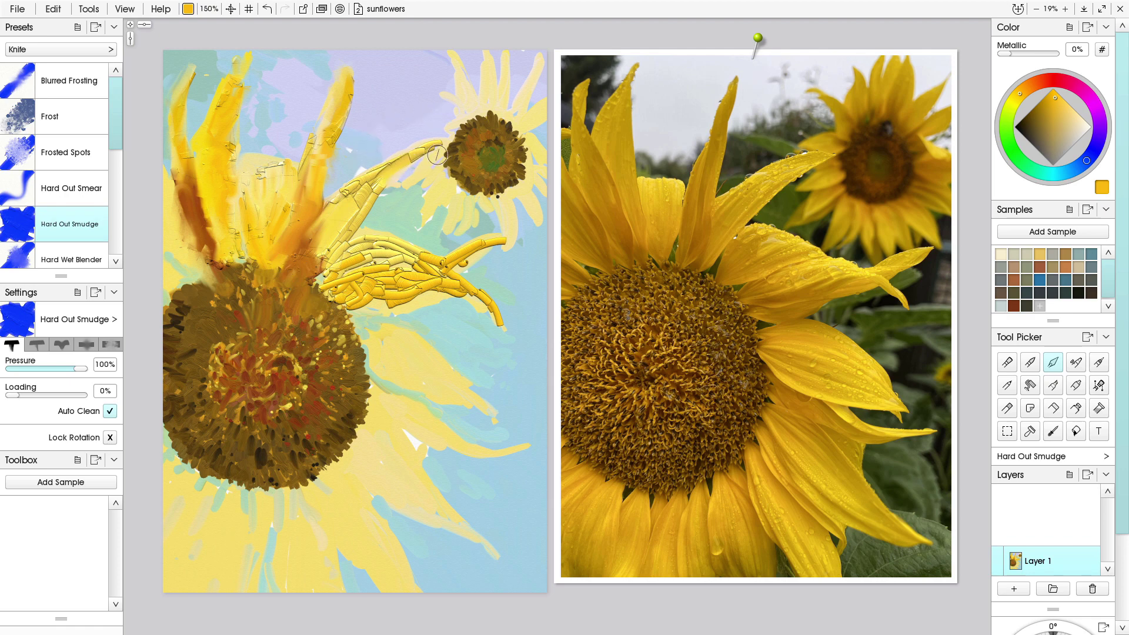
# Smear the squeezed paint along the long petal near the small sunflower and across the broad forked petal below it
pyautogui.moveTo(437, 155)
pyautogui.mouseDown()
pyautogui.moveTo(444, 147)
pyautogui.moveTo(402, 153)
pyautogui.moveTo(436, 143)
pyautogui.moveTo(404, 149)
pyautogui.moveTo(374, 176)
pyautogui.moveTo(371, 198)
pyautogui.moveTo(379, 193)
pyautogui.moveTo(386, 183)
pyautogui.moveTo(357, 184)
pyautogui.moveTo(367, 183)
pyautogui.moveTo(352, 197)
pyautogui.mouseUp()
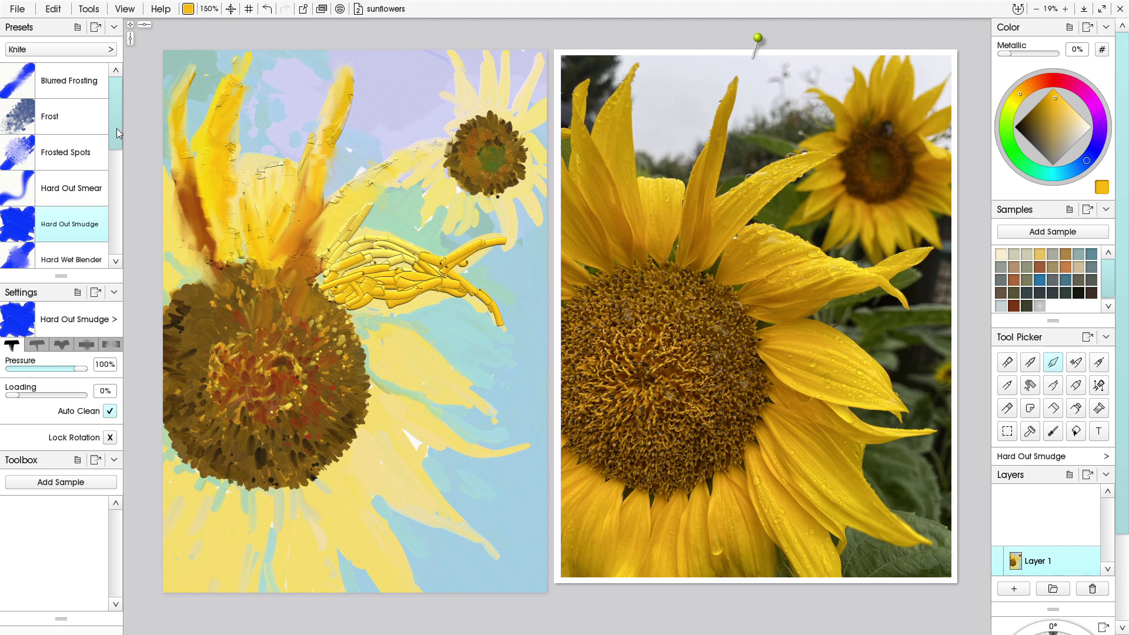
pyautogui.moveTo(116, 128)
pyautogui.mouseDown()
pyautogui.moveTo(114, 237)
pyautogui.moveTo(131, 110)
pyautogui.mouseUp()
pyautogui.moveTo(300, 262)
pyautogui.mouseDown()
pyautogui.moveTo(307, 242)
pyautogui.moveTo(317, 291)
pyautogui.moveTo(325, 239)
pyautogui.moveTo(356, 218)
pyautogui.moveTo(367, 235)
pyautogui.moveTo(350, 244)
pyautogui.moveTo(382, 255)
pyautogui.moveTo(398, 244)
pyautogui.moveTo(471, 285)
pyautogui.moveTo(489, 331)
pyautogui.moveTo(485, 292)
pyautogui.moveTo(463, 261)
pyautogui.moveTo(424, 255)
pyautogui.mouseUp()
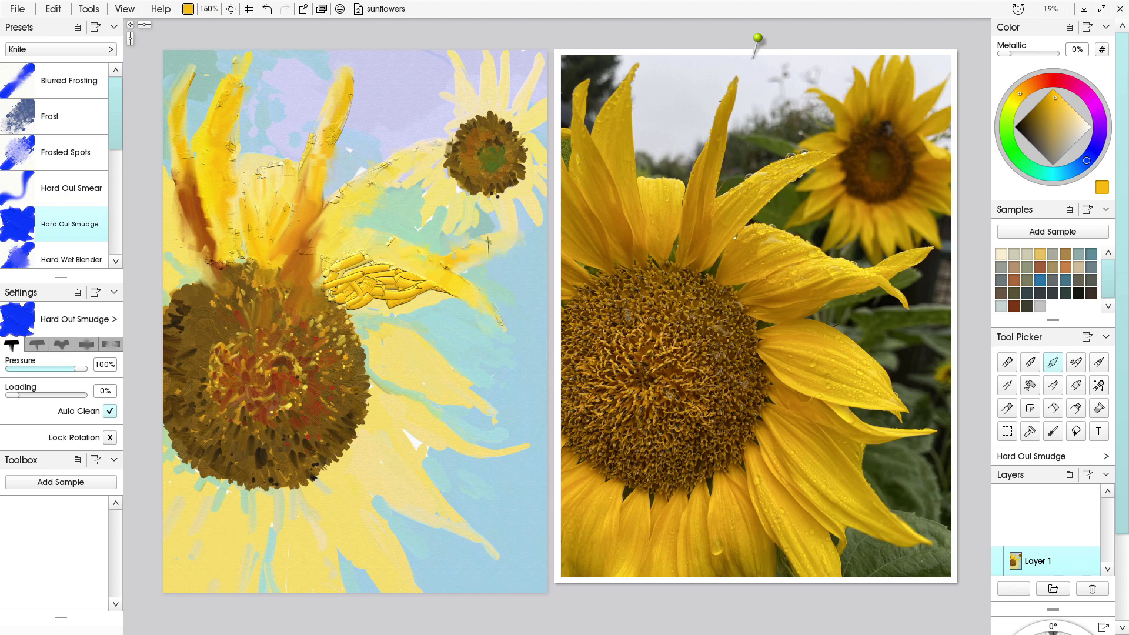
pyautogui.moveTo(399, 281)
pyautogui.mouseDown()
pyautogui.moveTo(353, 270)
pyautogui.moveTo(326, 296)
pyautogui.moveTo(312, 284)
pyautogui.mouseUp()
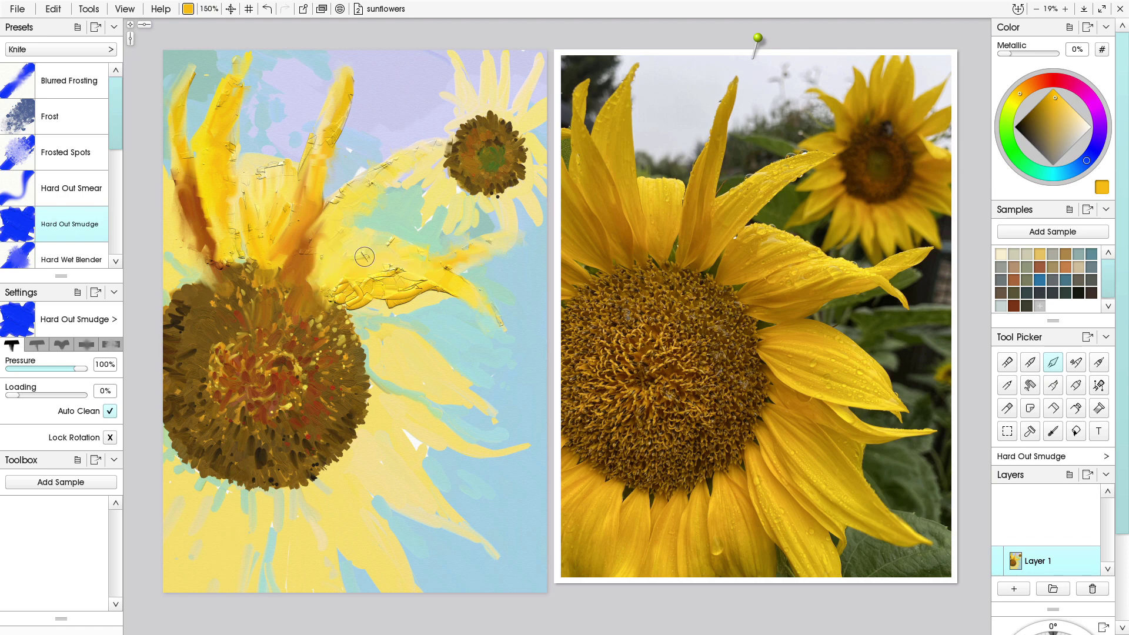
pyautogui.moveTo(365, 257)
pyautogui.mouseDown()
pyautogui.moveTo(356, 267)
pyautogui.moveTo(368, 286)
pyautogui.moveTo(395, 296)
pyautogui.moveTo(342, 306)
pyautogui.moveTo(301, 269)
pyautogui.mouseUp()
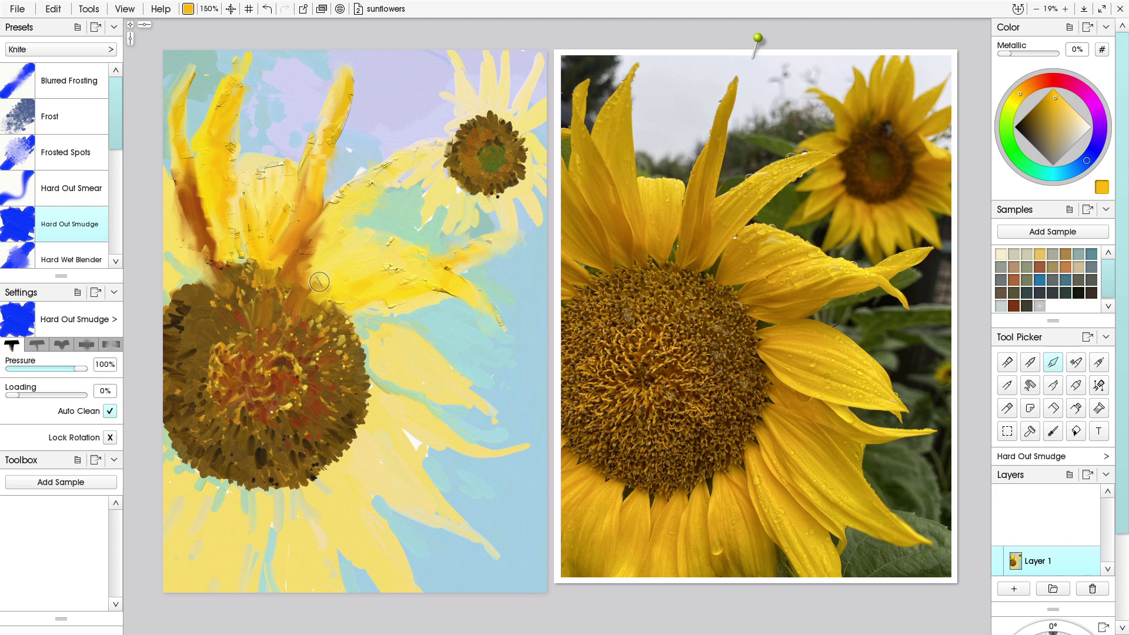
# Sample the reddish brown from the far-left petal and squeeze Hard Squeeze tube paint down the right edge of the tall narrow petal's base
pyautogui.click(1074, 412)
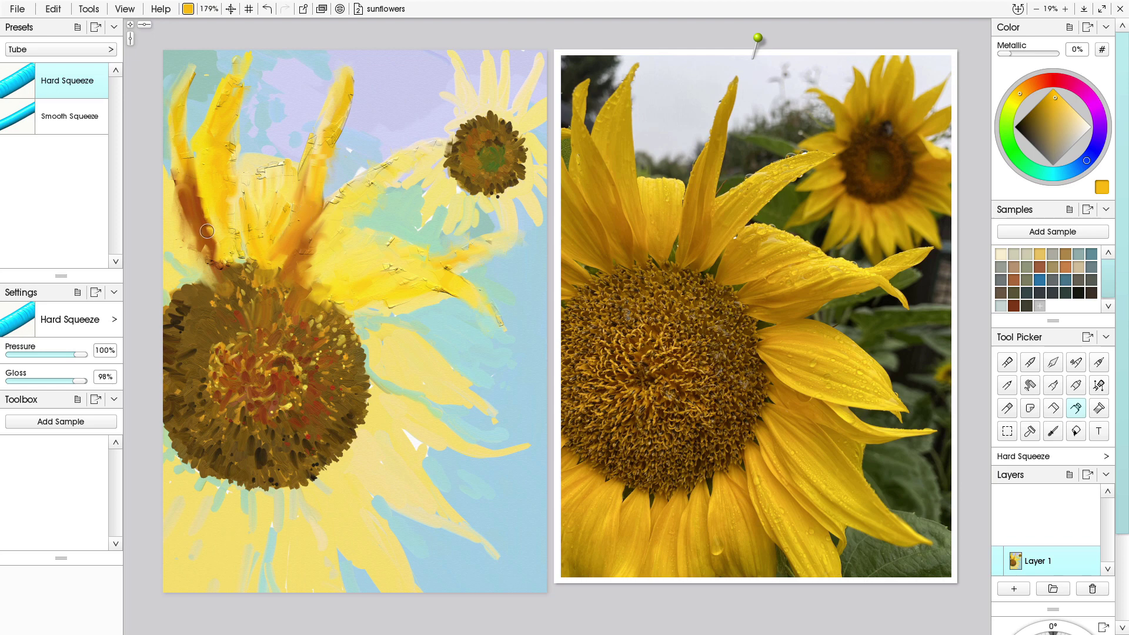
pyautogui.keyDown('alt'); pyautogui.click(202, 255); pyautogui.keyUp('alt')
pyautogui.moveTo(320, 197); pyautogui.dragTo(300, 265)
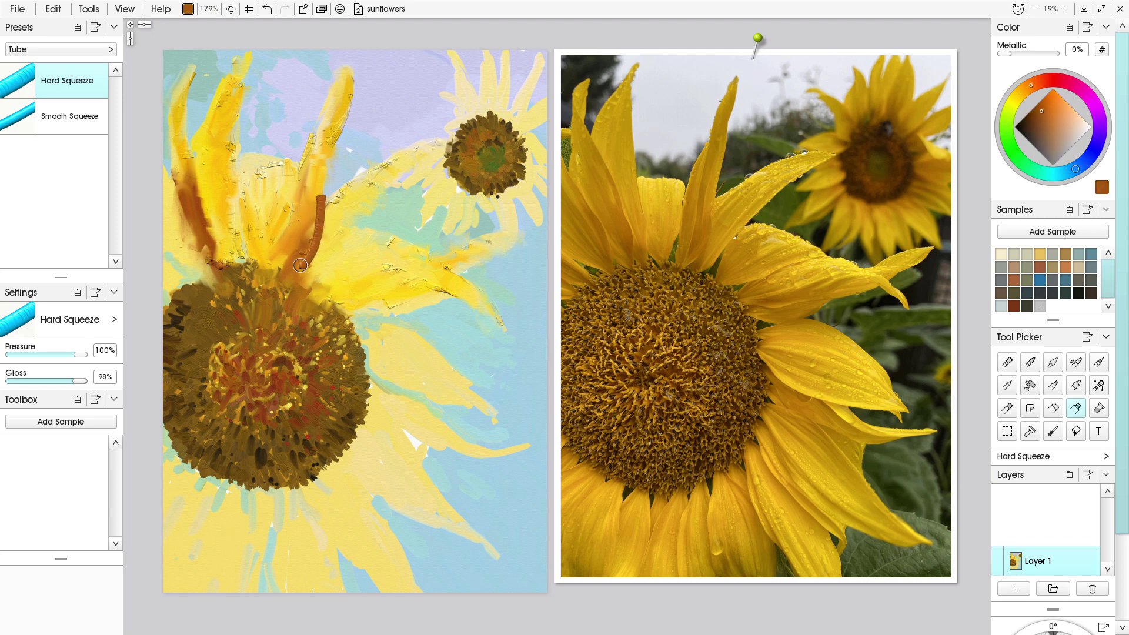
pyautogui.moveTo(312, 226); pyautogui.dragTo(288, 268)
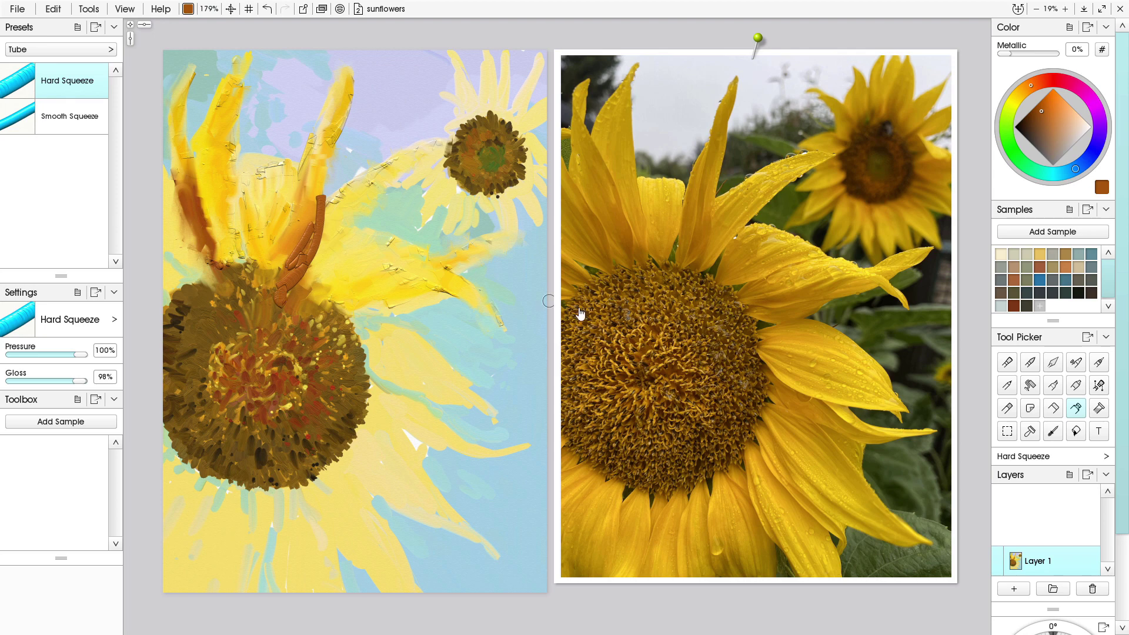
# Blend the squeezed brown down the tall narrow petal into the seed head with the oil brush
pyautogui.click(1007, 363)
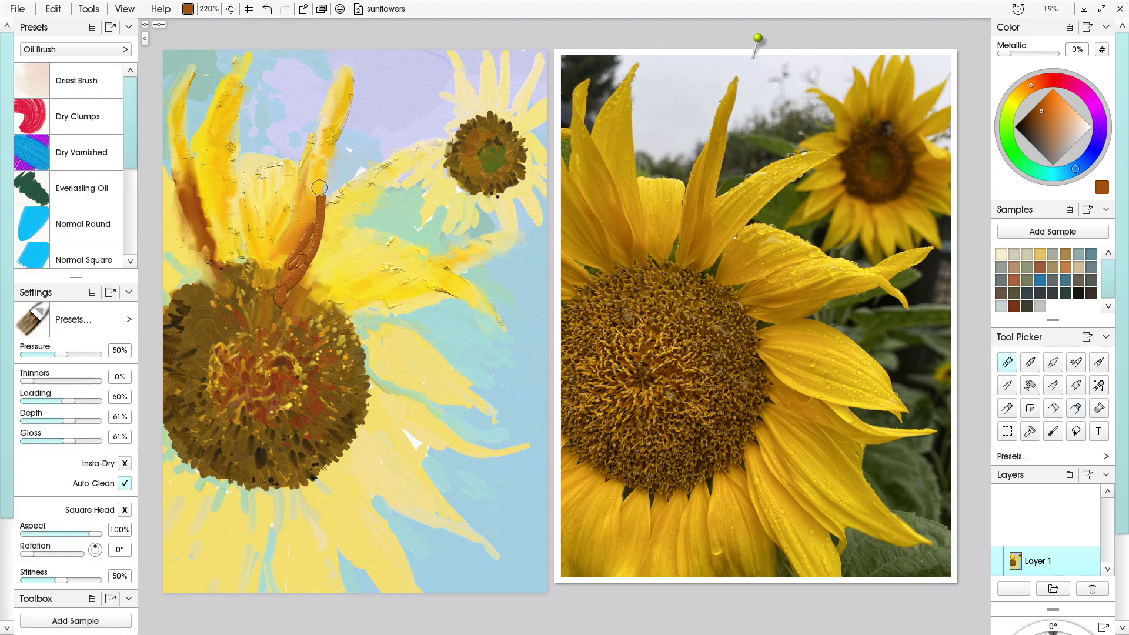
pyautogui.moveTo(319, 169)
pyautogui.mouseDown()
pyautogui.moveTo(319, 225)
pyautogui.moveTo(311, 214)
pyautogui.moveTo(285, 262)
pyautogui.mouseUp()
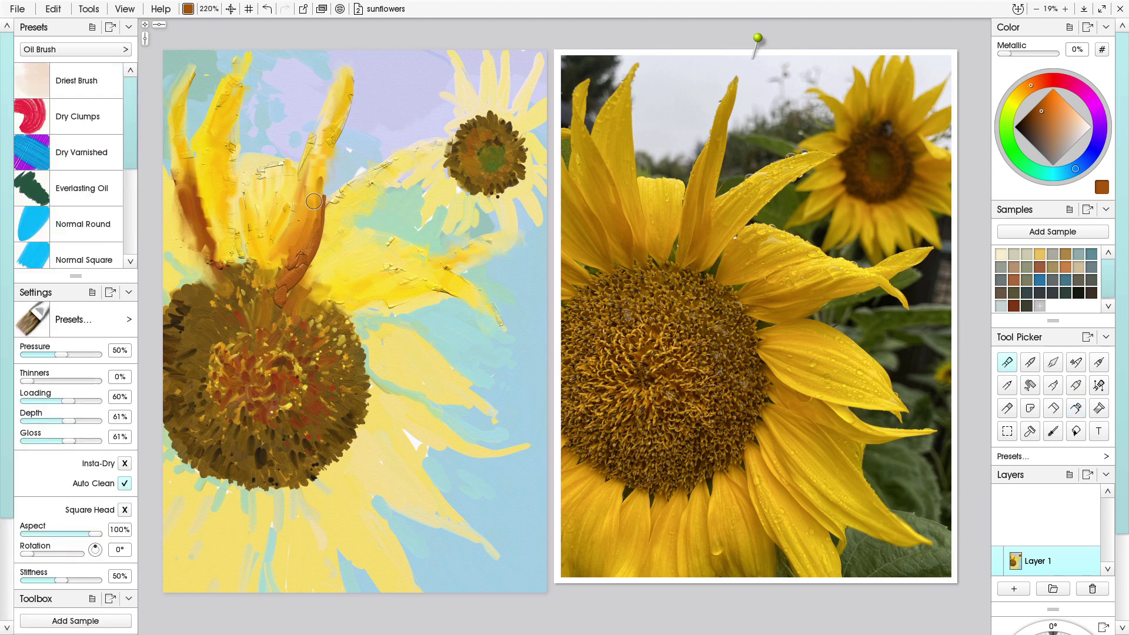
pyautogui.moveTo(314, 201)
pyautogui.mouseDown()
pyautogui.moveTo(288, 277)
pyautogui.moveTo(300, 242)
pyautogui.moveTo(274, 275)
pyautogui.moveTo(297, 263)
pyautogui.moveTo(296, 279)
pyautogui.moveTo(269, 263)
pyautogui.moveTo(318, 246)
pyautogui.moveTo(284, 294)
pyautogui.moveTo(292, 300)
pyautogui.moveTo(282, 289)
pyautogui.moveTo(283, 307)
pyautogui.moveTo(306, 287)
pyautogui.moveTo(312, 304)
pyautogui.moveTo(272, 289)
pyautogui.moveTo(292, 236)
pyautogui.moveTo(284, 291)
pyautogui.mouseUp()
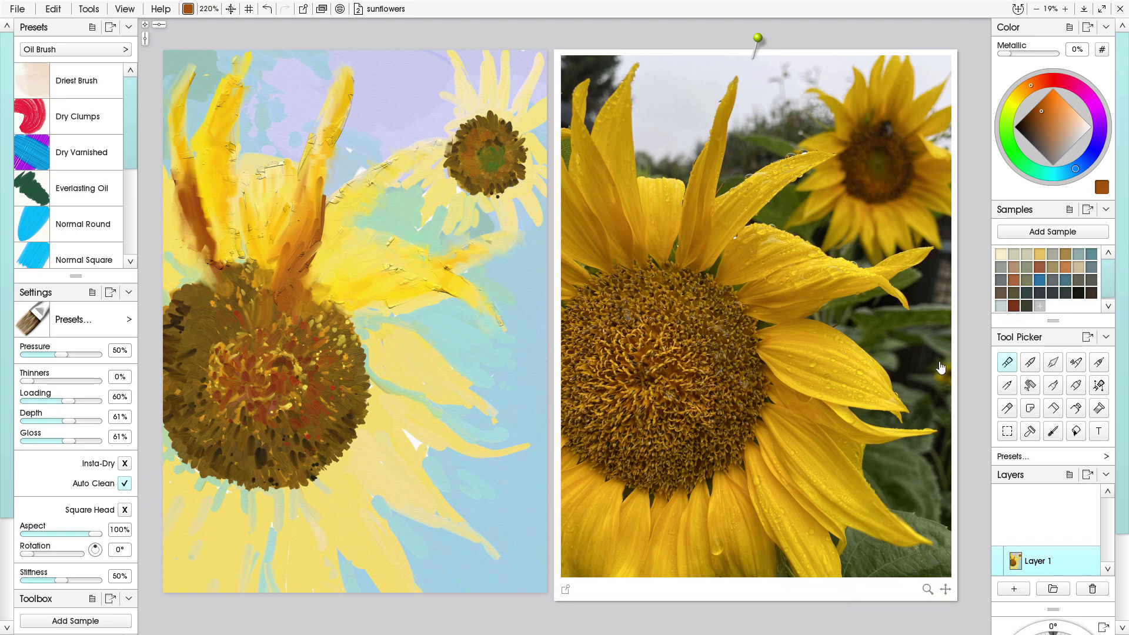
# Squeeze a second reddish-brown line down the left side of the tall narrow petal and blend it with the oil brush
pyautogui.click(1056, 409)
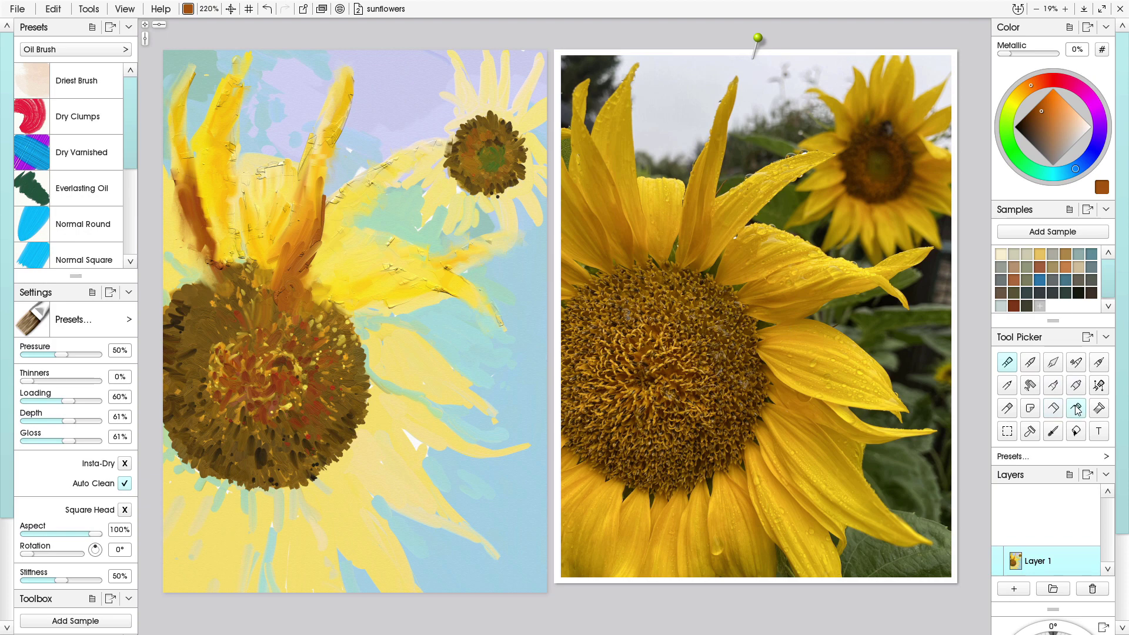
pyautogui.click(1077, 410)
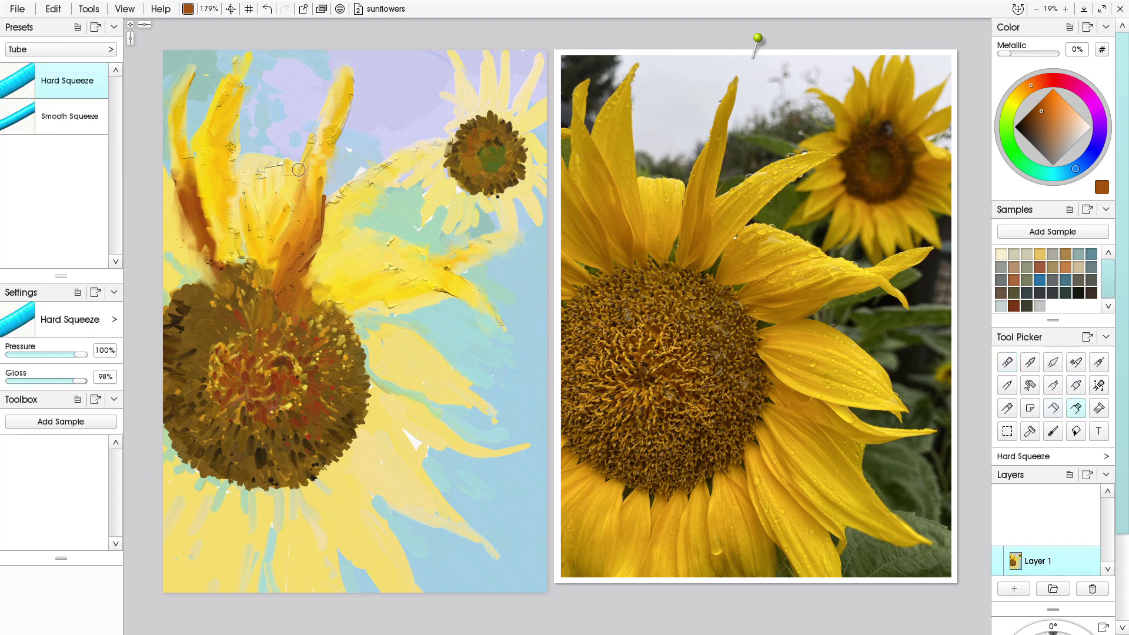
pyautogui.moveTo(299, 170); pyautogui.dragTo(283, 271)
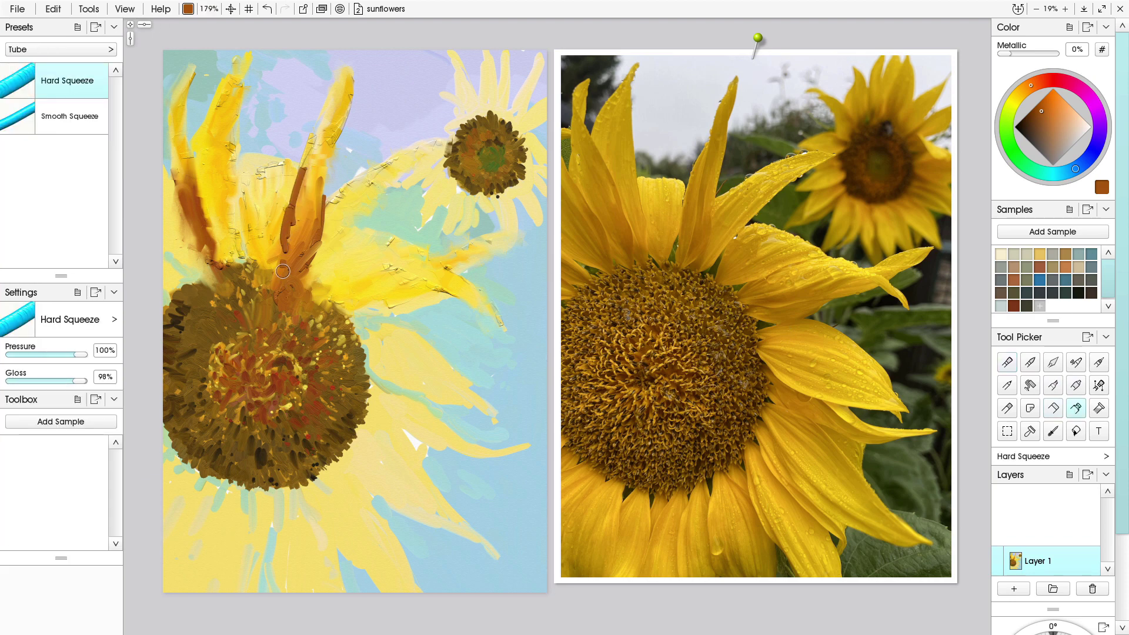
pyautogui.click(1009, 362)
pyautogui.moveTo(323, 150)
pyautogui.mouseDown()
pyautogui.moveTo(312, 193)
pyautogui.moveTo(311, 159)
pyautogui.moveTo(287, 232)
pyautogui.moveTo(265, 256)
pyautogui.moveTo(261, 211)
pyautogui.moveTo(273, 239)
pyautogui.moveTo(286, 227)
pyautogui.moveTo(281, 262)
pyautogui.moveTo(286, 225)
pyautogui.moveTo(294, 258)
pyautogui.moveTo(285, 250)
pyautogui.moveTo(274, 274)
pyautogui.moveTo(276, 263)
pyautogui.moveTo(275, 296)
pyautogui.mouseUp()
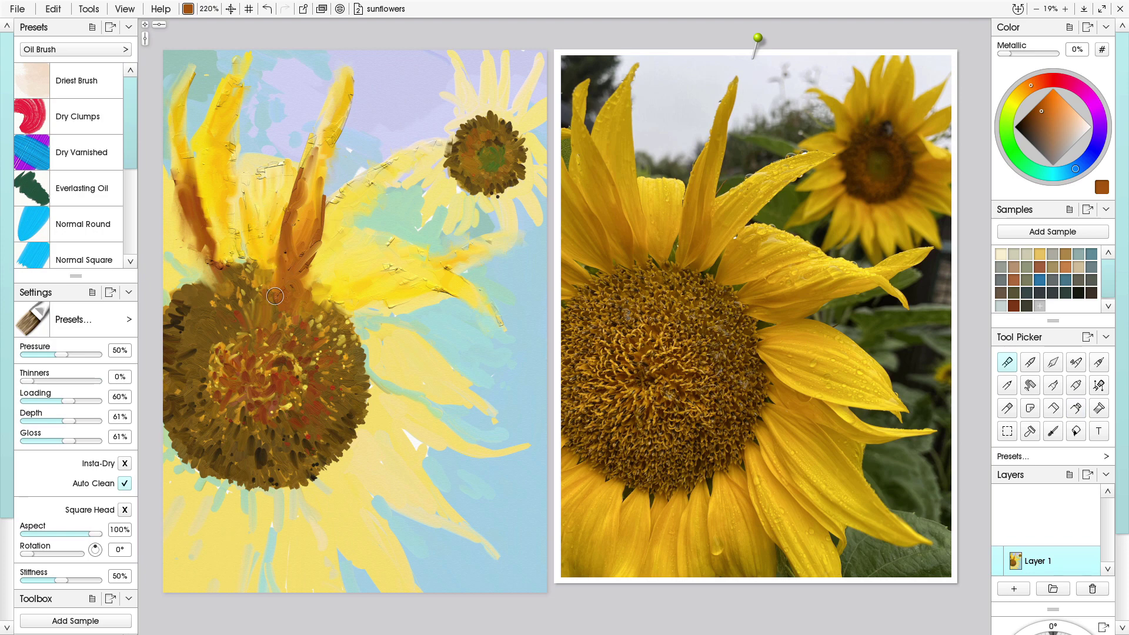
# Sample pale yellow from the short upper petal and stroke highlights over the brown base of the tall narrow petal
pyautogui.press('alt')
pyautogui.keyDown('alt'); pyautogui.click(270, 176); pyautogui.keyUp('alt')
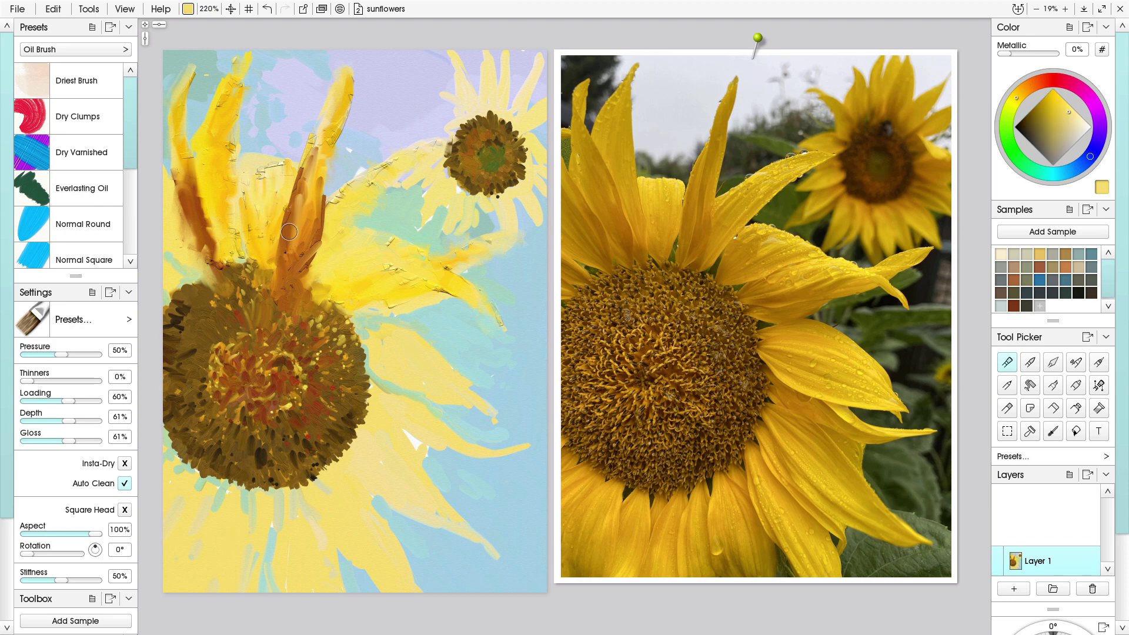
pyautogui.moveTo(288, 232); pyautogui.dragTo(285, 276)
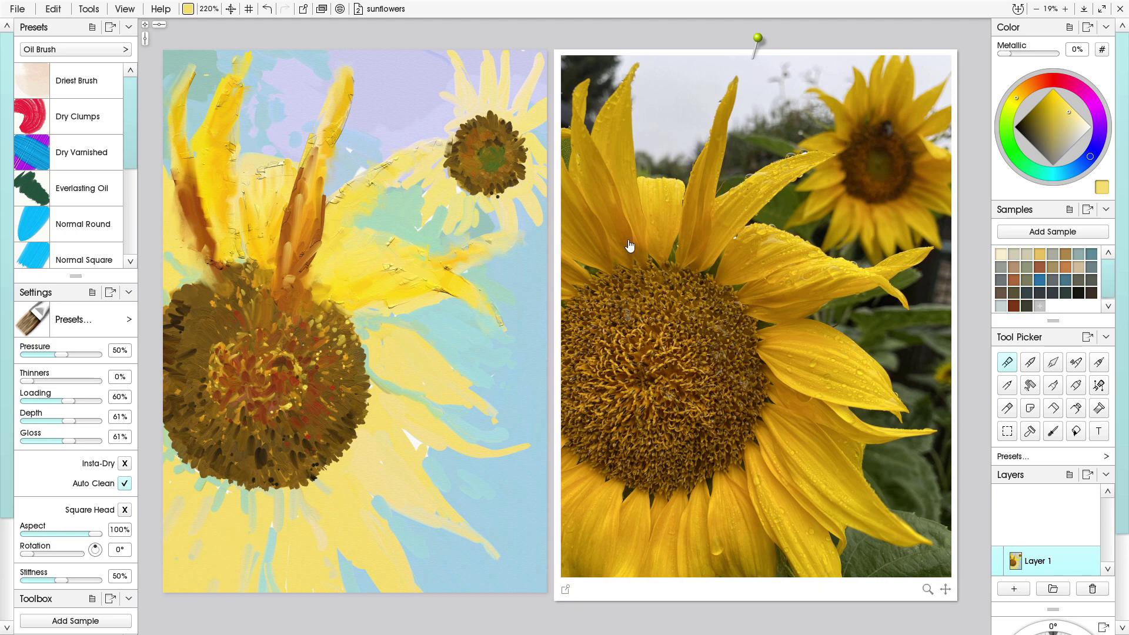
# Squeeze light blue background paint into the gaps at the short upper petal's base and smear it with the Hard Out Smudge knife
pyautogui.click(1077, 410)
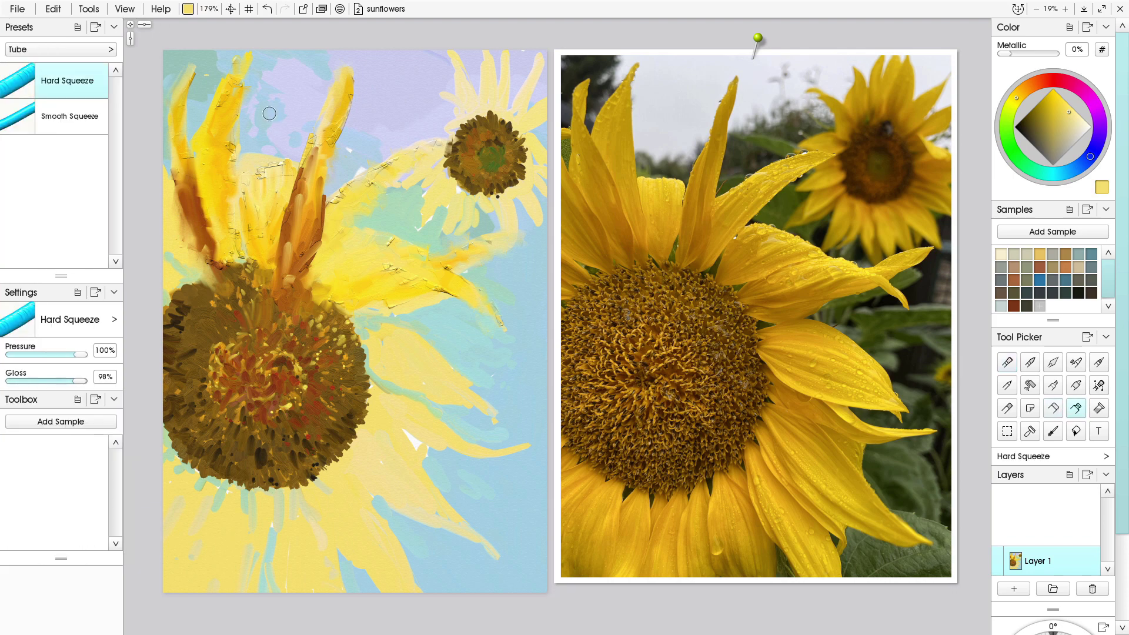
pyautogui.keyDown('alt'); pyautogui.click(263, 146); pyautogui.keyUp('alt')
pyautogui.moveTo(276, 240); pyautogui.dragTo(274, 271)
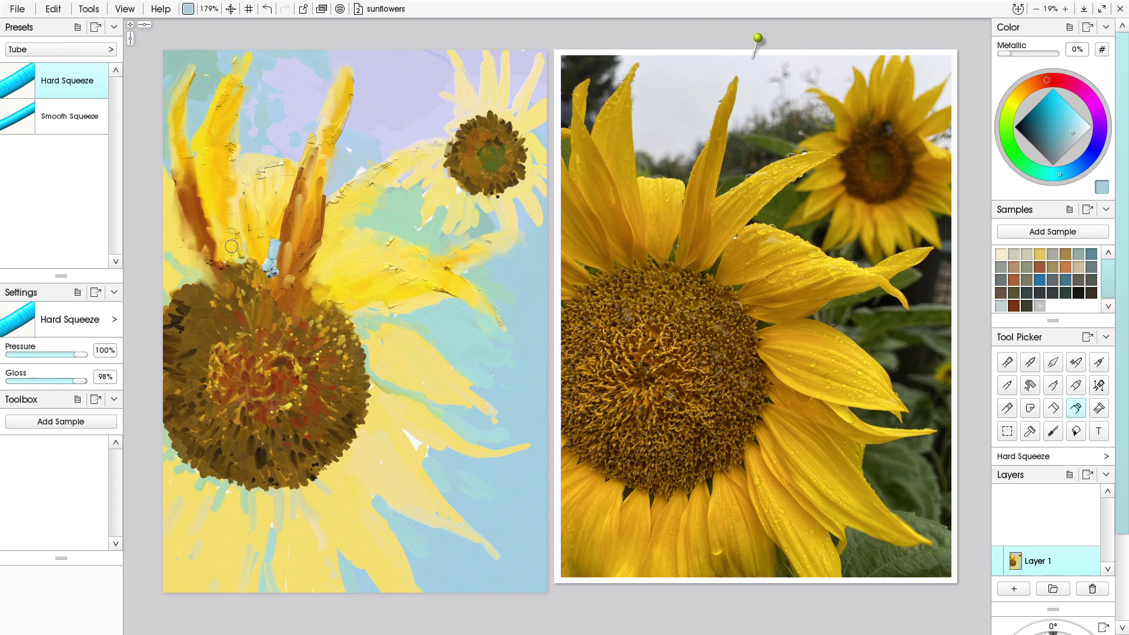
pyautogui.moveTo(239, 241); pyautogui.dragTo(237, 260)
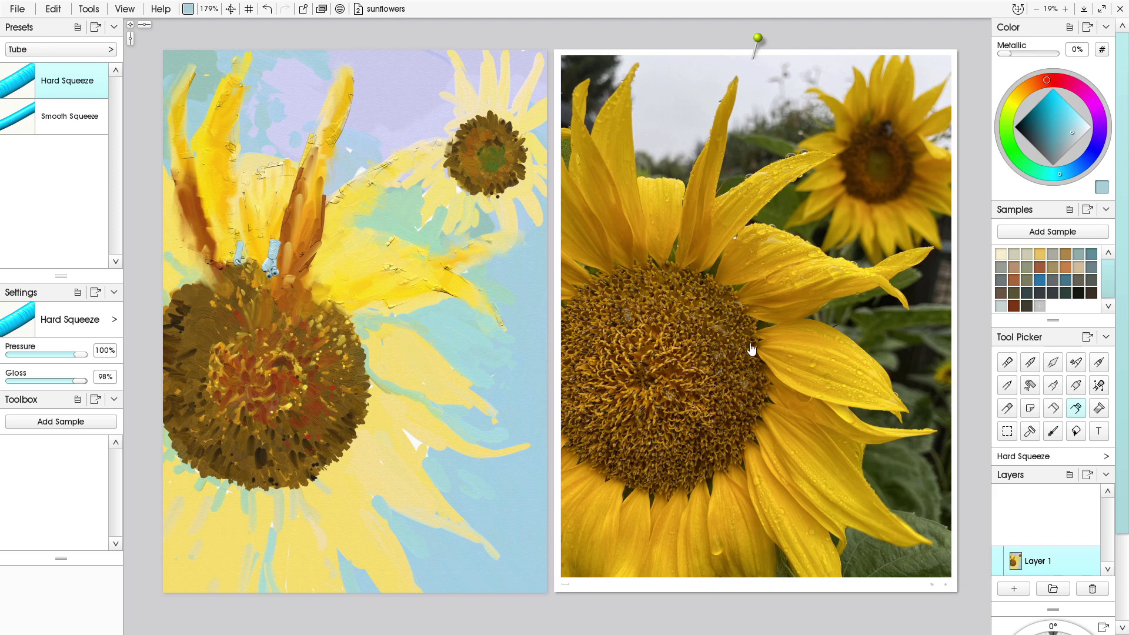
pyautogui.click(1053, 361)
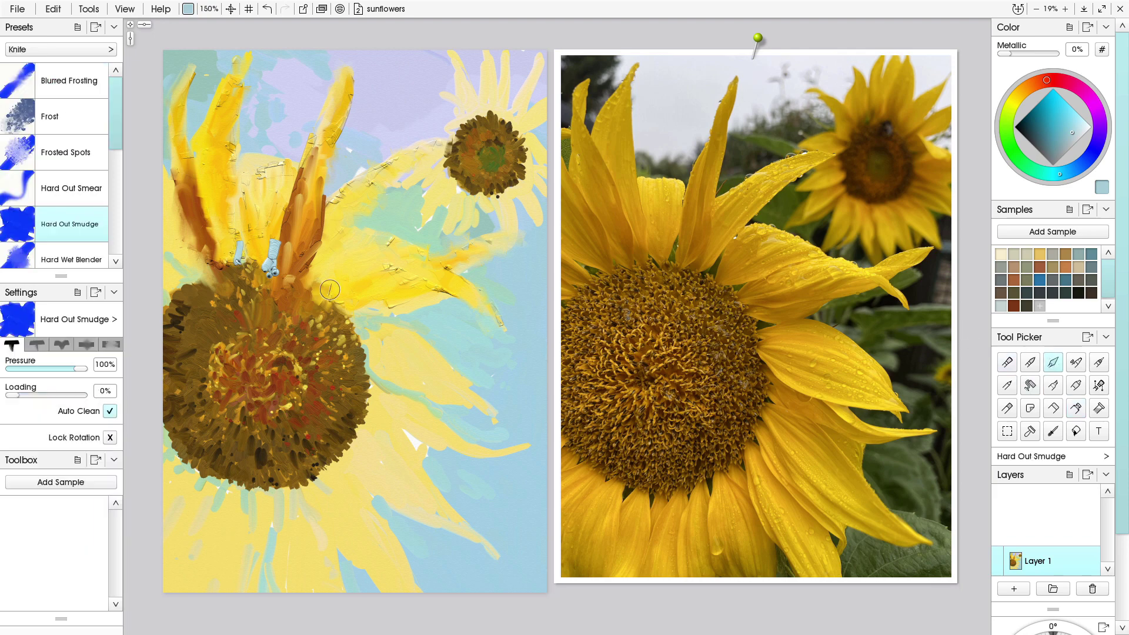
pyautogui.moveTo(267, 257)
pyautogui.mouseDown()
pyautogui.moveTo(270, 231)
pyautogui.moveTo(259, 263)
pyautogui.moveTo(276, 284)
pyautogui.moveTo(273, 250)
pyautogui.moveTo(235, 261)
pyautogui.moveTo(228, 236)
pyautogui.moveTo(229, 260)
pyautogui.moveTo(228, 228)
pyautogui.moveTo(235, 270)
pyautogui.moveTo(255, 276)
pyautogui.moveTo(225, 258)
pyautogui.moveTo(257, 312)
pyautogui.mouseUp()
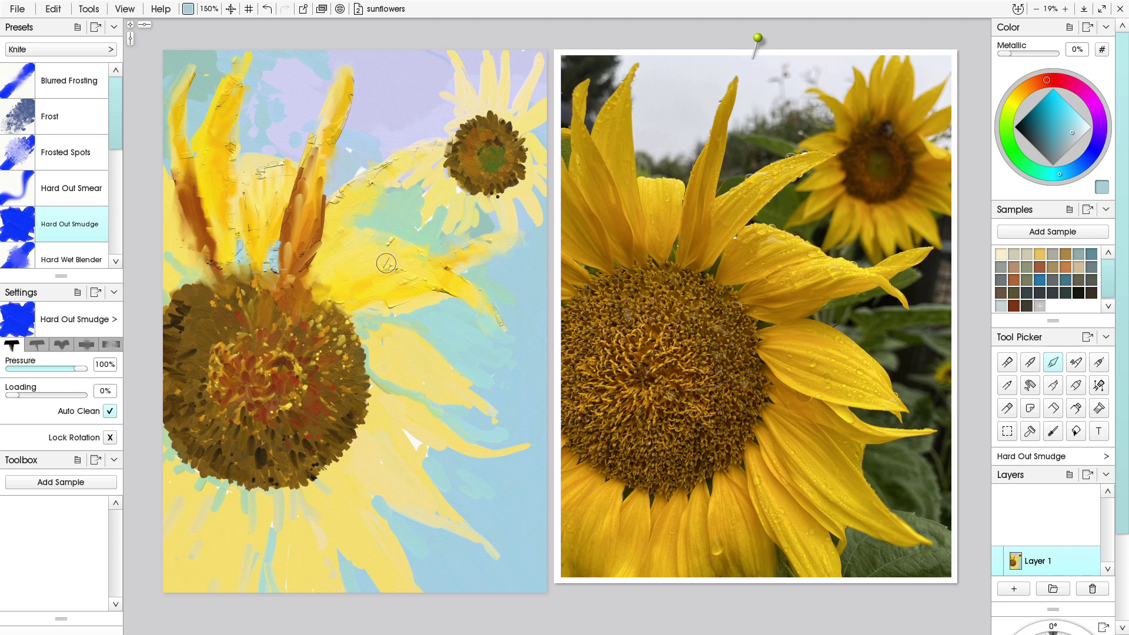
# Squeeze short light blue and reddish-brown tube dabs over the upper-left part of the large seed head
pyautogui.moveTo(933, 369)
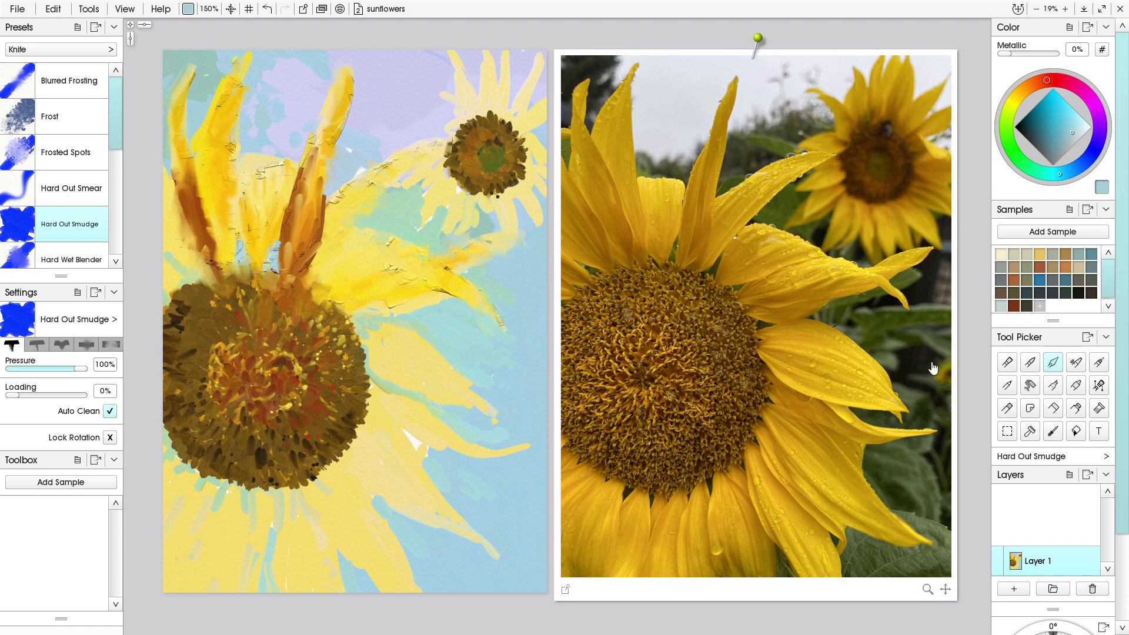
pyautogui.click(1076, 408)
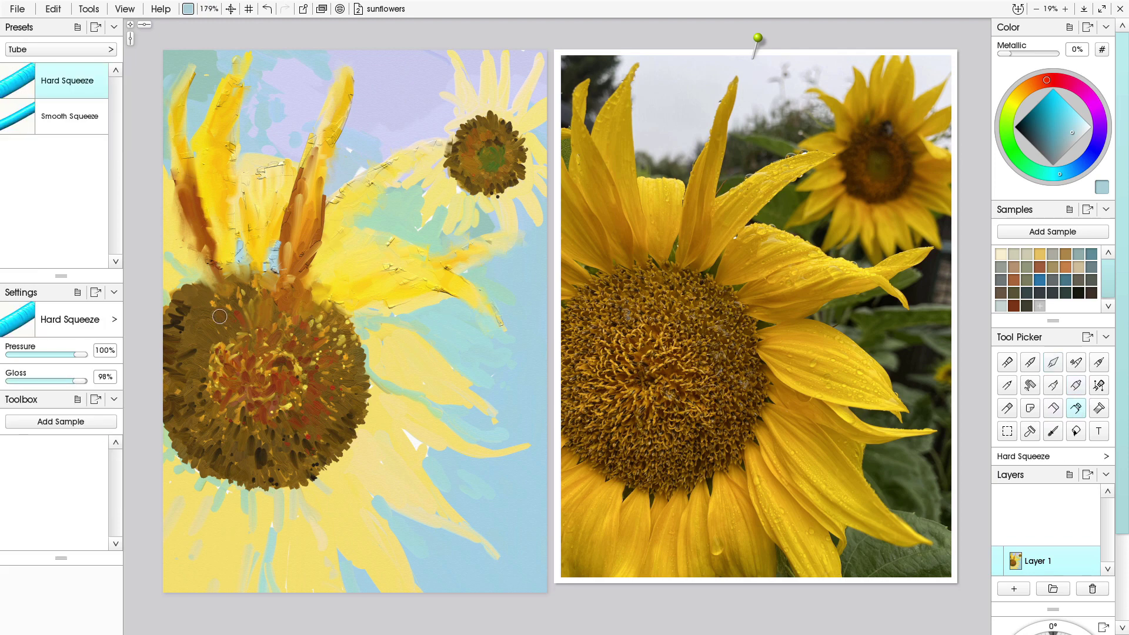
pyautogui.moveTo(236, 319)
pyautogui.mouseDown()
pyautogui.moveTo(214, 308)
pyautogui.moveTo(245, 320)
pyautogui.moveTo(221, 351)
pyautogui.moveTo(214, 330)
pyautogui.moveTo(252, 344)
pyautogui.moveTo(218, 348)
pyautogui.moveTo(222, 360)
pyautogui.moveTo(230, 326)
pyautogui.moveTo(245, 340)
pyautogui.moveTo(241, 302)
pyautogui.moveTo(196, 322)
pyautogui.moveTo(212, 355)
pyautogui.moveTo(216, 324)
pyautogui.moveTo(202, 392)
pyautogui.mouseUp()
pyautogui.keyDown('alt'); pyautogui.click(191, 356); pyautogui.keyUp('alt')
pyautogui.keyDown('alt'); pyautogui.click(237, 392); pyautogui.keyUp('alt')
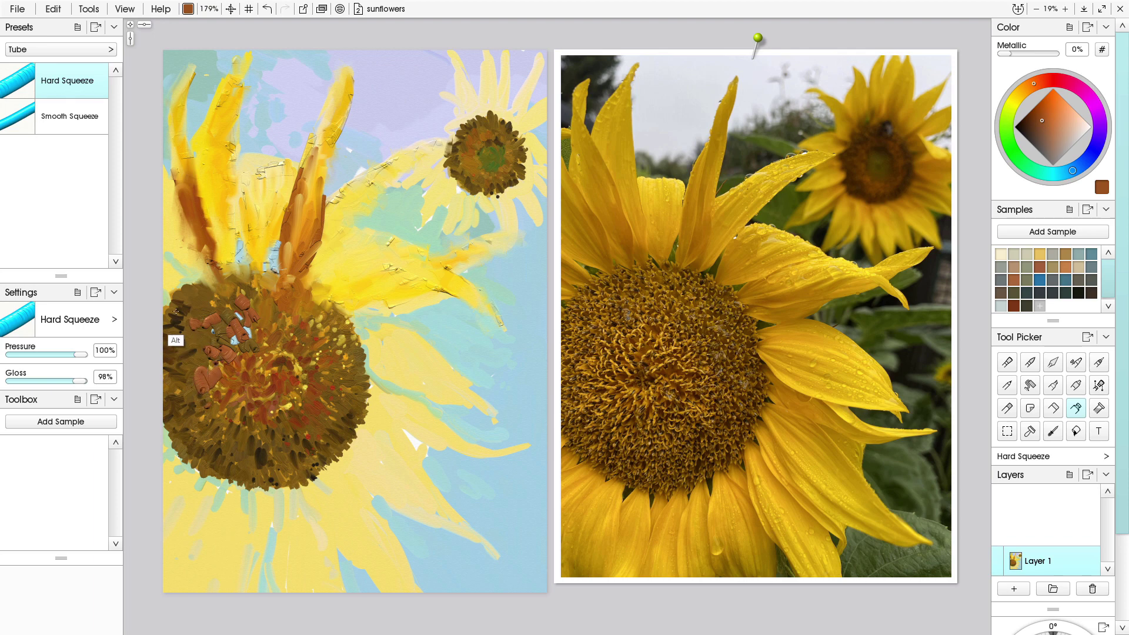
# Add dark brown tube dabs around the left and lower-left of the large seed head, plus reddish-brown ones nearer its center
pyautogui.keyDown('alt'); pyautogui.click(175, 327); pyautogui.keyUp('alt')
pyautogui.moveTo(202, 315)
pyautogui.mouseDown()
pyautogui.moveTo(187, 347)
pyautogui.moveTo(193, 383)
pyautogui.moveTo(199, 402)
pyautogui.moveTo(210, 394)
pyautogui.moveTo(219, 438)
pyautogui.moveTo(192, 419)
pyautogui.moveTo(214, 443)
pyautogui.moveTo(234, 434)
pyautogui.moveTo(236, 456)
pyautogui.moveTo(227, 464)
pyautogui.moveTo(194, 435)
pyautogui.mouseUp()
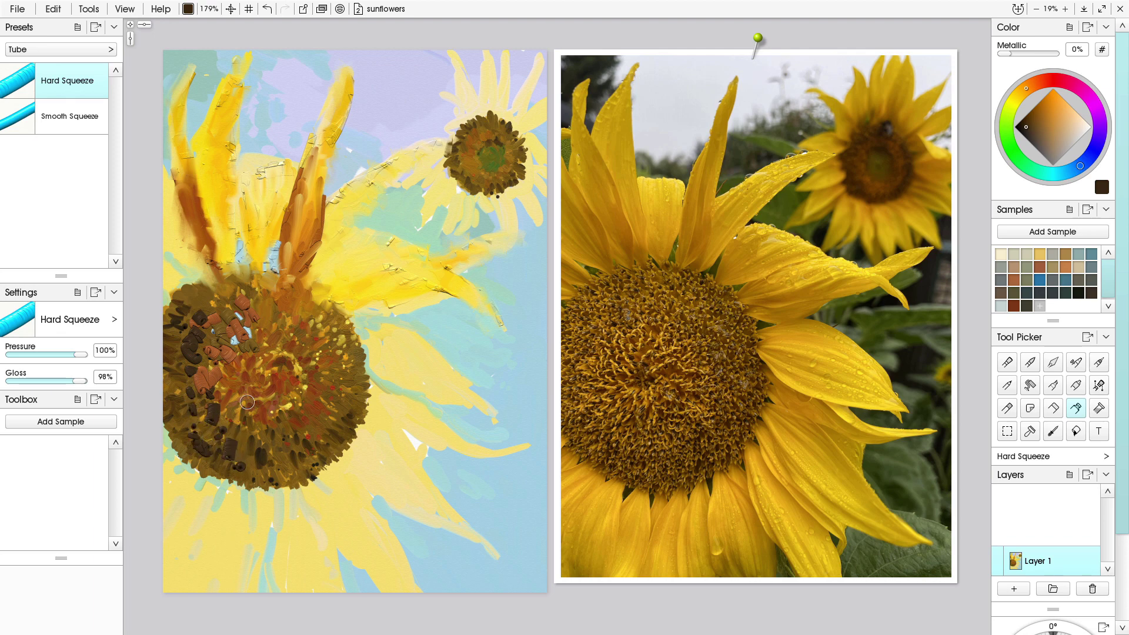
pyautogui.moveTo(247, 404); pyautogui.dragTo(235, 423)
pyautogui.moveTo(248, 428); pyautogui.dragTo(255, 438)
pyautogui.click(267, 437)
pyautogui.keyDown('alt'); pyautogui.click(236, 385); pyautogui.keyUp('alt')
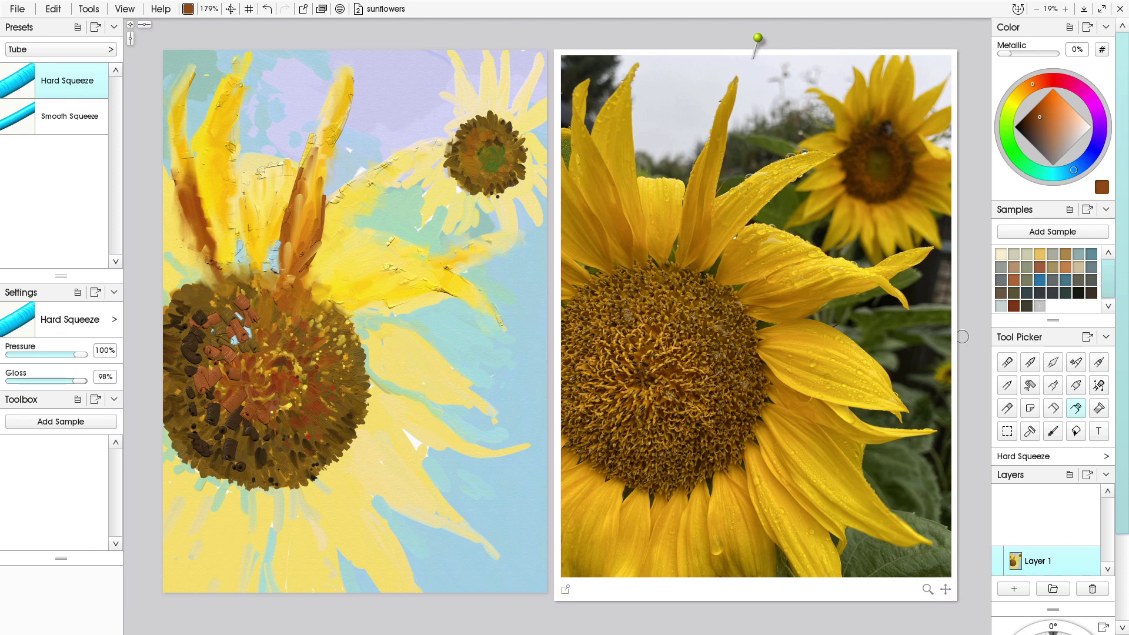
# Smear the squeezed dabs across the left half of the large seed head with the Hard Out Smudge knife
pyautogui.click(1031, 366)
pyautogui.click(1051, 369)
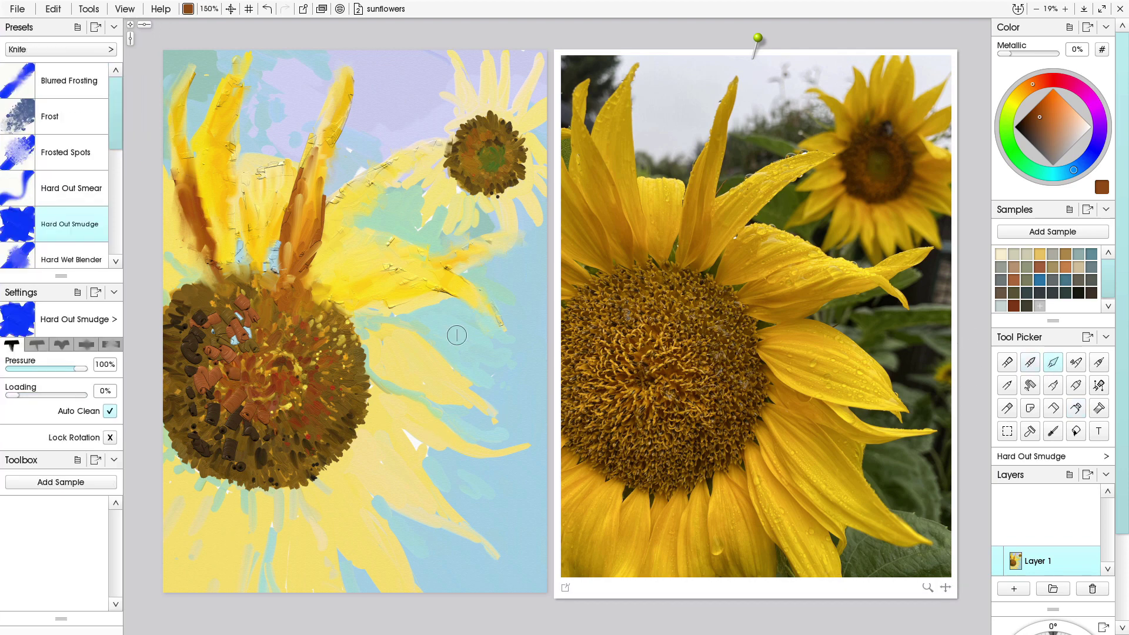
pyautogui.moveTo(225, 346); pyautogui.dragTo(239, 360)
pyautogui.moveTo(245, 315)
pyautogui.mouseDown()
pyautogui.moveTo(244, 291)
pyautogui.moveTo(243, 319)
pyautogui.moveTo(219, 321)
pyautogui.moveTo(241, 357)
pyautogui.moveTo(193, 316)
pyautogui.moveTo(211, 319)
pyautogui.moveTo(200, 351)
pyautogui.moveTo(184, 347)
pyautogui.moveTo(194, 371)
pyautogui.moveTo(213, 377)
pyautogui.moveTo(190, 357)
pyautogui.moveTo(230, 358)
pyautogui.mouseUp()
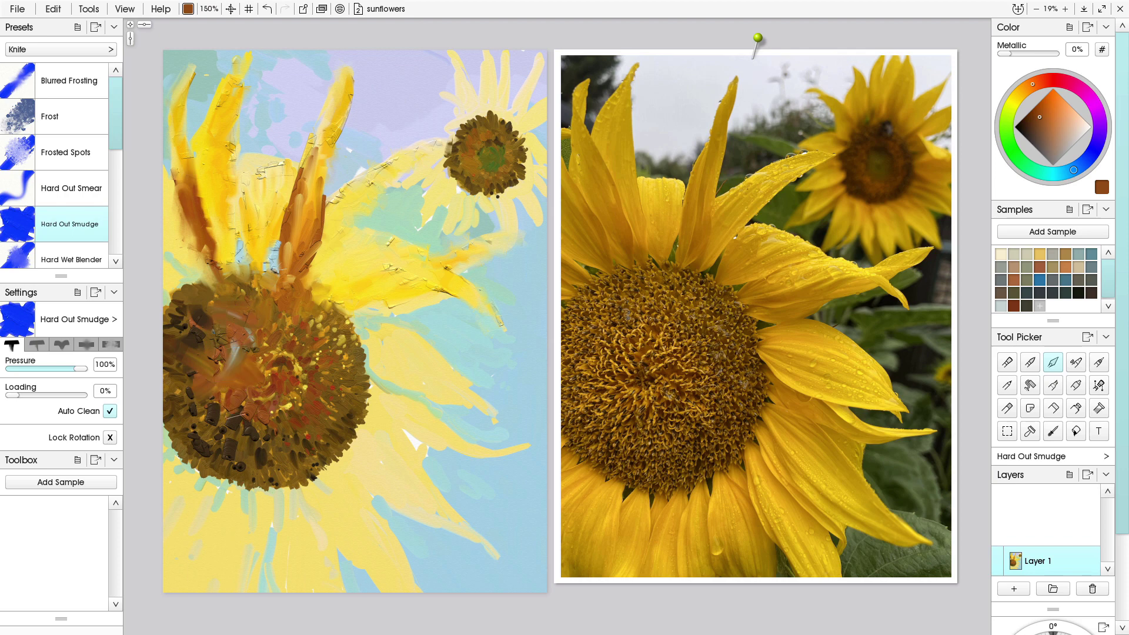
pyautogui.moveTo(235, 415)
pyautogui.mouseDown()
pyautogui.moveTo(197, 380)
pyautogui.moveTo(210, 403)
pyautogui.moveTo(193, 429)
pyautogui.moveTo(218, 440)
pyautogui.moveTo(201, 414)
pyautogui.moveTo(259, 432)
pyautogui.moveTo(278, 457)
pyautogui.moveTo(228, 452)
pyautogui.moveTo(244, 462)
pyautogui.moveTo(225, 441)
pyautogui.moveTo(220, 455)
pyautogui.moveTo(249, 476)
pyautogui.moveTo(187, 434)
pyautogui.mouseUp()
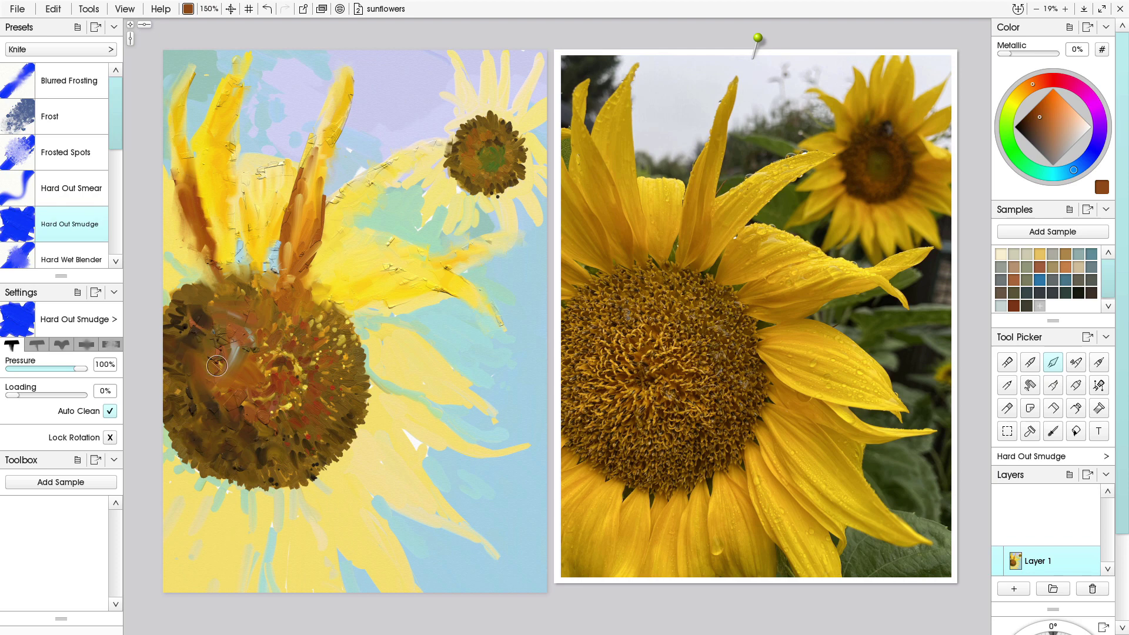
pyautogui.moveTo(180, 442); pyautogui.dragTo(193, 464)
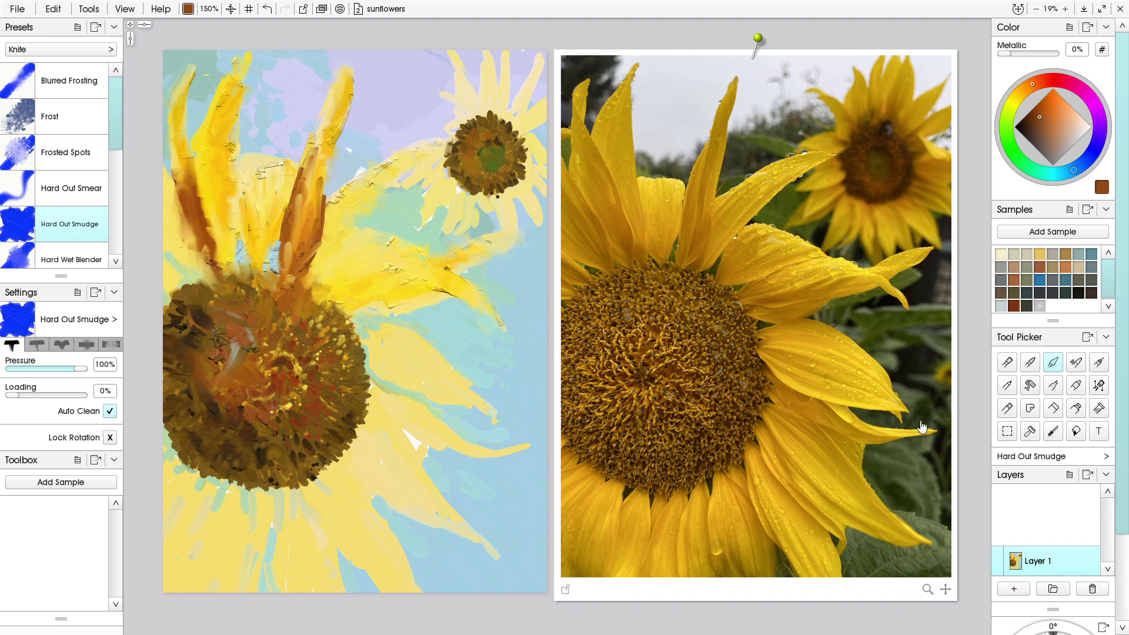
# Squeeze sampled reddish brown down the lower part of the far-left petal and work it in with the oil brush
pyautogui.click(1074, 409)
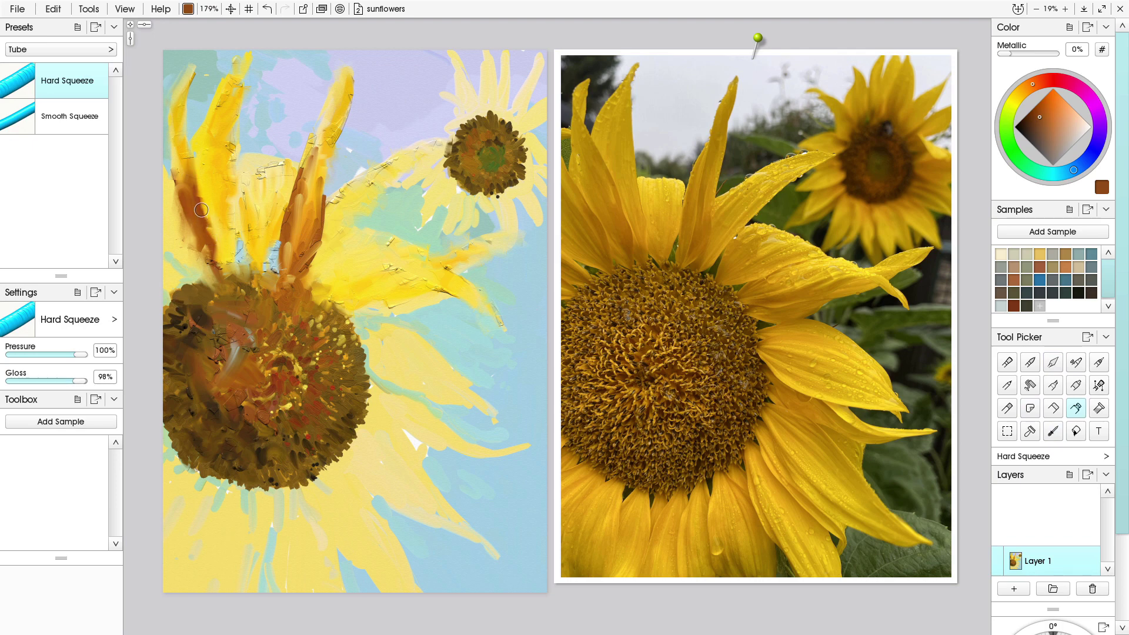
pyautogui.keyDown('alt'); pyautogui.click(196, 237); pyautogui.keyUp('alt')
pyautogui.moveTo(196, 176); pyautogui.dragTo(217, 289)
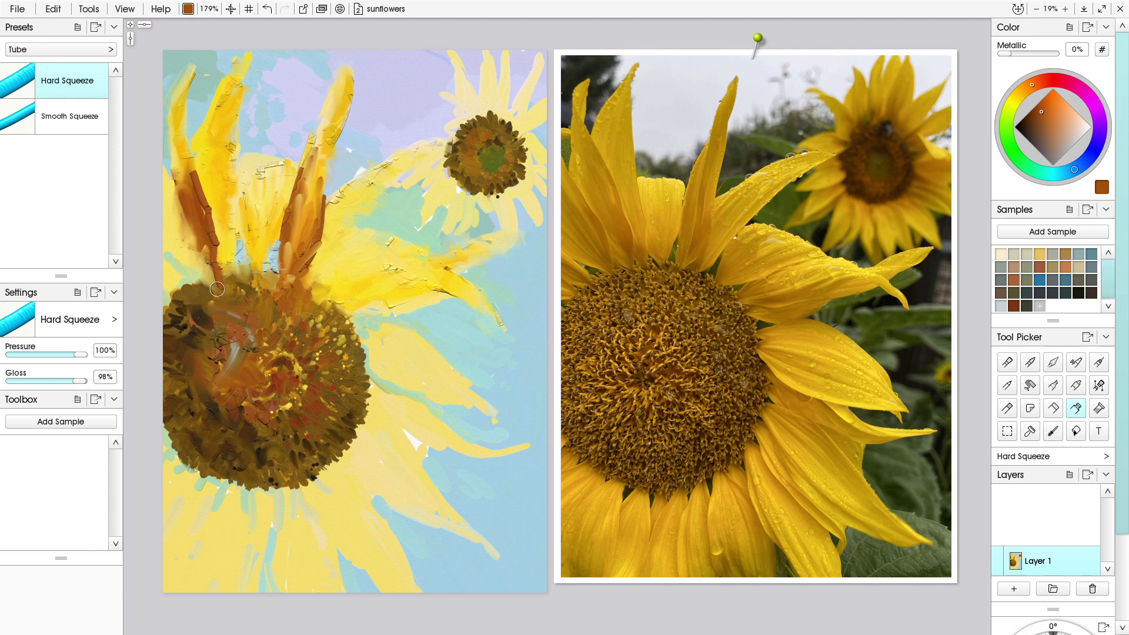
pyautogui.click(1008, 362)
pyautogui.moveTo(216, 228)
pyautogui.mouseDown()
pyautogui.moveTo(202, 260)
pyautogui.moveTo(220, 283)
pyautogui.moveTo(201, 259)
pyautogui.moveTo(209, 286)
pyautogui.mouseUp()
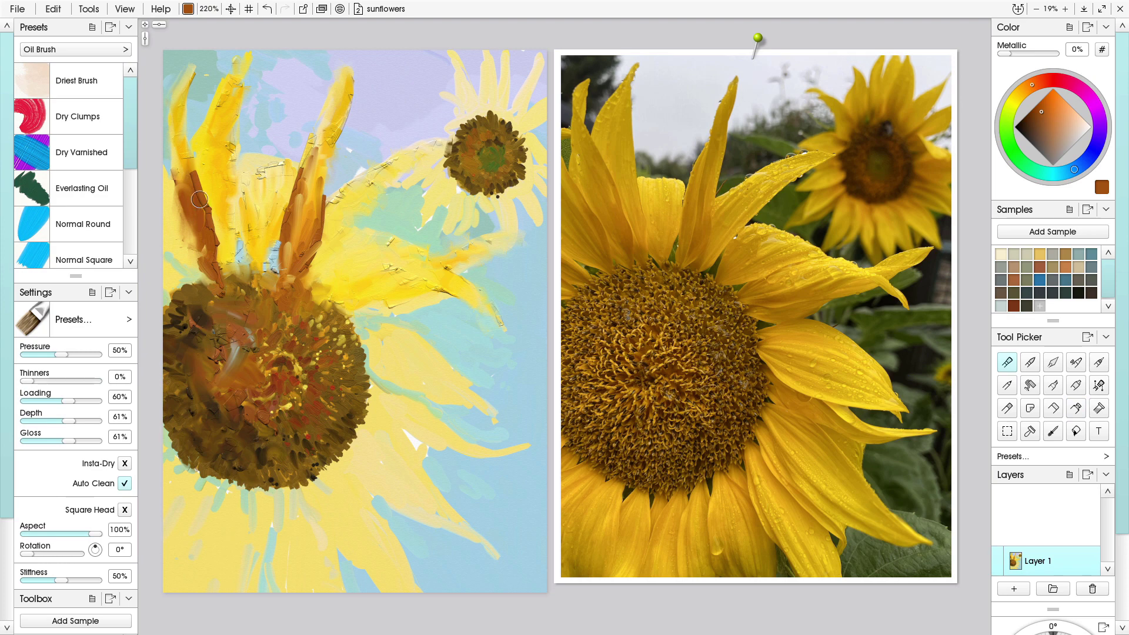
pyautogui.moveTo(203, 210); pyautogui.dragTo(175, 121)
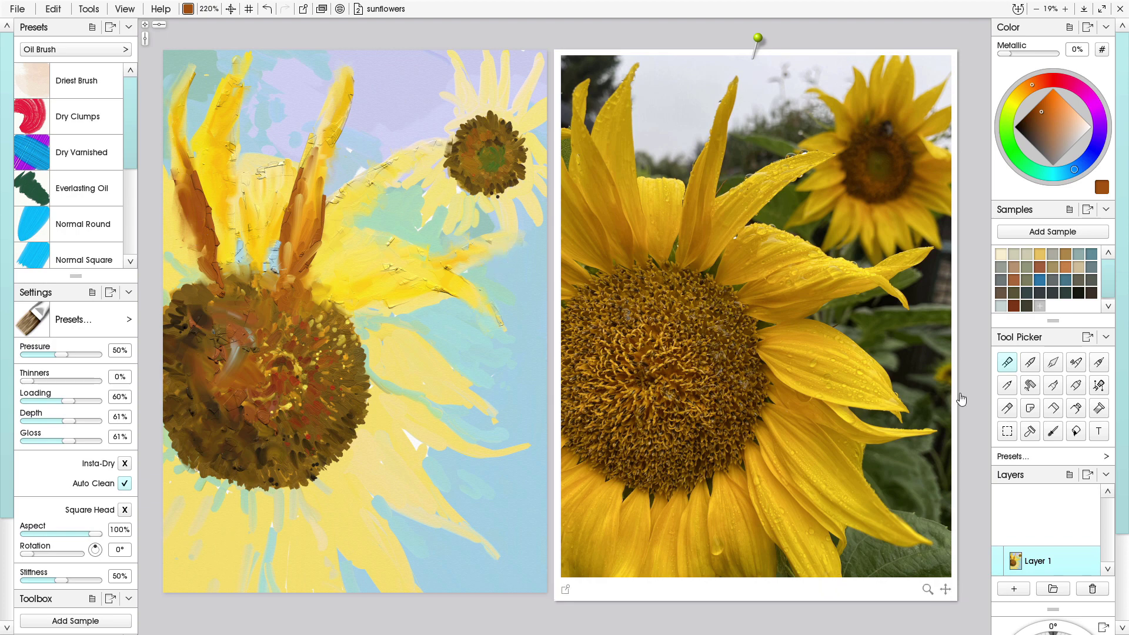
# Squeeze brown and golden-orange tube paint along the second petal from the left, from base to tip, and switch to the oil brush
pyautogui.click(1054, 408)
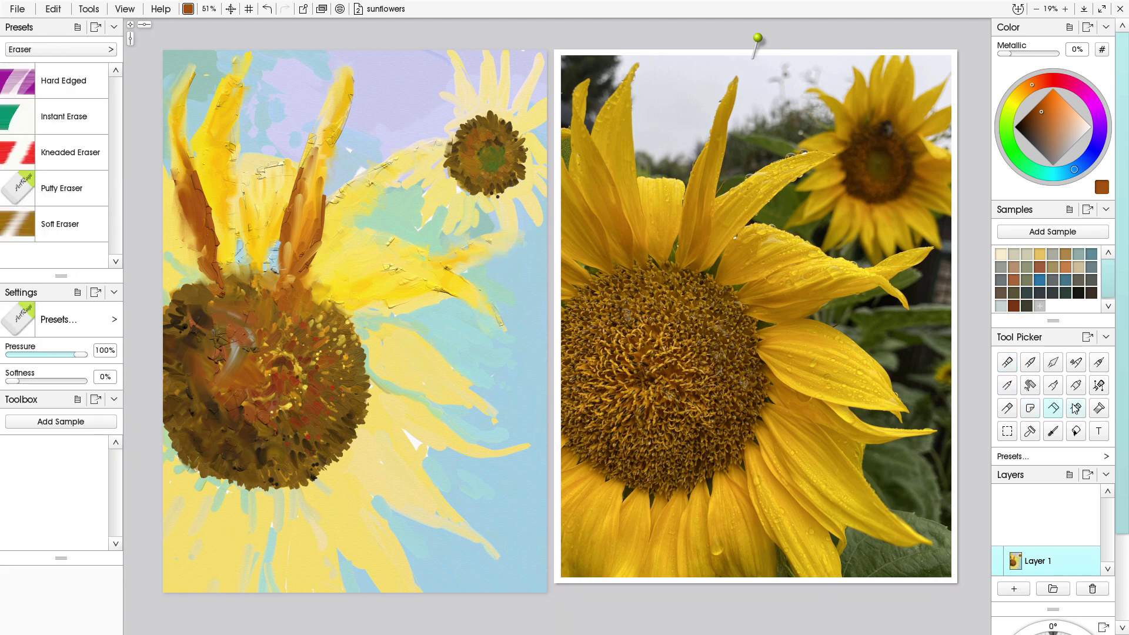
pyautogui.click(1076, 409)
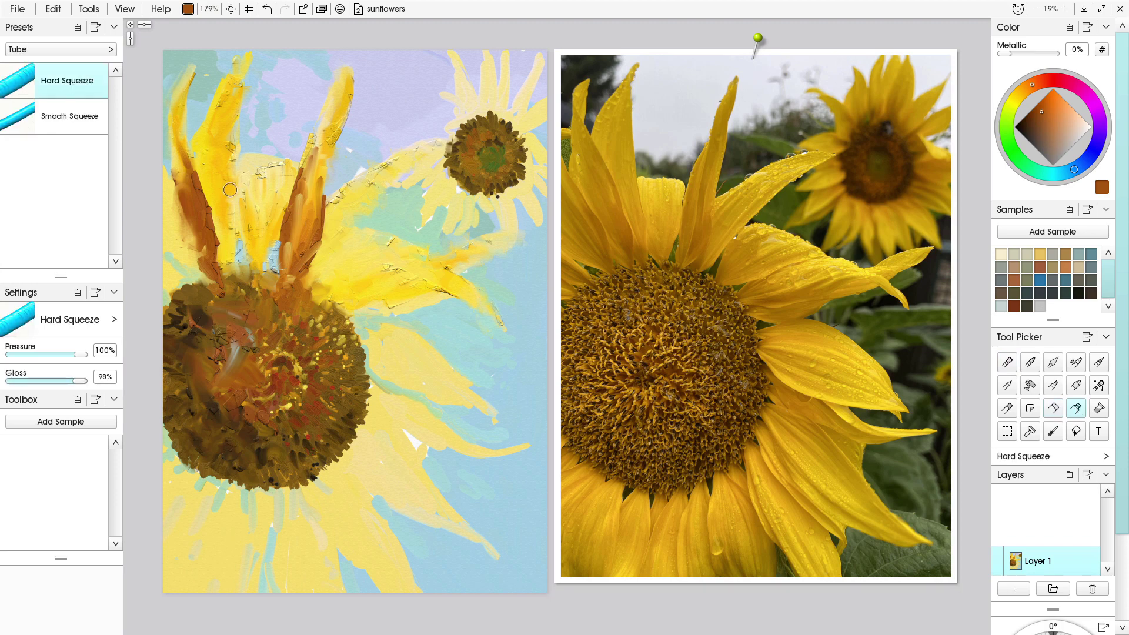
pyautogui.moveTo(234, 174); pyautogui.dragTo(240, 199)
pyautogui.keyDown('alt'); pyautogui.click(308, 235); pyautogui.keyUp('alt')
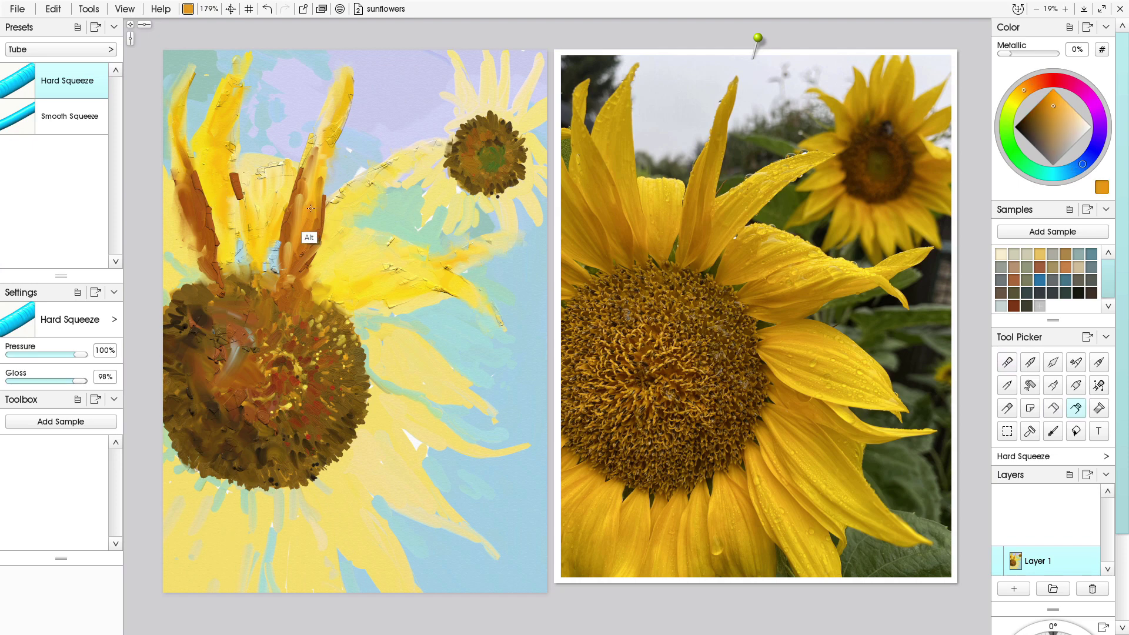
pyautogui.moveTo(234, 175); pyautogui.dragTo(234, 260)
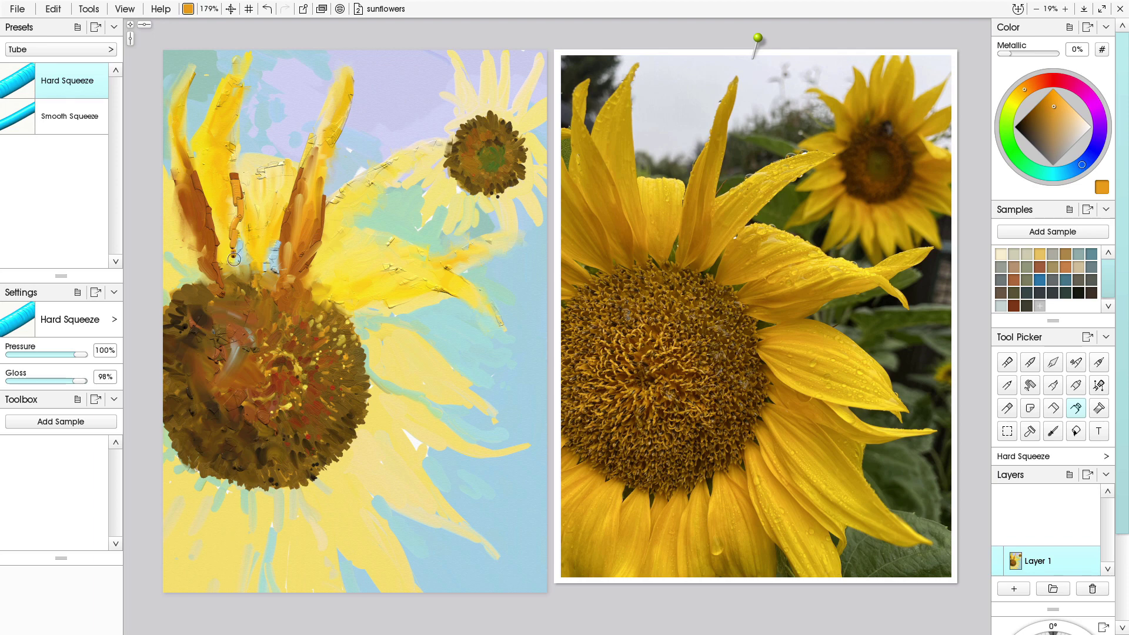
pyautogui.moveTo(223, 171)
pyautogui.mouseDown()
pyautogui.moveTo(231, 103)
pyautogui.moveTo(220, 156)
pyautogui.moveTo(233, 88)
pyautogui.mouseUp()
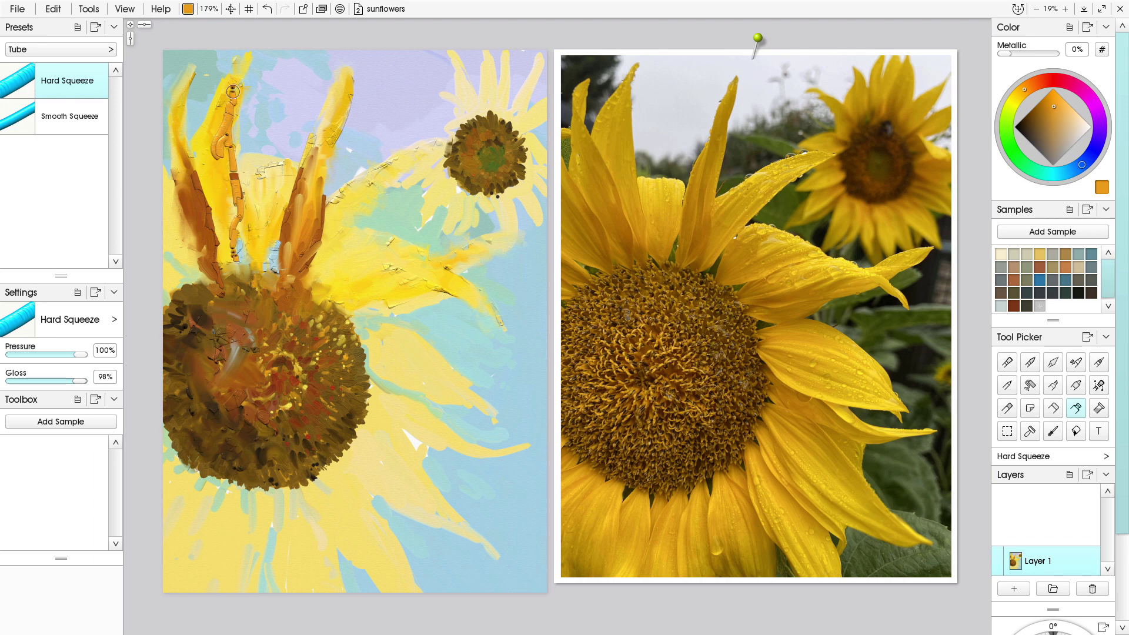
pyautogui.click(1007, 363)
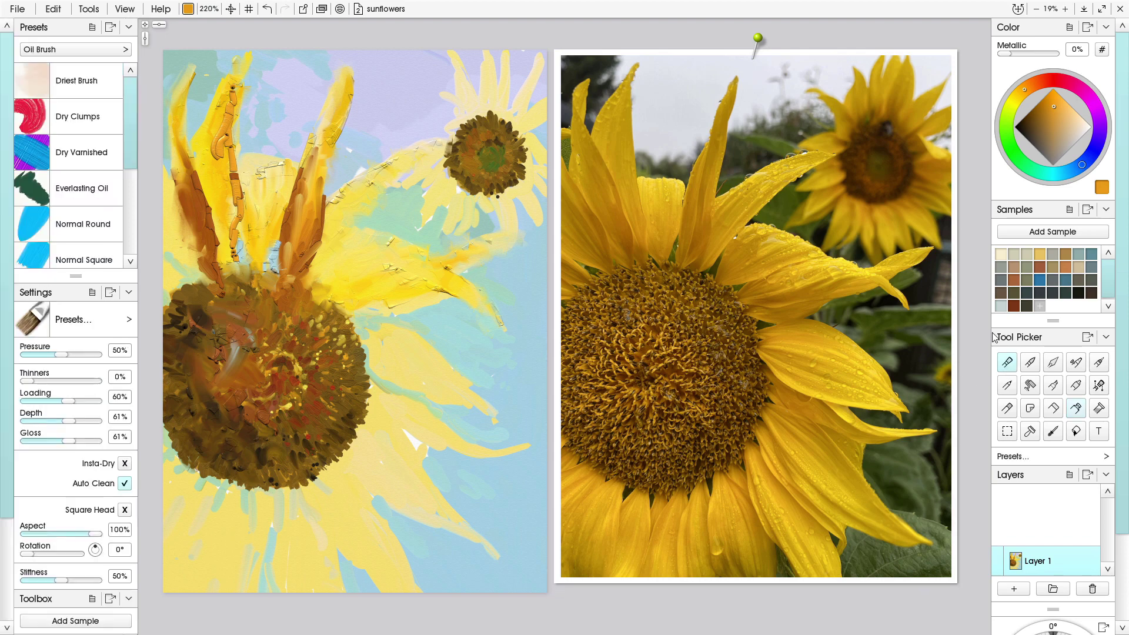
# Brush orange oil paint through the large sunflower's upper-left petals, blending it down toward the flower's dark centre
pyautogui.moveTo(223, 154)
pyautogui.mouseDown()
pyautogui.moveTo(230, 174)
pyautogui.moveTo(218, 127)
pyautogui.moveTo(213, 150)
pyautogui.moveTo(235, 67)
pyautogui.mouseUp()
pyautogui.moveTo(226, 154); pyautogui.dragTo(232, 233)
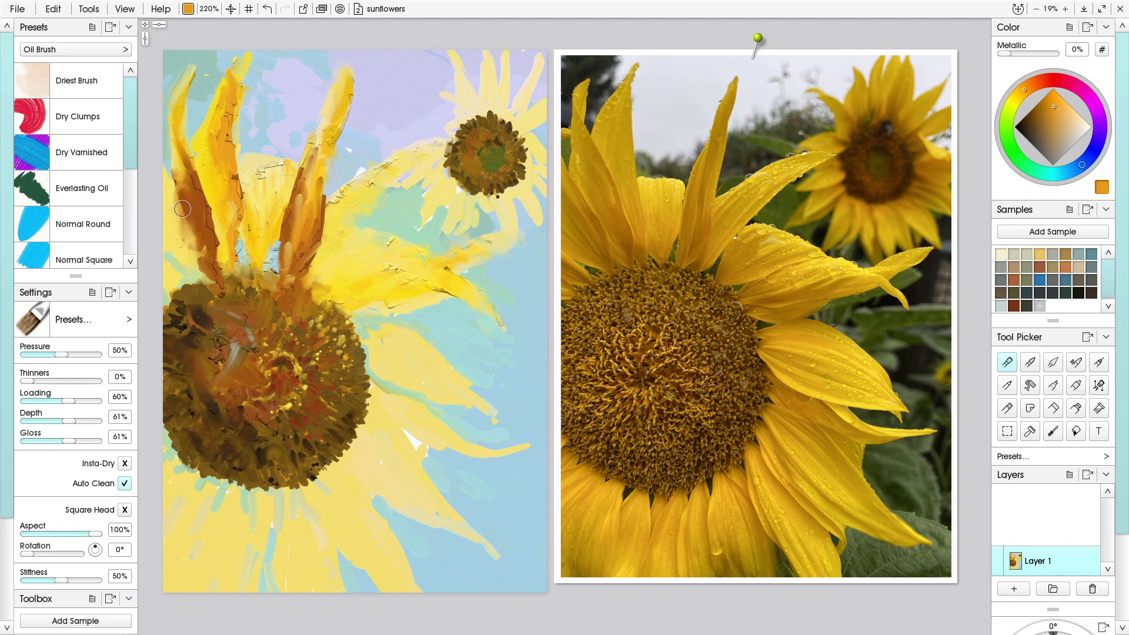
pyautogui.moveTo(181, 209)
pyautogui.mouseDown()
pyautogui.moveTo(196, 249)
pyautogui.moveTo(173, 214)
pyautogui.moveTo(187, 258)
pyautogui.mouseUp()
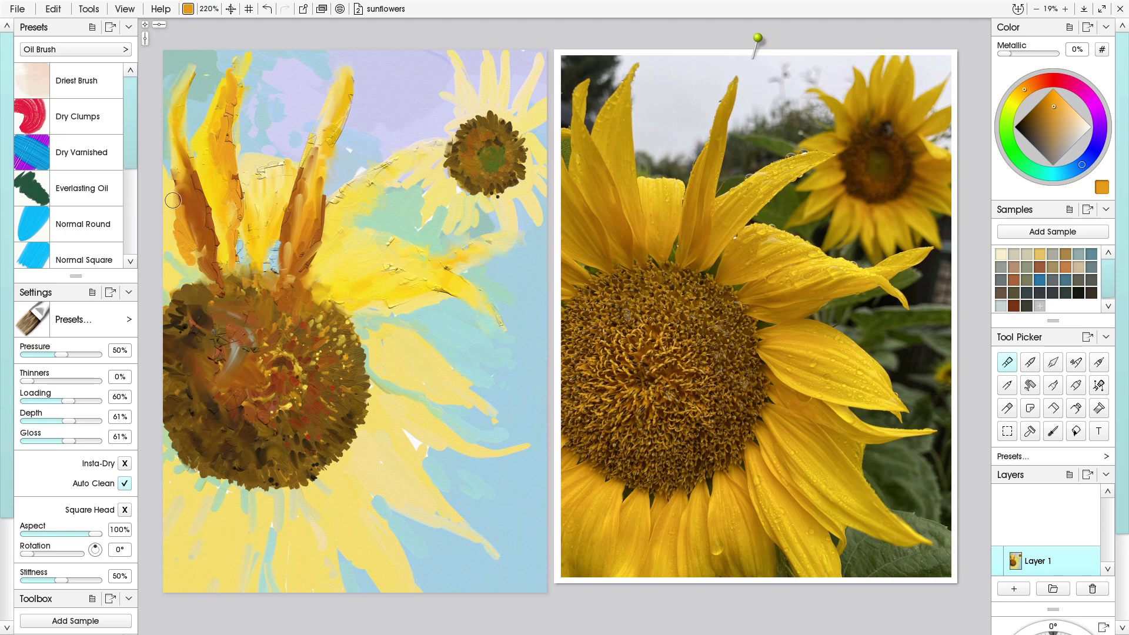
pyautogui.moveTo(166, 188); pyautogui.dragTo(186, 226)
pyautogui.moveTo(176, 203)
pyautogui.mouseDown()
pyautogui.moveTo(215, 294)
pyautogui.moveTo(201, 238)
pyautogui.moveTo(217, 304)
pyautogui.mouseUp()
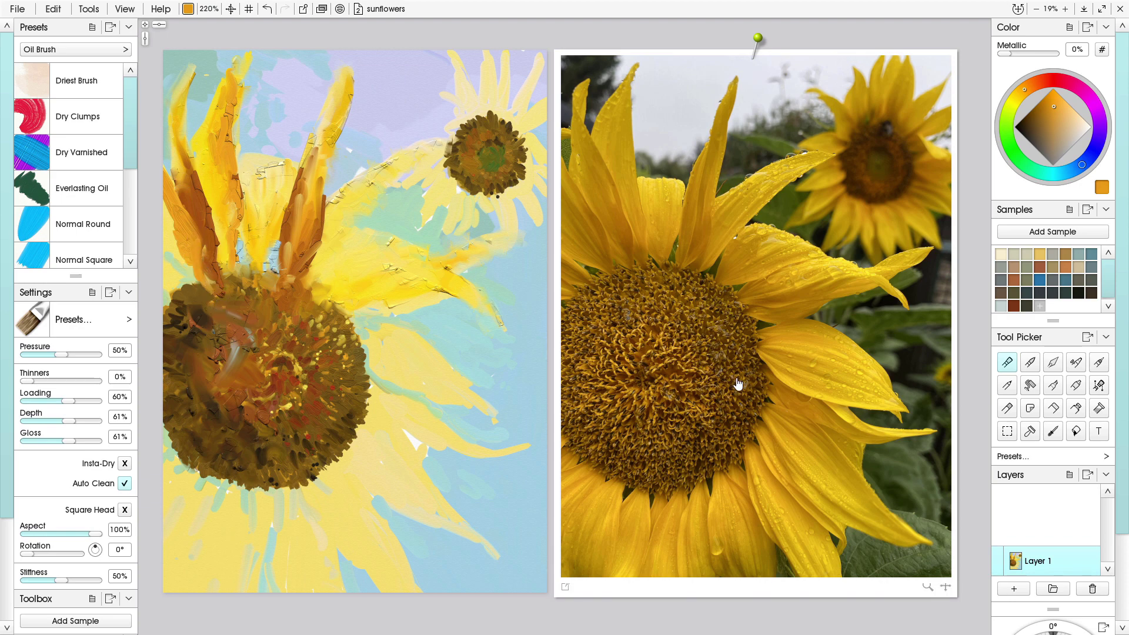
# Sample the burnt orange from the upper-left petals and lay Hard Squeeze tube strokes at the petal bases along the canvas's left edge
pyautogui.click(1078, 408)
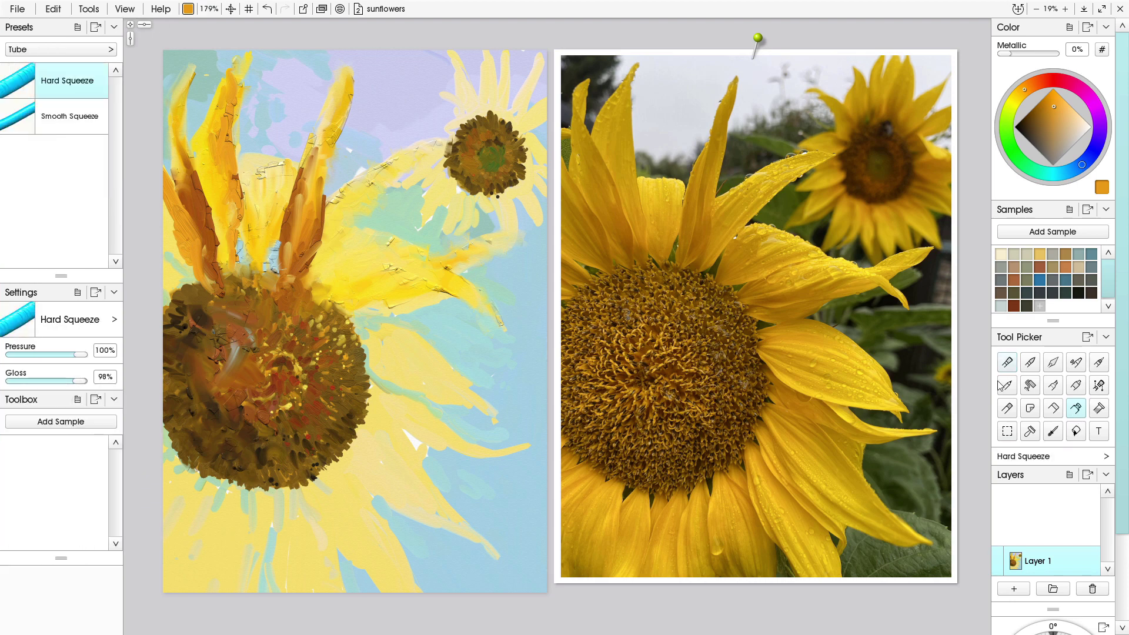
pyautogui.press('alt')
pyautogui.keyDown('alt'); pyautogui.click(200, 211); pyautogui.keyUp('alt')
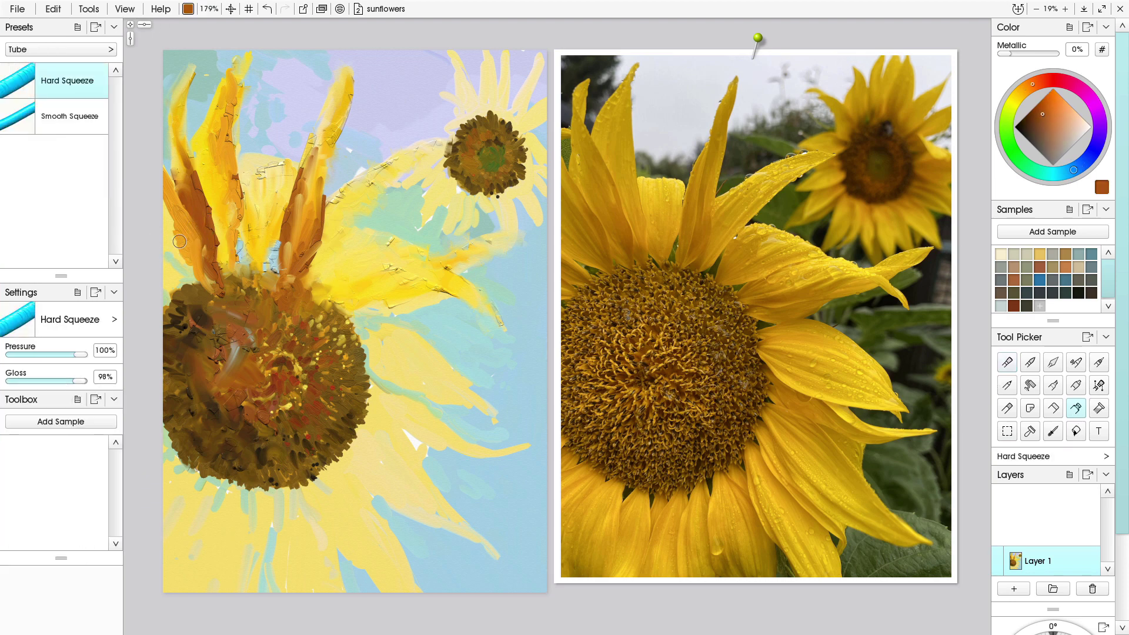
pyautogui.moveTo(180, 241)
pyautogui.mouseDown()
pyautogui.moveTo(204, 287)
pyautogui.moveTo(179, 255)
pyautogui.moveTo(195, 286)
pyautogui.moveTo(153, 250)
pyautogui.mouseUp()
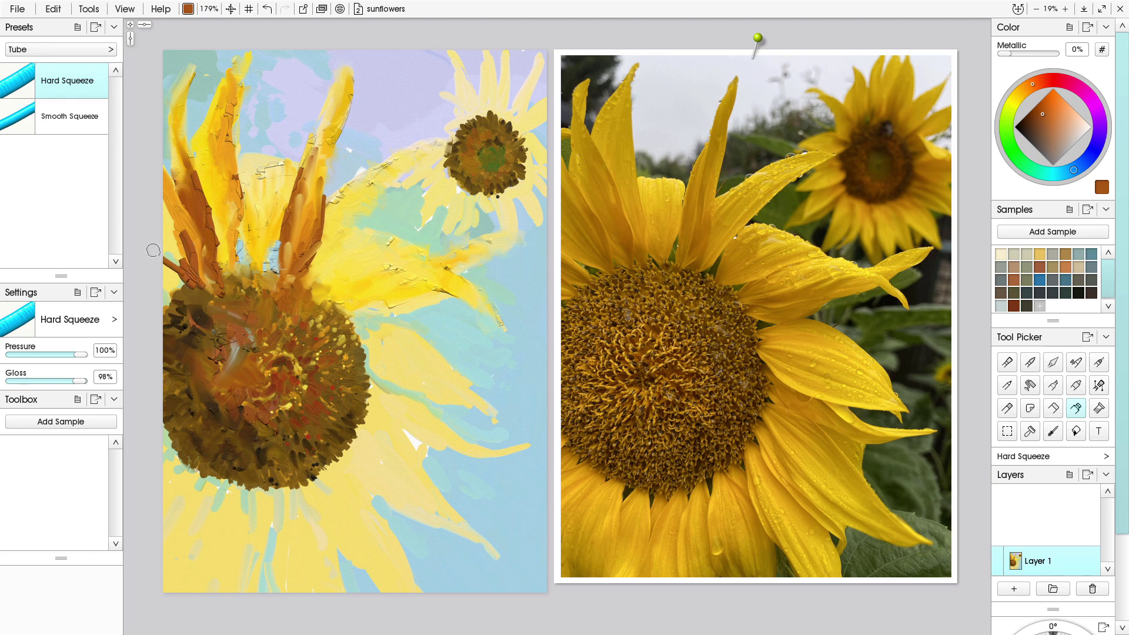
# Smudge the burnt-orange tube paint at the left petal bases toward the flower centre with the Hard Out Smudge knife
pyautogui.click(1052, 363)
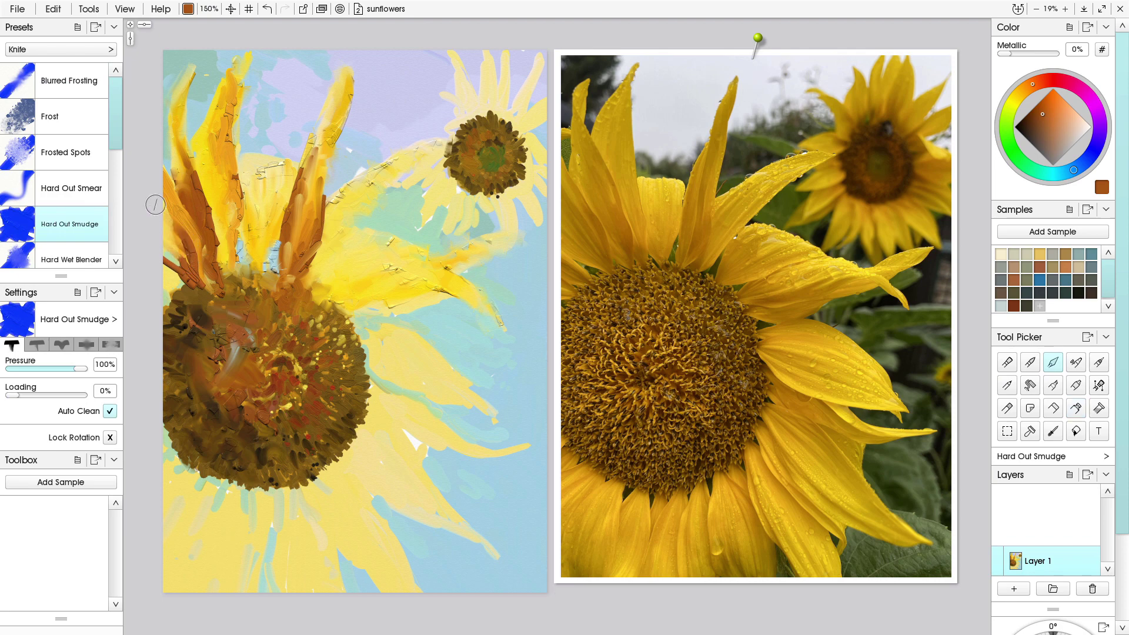
pyautogui.moveTo(182, 260); pyautogui.dragTo(204, 302)
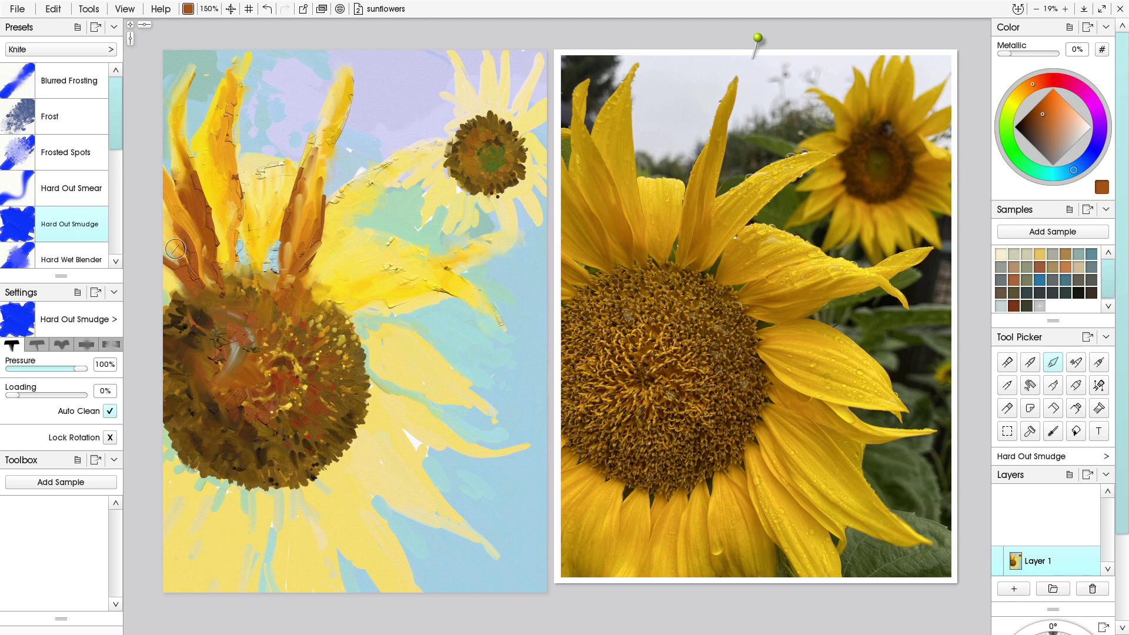
pyautogui.moveTo(174, 249)
pyautogui.mouseDown()
pyautogui.moveTo(200, 298)
pyautogui.moveTo(173, 233)
pyautogui.moveTo(204, 292)
pyautogui.moveTo(222, 282)
pyautogui.moveTo(193, 314)
pyautogui.moveTo(227, 372)
pyautogui.moveTo(201, 353)
pyautogui.mouseUp()
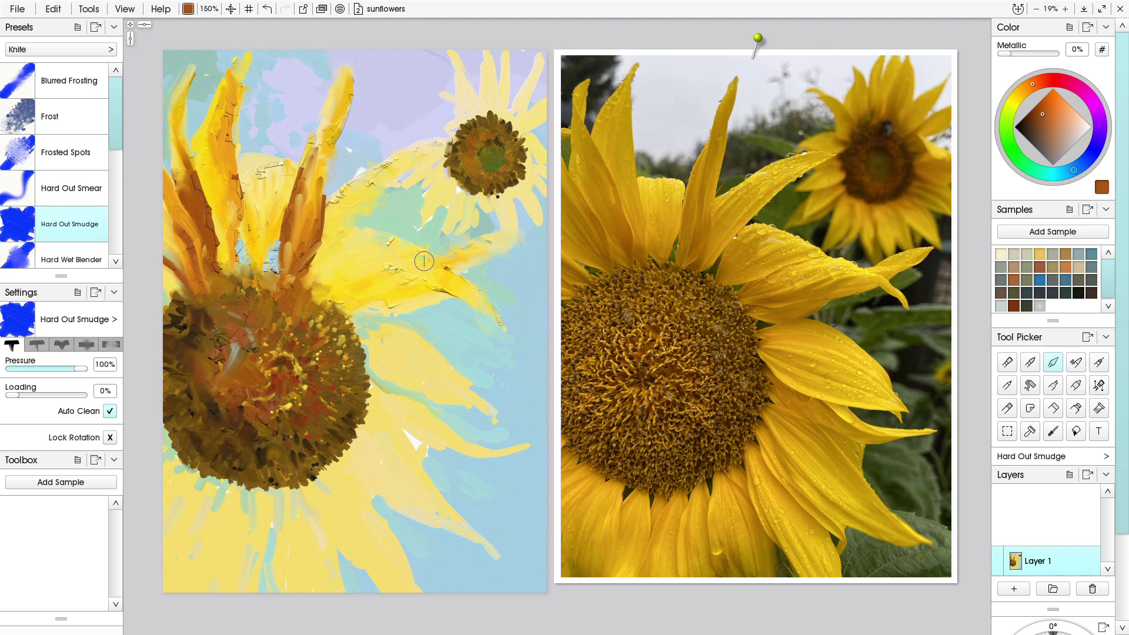
# Sample the pale blue between the petals and squeeze tube paint into the gaps along the top of the large flower's centre
pyautogui.keyDown('alt'); pyautogui.click(277, 265); pyautogui.keyUp('alt')
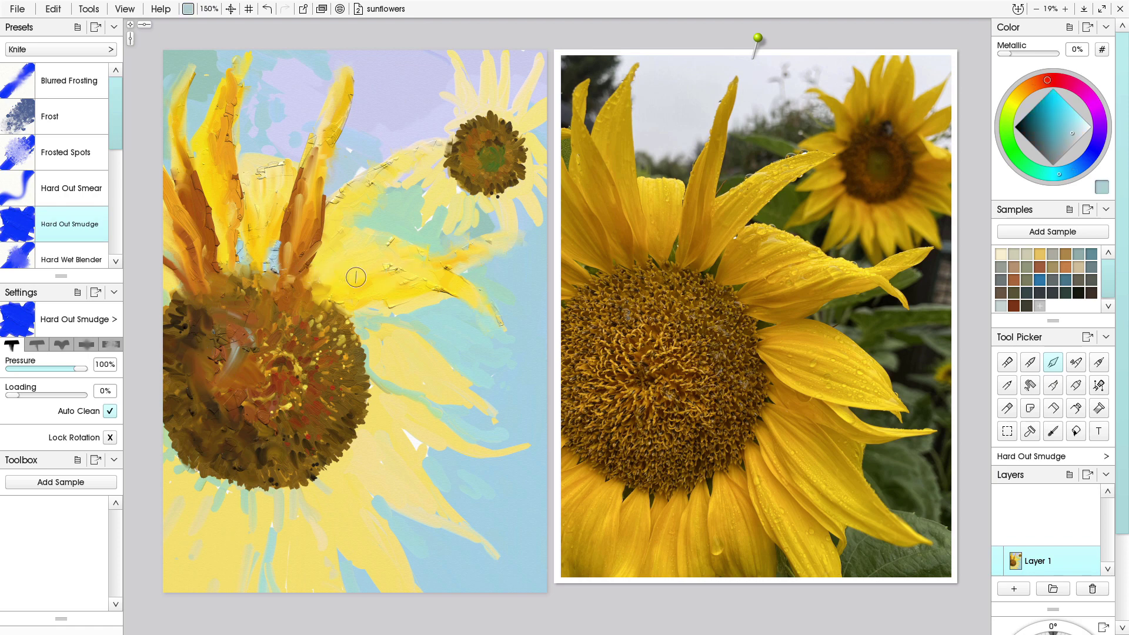
pyautogui.click(1076, 410)
pyautogui.moveTo(301, 275)
pyautogui.mouseDown()
pyautogui.moveTo(315, 260)
pyautogui.moveTo(303, 291)
pyautogui.mouseUp()
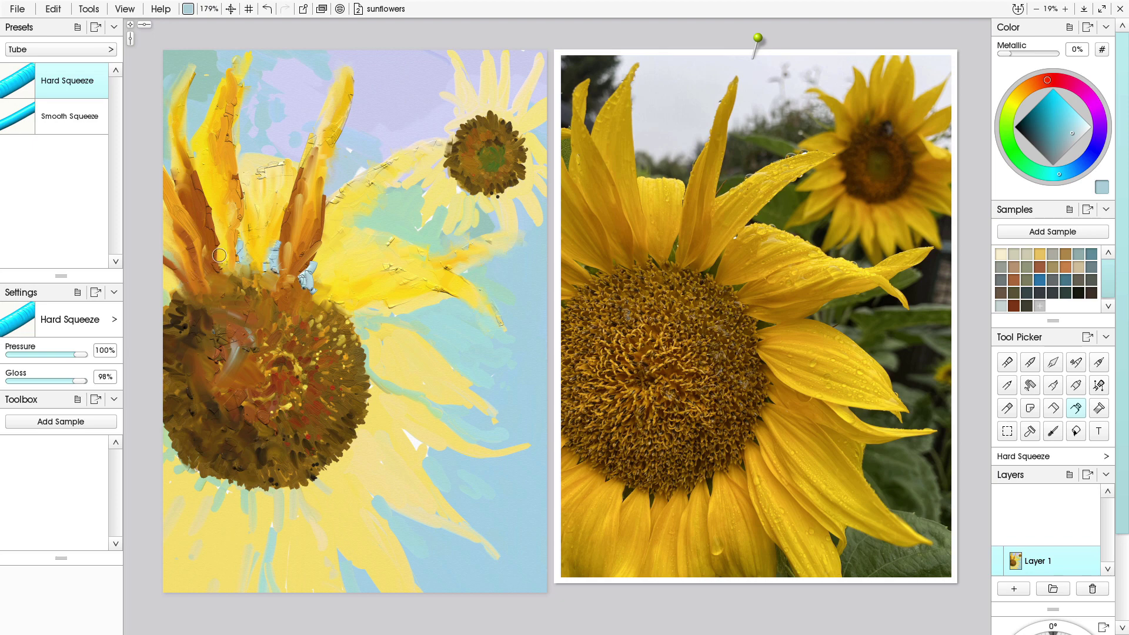
pyautogui.moveTo(219, 255); pyautogui.dragTo(220, 273)
# Blend the pale blue paint into the gaps between the petal bases with the Hard Out Smudge knife at 60% size
pyautogui.click(1054, 363)
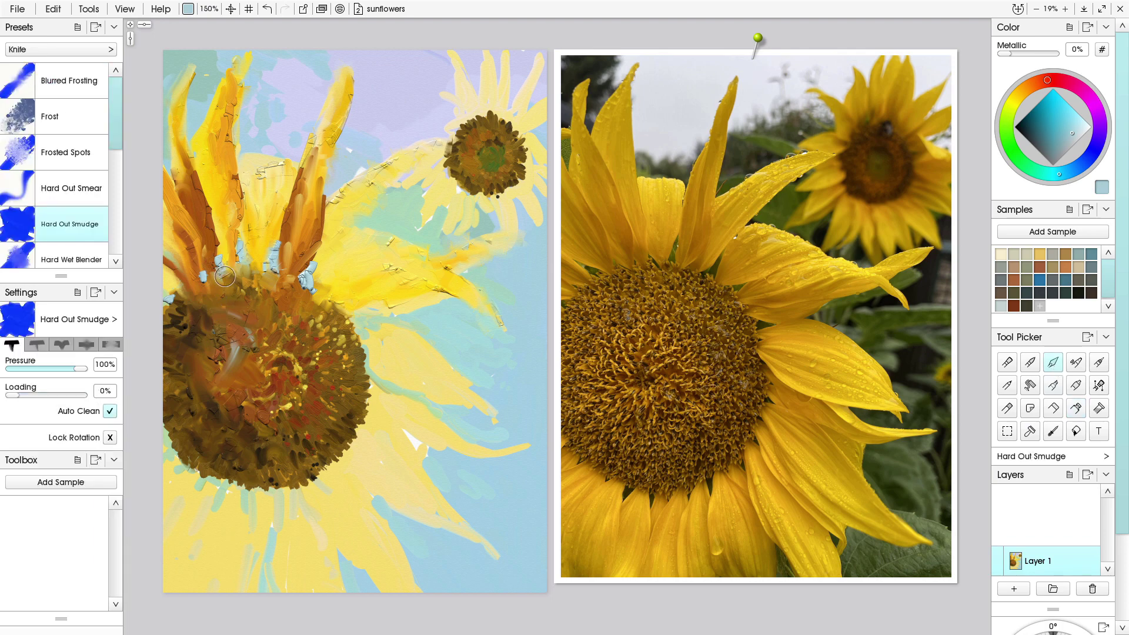
pyautogui.keyDown('shift'); pyautogui.moveTo(221, 277); pyautogui.dragTo(219, 264); pyautogui.keyUp('shift')
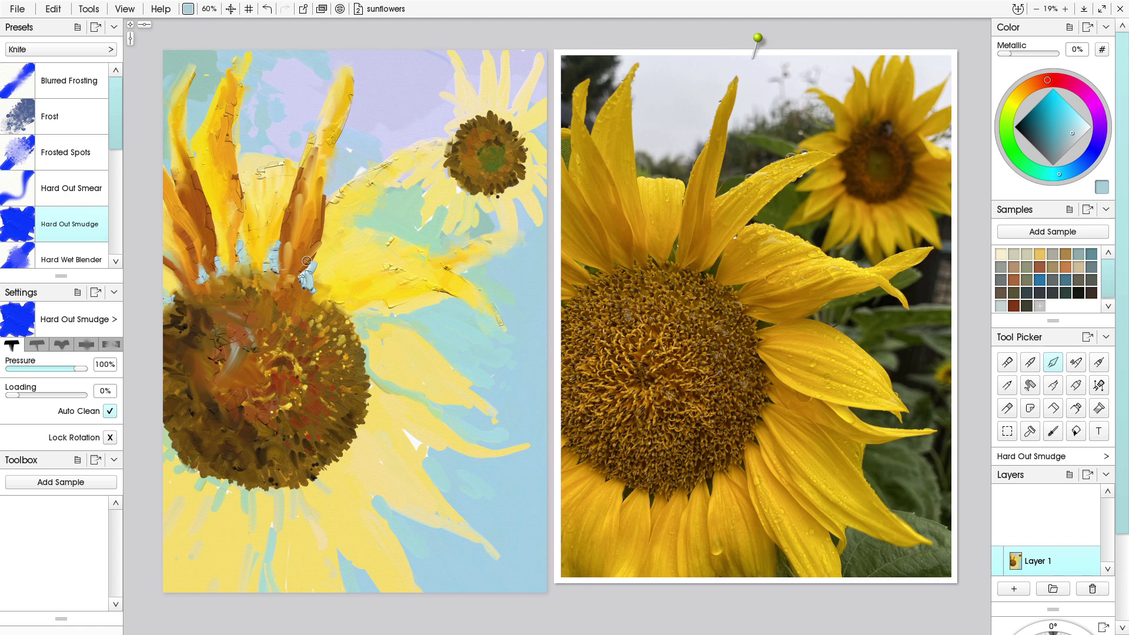
pyautogui.moveTo(307, 261); pyautogui.dragTo(307, 275)
# Choose a dark teal and fill the background with Hard Squeeze tube strokes in the upper-left corner and above the short central petal
pyautogui.click(1036, 130)
pyautogui.moveTo(1036, 129); pyautogui.dragTo(1043, 132)
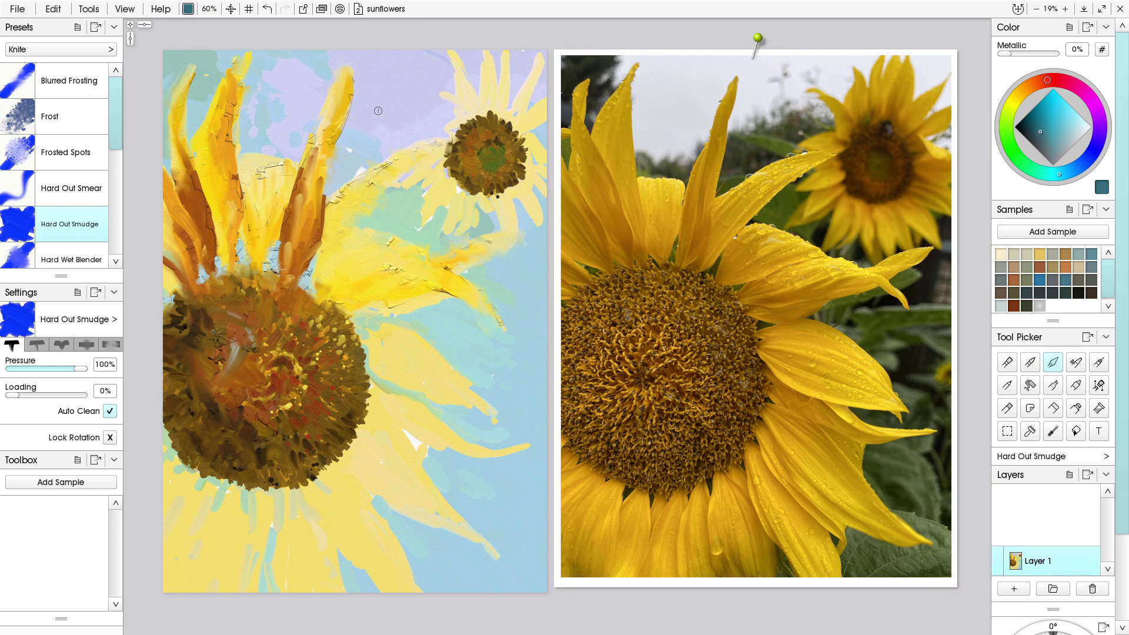
pyautogui.click(1076, 408)
pyautogui.moveTo(217, 72); pyautogui.dragTo(193, 157)
pyautogui.moveTo(202, 109)
pyautogui.mouseDown()
pyautogui.moveTo(194, 141)
pyautogui.moveTo(192, 120)
pyautogui.mouseUp()
pyautogui.moveTo(175, 59)
pyautogui.mouseDown()
pyautogui.moveTo(164, 90)
pyautogui.moveTo(181, 67)
pyautogui.moveTo(198, 67)
pyautogui.moveTo(172, 81)
pyautogui.moveTo(170, 172)
pyautogui.mouseUp()
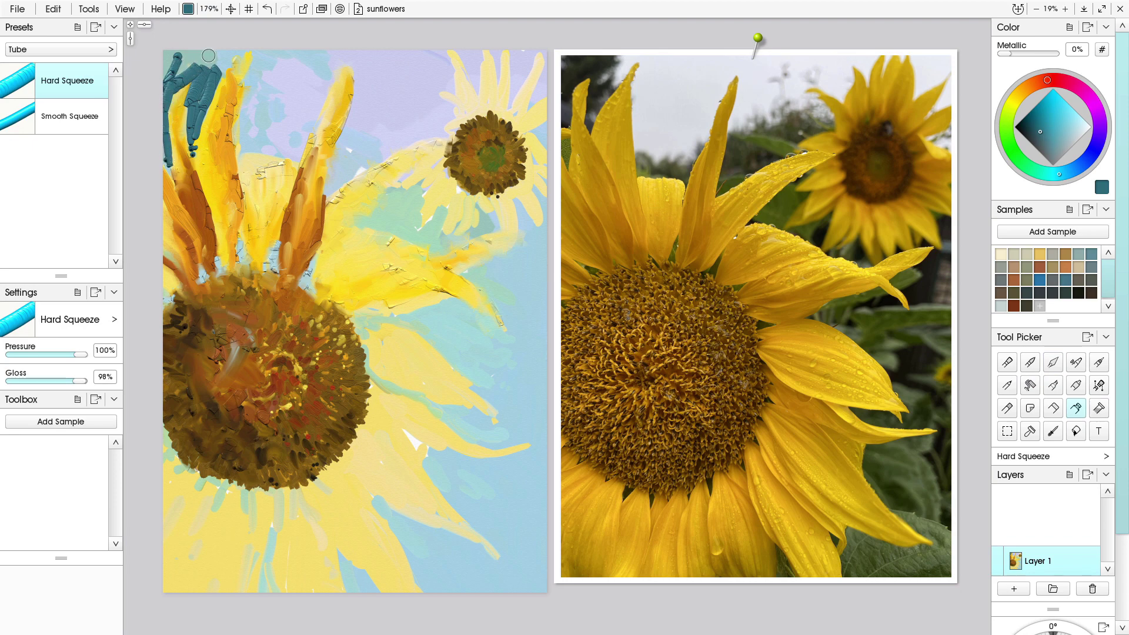
pyautogui.moveTo(209, 55)
pyautogui.mouseDown()
pyautogui.moveTo(178, 49)
pyautogui.moveTo(163, 62)
pyautogui.moveTo(167, 81)
pyautogui.moveTo(232, 44)
pyautogui.moveTo(208, 73)
pyautogui.moveTo(209, 49)
pyautogui.moveTo(201, 64)
pyautogui.moveTo(199, 84)
pyautogui.moveTo(213, 87)
pyautogui.moveTo(197, 103)
pyautogui.mouseUp()
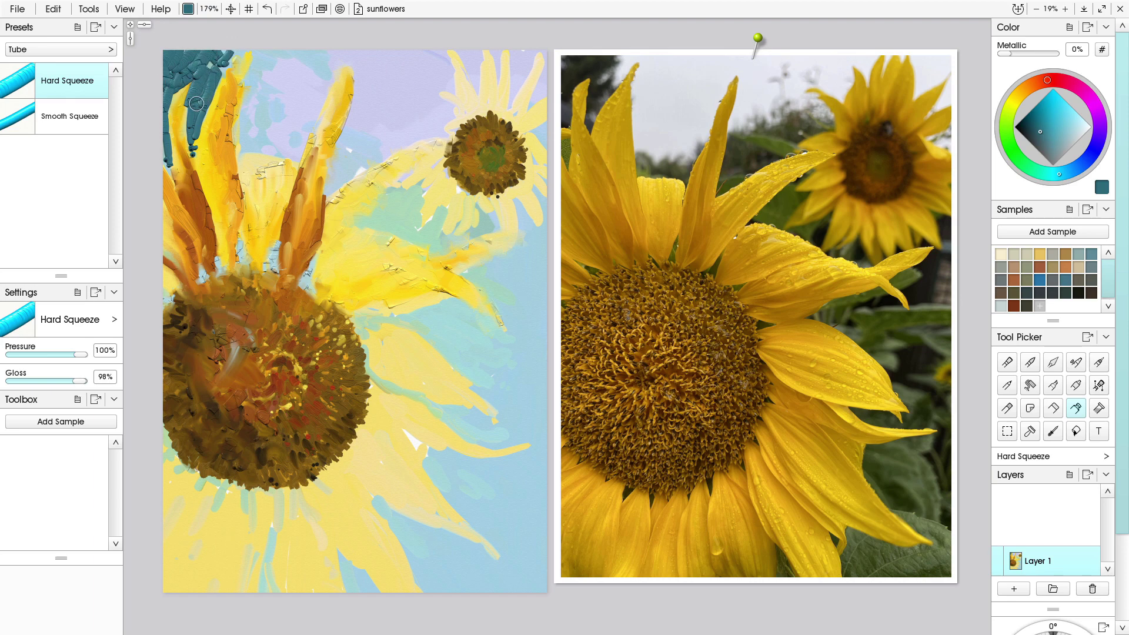
pyautogui.moveTo(260, 156)
pyautogui.mouseDown()
pyautogui.moveTo(240, 127)
pyautogui.moveTo(241, 152)
pyautogui.moveTo(260, 165)
pyautogui.moveTo(278, 158)
pyautogui.moveTo(291, 171)
pyautogui.moveTo(294, 161)
pyautogui.moveTo(291, 176)
pyautogui.moveTo(274, 156)
pyautogui.moveTo(283, 143)
pyautogui.moveTo(297, 157)
pyautogui.moveTo(291, 184)
pyautogui.moveTo(247, 172)
pyautogui.mouseUp()
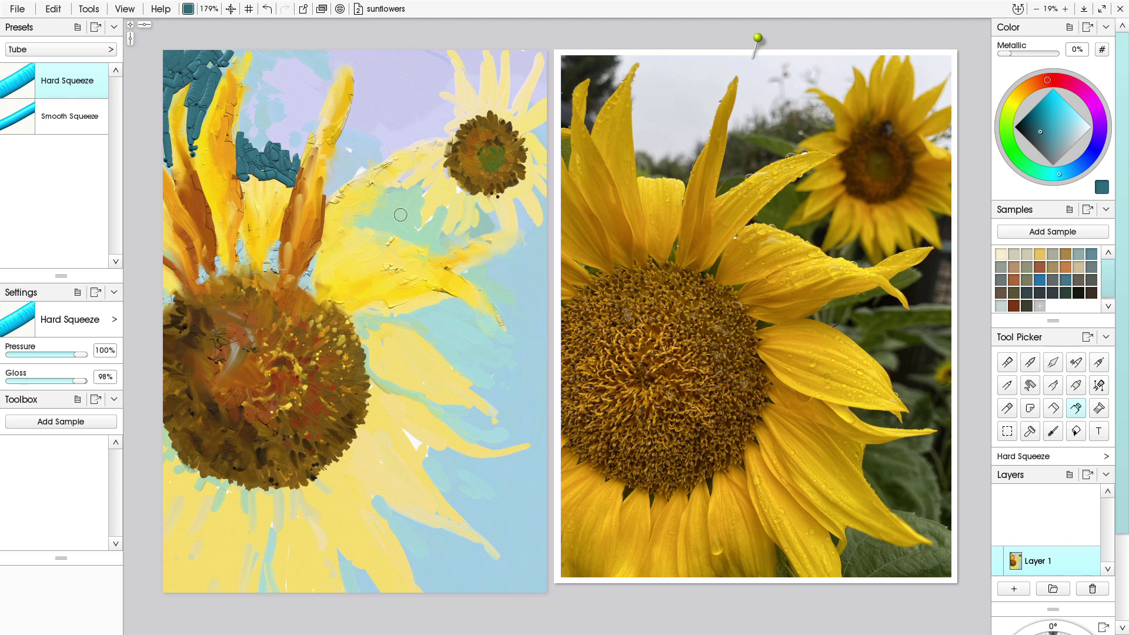
# Smudge the teal above the short central petal and in the upper-left corner with the Hard Out Smudge knife, using 160% size
pyautogui.click(1055, 366)
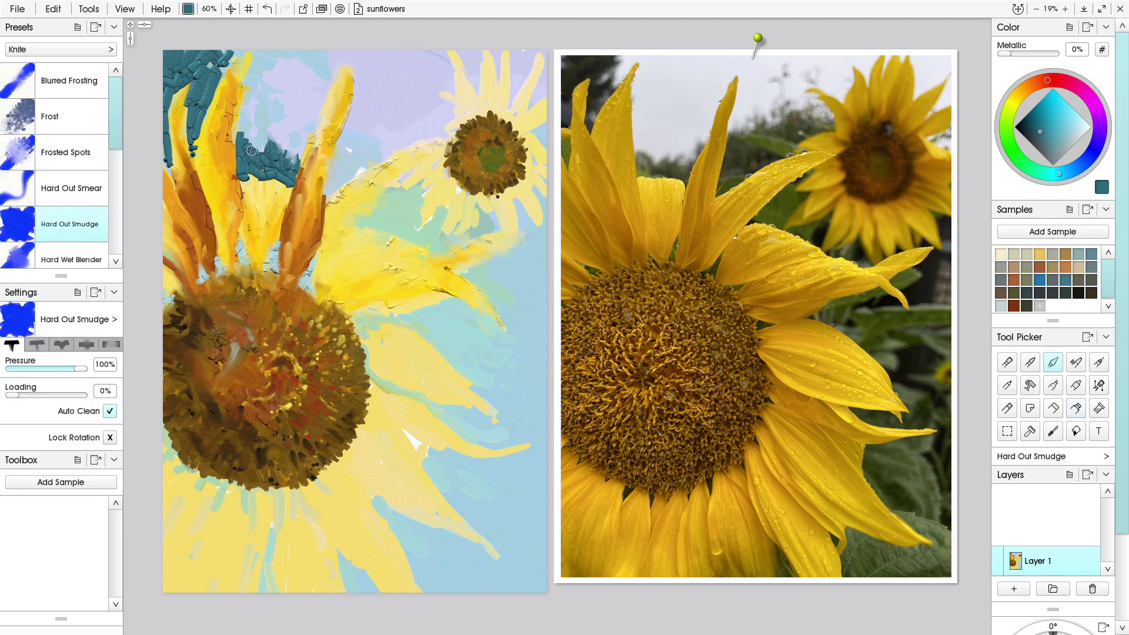
pyautogui.moveTo(251, 151)
pyautogui.mouseDown()
pyautogui.moveTo(239, 149)
pyautogui.moveTo(271, 165)
pyautogui.moveTo(250, 127)
pyautogui.moveTo(247, 156)
pyautogui.moveTo(253, 130)
pyautogui.moveTo(278, 177)
pyautogui.moveTo(248, 174)
pyautogui.moveTo(242, 162)
pyautogui.moveTo(285, 171)
pyautogui.moveTo(262, 120)
pyautogui.mouseUp()
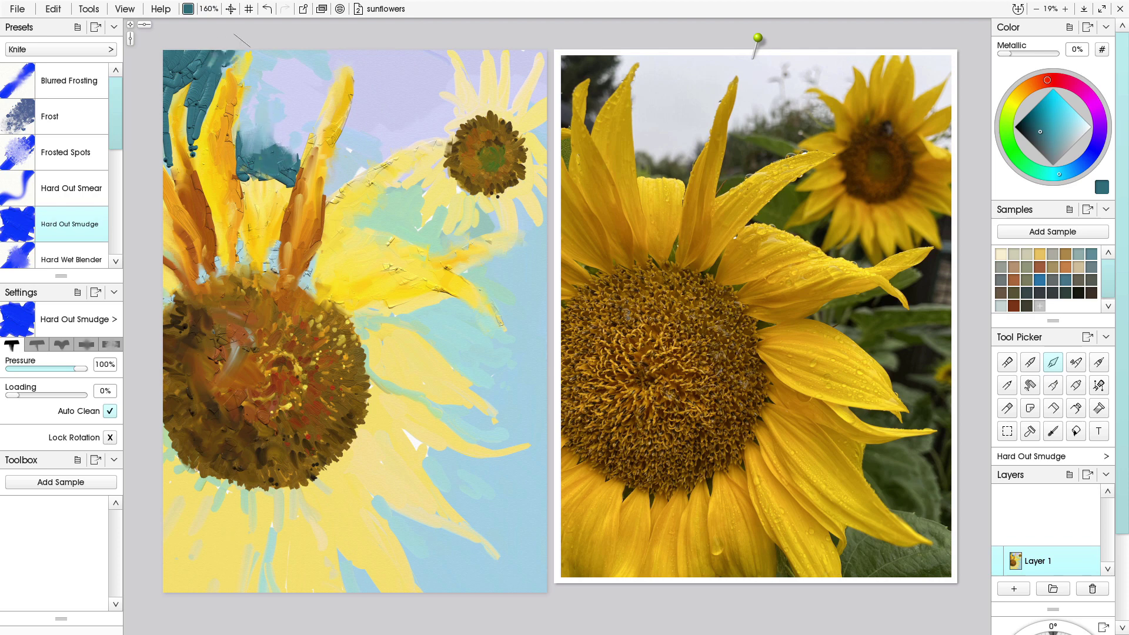
pyautogui.moveTo(233, 56)
pyautogui.mouseDown()
pyautogui.moveTo(215, 79)
pyautogui.moveTo(168, 59)
pyautogui.moveTo(208, 69)
pyautogui.moveTo(194, 117)
pyautogui.moveTo(177, 75)
pyautogui.mouseUp()
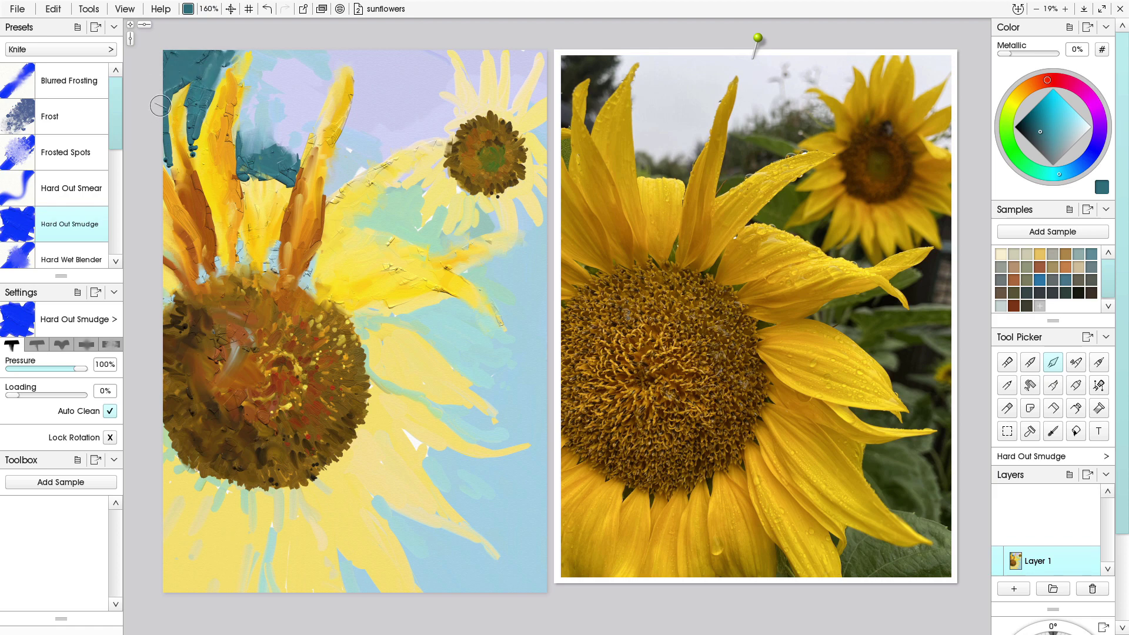
# Reduce the knife to 36% size and smudge the remaining teal along the left edge beside the outermost petals
pyautogui.press('[')
pyautogui.press('[')
pyautogui.press('[')
pyautogui.moveTo(169, 106); pyautogui.dragTo(167, 88)
pyautogui.keyDown('shift'); pyautogui.moveTo(169, 160); pyautogui.dragTo(167, 152); pyautogui.keyUp('shift')
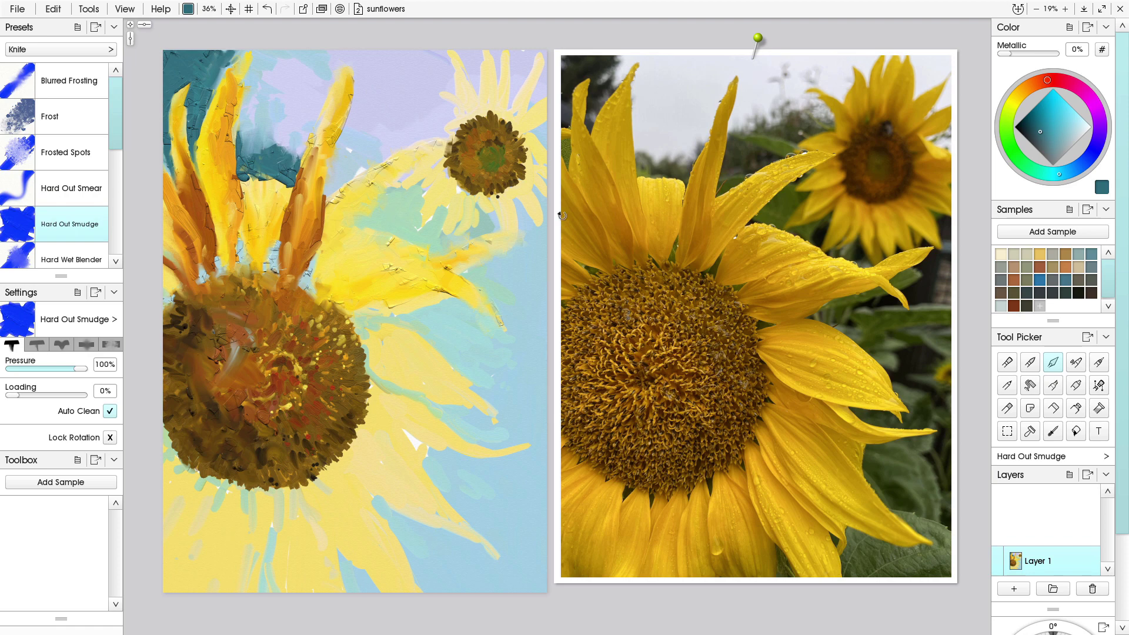
# Lay dark teal Hard Squeeze tube strokes in the background from the tall right petal toward the small sunflower
pyautogui.click(1078, 410)
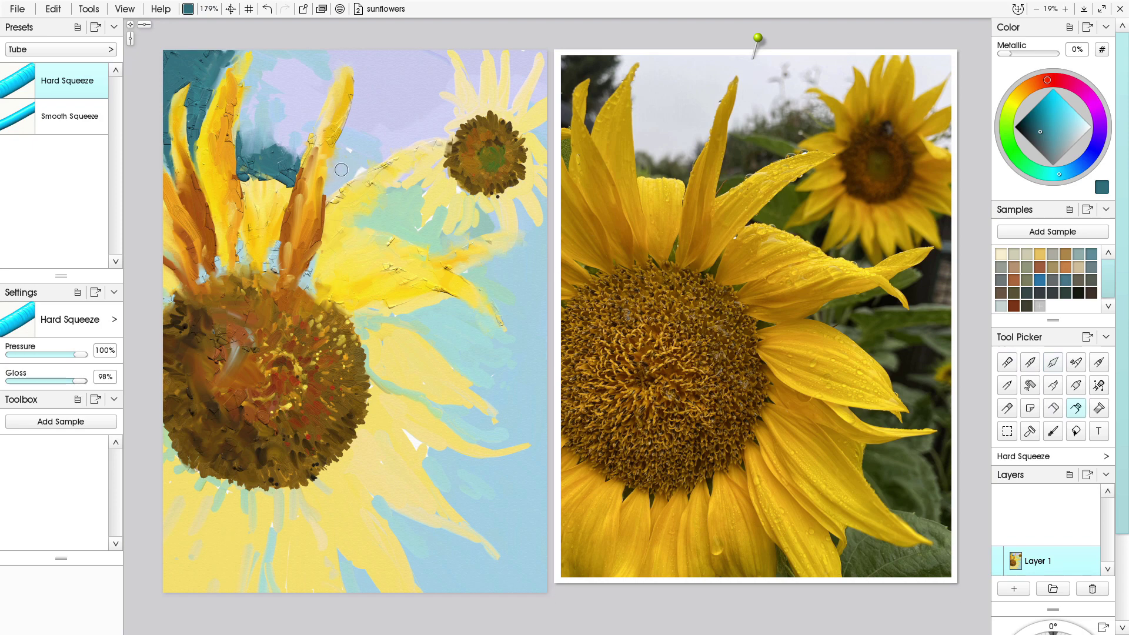
pyautogui.moveTo(341, 170)
pyautogui.mouseDown()
pyautogui.moveTo(333, 195)
pyautogui.moveTo(337, 173)
pyautogui.moveTo(330, 198)
pyautogui.moveTo(331, 175)
pyautogui.moveTo(328, 192)
pyautogui.moveTo(383, 157)
pyautogui.moveTo(352, 174)
pyautogui.moveTo(374, 158)
pyautogui.moveTo(356, 170)
pyautogui.moveTo(368, 146)
pyautogui.moveTo(379, 154)
pyautogui.moveTo(358, 139)
pyautogui.moveTo(366, 119)
pyautogui.moveTo(359, 160)
pyautogui.mouseUp()
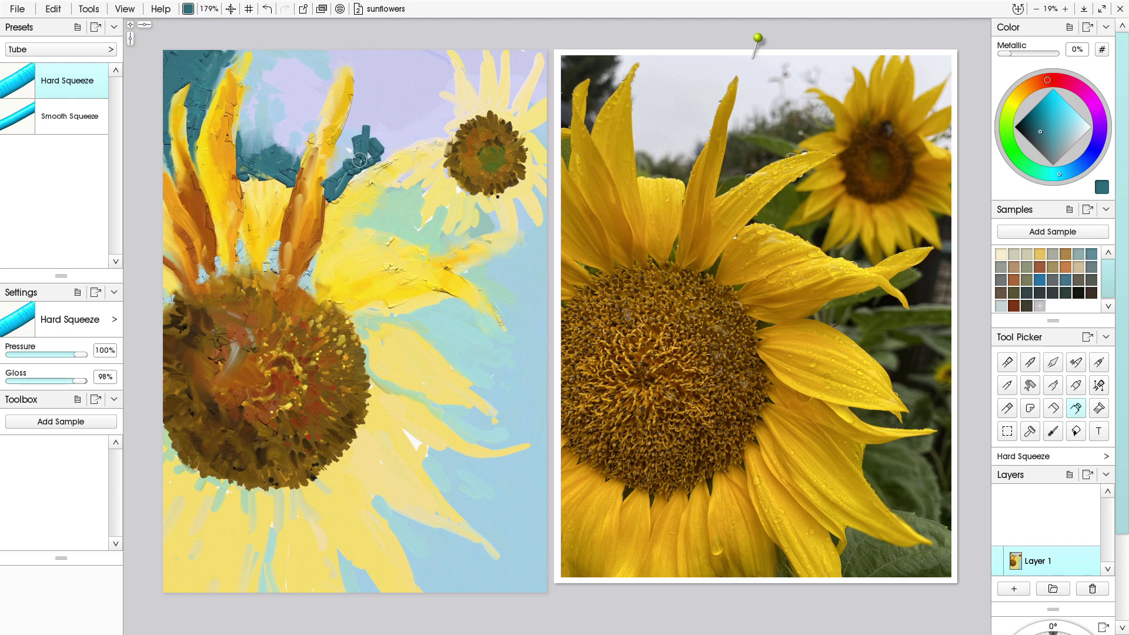
pyautogui.moveTo(432, 129)
pyautogui.mouseDown()
pyautogui.moveTo(393, 143)
pyautogui.moveTo(442, 131)
pyautogui.moveTo(397, 140)
pyautogui.moveTo(421, 133)
pyautogui.moveTo(380, 125)
pyautogui.moveTo(400, 140)
pyautogui.moveTo(383, 147)
pyautogui.moveTo(384, 128)
pyautogui.moveTo(401, 146)
pyautogui.moveTo(380, 156)
pyautogui.mouseUp()
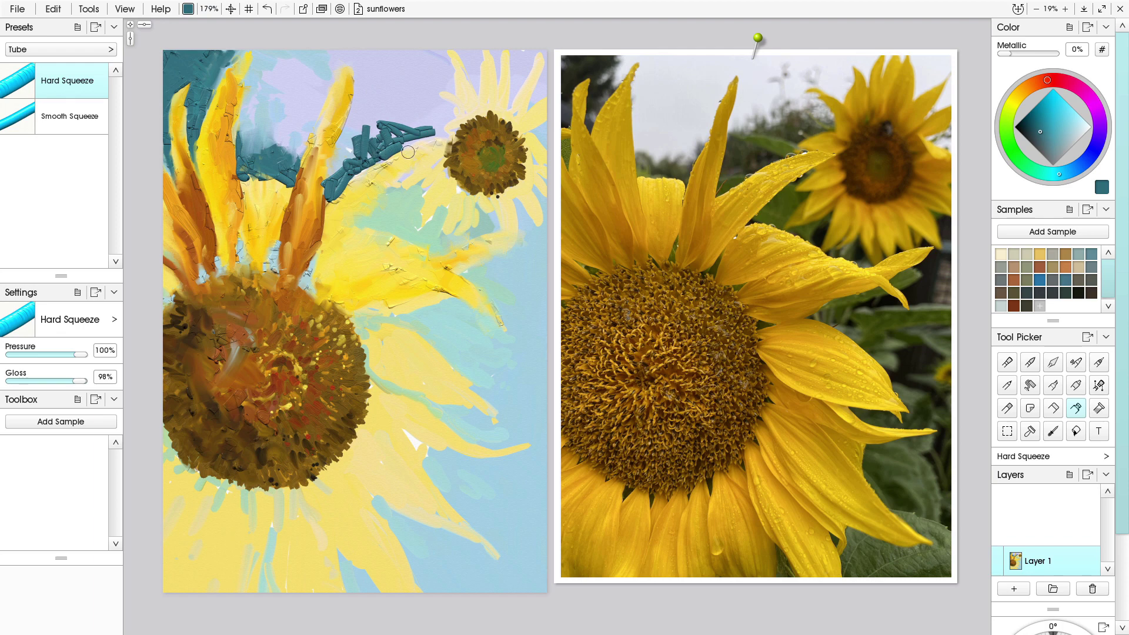
# Mix an olive green and squeeze tube strokes onto the background just left of the small sunflower
pyautogui.click(1010, 129)
pyautogui.moveTo(1043, 134); pyautogui.dragTo(1039, 116)
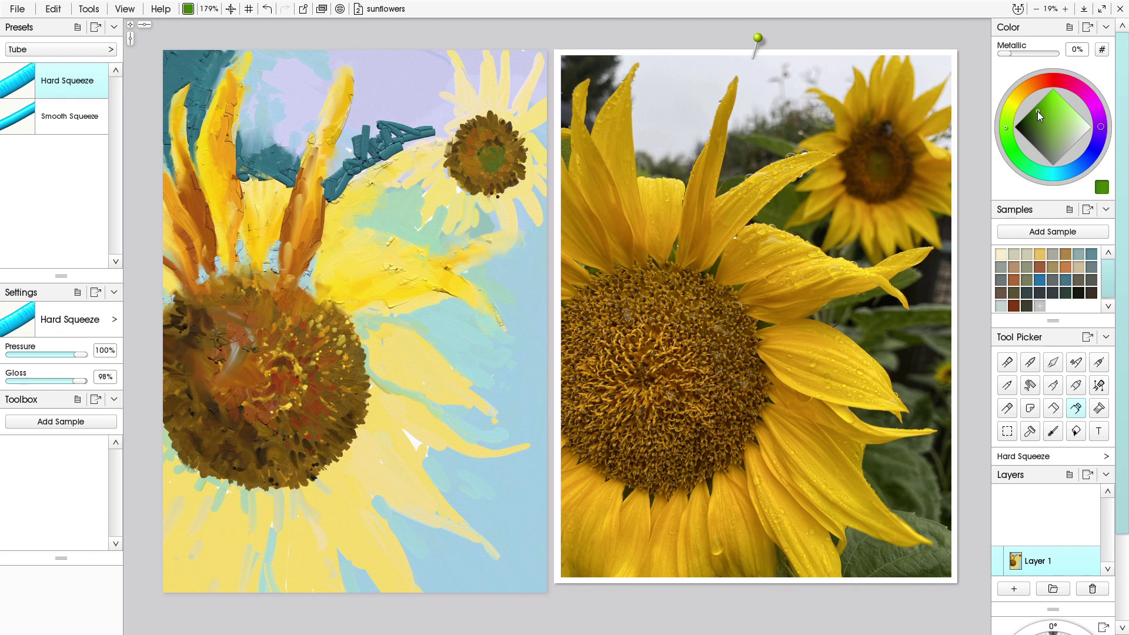
pyautogui.click(1007, 119)
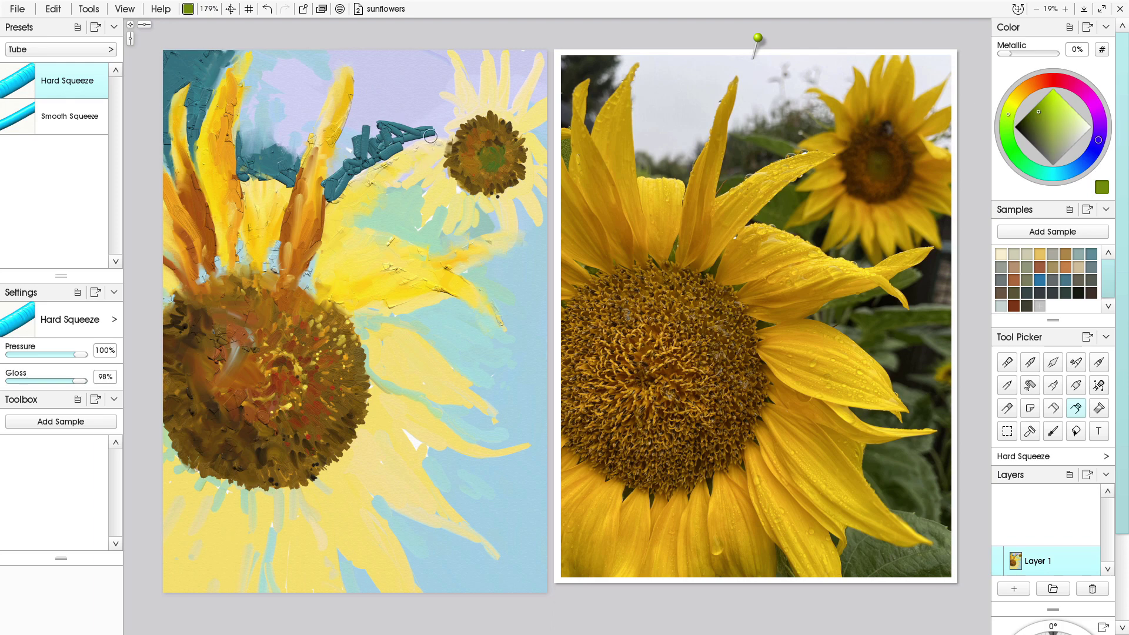
pyautogui.moveTo(442, 137); pyautogui.dragTo(393, 124)
# Squeeze olive-green tube strokes and dots into the gap between the two large right-hand petals and at their base
pyautogui.moveTo(404, 206)
pyautogui.mouseDown()
pyautogui.moveTo(382, 214)
pyautogui.moveTo(413, 193)
pyautogui.moveTo(403, 212)
pyautogui.moveTo(417, 230)
pyautogui.moveTo(405, 202)
pyautogui.moveTo(398, 214)
pyautogui.moveTo(425, 182)
pyautogui.moveTo(406, 228)
pyautogui.mouseUp()
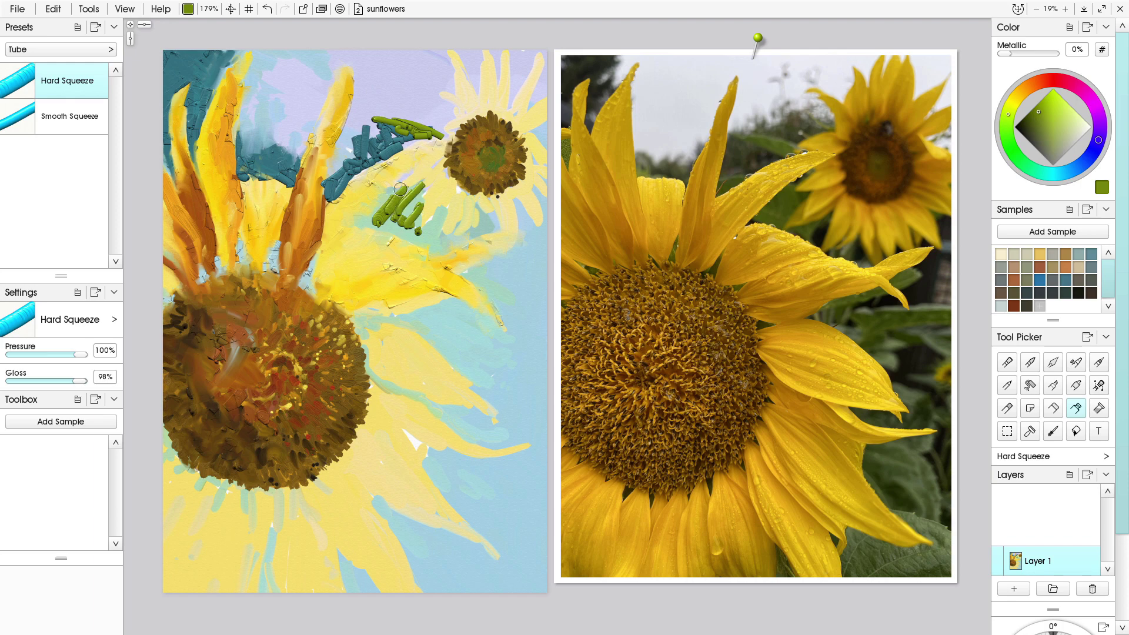
pyautogui.moveTo(401, 188); pyautogui.dragTo(360, 234)
pyautogui.moveTo(332, 269); pyautogui.dragTo(312, 293)
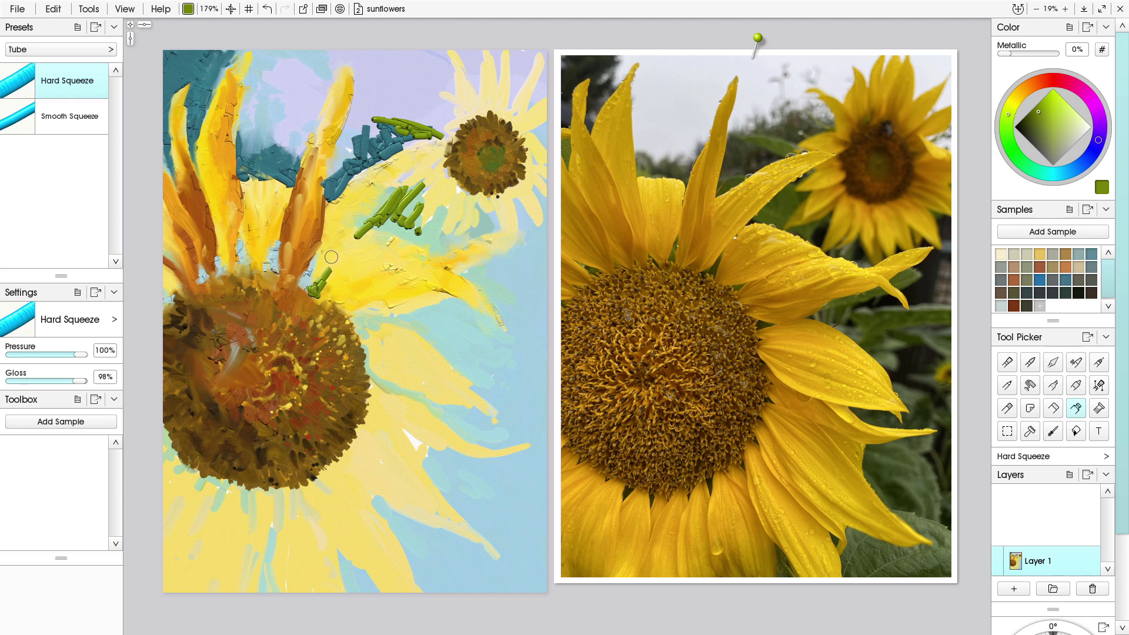
pyautogui.moveTo(368, 235)
pyautogui.mouseDown()
pyautogui.moveTo(401, 242)
pyautogui.moveTo(388, 218)
pyautogui.moveTo(425, 251)
pyautogui.moveTo(370, 224)
pyautogui.moveTo(421, 247)
pyautogui.mouseUp()
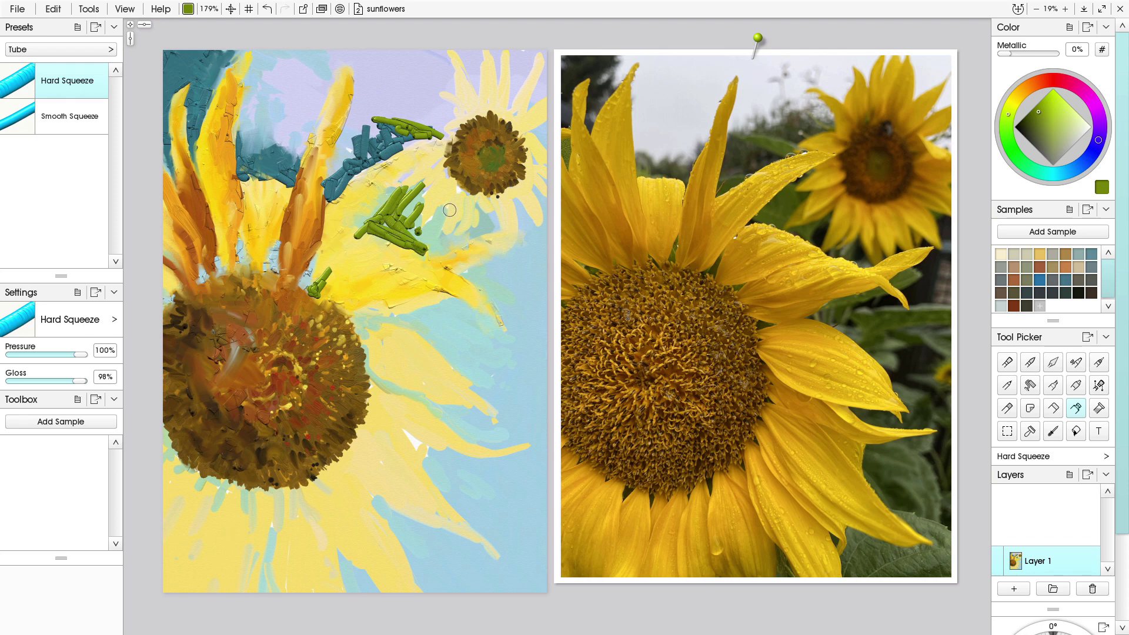
pyautogui.moveTo(449, 210)
pyautogui.mouseDown()
pyautogui.moveTo(440, 239)
pyautogui.moveTo(445, 205)
pyautogui.moveTo(414, 234)
pyautogui.moveTo(430, 250)
pyautogui.moveTo(434, 230)
pyautogui.moveTo(414, 242)
pyautogui.moveTo(462, 248)
pyautogui.mouseUp()
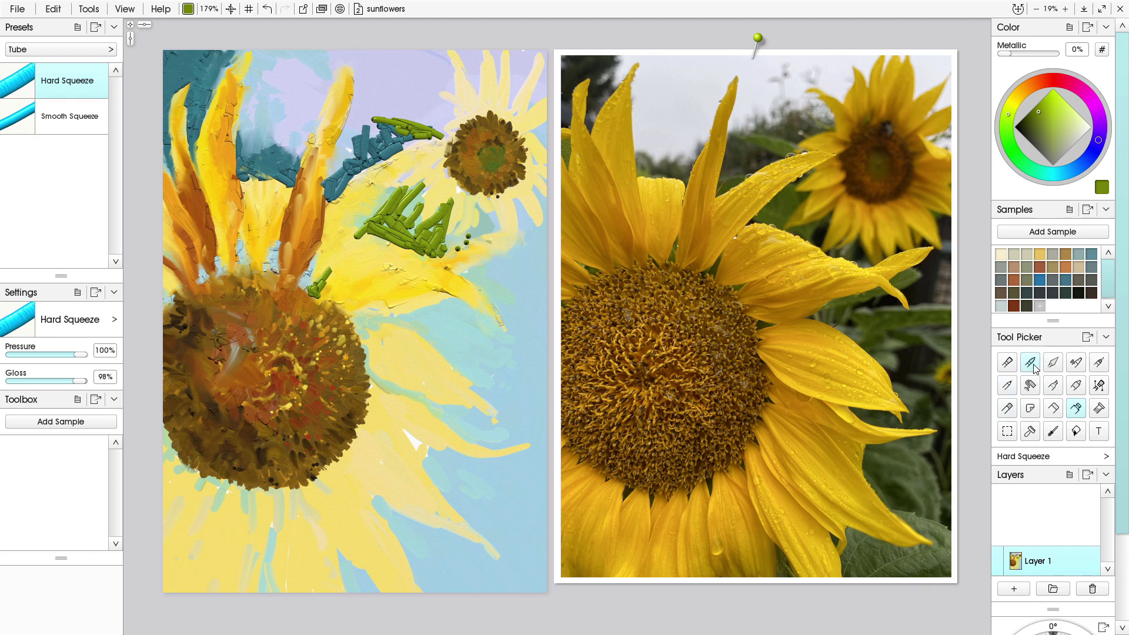
# Smudge the teal and green paint between the tall right petal and the small sunflower with the Hard Out Smudge knife, using 136% size
pyautogui.click(1053, 363)
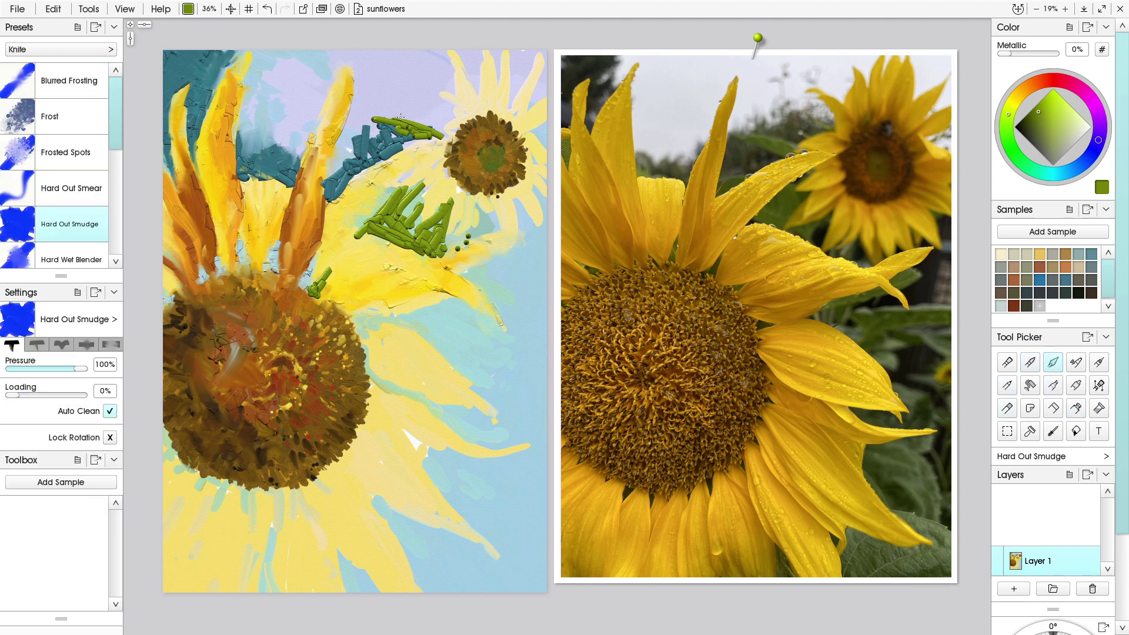
pyautogui.moveTo(393, 135)
pyautogui.mouseDown()
pyautogui.moveTo(387, 123)
pyautogui.moveTo(438, 123)
pyautogui.moveTo(433, 134)
pyautogui.moveTo(383, 121)
pyautogui.moveTo(378, 105)
pyautogui.moveTo(376, 139)
pyautogui.moveTo(393, 116)
pyautogui.moveTo(370, 129)
pyautogui.moveTo(403, 106)
pyautogui.moveTo(412, 118)
pyautogui.moveTo(380, 142)
pyautogui.moveTo(371, 134)
pyautogui.moveTo(412, 141)
pyautogui.moveTo(356, 153)
pyautogui.moveTo(337, 174)
pyautogui.moveTo(347, 140)
pyautogui.moveTo(336, 177)
pyautogui.moveTo(365, 132)
pyautogui.moveTo(322, 163)
pyautogui.moveTo(342, 132)
pyautogui.moveTo(360, 140)
pyautogui.moveTo(346, 148)
pyautogui.mouseUp()
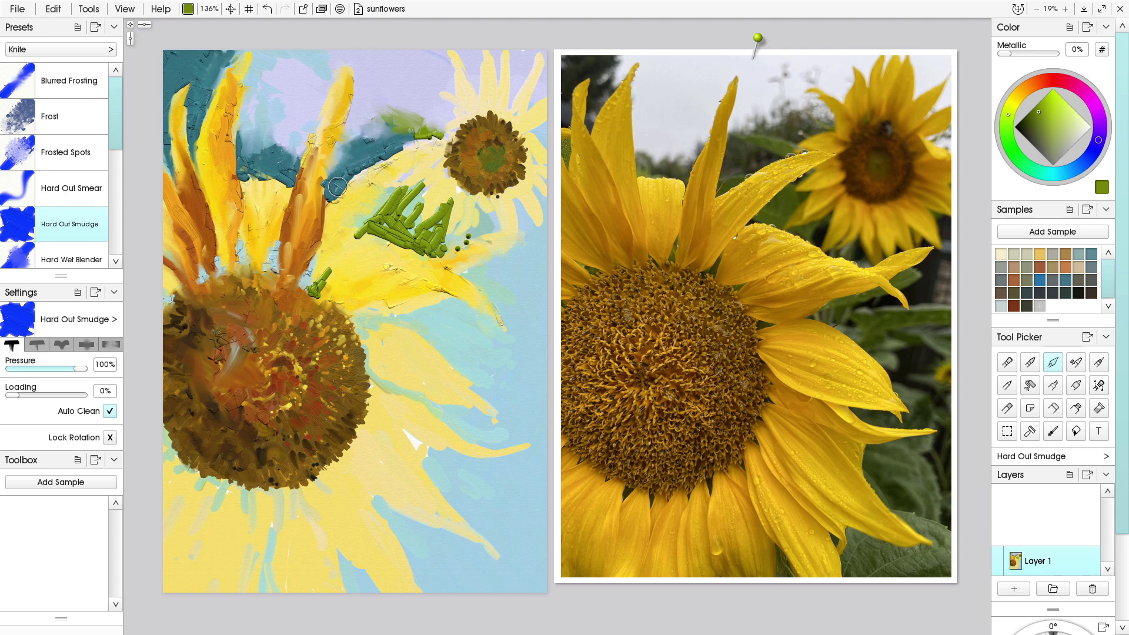
pyautogui.moveTo(337, 187)
pyautogui.mouseDown()
pyautogui.moveTo(330, 209)
pyautogui.moveTo(360, 158)
pyautogui.moveTo(376, 165)
pyautogui.moveTo(394, 150)
pyautogui.moveTo(380, 173)
pyautogui.moveTo(423, 138)
pyautogui.moveTo(389, 159)
pyautogui.moveTo(371, 190)
pyautogui.mouseUp()
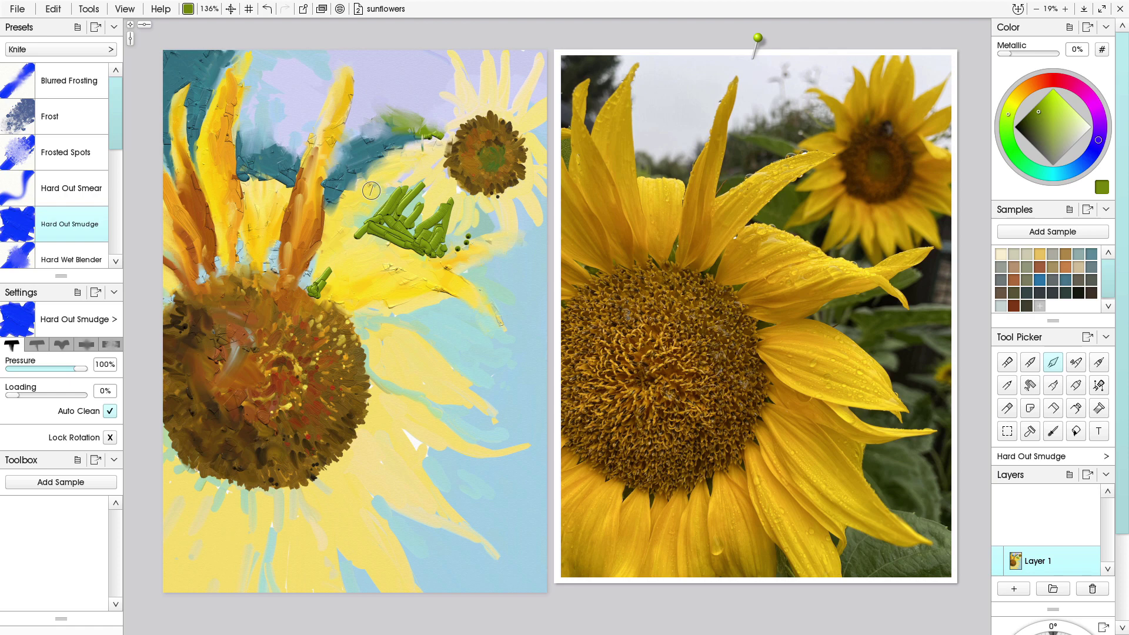
# Smudge the olive-green patch between the two large right-hand petals into a soft background shape with the knife
pyautogui.moveTo(378, 223)
pyautogui.mouseDown()
pyautogui.moveTo(425, 178)
pyautogui.moveTo(408, 234)
pyautogui.moveTo(381, 231)
pyautogui.moveTo(398, 208)
pyautogui.moveTo(383, 196)
pyautogui.moveTo(359, 250)
pyautogui.moveTo(375, 237)
pyautogui.moveTo(347, 258)
pyautogui.moveTo(355, 230)
pyautogui.moveTo(361, 245)
pyautogui.moveTo(434, 250)
pyautogui.moveTo(439, 225)
pyautogui.moveTo(452, 239)
pyautogui.moveTo(458, 224)
pyautogui.moveTo(482, 229)
pyautogui.mouseUp()
pyautogui.moveTo(387, 227); pyautogui.dragTo(436, 249)
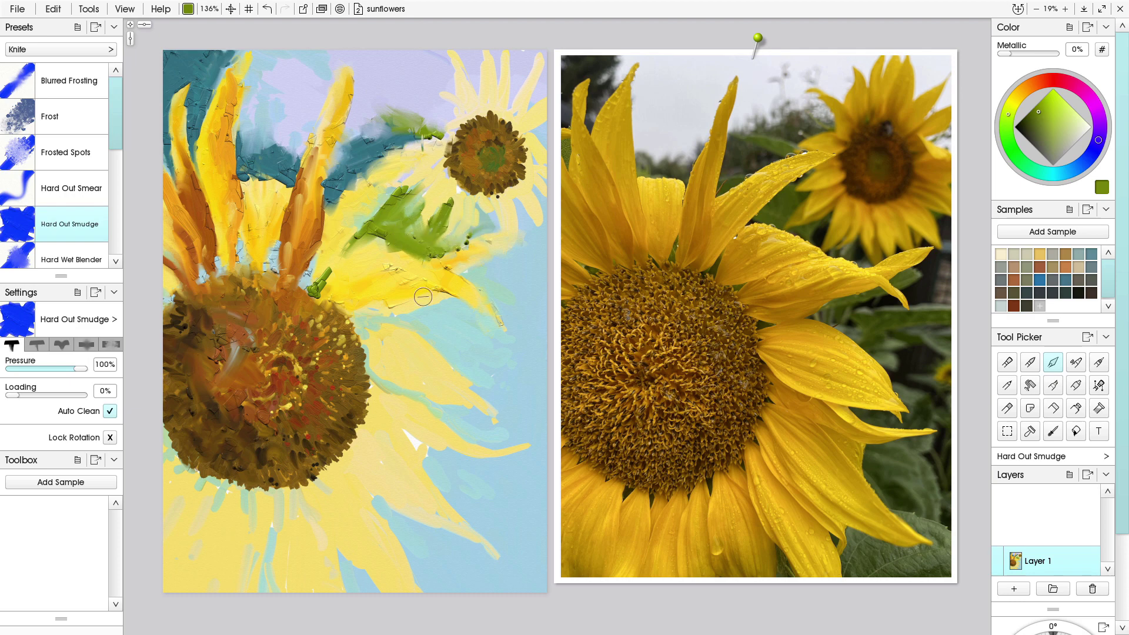
pyautogui.moveTo(422, 297); pyautogui.dragTo(438, 296)
pyautogui.moveTo(393, 241)
pyautogui.mouseDown()
pyautogui.moveTo(388, 223)
pyautogui.moveTo(371, 240)
pyautogui.moveTo(396, 255)
pyautogui.mouseUp()
pyautogui.moveTo(404, 189); pyautogui.dragTo(389, 237)
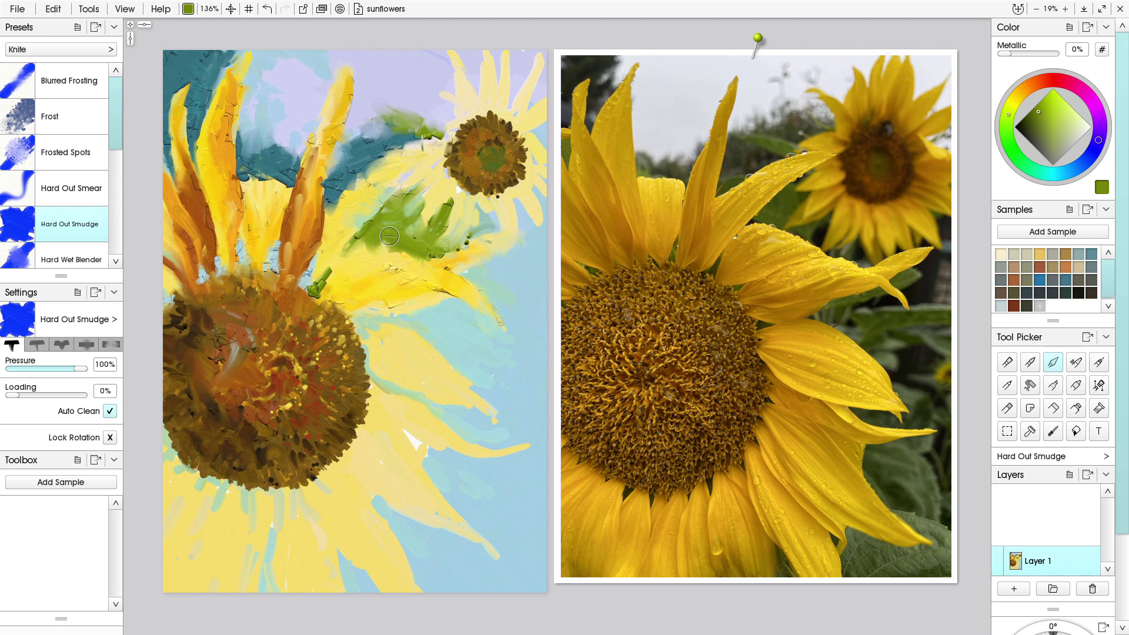
# Smudge the edge of the tall right petal and add short 220% Oil Brush strokes down its lower half
pyautogui.moveTo(323, 175); pyautogui.dragTo(318, 220)
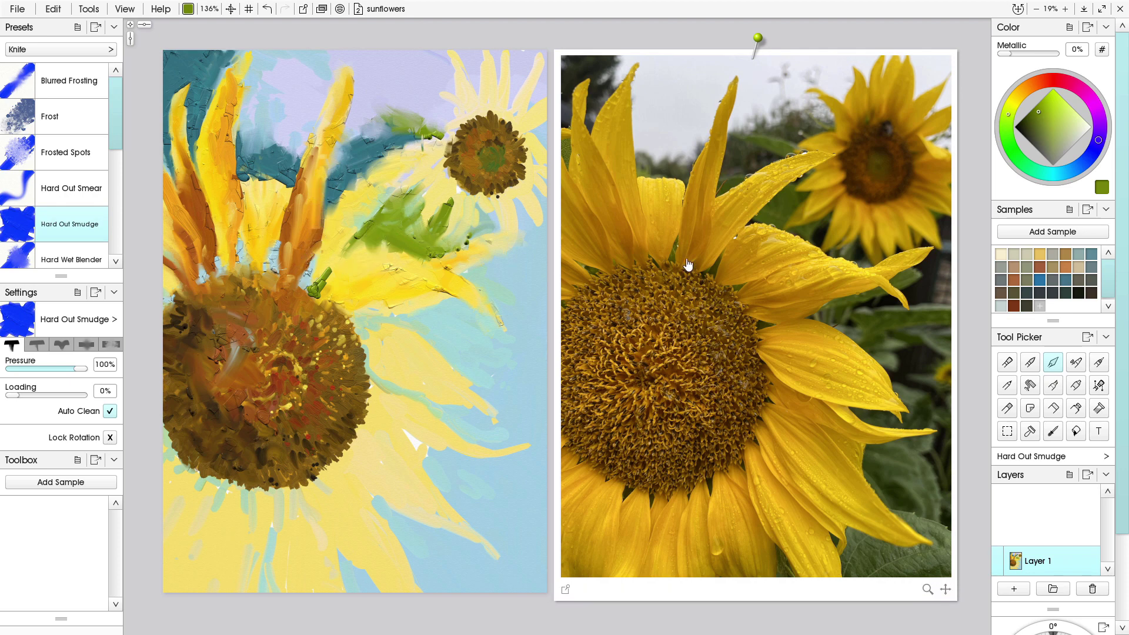
pyautogui.click(1006, 360)
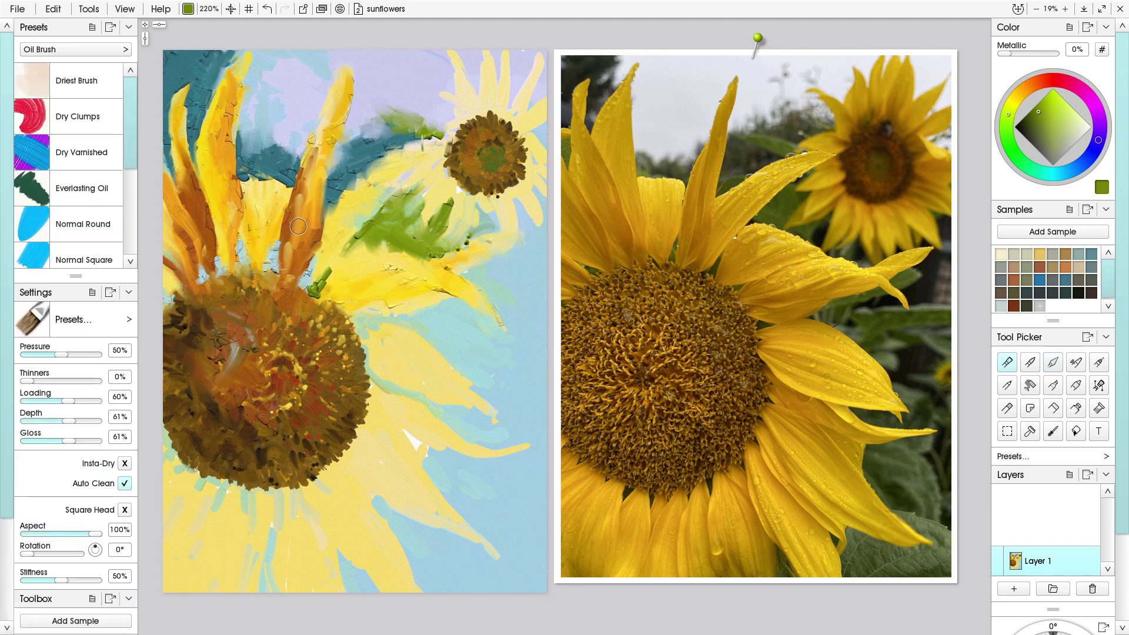
pyautogui.moveTo(310, 216); pyautogui.dragTo(294, 272)
pyautogui.moveTo(310, 197)
pyautogui.mouseDown()
pyautogui.moveTo(297, 282)
pyautogui.moveTo(292, 267)
pyautogui.mouseUp()
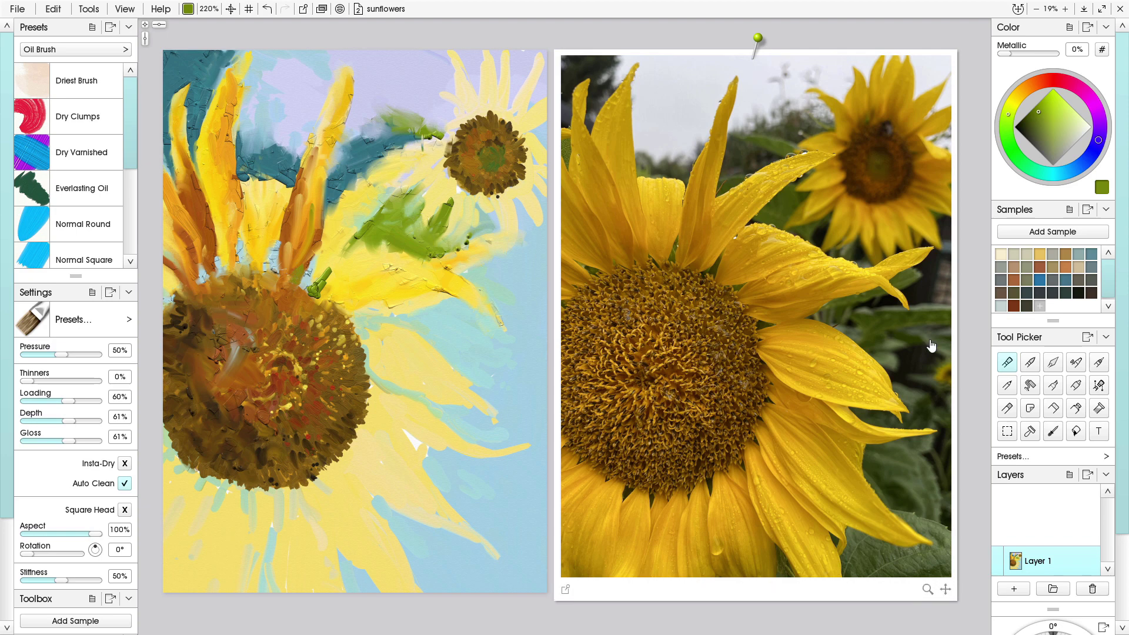
# Blend the bases of the upper petals into the large seed head's rim with the 136% Hard Out Smudge knife
pyautogui.click(1053, 364)
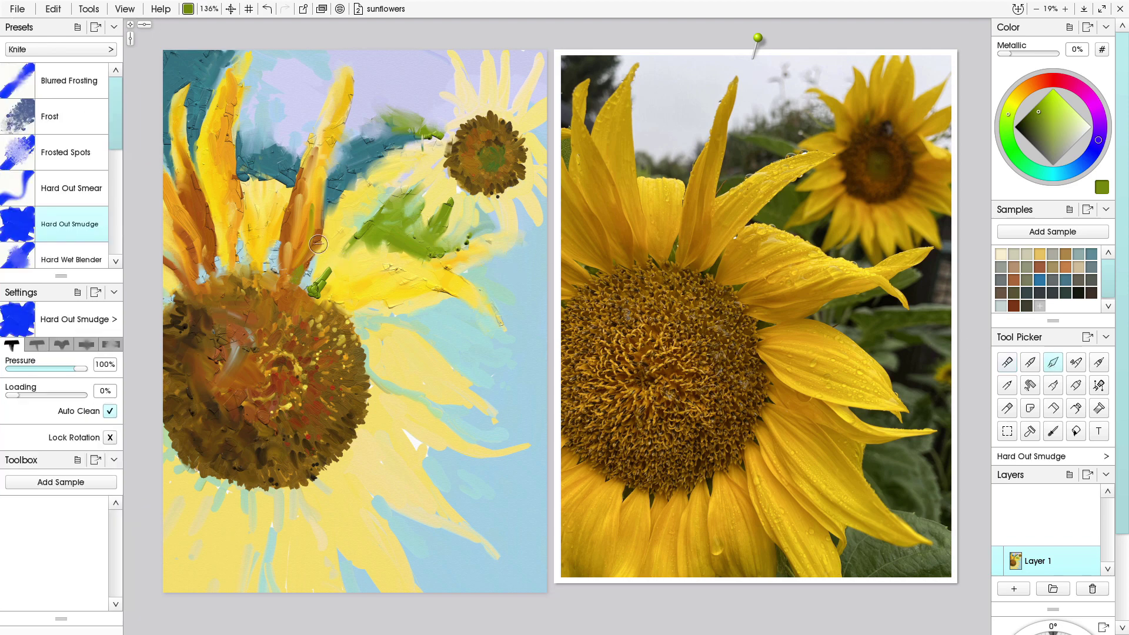
pyautogui.moveTo(324, 272)
pyautogui.mouseDown()
pyautogui.moveTo(328, 245)
pyautogui.moveTo(304, 230)
pyautogui.moveTo(300, 267)
pyautogui.mouseUp()
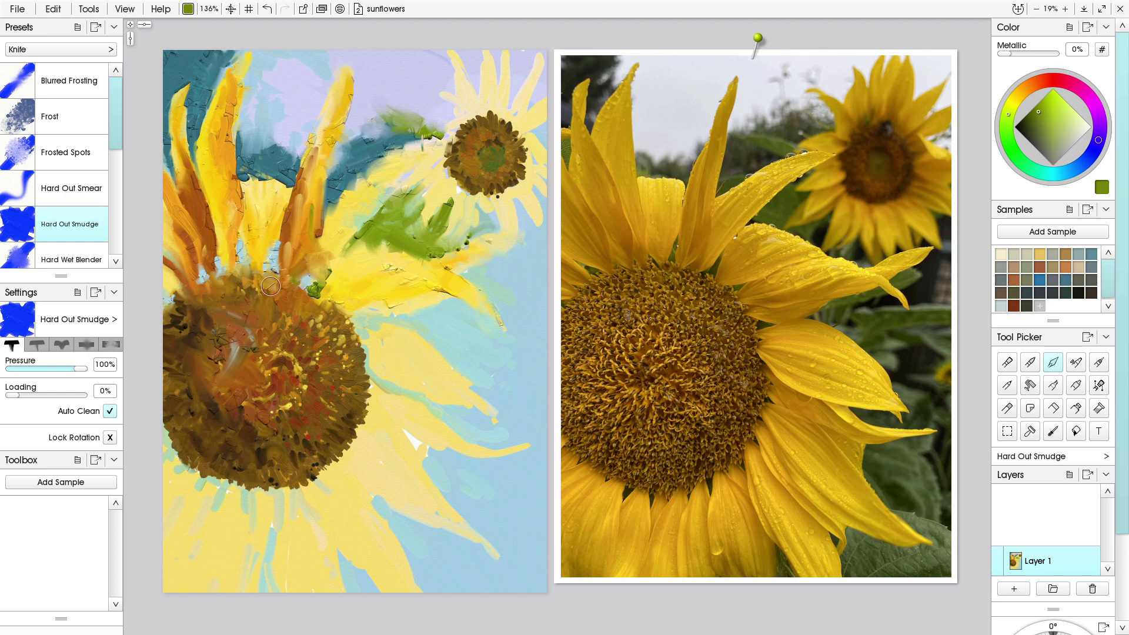
pyautogui.moveTo(230, 216)
pyautogui.mouseDown()
pyautogui.moveTo(253, 244)
pyautogui.moveTo(235, 234)
pyautogui.moveTo(230, 249)
pyautogui.mouseUp()
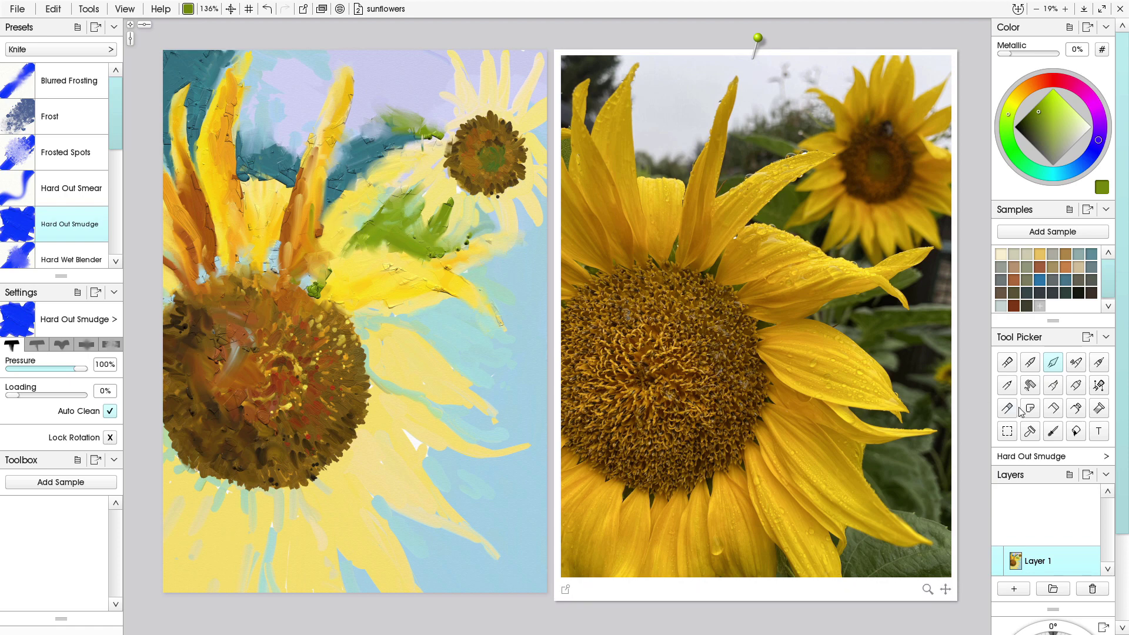
# Squeeze sampled teal and darker teal Hard Squeeze strokes below the small sunflower and under the large right-hand petal
pyautogui.click(1077, 408)
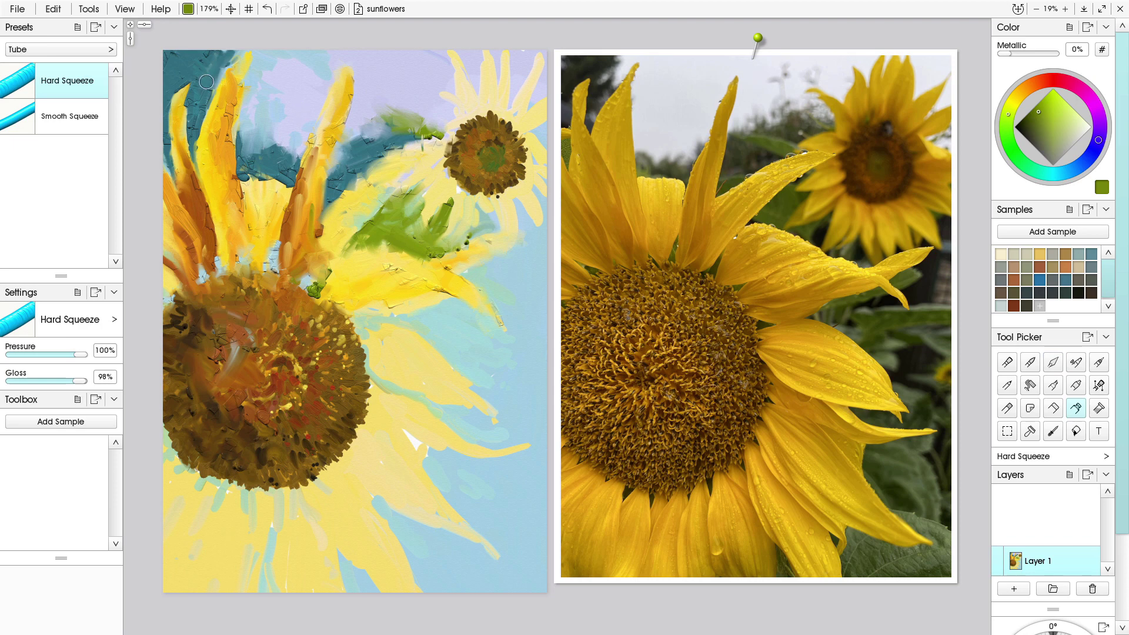
pyautogui.keyDown('alt'); pyautogui.click(206, 115); pyautogui.keyUp('alt')
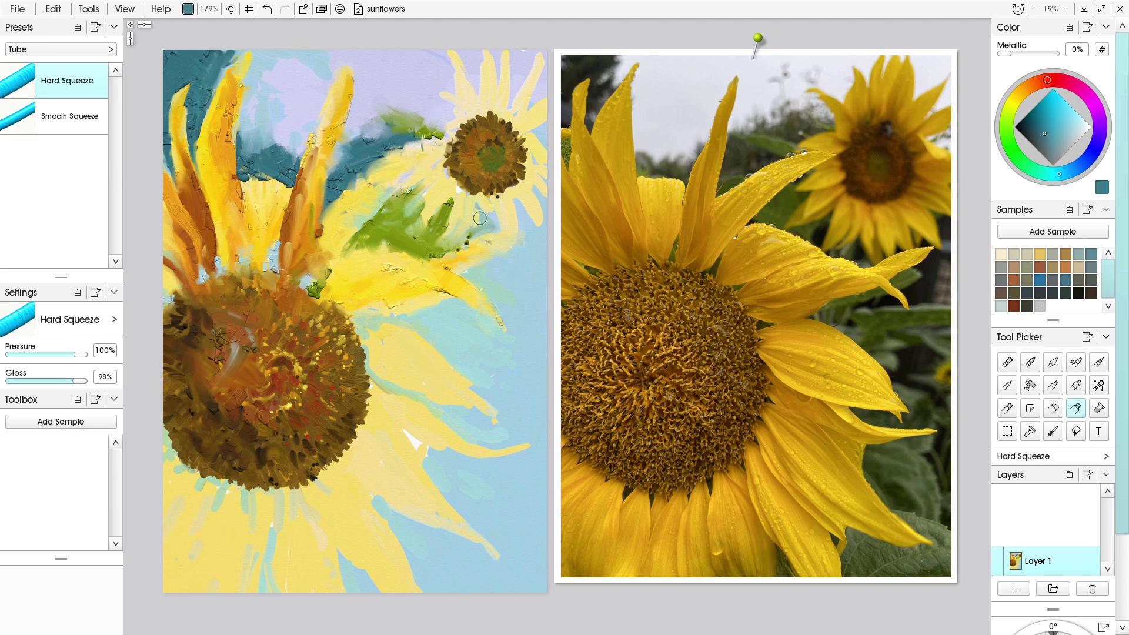
pyautogui.moveTo(476, 219)
pyautogui.mouseDown()
pyautogui.moveTo(479, 232)
pyautogui.moveTo(536, 236)
pyautogui.moveTo(541, 212)
pyautogui.moveTo(543, 279)
pyautogui.moveTo(546, 262)
pyautogui.moveTo(512, 276)
pyautogui.moveTo(532, 259)
pyautogui.moveTo(490, 261)
pyautogui.moveTo(532, 289)
pyautogui.moveTo(471, 276)
pyautogui.moveTo(503, 281)
pyautogui.moveTo(540, 314)
pyautogui.mouseUp()
pyautogui.click(1031, 126)
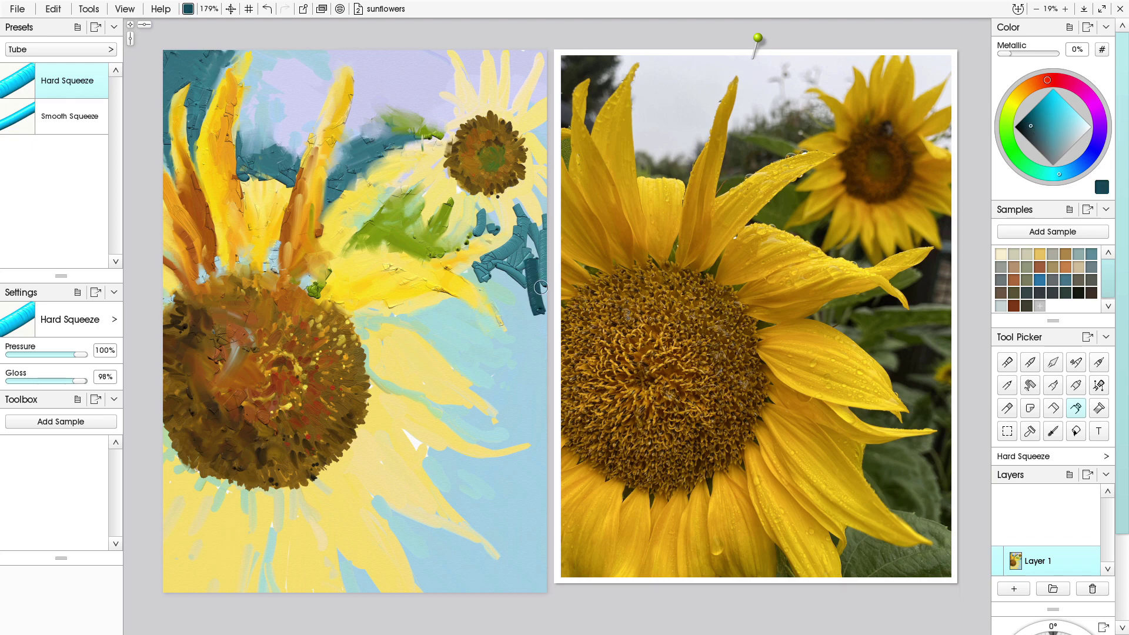
pyautogui.moveTo(510, 272)
pyautogui.mouseDown()
pyautogui.moveTo(530, 300)
pyautogui.moveTo(466, 275)
pyautogui.moveTo(512, 309)
pyautogui.moveTo(488, 289)
pyautogui.moveTo(526, 345)
pyautogui.moveTo(519, 321)
pyautogui.moveTo(532, 297)
pyautogui.moveTo(547, 317)
pyautogui.moveTo(535, 296)
pyautogui.moveTo(537, 340)
pyautogui.mouseUp()
pyautogui.moveTo(444, 318)
pyautogui.mouseDown()
pyautogui.moveTo(489, 332)
pyautogui.moveTo(464, 311)
pyautogui.moveTo(490, 349)
pyautogui.moveTo(453, 308)
pyautogui.moveTo(444, 317)
pyautogui.moveTo(449, 303)
pyautogui.moveTo(363, 323)
pyautogui.mouseUp()
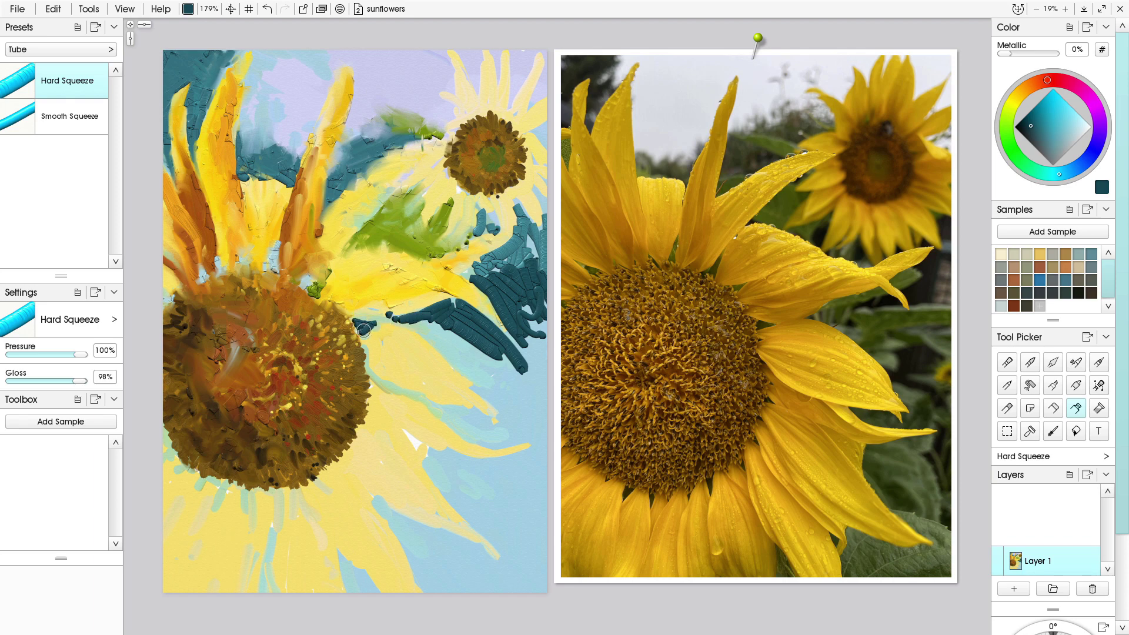
# Sample the olive green and squeeze leaf-like accents over the dark teal background beside and beneath the large right-hand petal
pyautogui.keyDown('alt'); pyautogui.click(391, 257); pyautogui.keyUp('alt')
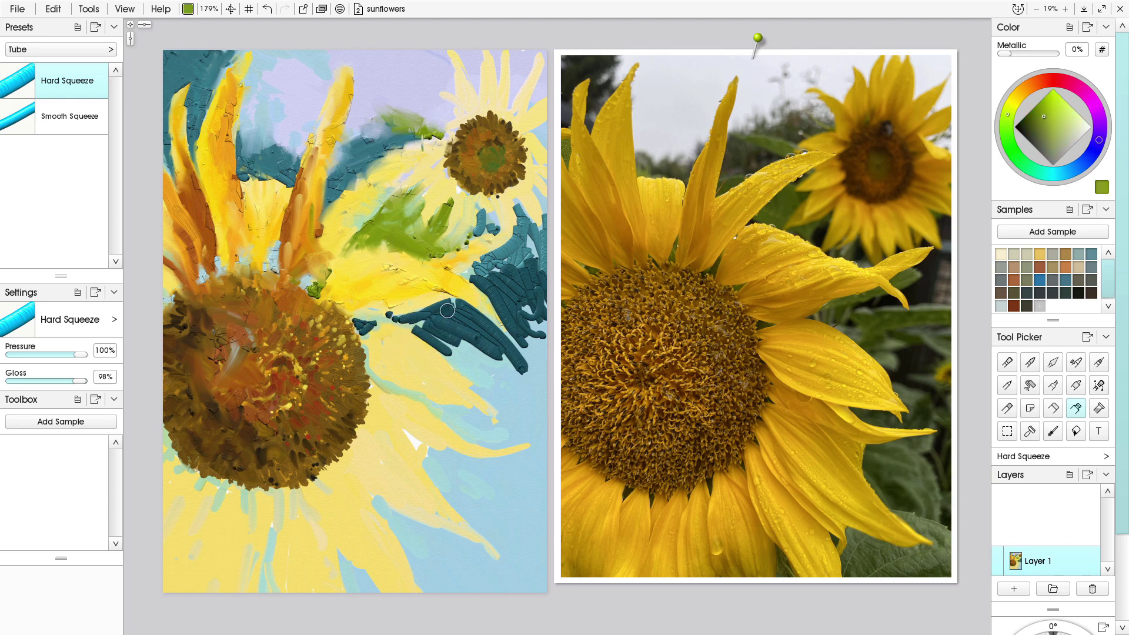
pyautogui.moveTo(448, 315)
pyautogui.mouseDown()
pyautogui.moveTo(454, 351)
pyautogui.moveTo(430, 316)
pyautogui.moveTo(406, 327)
pyautogui.moveTo(448, 303)
pyautogui.moveTo(407, 323)
pyautogui.mouseUp()
pyautogui.moveTo(489, 268)
pyautogui.mouseDown()
pyautogui.moveTo(514, 288)
pyautogui.moveTo(481, 273)
pyautogui.moveTo(525, 260)
pyautogui.mouseUp()
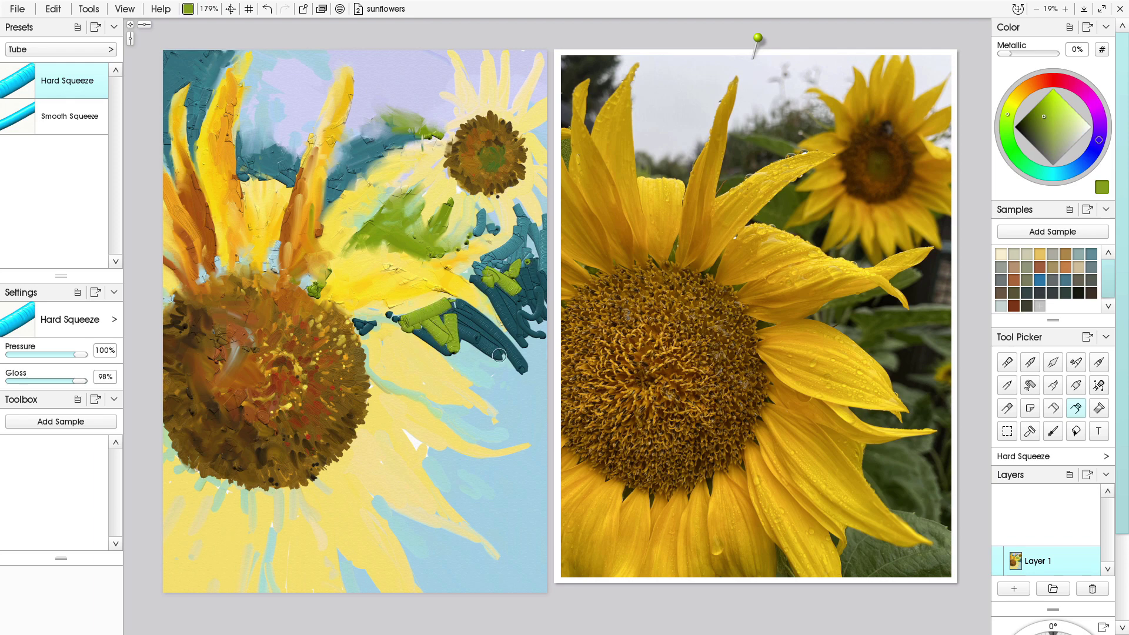
pyautogui.moveTo(482, 344)
pyautogui.mouseDown()
pyautogui.moveTo(497, 390)
pyautogui.moveTo(522, 403)
pyautogui.mouseUp()
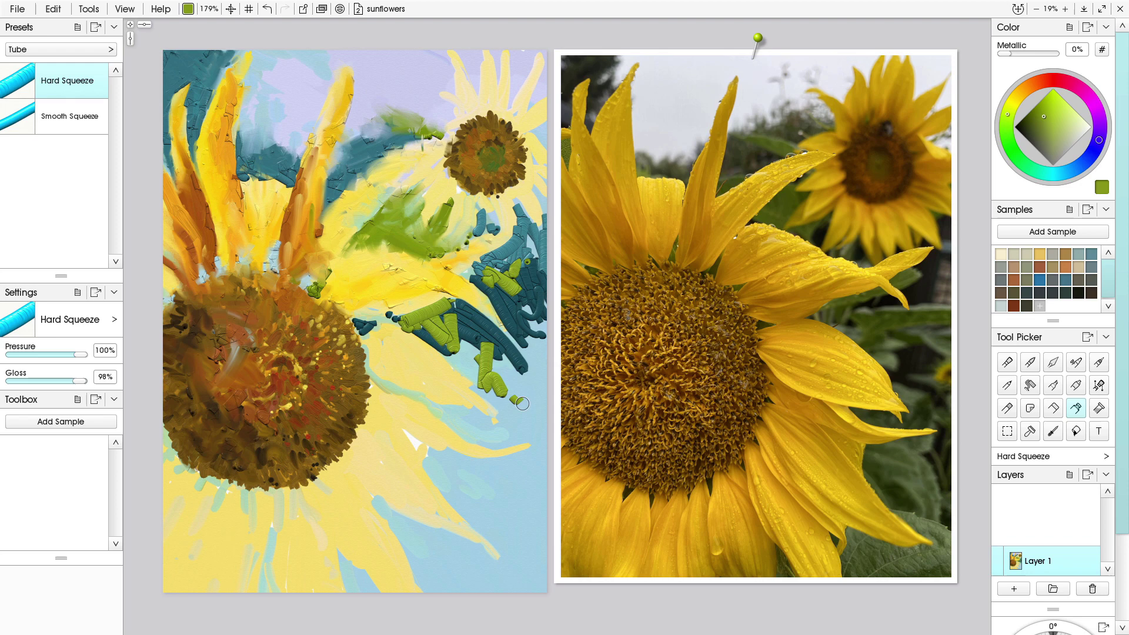
# Sample the dark teal and fill the gaps between the middle right petals out to the canvas edge with tube strokes
pyautogui.keyDown('alt'); pyautogui.click(471, 357); pyautogui.keyUp('alt')
pyautogui.moveTo(474, 347)
pyautogui.mouseDown()
pyautogui.moveTo(493, 397)
pyautogui.moveTo(447, 349)
pyautogui.moveTo(521, 430)
pyautogui.moveTo(414, 392)
pyautogui.moveTo(469, 442)
pyautogui.mouseUp()
pyautogui.moveTo(436, 406)
pyautogui.mouseDown()
pyautogui.moveTo(498, 440)
pyautogui.moveTo(529, 439)
pyautogui.moveTo(482, 429)
pyautogui.moveTo(543, 436)
pyautogui.mouseUp()
pyautogui.moveTo(465, 417); pyautogui.dragTo(535, 435)
pyautogui.moveTo(538, 348); pyautogui.dragTo(546, 410)
pyautogui.moveTo(521, 398); pyautogui.dragTo(546, 449)
# Sample a lighter teal, streak it over the dark right-hand background and fill the lower-right corner around the petals
pyautogui.keyDown('alt'); pyautogui.click(511, 265); pyautogui.keyUp('alt')
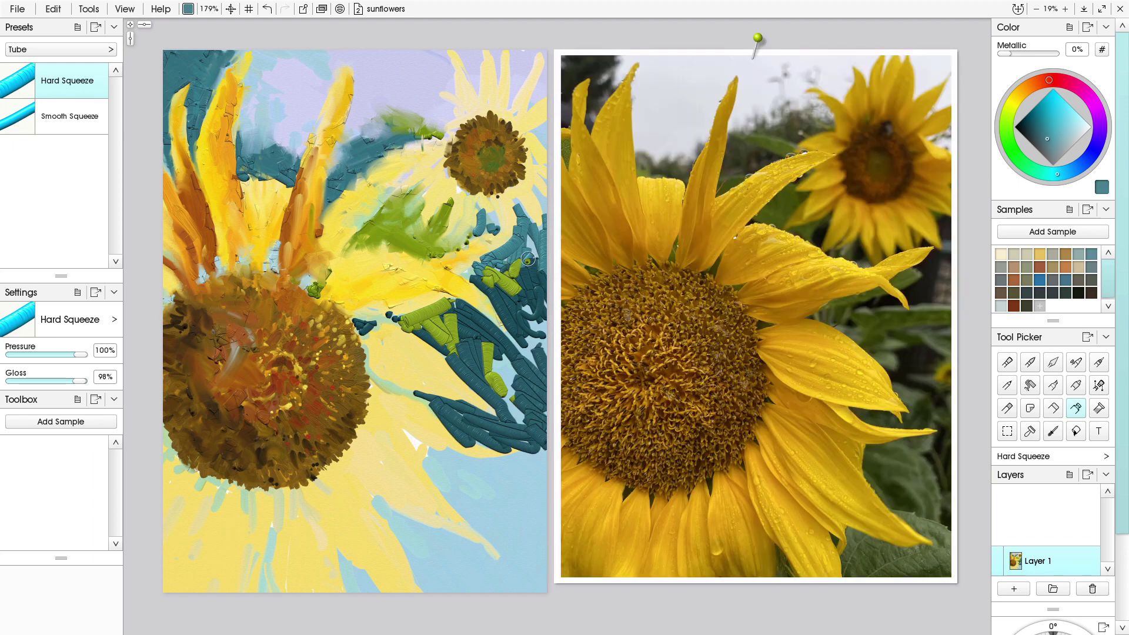
pyautogui.rightClick(549, 330)
pyautogui.click(652, 211)
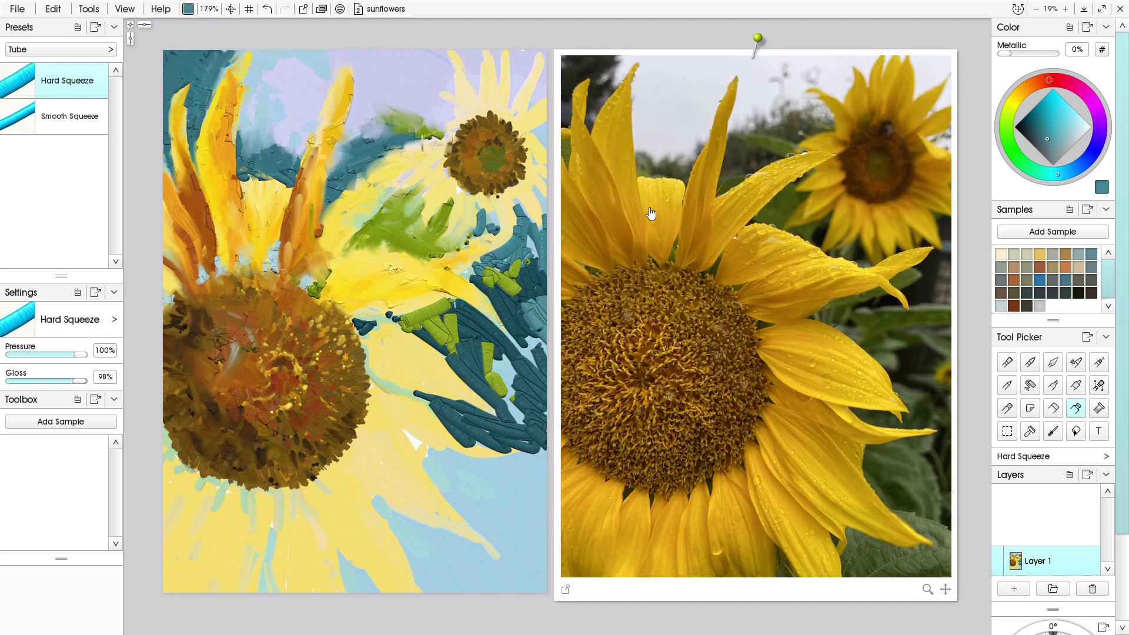
pyautogui.moveTo(528, 340)
pyautogui.mouseDown()
pyautogui.moveTo(542, 373)
pyautogui.moveTo(517, 333)
pyautogui.moveTo(508, 420)
pyautogui.moveTo(532, 441)
pyautogui.mouseUp()
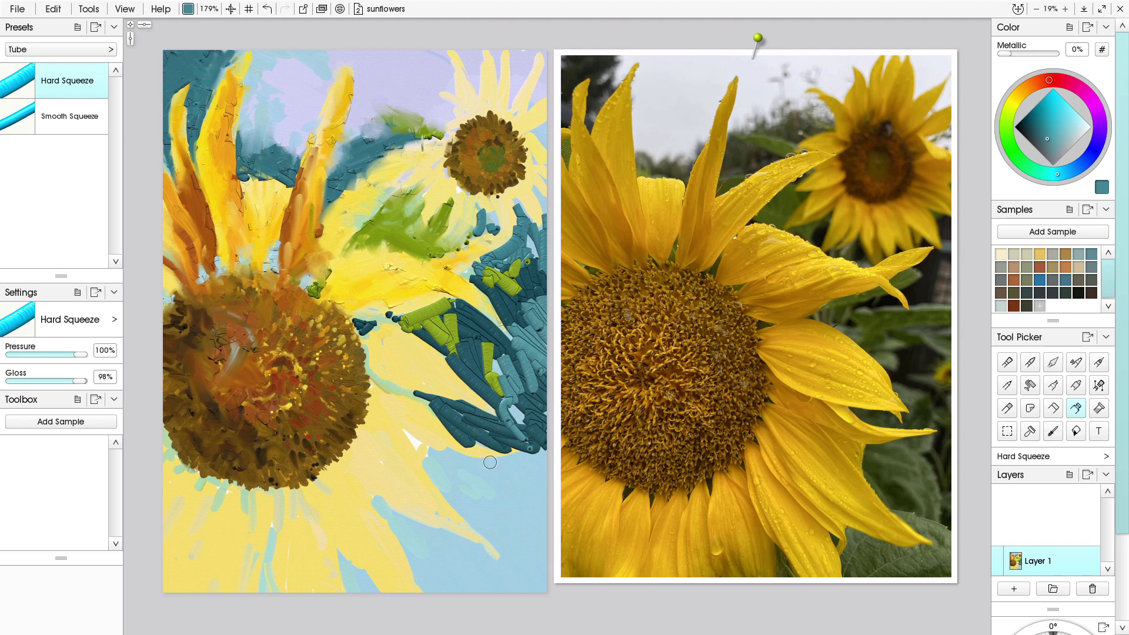
pyautogui.moveTo(480, 469)
pyautogui.mouseDown()
pyautogui.moveTo(521, 463)
pyautogui.moveTo(536, 446)
pyautogui.moveTo(442, 457)
pyautogui.moveTo(482, 501)
pyautogui.mouseUp()
pyautogui.moveTo(446, 468)
pyautogui.mouseDown()
pyautogui.moveTo(498, 523)
pyautogui.moveTo(437, 456)
pyautogui.moveTo(471, 497)
pyautogui.moveTo(435, 464)
pyautogui.moveTo(474, 497)
pyautogui.moveTo(546, 516)
pyautogui.moveTo(563, 498)
pyautogui.moveTo(543, 449)
pyautogui.moveTo(488, 490)
pyautogui.moveTo(519, 522)
pyautogui.moveTo(498, 544)
pyautogui.moveTo(518, 597)
pyautogui.moveTo(472, 552)
pyautogui.moveTo(483, 550)
pyautogui.moveTo(404, 523)
pyautogui.moveTo(420, 568)
pyautogui.moveTo(521, 594)
pyautogui.moveTo(538, 534)
pyautogui.moveTo(534, 561)
pyautogui.mouseUp()
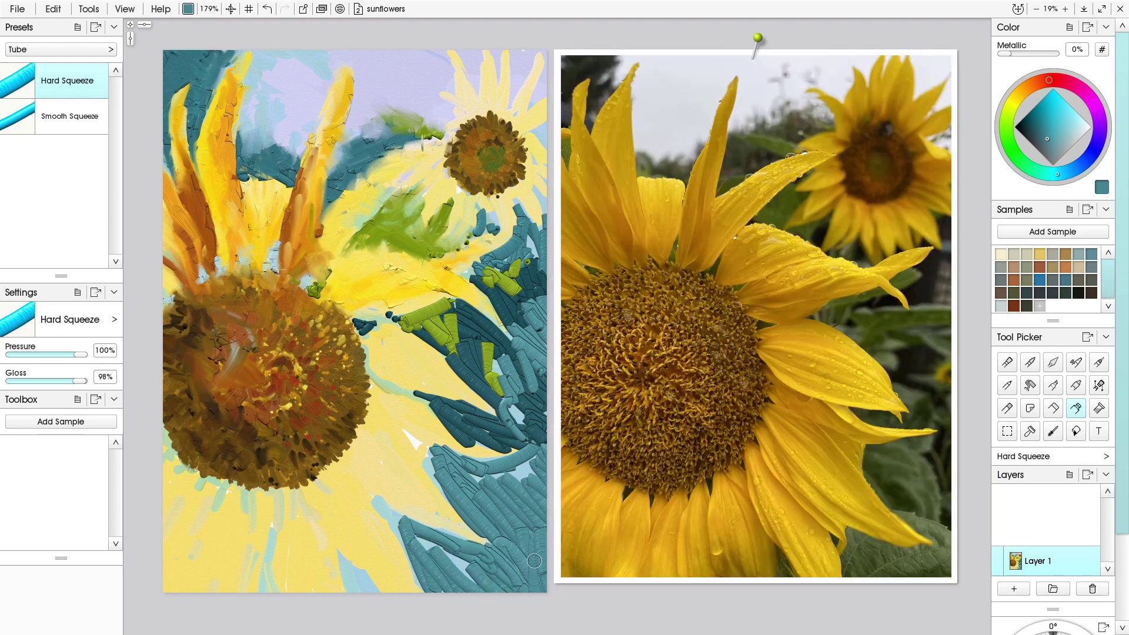
# Smudge the teal and green tube strokes below the small sunflower with the Hard Out Smudge knife
pyautogui.click(1053, 362)
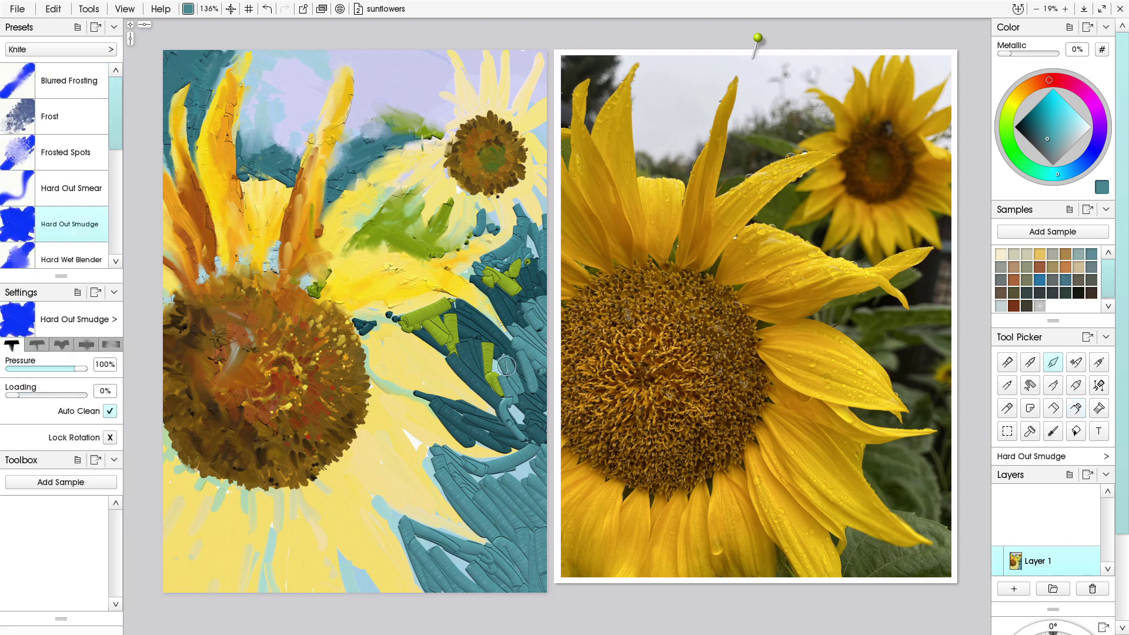
pyautogui.moveTo(507, 366)
pyautogui.mouseDown()
pyautogui.moveTo(519, 288)
pyautogui.moveTo(502, 277)
pyautogui.moveTo(517, 246)
pyautogui.moveTo(546, 234)
pyautogui.moveTo(515, 224)
pyautogui.moveTo(507, 230)
pyautogui.moveTo(516, 243)
pyautogui.moveTo(471, 275)
pyautogui.moveTo(502, 263)
pyautogui.moveTo(522, 307)
pyautogui.moveTo(486, 286)
pyautogui.moveTo(494, 301)
pyautogui.moveTo(492, 292)
pyautogui.moveTo(518, 289)
pyautogui.mouseUp()
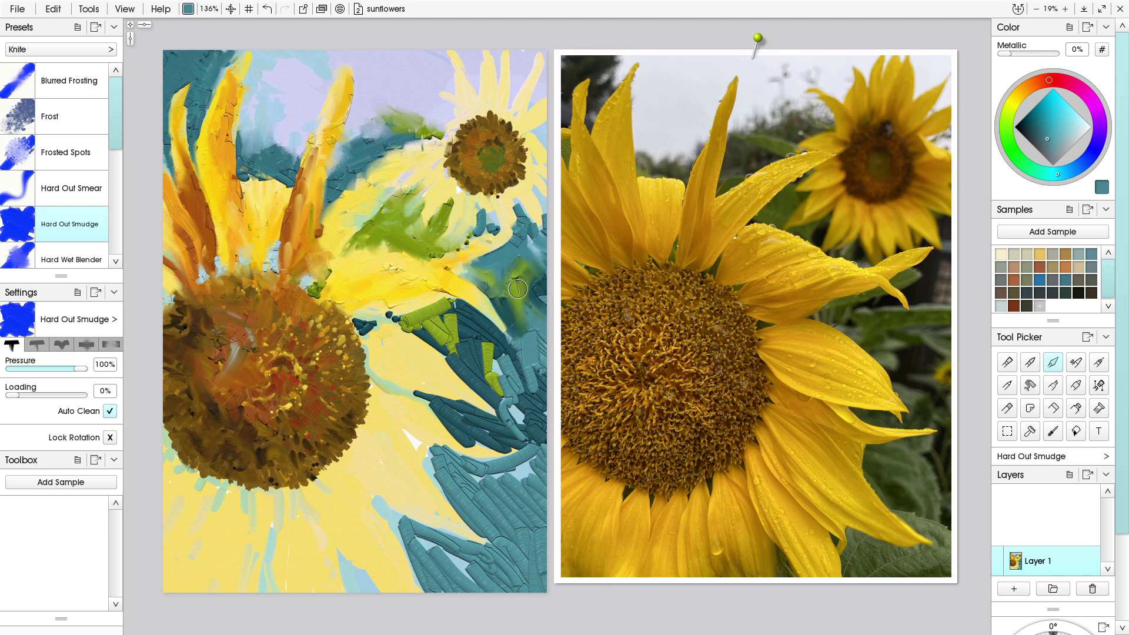
pyautogui.moveTo(530, 330)
pyautogui.mouseDown()
pyautogui.moveTo(534, 372)
pyautogui.moveTo(546, 341)
pyautogui.moveTo(458, 321)
pyautogui.moveTo(488, 341)
pyautogui.mouseUp()
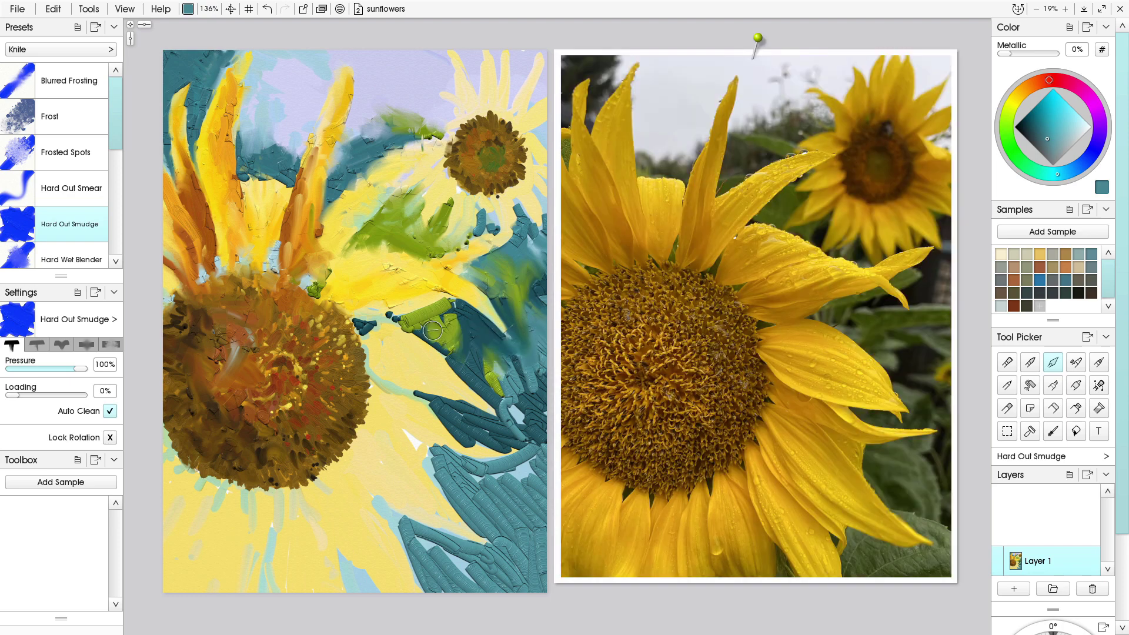
# Smudge the green and dark teal beneath the large right-hand petal up to the seed head and soften the green dab there
pyautogui.moveTo(414, 327)
pyautogui.mouseDown()
pyautogui.moveTo(445, 301)
pyautogui.moveTo(406, 322)
pyautogui.moveTo(450, 318)
pyautogui.moveTo(459, 303)
pyautogui.moveTo(443, 326)
pyautogui.moveTo(479, 325)
pyautogui.moveTo(475, 339)
pyautogui.moveTo(479, 323)
pyautogui.moveTo(429, 296)
pyautogui.moveTo(444, 293)
pyautogui.moveTo(474, 314)
pyautogui.mouseUp()
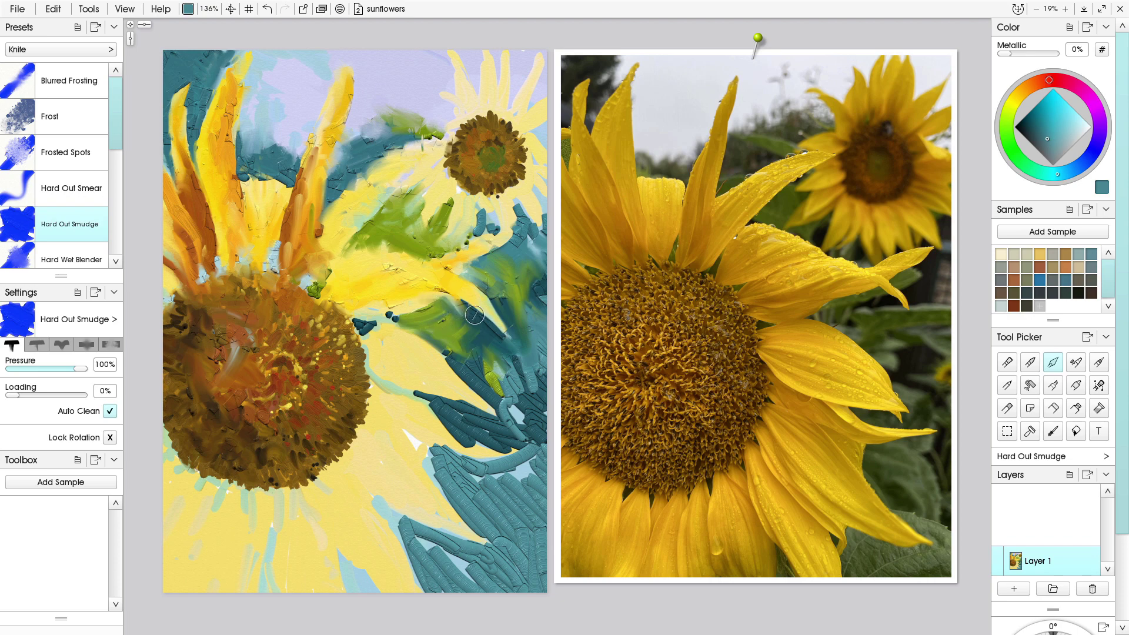
pyautogui.moveTo(496, 352)
pyautogui.mouseDown()
pyautogui.moveTo(490, 381)
pyautogui.moveTo(455, 359)
pyautogui.mouseUp()
pyautogui.moveTo(402, 321)
pyautogui.mouseDown()
pyautogui.moveTo(362, 321)
pyautogui.moveTo(389, 322)
pyautogui.moveTo(363, 336)
pyautogui.mouseUp()
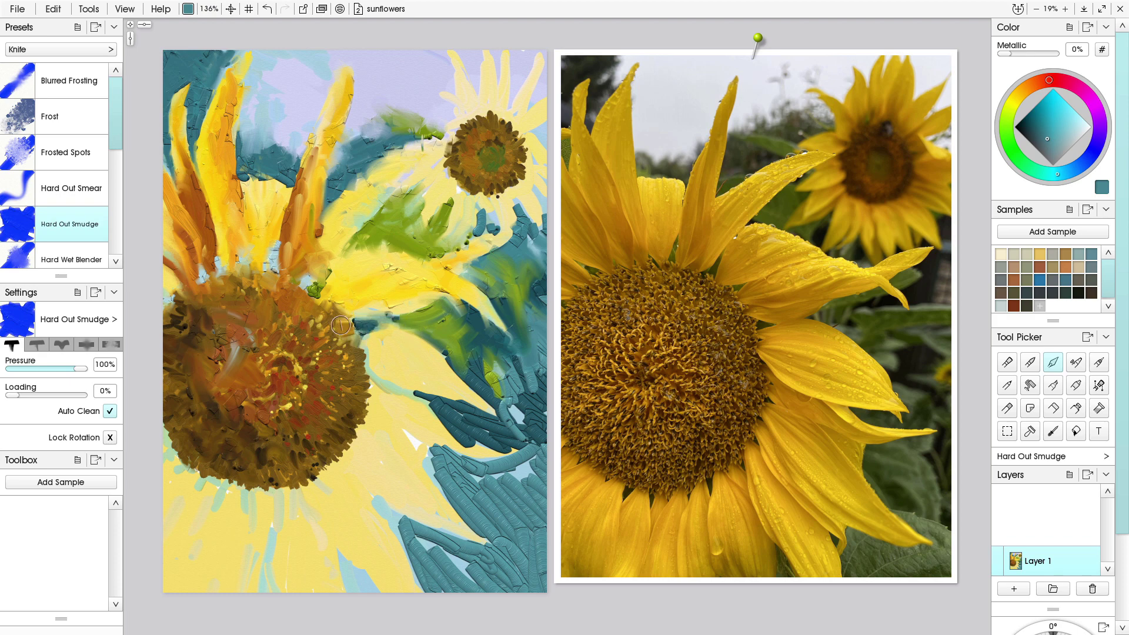
pyautogui.moveTo(336, 308); pyautogui.dragTo(321, 308)
pyautogui.moveTo(320, 294)
pyautogui.mouseDown()
pyautogui.moveTo(312, 287)
pyautogui.moveTo(317, 310)
pyautogui.moveTo(316, 286)
pyautogui.mouseUp()
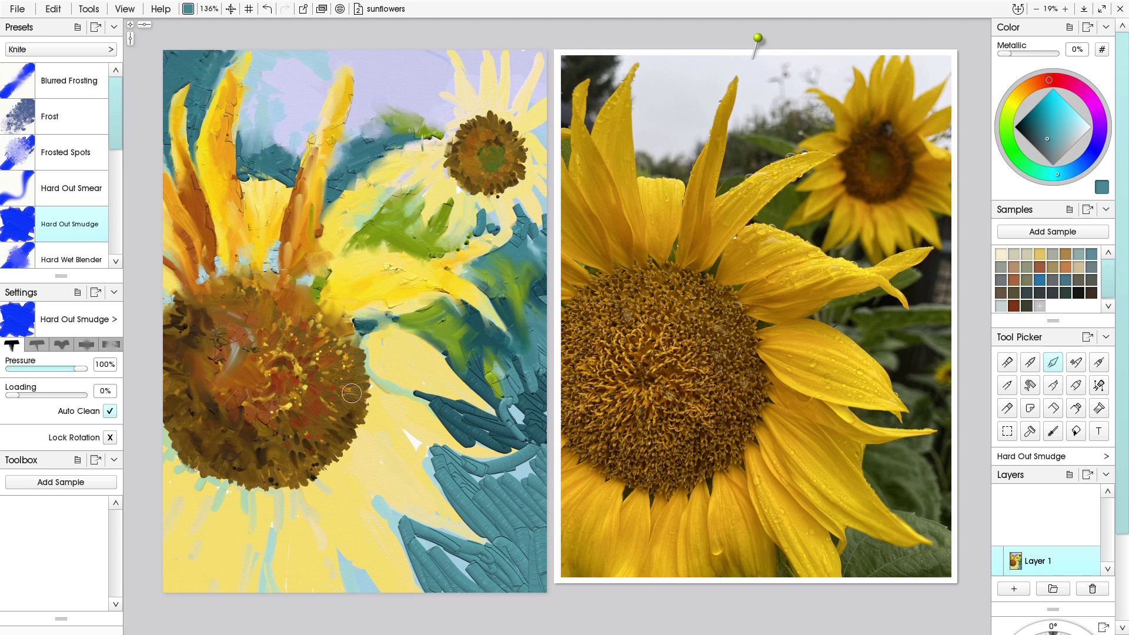
# Smudge the teal tube strokes between the lower right petals and across the lower-right corner into a soft background
pyautogui.moveTo(423, 400)
pyautogui.mouseDown()
pyautogui.moveTo(538, 434)
pyautogui.moveTo(540, 368)
pyautogui.moveTo(528, 392)
pyautogui.moveTo(497, 367)
pyautogui.moveTo(530, 403)
pyautogui.moveTo(459, 350)
pyautogui.moveTo(528, 430)
pyautogui.moveTo(406, 396)
pyautogui.moveTo(512, 470)
pyautogui.moveTo(526, 450)
pyautogui.moveTo(476, 483)
pyautogui.moveTo(424, 435)
pyautogui.moveTo(500, 559)
pyautogui.mouseUp()
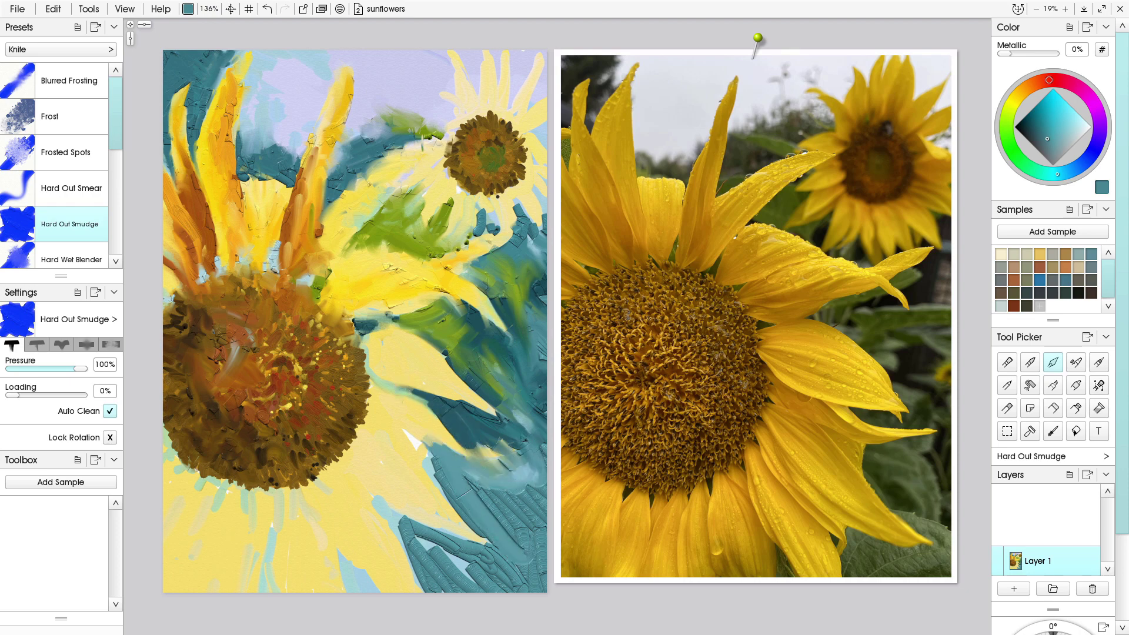
pyautogui.moveTo(464, 493)
pyautogui.mouseDown()
pyautogui.moveTo(421, 456)
pyautogui.moveTo(480, 529)
pyautogui.mouseUp()
pyautogui.moveTo(516, 562)
pyautogui.mouseDown()
pyautogui.moveTo(535, 441)
pyautogui.moveTo(538, 558)
pyautogui.moveTo(522, 547)
pyautogui.mouseUp()
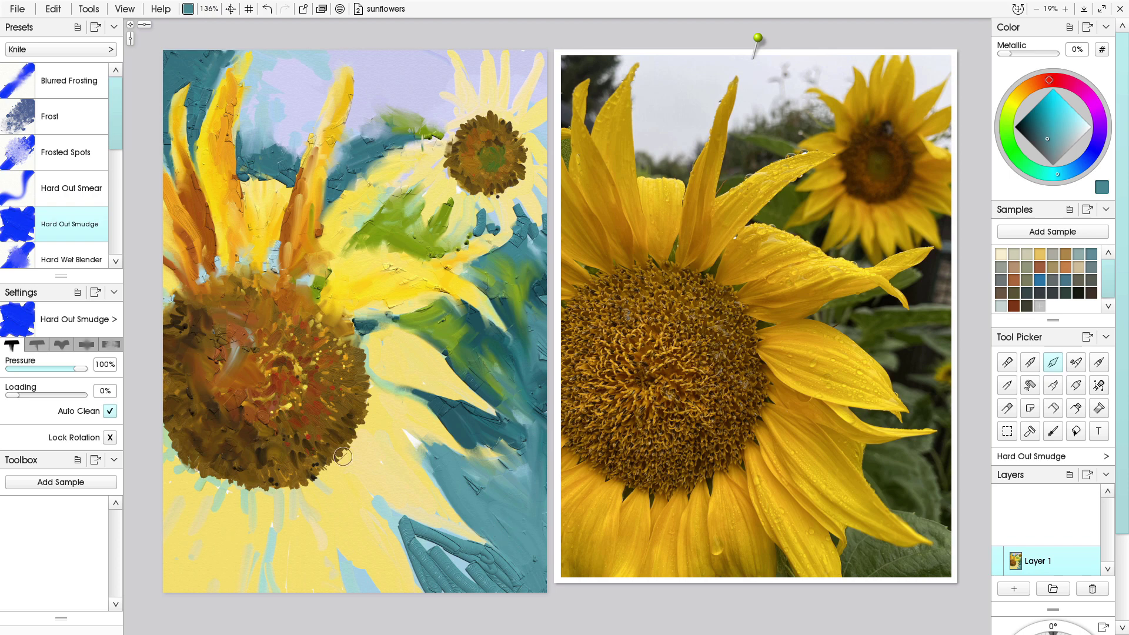
pyautogui.moveTo(423, 548)
pyautogui.mouseDown()
pyautogui.moveTo(378, 500)
pyautogui.moveTo(428, 527)
pyautogui.moveTo(501, 600)
pyautogui.moveTo(516, 584)
pyautogui.moveTo(387, 509)
pyautogui.moveTo(369, 479)
pyautogui.moveTo(408, 538)
pyautogui.moveTo(416, 529)
pyautogui.moveTo(443, 561)
pyautogui.moveTo(409, 543)
pyautogui.moveTo(454, 561)
pyautogui.moveTo(434, 582)
pyautogui.moveTo(394, 521)
pyautogui.moveTo(442, 584)
pyautogui.moveTo(500, 572)
pyautogui.mouseUp()
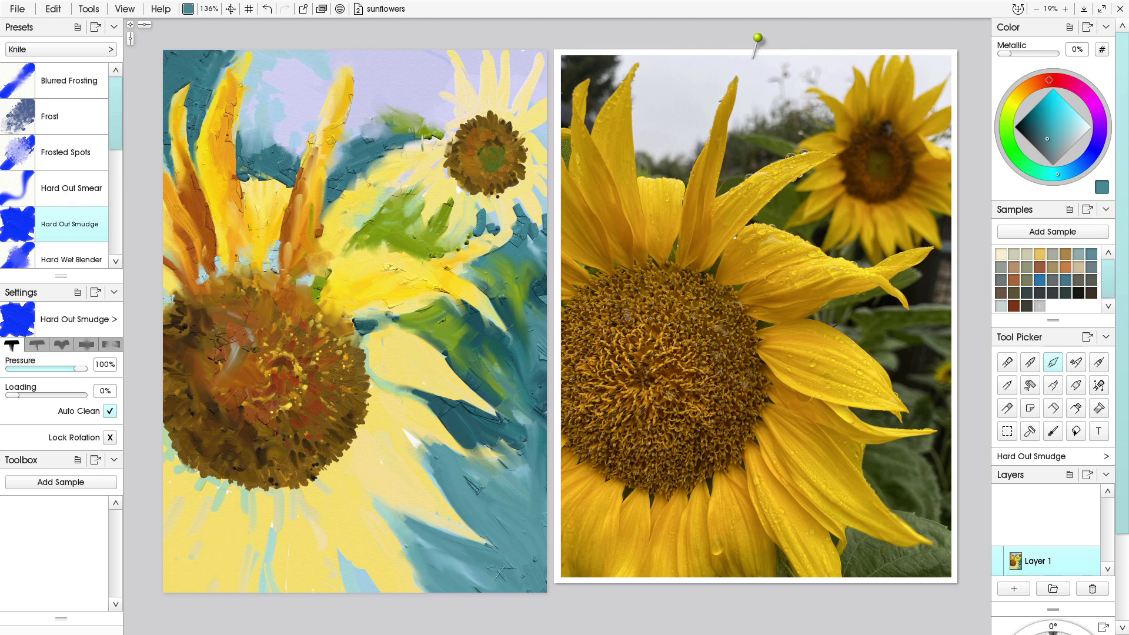
pyautogui.moveTo(484, 512)
pyautogui.mouseDown()
pyautogui.moveTo(471, 413)
pyautogui.moveTo(450, 423)
pyautogui.moveTo(473, 464)
pyautogui.moveTo(455, 418)
pyautogui.moveTo(501, 420)
pyautogui.moveTo(423, 383)
pyautogui.moveTo(471, 414)
pyautogui.moveTo(442, 396)
pyautogui.mouseUp()
pyautogui.moveTo(497, 425); pyautogui.dragTo(527, 485)
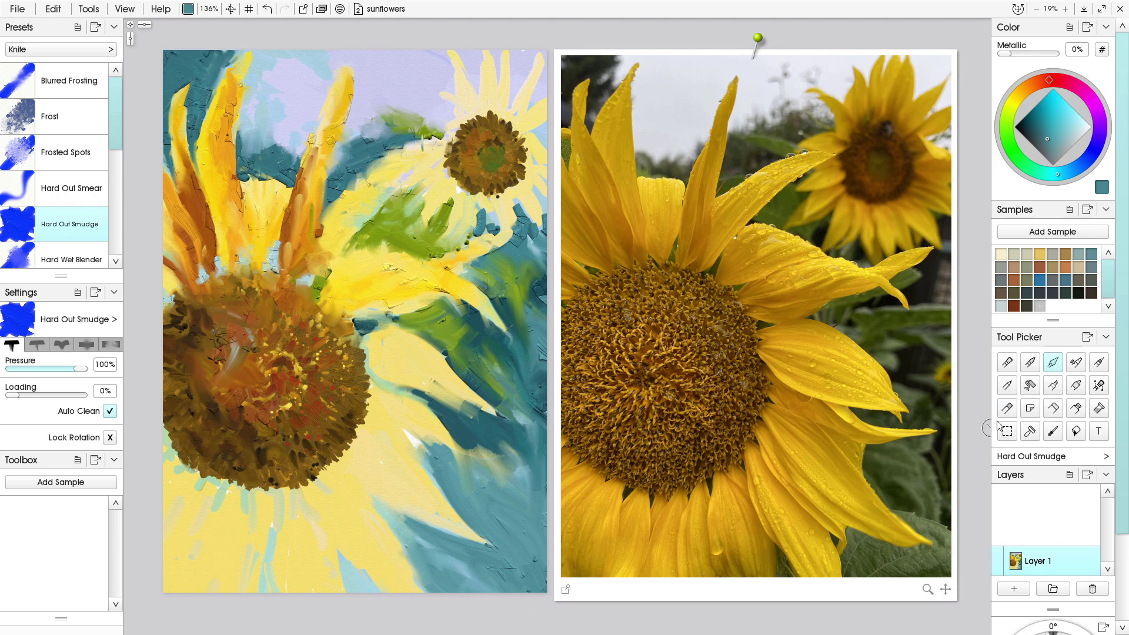
# Squeeze sampled leaf-green strokes onto the lower-right teal background and add bright lime-green highlights
pyautogui.click(1076, 409)
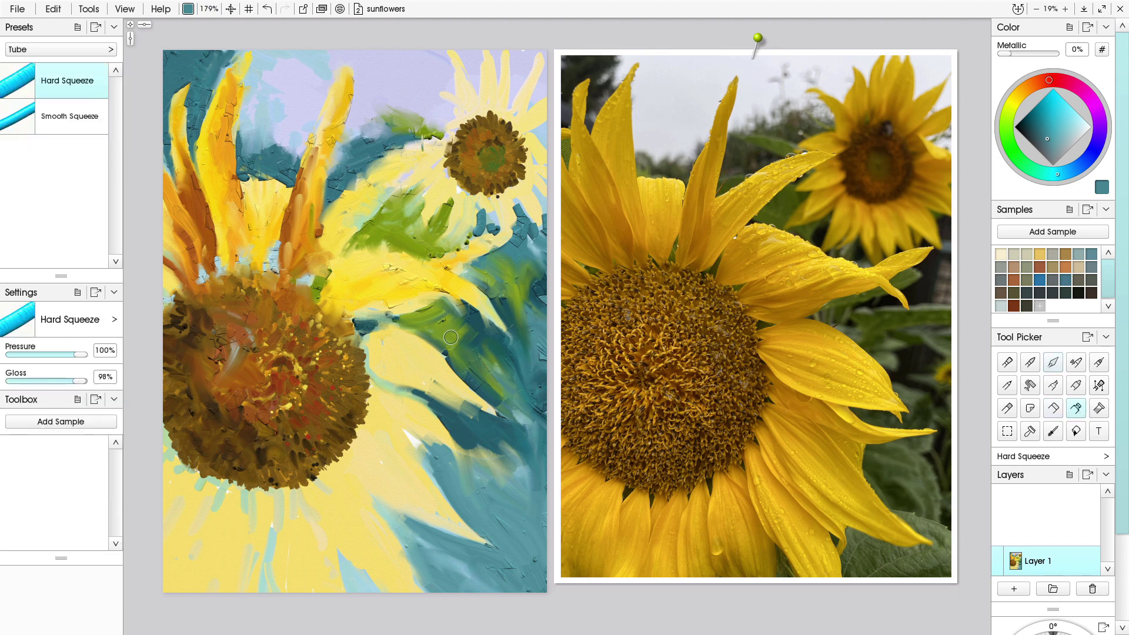
pyautogui.keyDown('alt'); pyautogui.click(440, 317); pyautogui.keyUp('alt')
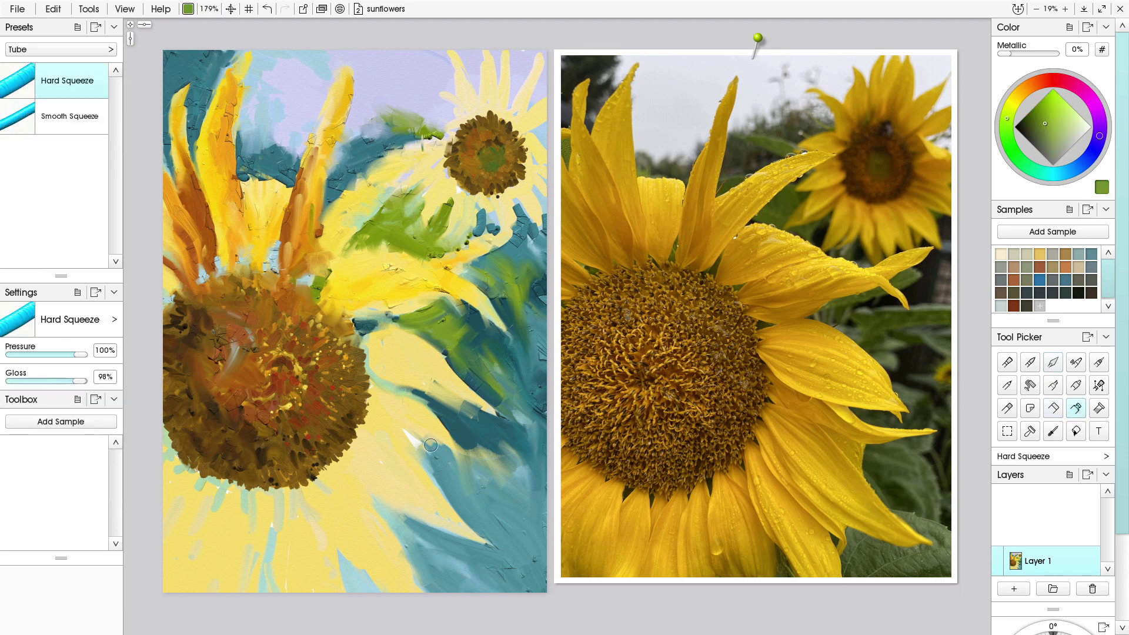
pyautogui.moveTo(439, 467)
pyautogui.mouseDown()
pyautogui.moveTo(483, 477)
pyautogui.moveTo(487, 449)
pyautogui.moveTo(482, 510)
pyautogui.moveTo(504, 538)
pyautogui.mouseUp()
pyautogui.click(512, 476)
pyautogui.moveTo(485, 488)
pyautogui.mouseDown()
pyautogui.moveTo(493, 510)
pyautogui.moveTo(480, 536)
pyautogui.moveTo(508, 545)
pyautogui.moveTo(510, 518)
pyautogui.moveTo(498, 557)
pyautogui.moveTo(522, 568)
pyautogui.mouseUp()
pyautogui.click(1054, 111)
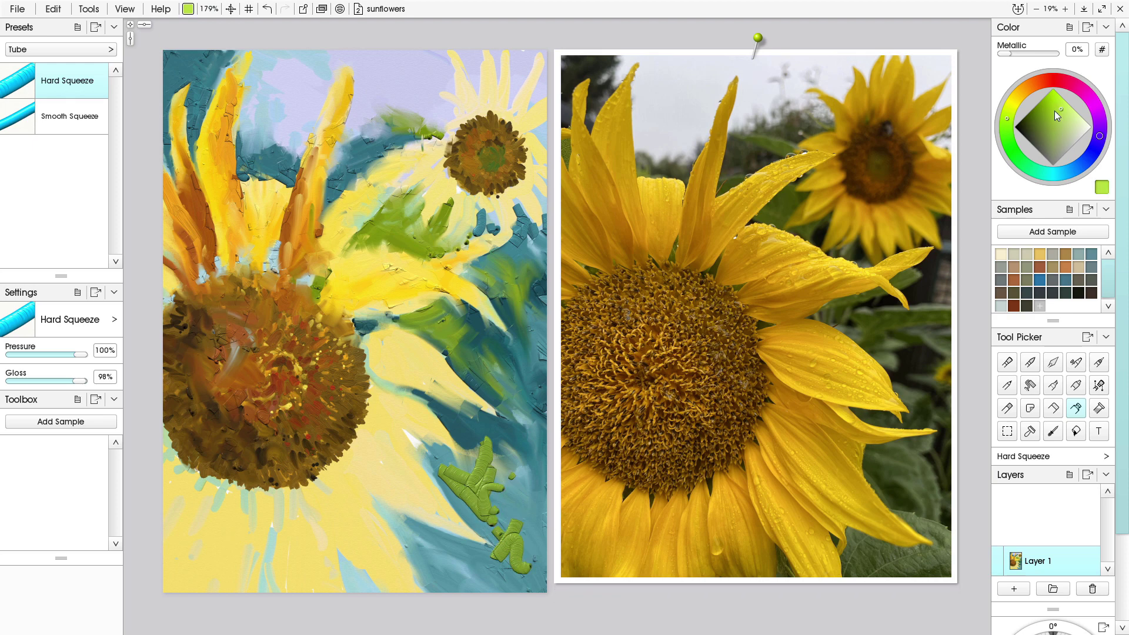
pyautogui.moveTo(494, 509)
pyautogui.mouseDown()
pyautogui.moveTo(488, 551)
pyautogui.moveTo(447, 563)
pyautogui.mouseUp()
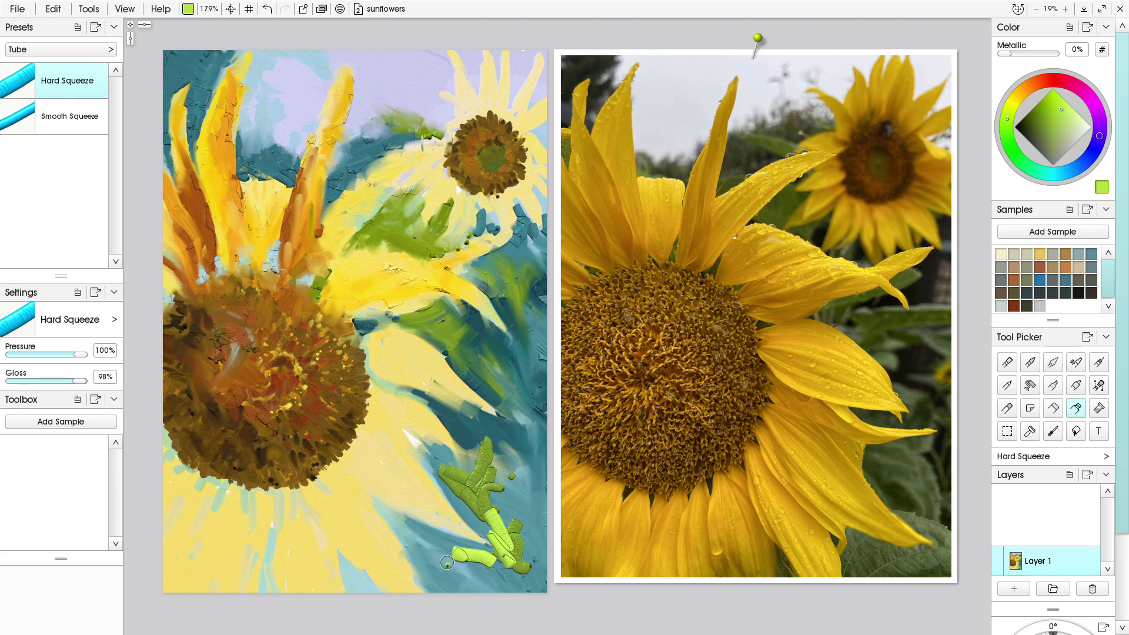
# Smudge the lower-right green and lime strokes into the teal background with the Hard Out Smudge knife
pyautogui.click(1053, 363)
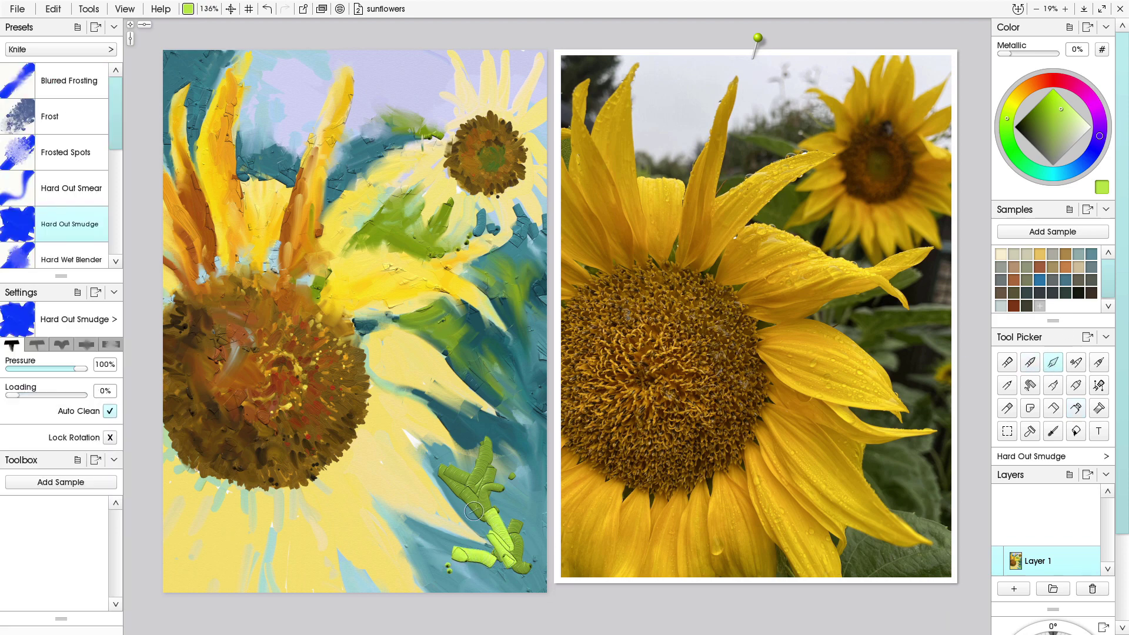
pyautogui.moveTo(470, 494)
pyautogui.mouseDown()
pyautogui.moveTo(526, 566)
pyautogui.moveTo(462, 496)
pyautogui.moveTo(503, 558)
pyautogui.moveTo(427, 537)
pyautogui.moveTo(494, 593)
pyautogui.moveTo(522, 596)
pyautogui.moveTo(462, 550)
pyautogui.moveTo(461, 586)
pyautogui.moveTo(513, 583)
pyautogui.moveTo(520, 553)
pyautogui.moveTo(433, 449)
pyautogui.moveTo(472, 505)
pyautogui.moveTo(464, 478)
pyautogui.moveTo(506, 457)
pyautogui.moveTo(462, 419)
pyautogui.moveTo(520, 498)
pyautogui.moveTo(472, 473)
pyautogui.moveTo(536, 507)
pyautogui.moveTo(503, 499)
pyautogui.moveTo(544, 557)
pyautogui.moveTo(497, 562)
pyautogui.mouseUp()
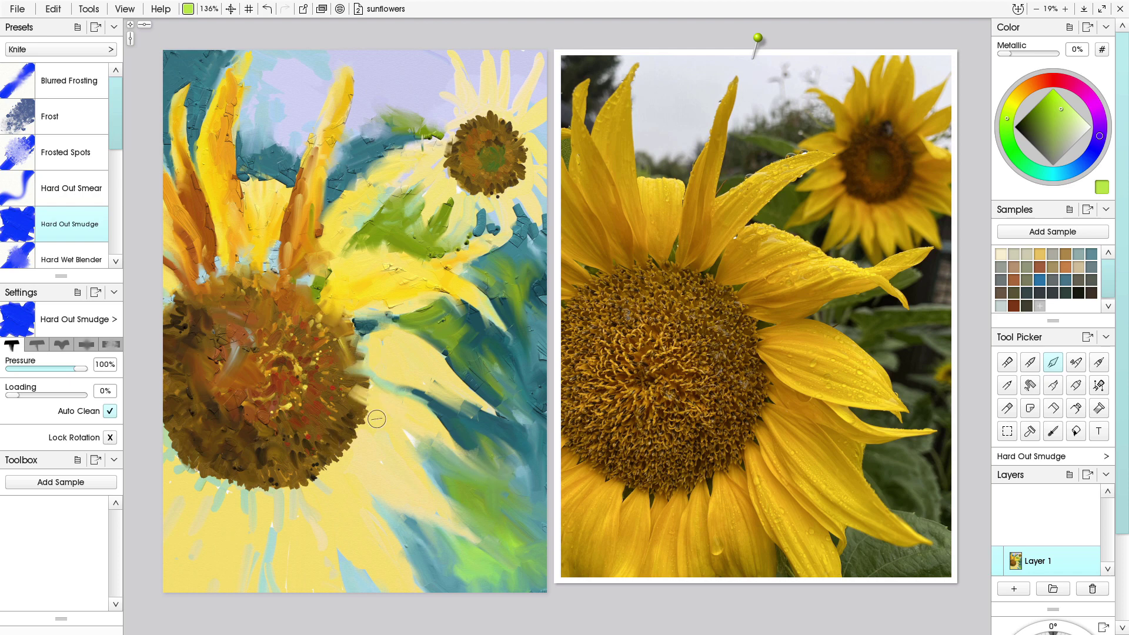
# Smudge the outer rims of the large and small seed heads to soften them into the surrounding petals
pyautogui.moveTo(363, 429)
pyautogui.mouseDown()
pyautogui.moveTo(339, 472)
pyautogui.moveTo(312, 476)
pyautogui.moveTo(311, 494)
pyautogui.moveTo(296, 500)
pyautogui.moveTo(262, 476)
pyautogui.moveTo(241, 491)
pyautogui.moveTo(243, 472)
pyautogui.moveTo(232, 492)
pyautogui.moveTo(193, 472)
pyautogui.moveTo(180, 497)
pyautogui.moveTo(203, 475)
pyautogui.moveTo(213, 487)
pyautogui.moveTo(190, 478)
pyautogui.mouseUp()
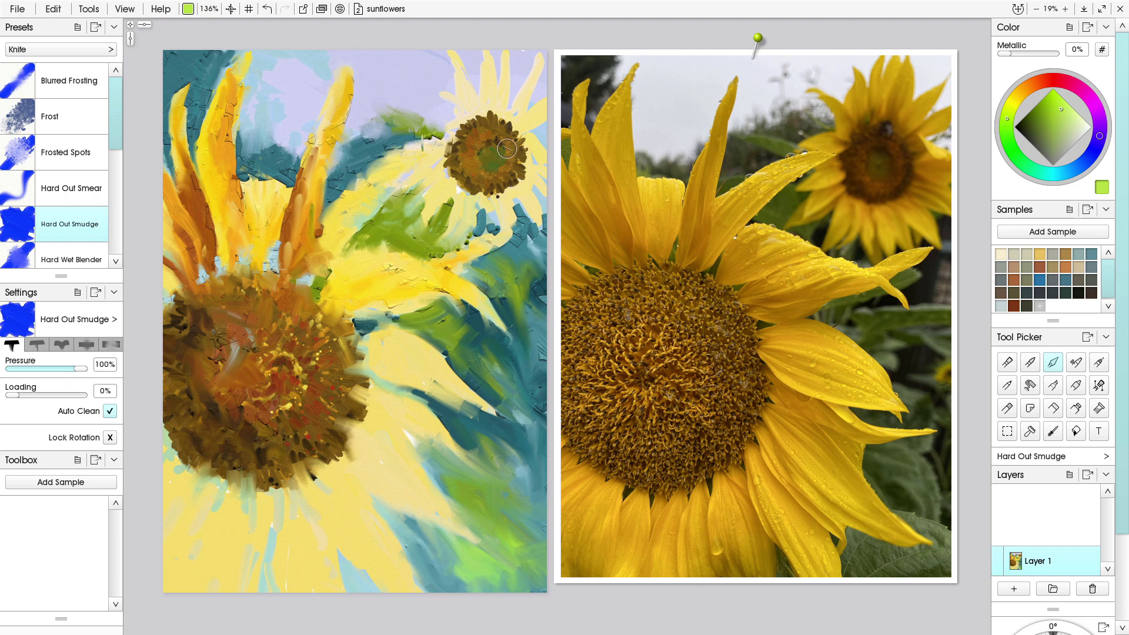
pyautogui.moveTo(500, 110)
pyautogui.mouseDown()
pyautogui.moveTo(465, 134)
pyautogui.moveTo(454, 188)
pyautogui.moveTo(499, 195)
pyautogui.moveTo(523, 181)
pyautogui.moveTo(510, 116)
pyautogui.mouseUp()
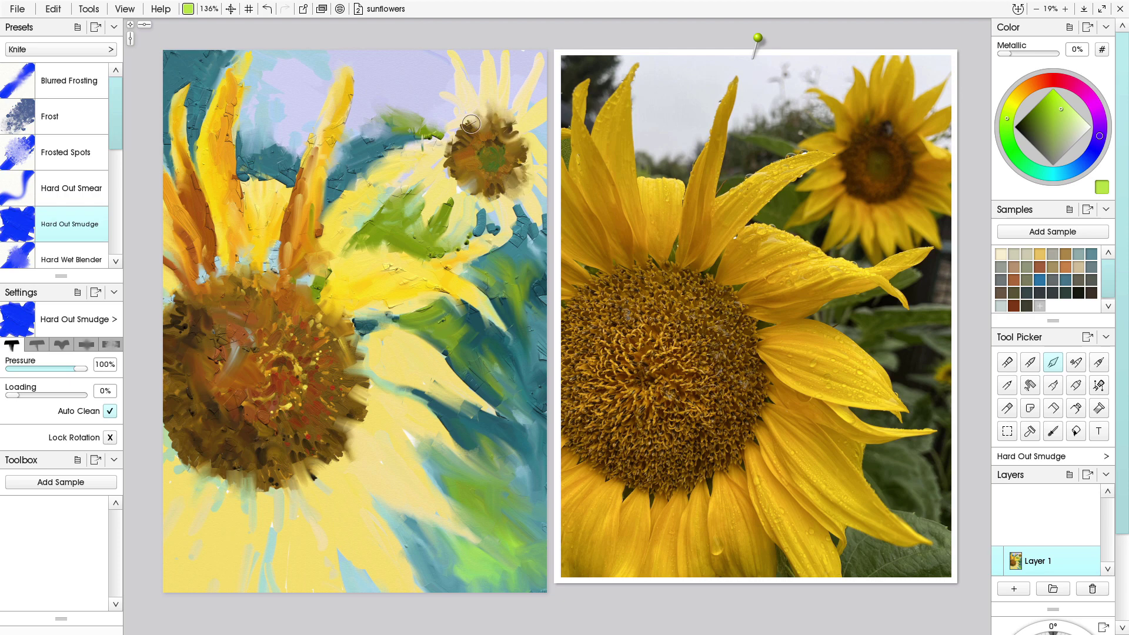
# Smudge the teal background along the edge of the large sunflower's tall upper petal with the Hard Out Smudge knife
pyautogui.moveTo(308, 129); pyautogui.dragTo(310, 171)
pyautogui.moveTo(854, 457)
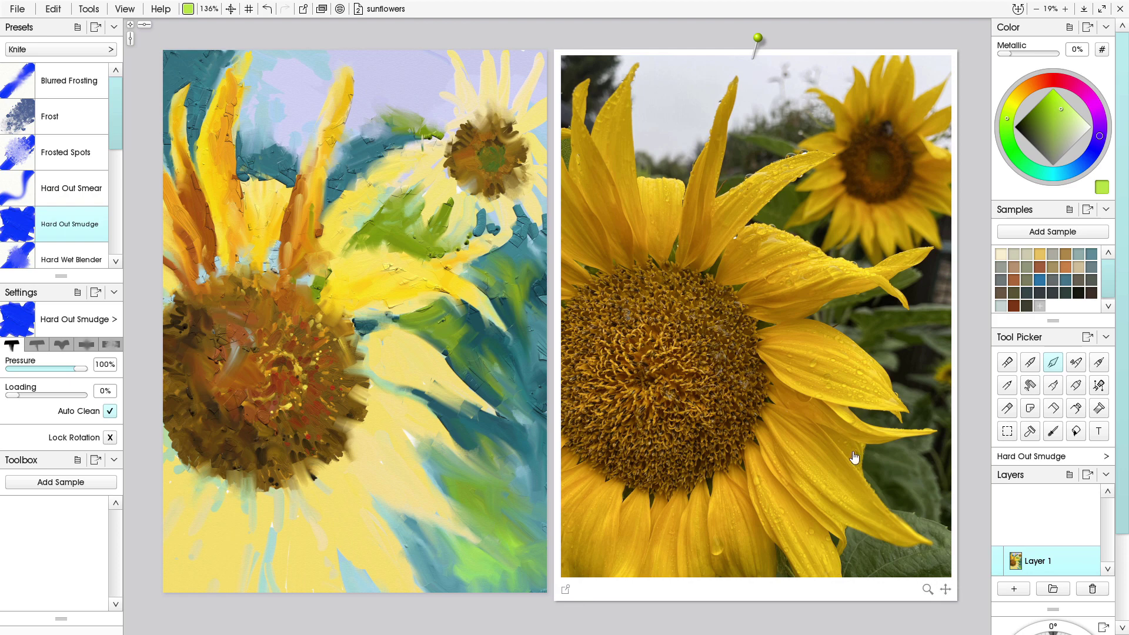
# Squeeze sampled golden-yellow tube strokes along the upper petals of the small sunflower
pyautogui.click(1078, 410)
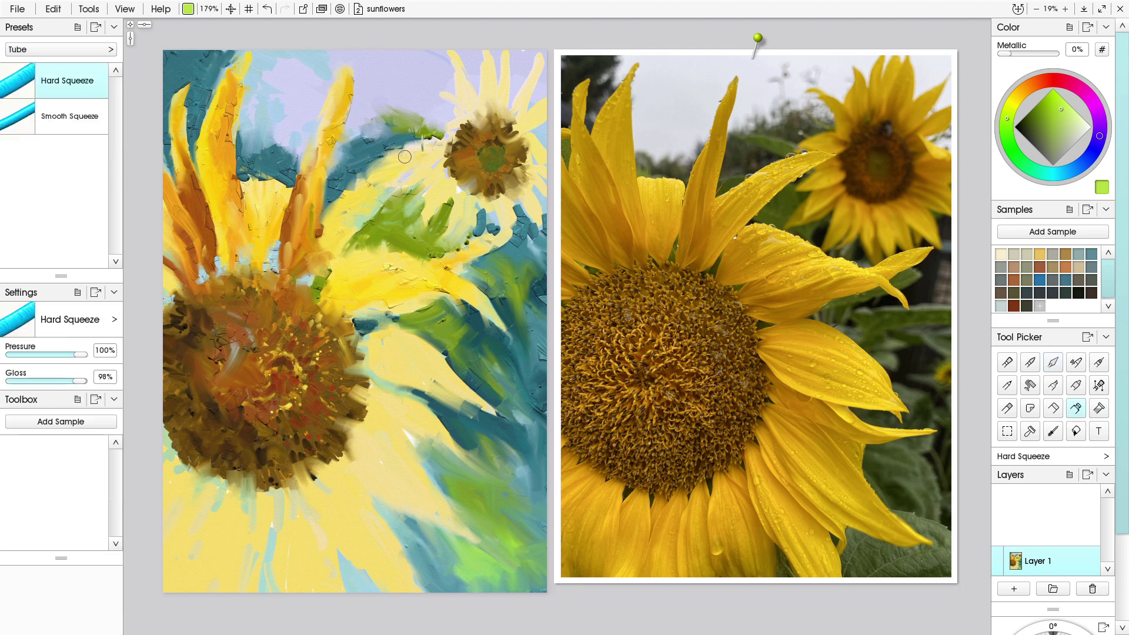
pyautogui.keyDown('alt'); pyautogui.click(314, 187); pyautogui.keyUp('alt')
pyautogui.click(398, 162)
pyautogui.moveTo(506, 55); pyautogui.dragTo(508, 107)
pyautogui.moveTo(537, 64); pyautogui.dragTo(516, 116)
pyautogui.moveTo(547, 93); pyautogui.dragTo(522, 125)
pyautogui.moveTo(493, 53); pyautogui.dragTo(487, 108)
pyautogui.moveTo(475, 57); pyautogui.dragTo(473, 116)
pyautogui.moveTo(436, 125); pyautogui.dragTo(460, 134)
# Squeeze sampled darker ochre strokes around the small sunflower's seed head, mainly on its right-hand and lower petal bases
pyautogui.keyDown('alt'); pyautogui.click(309, 218); pyautogui.keyUp('alt')
pyautogui.moveTo(544, 146); pyautogui.dragTo(518, 133)
pyautogui.moveTo(542, 191); pyautogui.dragTo(519, 171)
pyautogui.moveTo(492, 203); pyautogui.dragTo(493, 189)
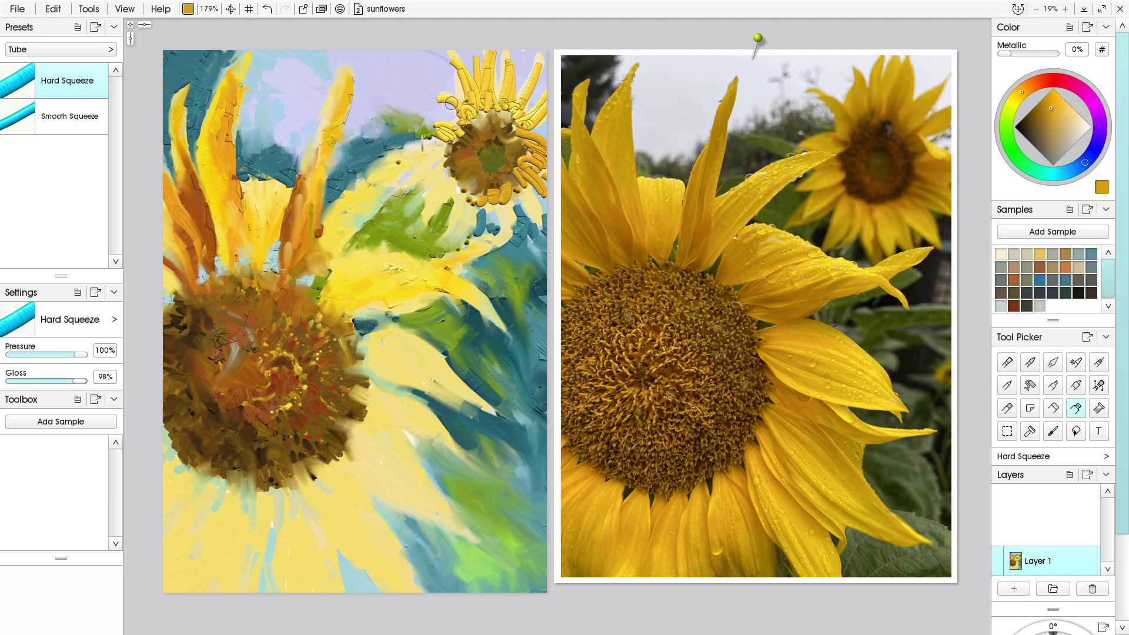
pyautogui.moveTo(486, 86); pyautogui.dragTo(486, 108)
pyautogui.moveTo(448, 153); pyautogui.dragTo(455, 173)
# Squeeze sampled bright yellow tube strokes down the lower petals of the small sunflower
pyautogui.keyDown('alt'); pyautogui.click(469, 187); pyautogui.keyUp('alt')
pyautogui.moveTo(537, 226); pyautogui.dragTo(521, 192)
pyautogui.moveTo(505, 234)
pyautogui.mouseDown()
pyautogui.moveTo(508, 199)
pyautogui.moveTo(488, 198)
pyautogui.mouseUp()
pyautogui.moveTo(467, 229)
pyautogui.mouseDown()
pyautogui.moveTo(478, 198)
pyautogui.moveTo(461, 195)
pyautogui.moveTo(450, 166)
pyautogui.mouseUp()
pyautogui.keyDown('alt'); pyautogui.click(441, 286); pyautogui.keyUp('alt')
# Smudge the small sunflower's fresh petal strokes outward from its seed head with the Hard Out Smudge knife
pyautogui.click(1053, 362)
pyautogui.moveTo(538, 195)
pyautogui.mouseDown()
pyautogui.moveTo(523, 147)
pyautogui.moveTo(521, 218)
pyautogui.moveTo(497, 189)
pyautogui.moveTo(461, 209)
pyautogui.moveTo(428, 169)
pyautogui.mouseUp()
pyautogui.press('[')
pyautogui.moveTo(442, 127)
pyautogui.mouseDown()
pyautogui.moveTo(456, 137)
pyautogui.moveTo(429, 150)
pyautogui.mouseUp()
pyautogui.moveTo(430, 150)
pyautogui.mouseDown()
pyautogui.moveTo(472, 106)
pyautogui.moveTo(489, 59)
pyautogui.moveTo(511, 128)
pyautogui.moveTo(522, 97)
pyautogui.moveTo(510, 154)
pyautogui.moveTo(533, 127)
pyautogui.mouseUp()
pyautogui.moveTo(446, 181)
pyautogui.mouseDown()
pyautogui.moveTo(443, 223)
pyautogui.moveTo(376, 190)
pyautogui.mouseUp()
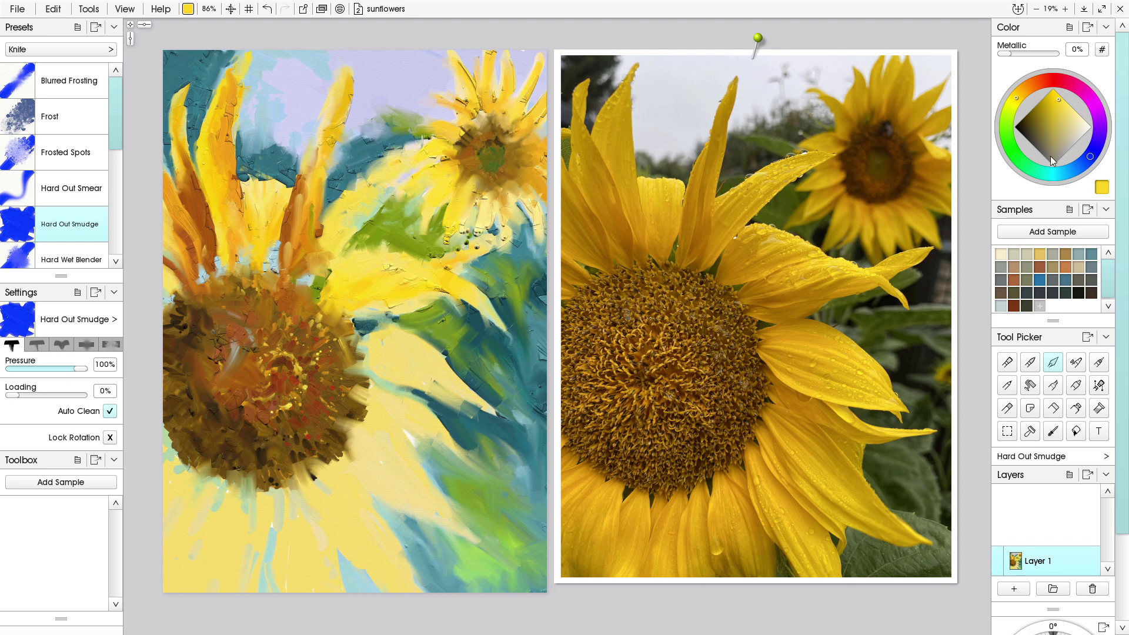
# Squeeze orange and sampled brown tube strokes down the large sunflower's upper-left petals and smudge them in
pyautogui.click(1029, 87)
pyautogui.click(1075, 408)
pyautogui.moveTo(233, 138); pyautogui.dragTo(244, 268)
pyautogui.moveTo(234, 224); pyautogui.dragTo(242, 252)
pyautogui.moveTo(216, 186); pyautogui.dragTo(210, 214)
pyautogui.keyDown('alt'); pyautogui.click(206, 247); pyautogui.keyUp('alt')
pyautogui.moveTo(212, 218)
pyautogui.mouseDown()
pyautogui.moveTo(206, 243)
pyautogui.moveTo(221, 288)
pyautogui.mouseUp()
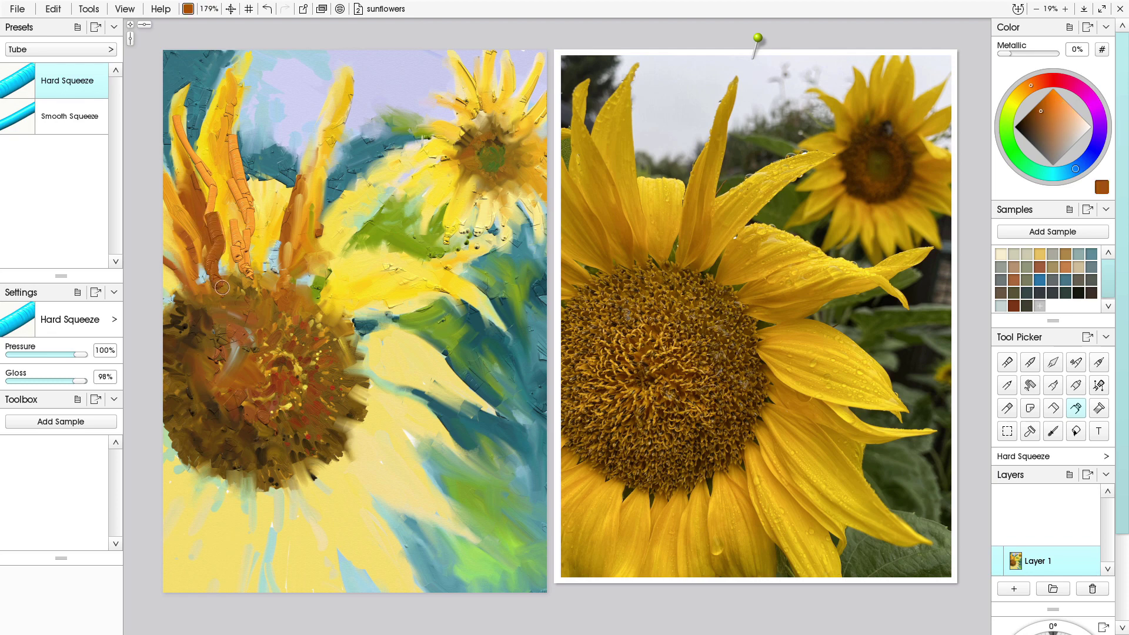
pyautogui.click(1052, 363)
pyautogui.moveTo(230, 138)
pyautogui.mouseDown()
pyautogui.moveTo(247, 291)
pyautogui.moveTo(214, 246)
pyautogui.moveTo(175, 103)
pyautogui.moveTo(179, 187)
pyautogui.mouseUp()
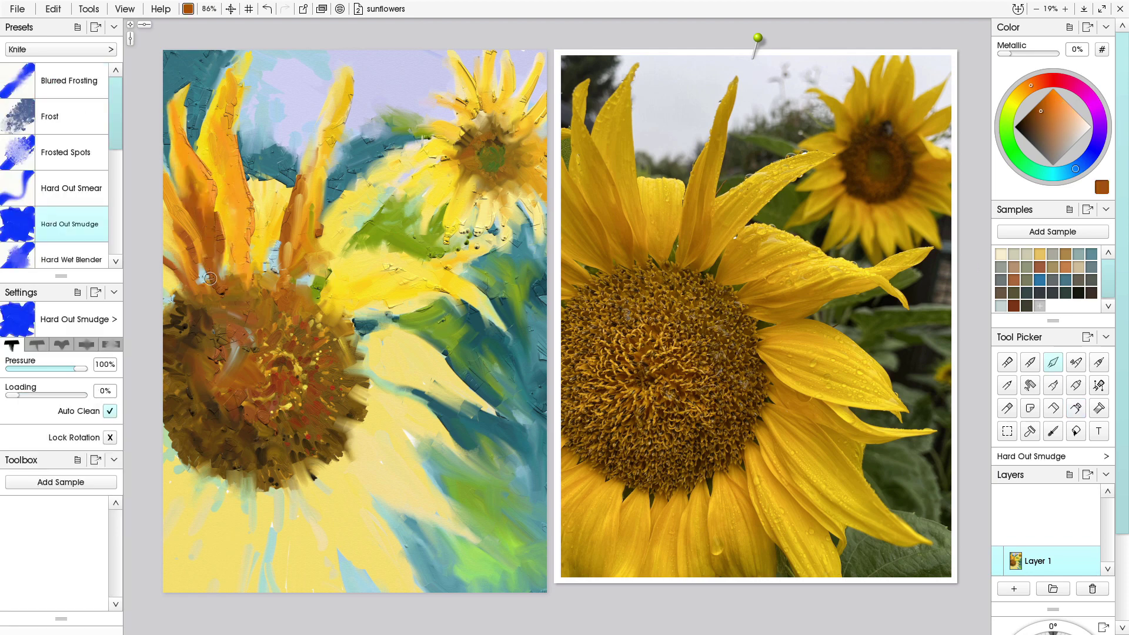
# Squeeze sampled dark-brown tube dabs along the upper rim of the large seed head
pyautogui.click(1076, 407)
pyautogui.keyDown('alt'); pyautogui.click(183, 317); pyautogui.keyUp('alt')
pyautogui.moveTo(209, 291); pyautogui.dragTo(223, 280)
pyautogui.click(251, 272)
pyautogui.click(278, 277)
pyautogui.click(295, 289)
pyautogui.click(310, 307)
pyautogui.click(189, 297)
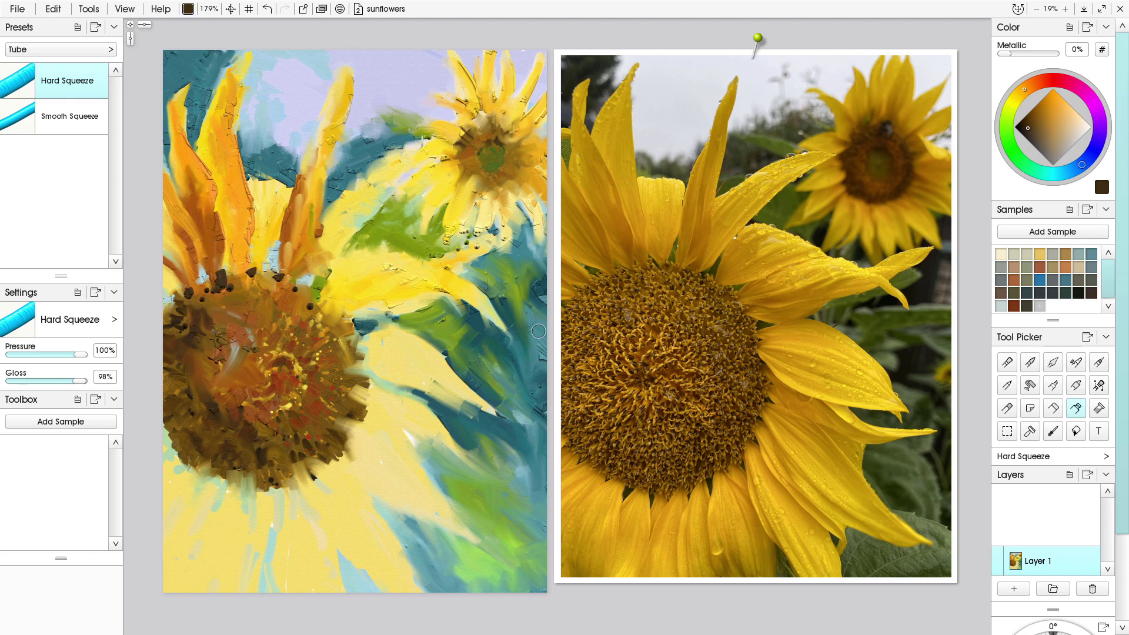
# Paint sampled dark brown with the Oil Brush along the large seed head's upper rim and up between the upper-left petals
pyautogui.press('o')
pyautogui.keyDown('alt'); pyautogui.click(279, 286); pyautogui.keyUp('alt')
pyautogui.moveTo(219, 274)
pyautogui.mouseDown()
pyautogui.moveTo(234, 282)
pyautogui.moveTo(198, 299)
pyautogui.mouseUp()
pyautogui.keyDown('alt'); pyautogui.click(177, 314); pyautogui.keyUp('alt')
pyautogui.moveTo(222, 237)
pyautogui.mouseDown()
pyautogui.moveTo(220, 210)
pyautogui.moveTo(227, 260)
pyautogui.mouseUp()
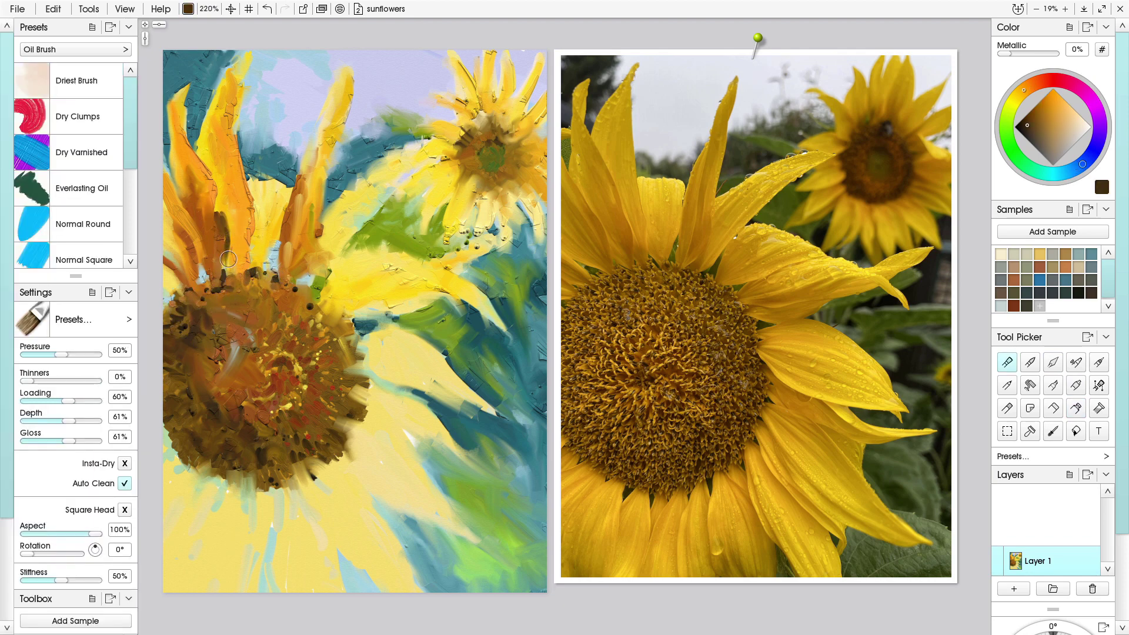
# Squeeze an orange-brown tube stroke over the dark gap between the upper-left petals and smudge it into them
pyautogui.keyDown('alt'); pyautogui.click(228, 273); pyautogui.keyUp('alt')
pyautogui.press('t')
pyautogui.moveTo(213, 203); pyautogui.dragTo(223, 257)
pyautogui.press('k')
pyautogui.moveTo(209, 204); pyautogui.dragTo(227, 285)
# Squeeze sampled orange and yellow tube strokes along the large sunflower's upper right-hand petals
pyautogui.click(1076, 409)
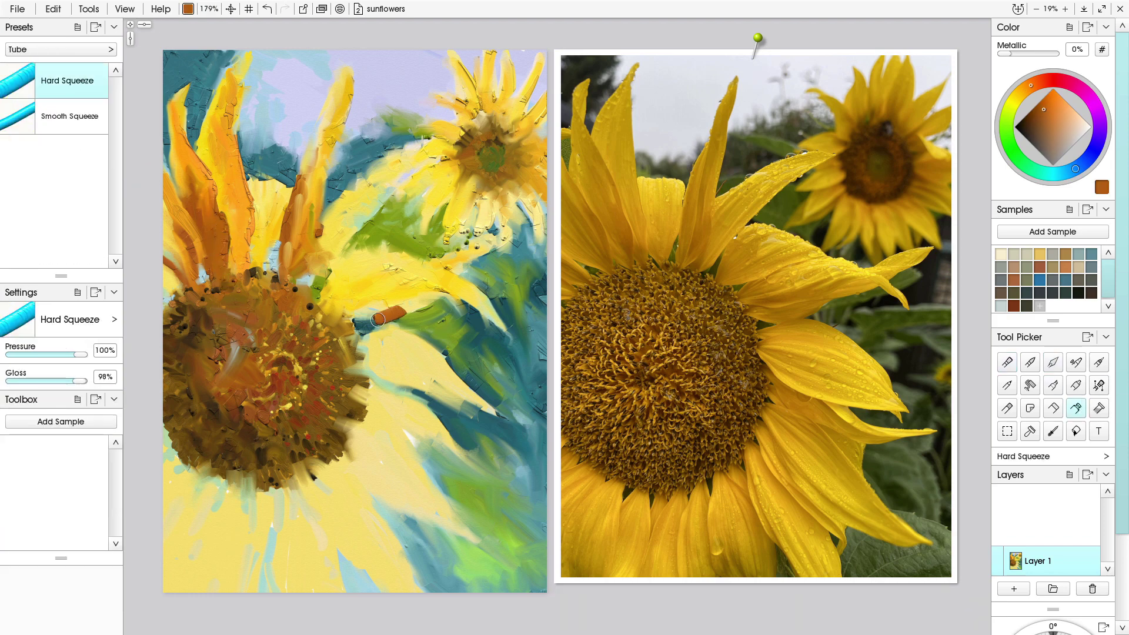
pyautogui.keyDown('alt'); pyautogui.click(246, 223); pyautogui.keyUp('alt')
pyautogui.moveTo(419, 303)
pyautogui.mouseDown()
pyautogui.moveTo(359, 320)
pyautogui.moveTo(445, 358)
pyautogui.moveTo(488, 401)
pyautogui.mouseUp()
pyautogui.keyDown('alt'); pyautogui.click(392, 362); pyautogui.keyUp('alt')
pyautogui.moveTo(387, 346); pyautogui.dragTo(519, 422)
pyautogui.moveTo(415, 378)
pyautogui.mouseDown()
pyautogui.moveTo(490, 405)
pyautogui.moveTo(437, 390)
pyautogui.mouseUp()
# Squeeze sampled orange and pale-yellow tube strokes along the middle right-hand petals of the large sunflower
pyautogui.keyDown('alt'); pyautogui.click(261, 253); pyautogui.keyUp('alt')
pyautogui.moveTo(364, 359)
pyautogui.mouseDown()
pyautogui.moveTo(466, 405)
pyautogui.moveTo(434, 416)
pyautogui.moveTo(433, 437)
pyautogui.moveTo(514, 453)
pyautogui.mouseUp()
pyautogui.keyDown('alt'); pyautogui.click(293, 213); pyautogui.keyUp('alt')
pyautogui.keyDown('alt'); pyautogui.click(447, 385); pyautogui.keyUp('alt')
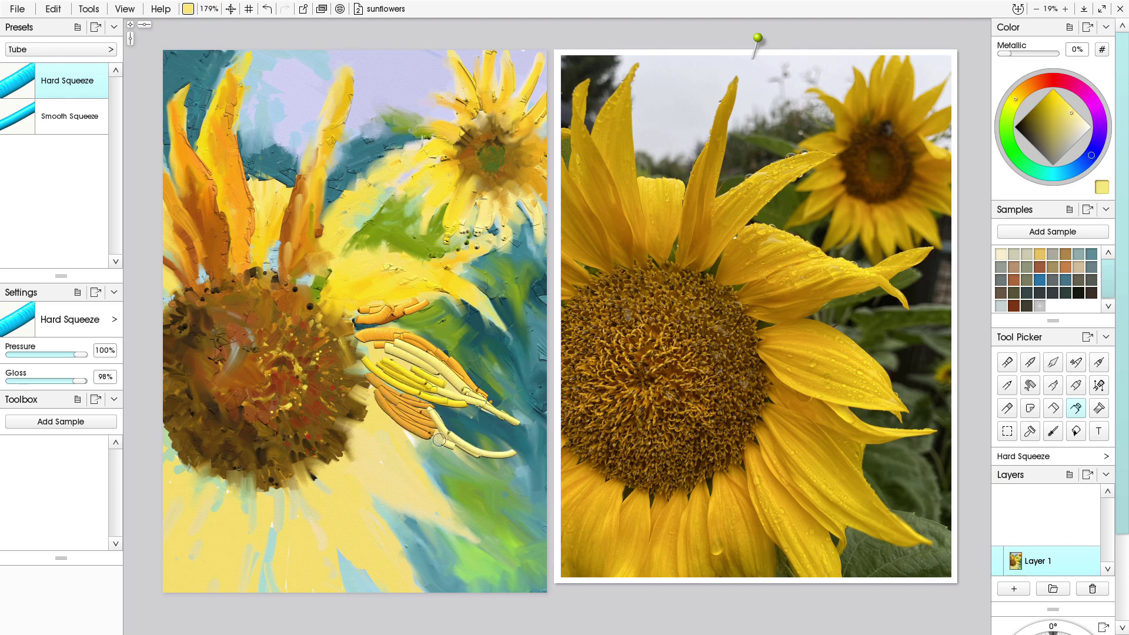
pyautogui.keyDown('alt'); pyautogui.click(412, 378); pyautogui.keyUp('alt')
pyautogui.moveTo(419, 421); pyautogui.dragTo(497, 459)
pyautogui.moveTo(383, 405); pyautogui.dragTo(430, 445)
# Squeeze sampled orange and yellow tube strokes along the long lower-right petal of the large sunflower
pyautogui.keyDown('alt'); pyautogui.click(246, 223); pyautogui.keyUp('alt')
pyautogui.moveTo(376, 410)
pyautogui.mouseDown()
pyautogui.moveTo(412, 424)
pyautogui.moveTo(368, 426)
pyautogui.moveTo(413, 471)
pyautogui.mouseUp()
pyautogui.moveTo(412, 462)
pyautogui.mouseDown()
pyautogui.moveTo(515, 553)
pyautogui.moveTo(462, 519)
pyautogui.mouseUp()
pyautogui.keyDown('alt'); pyautogui.click(406, 430); pyautogui.keyUp('alt')
pyautogui.moveTo(376, 438)
pyautogui.mouseDown()
pyautogui.moveTo(438, 500)
pyautogui.moveTo(406, 488)
pyautogui.moveTo(455, 520)
pyautogui.mouseUp()
pyautogui.keyDown('alt'); pyautogui.click(393, 435); pyautogui.keyUp('alt')
pyautogui.moveTo(342, 423)
pyautogui.mouseDown()
pyautogui.moveTo(401, 497)
pyautogui.moveTo(388, 439)
pyautogui.moveTo(435, 478)
pyautogui.mouseUp()
pyautogui.moveTo(375, 429); pyautogui.dragTo(416, 464)
# Squeeze sampled orange tube strokes down the lower-right petals from the large seed head towards the canvas bottom
pyautogui.keyDown('alt'); pyautogui.click(449, 532); pyautogui.keyUp('alt')
pyautogui.moveTo(348, 411); pyautogui.dragTo(403, 482)
pyautogui.moveTo(335, 428)
pyautogui.mouseDown()
pyautogui.moveTo(399, 507)
pyautogui.moveTo(437, 583)
pyautogui.mouseUp()
pyautogui.moveTo(320, 450); pyautogui.dragTo(396, 544)
pyautogui.moveTo(314, 457); pyautogui.dragTo(370, 565)
# Squeeze sampled dark-teal tube strokes into the gaps between the large sunflower's lower-right petals
pyautogui.keyDown('alt'); pyautogui.click(459, 364); pyautogui.keyUp('alt')
pyautogui.moveTo(336, 453); pyautogui.dragTo(370, 486)
pyautogui.moveTo(347, 426); pyautogui.dragTo(364, 442)
pyautogui.moveTo(355, 401); pyautogui.dragTo(403, 436)
pyautogui.moveTo(309, 460); pyautogui.dragTo(319, 497)
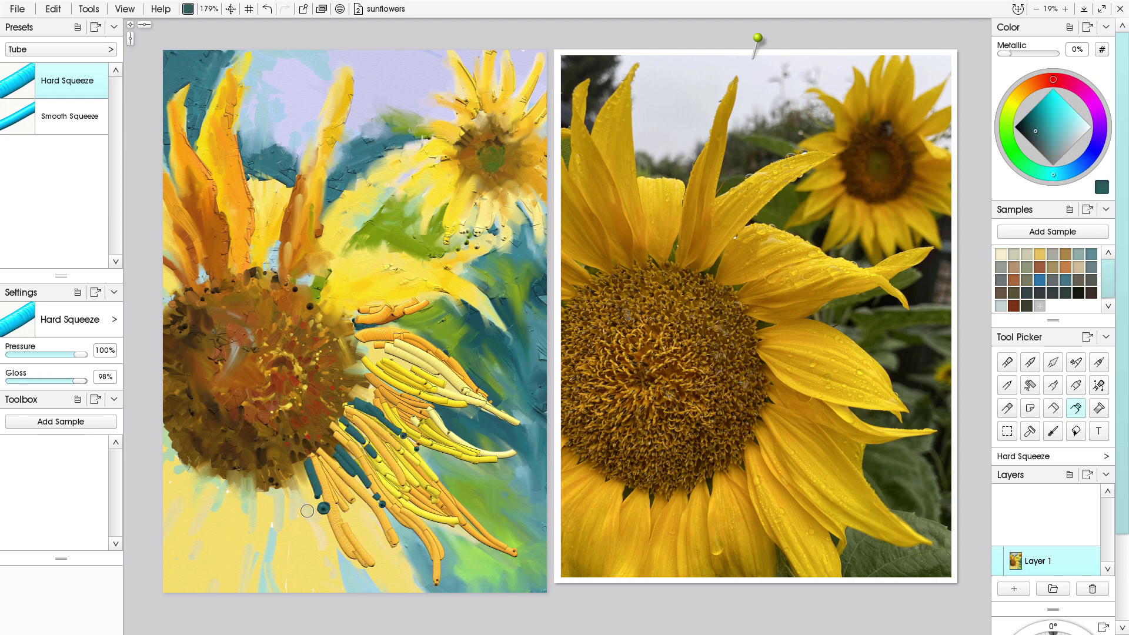
# Smudge the tube strokes on the large sunflower's upper and middle right-hand petals towards their tips
pyautogui.click(1053, 362)
pyautogui.moveTo(359, 335)
pyautogui.mouseDown()
pyautogui.moveTo(412, 352)
pyautogui.moveTo(428, 304)
pyautogui.moveTo(474, 393)
pyautogui.moveTo(516, 422)
pyautogui.mouseUp()
pyautogui.moveTo(385, 370); pyautogui.dragTo(466, 403)
pyautogui.moveTo(361, 356)
pyautogui.mouseDown()
pyautogui.moveTo(444, 385)
pyautogui.moveTo(452, 445)
pyautogui.mouseUp()
pyautogui.moveTo(372, 388); pyautogui.dragTo(506, 456)
pyautogui.moveTo(420, 422); pyautogui.dragTo(459, 453)
# Smudge the orange, yellow and teal tube strokes on the large sunflower's lower-right petals along their length
pyautogui.moveTo(374, 411)
pyautogui.mouseDown()
pyautogui.moveTo(431, 444)
pyautogui.moveTo(380, 419)
pyautogui.mouseUp()
pyautogui.moveTo(347, 408); pyautogui.dragTo(412, 464)
pyautogui.moveTo(368, 436); pyautogui.dragTo(443, 503)
pyautogui.moveTo(359, 430)
pyautogui.mouseDown()
pyautogui.moveTo(419, 513)
pyautogui.moveTo(441, 519)
pyautogui.mouseUp()
pyautogui.moveTo(349, 395); pyautogui.dragTo(492, 546)
pyautogui.moveTo(411, 454); pyautogui.dragTo(450, 506)
pyautogui.moveTo(399, 507); pyautogui.dragTo(448, 582)
pyautogui.moveTo(343, 450)
pyautogui.mouseDown()
pyautogui.moveTo(380, 496)
pyautogui.moveTo(323, 419)
pyautogui.moveTo(350, 470)
pyautogui.moveTo(325, 502)
pyautogui.moveTo(370, 565)
pyautogui.mouseUp()
pyautogui.moveTo(347, 473); pyautogui.dragTo(391, 546)
# Smudge the upper-right and lower rims of the large seed head into the surrounding petals
pyautogui.moveTo(292, 285); pyautogui.dragTo(360, 343)
pyautogui.moveTo(362, 337); pyautogui.dragTo(334, 324)
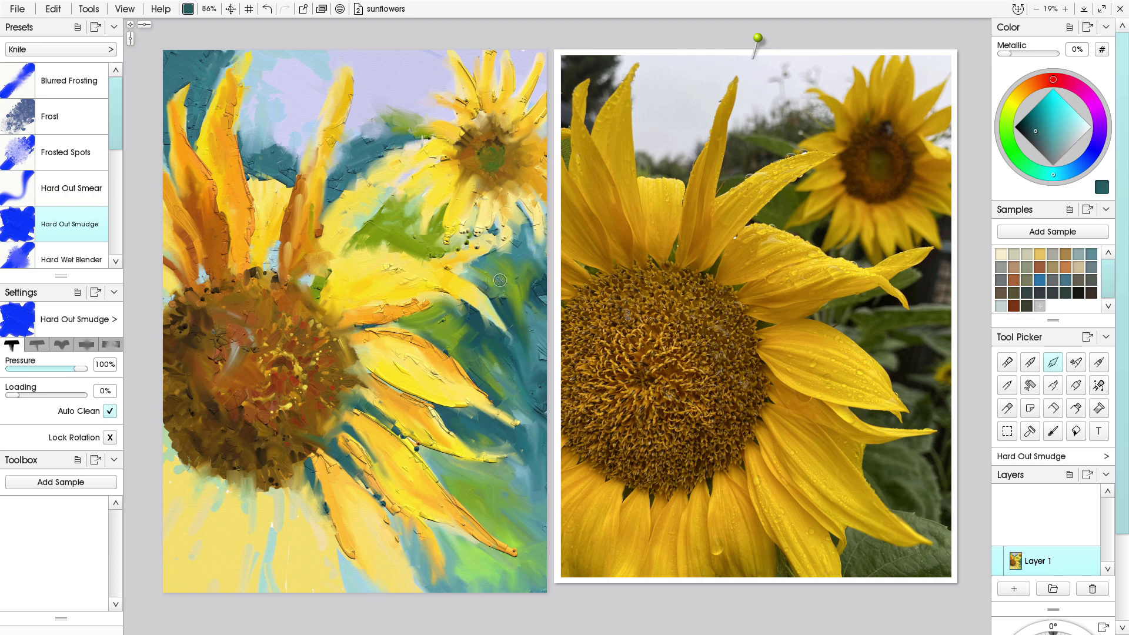
pyautogui.moveTo(323, 253); pyautogui.dragTo(317, 287)
pyautogui.moveTo(299, 478)
pyautogui.mouseDown()
pyautogui.moveTo(293, 515)
pyautogui.moveTo(327, 512)
pyautogui.mouseUp()
# Squeeze sampled dark-teal tube strokes into the petal gaps just below the large seed head
pyautogui.click(1076, 408)
pyautogui.keyDown('alt'); pyautogui.click(347, 456); pyautogui.keyUp('alt')
pyautogui.moveTo(226, 483); pyautogui.dragTo(276, 510)
pyautogui.moveTo(251, 496); pyautogui.dragTo(249, 508)
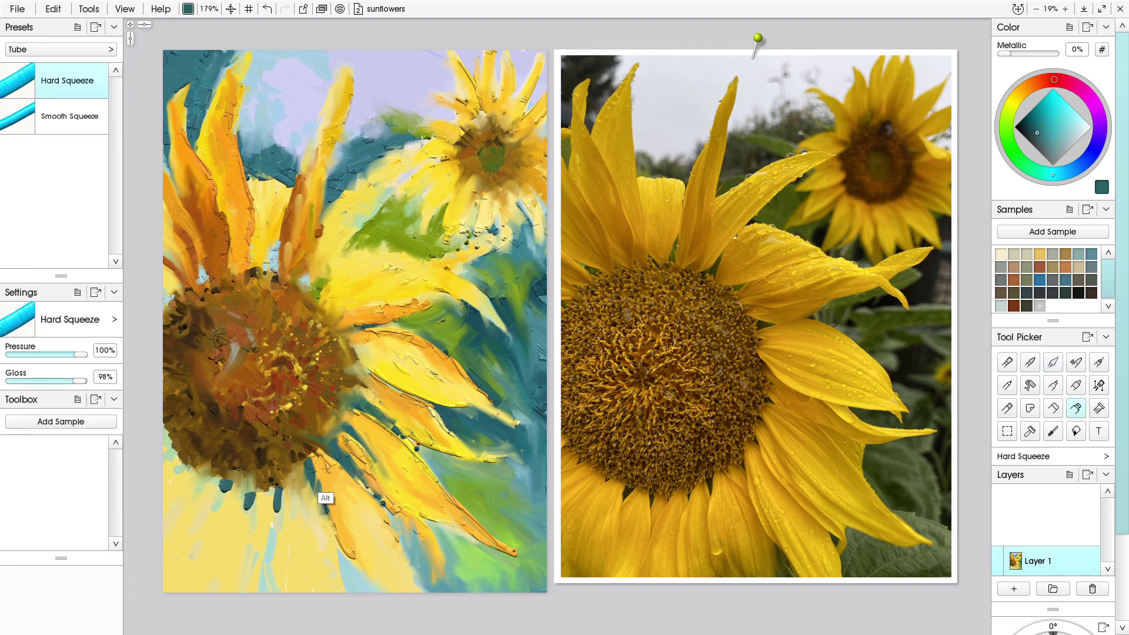
# Squeeze sampled orange tube strokes down the petals below the large seed head
pyautogui.keyDown('alt'); pyautogui.click(327, 470); pyautogui.keyUp('alt')
pyautogui.moveTo(300, 467); pyautogui.dragTo(318, 522)
pyautogui.moveTo(288, 479); pyautogui.dragTo(279, 529)
pyautogui.moveTo(235, 486)
pyautogui.mouseDown()
pyautogui.moveTo(225, 524)
pyautogui.moveTo(169, 539)
pyautogui.mouseUp()
pyautogui.moveTo(264, 496); pyautogui.dragTo(240, 555)
# Squeeze sampled pale-yellow tube strokes along the outer ends of the large sunflower's bottom petals
pyautogui.keyDown('alt'); pyautogui.click(253, 559); pyautogui.keyUp('alt')
pyautogui.moveTo(301, 527); pyautogui.dragTo(275, 588)
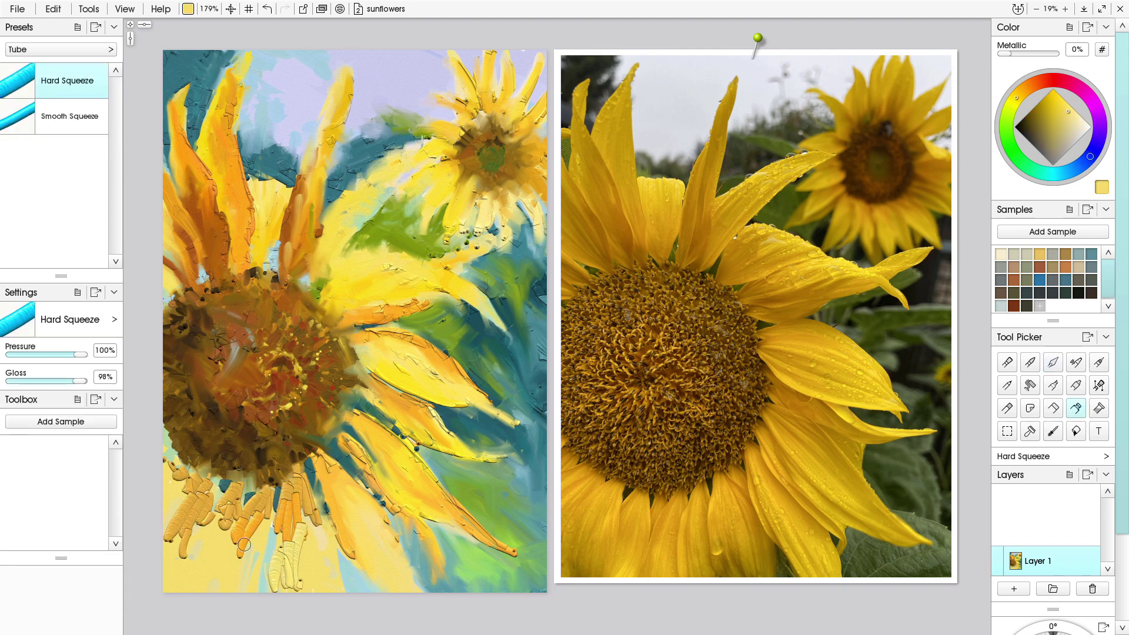
pyautogui.moveTo(250, 531); pyautogui.dragTo(237, 581)
pyautogui.moveTo(227, 508); pyautogui.dragTo(206, 564)
pyautogui.moveTo(191, 495); pyautogui.dragTo(170, 564)
# Smudge the orange, yellow and teal strokes of the bottom petals downward with the Hard Out Smudge knife
pyautogui.click(1053, 362)
pyautogui.moveTo(301, 491); pyautogui.dragTo(308, 571)
pyautogui.moveTo(289, 472); pyautogui.dragTo(279, 562)
pyautogui.moveTo(263, 507); pyautogui.dragTo(244, 565)
pyautogui.moveTo(243, 515)
pyautogui.mouseDown()
pyautogui.moveTo(231, 579)
pyautogui.moveTo(210, 544)
pyautogui.mouseUp()
pyautogui.moveTo(269, 477); pyautogui.dragTo(248, 514)
pyautogui.moveTo(236, 471); pyautogui.dragTo(204, 559)
pyautogui.moveTo(203, 489)
pyautogui.mouseDown()
pyautogui.moveTo(191, 552)
pyautogui.moveTo(177, 553)
pyautogui.mouseUp()
pyautogui.moveTo(206, 470); pyautogui.dragTo(172, 532)
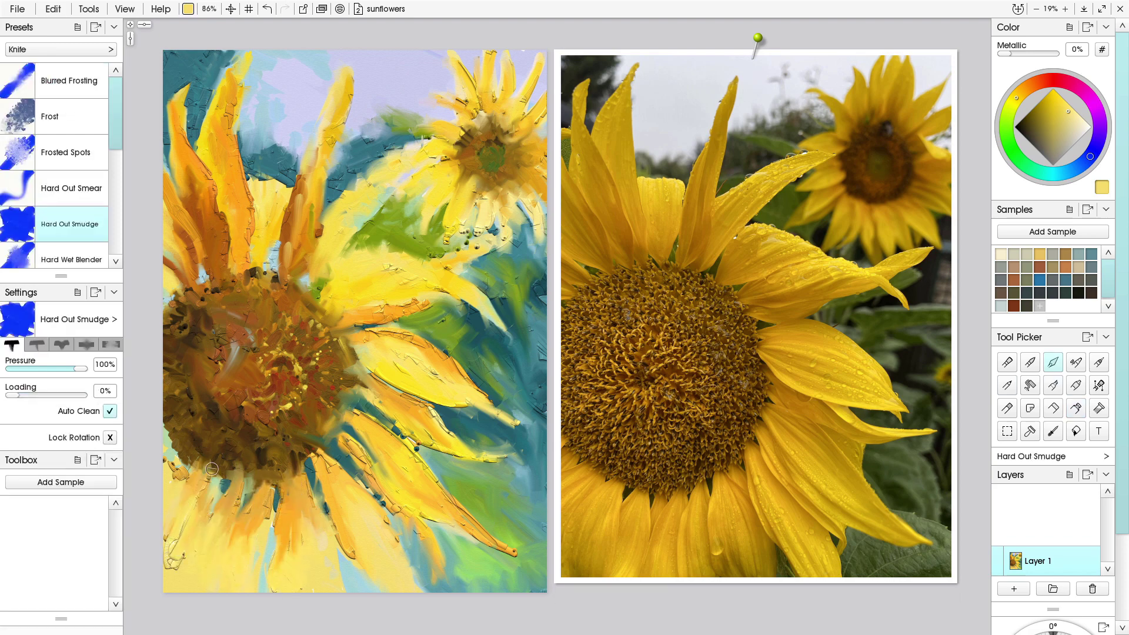
pyautogui.moveTo(185, 450); pyautogui.dragTo(167, 561)
# Smudge the upper-left petal bases, the large seed head's upper rim and one lower-right petal to blend them
pyautogui.moveTo(235, 226); pyautogui.dragTo(223, 265)
pyautogui.moveTo(230, 203)
pyautogui.mouseDown()
pyautogui.moveTo(208, 235)
pyautogui.moveTo(209, 267)
pyautogui.mouseUp()
pyautogui.moveTo(209, 218)
pyautogui.mouseDown()
pyautogui.moveTo(233, 283)
pyautogui.moveTo(214, 307)
pyautogui.mouseUp()
pyautogui.moveTo(322, 309)
pyautogui.mouseDown()
pyautogui.moveTo(322, 324)
pyautogui.moveTo(250, 272)
pyautogui.mouseUp()
pyautogui.moveTo(347, 447); pyautogui.dragTo(396, 516)
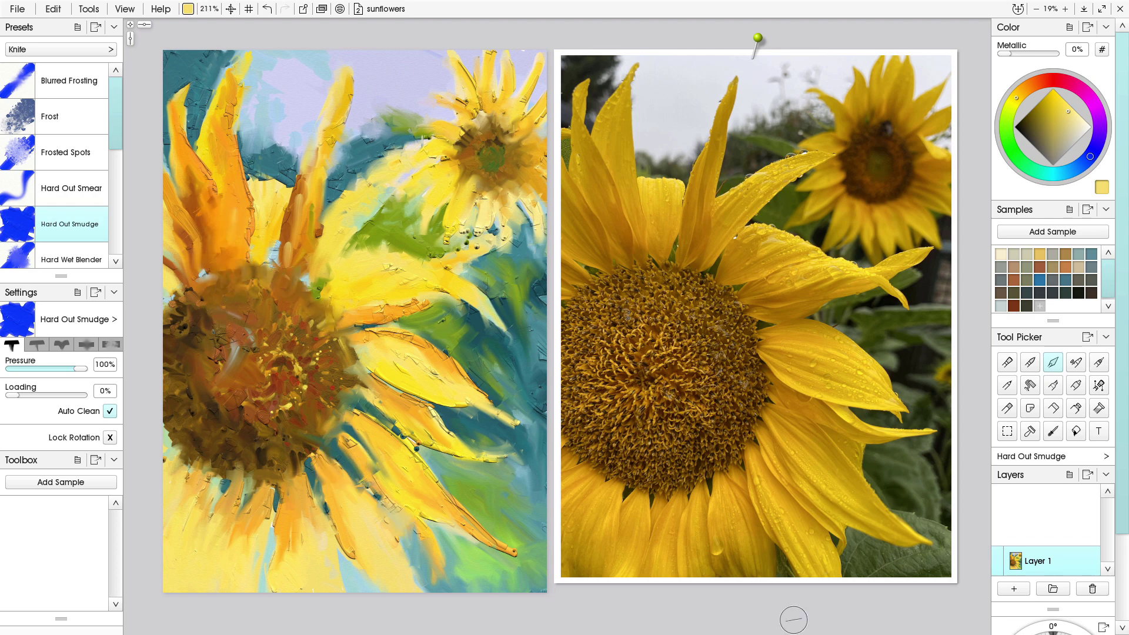
# Switch to the Oil Brush, try a pale-yellow stroke on the tall upper petal, and add a new layer above the painting
pyautogui.click(1007, 365)
pyautogui.moveTo(315, 193); pyautogui.dragTo(321, 230)
pyautogui.click(1016, 588)
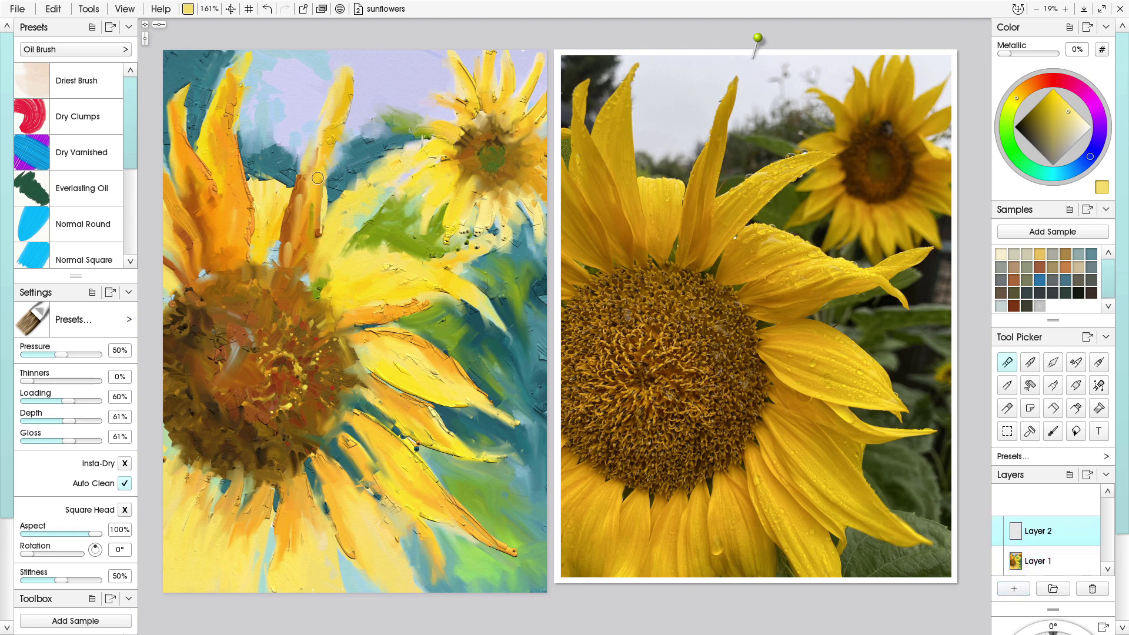
# Try blending pale-yellow paint on the new layer with the knife, return to the Oil Brush and undo the last stroke
pyautogui.press('k')
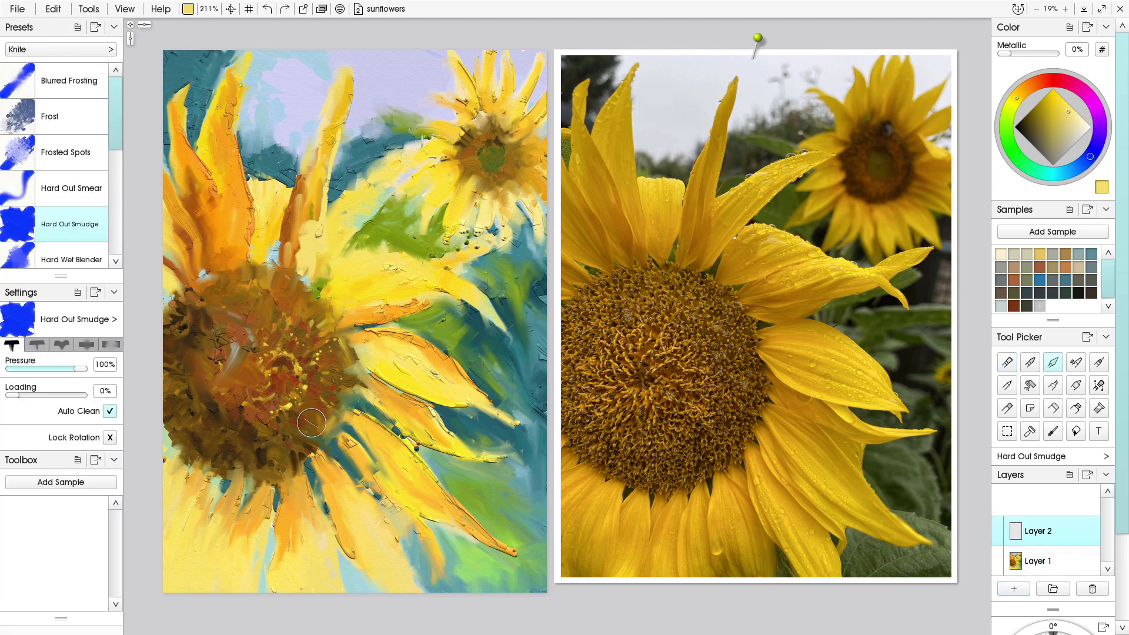
pyautogui.press('o')
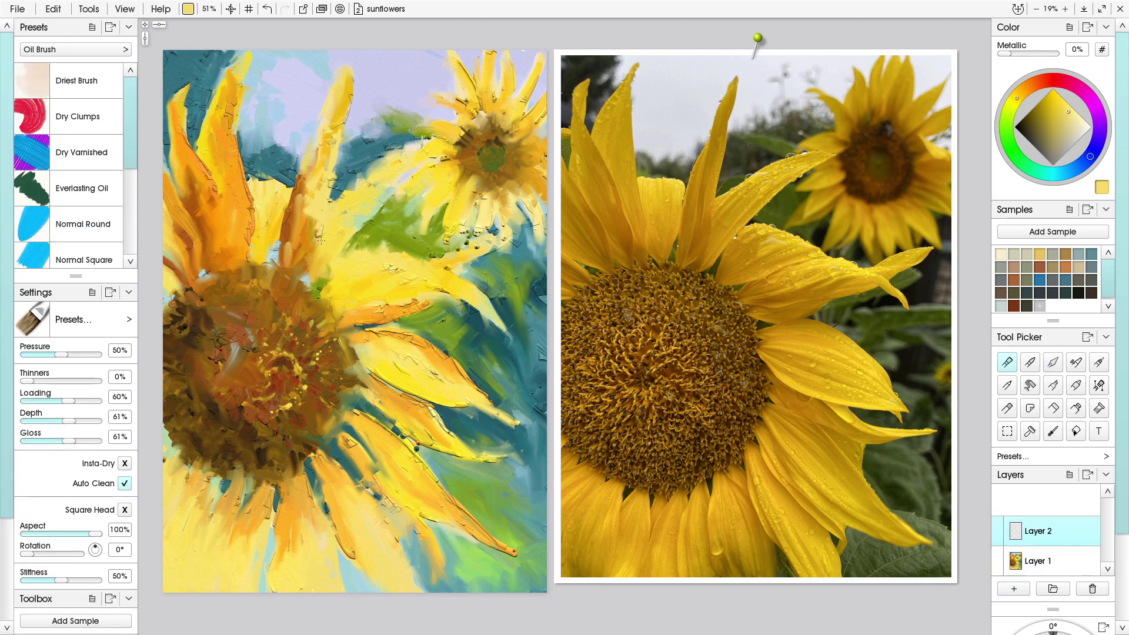
pyautogui.hotkey('ctrl', 'z')
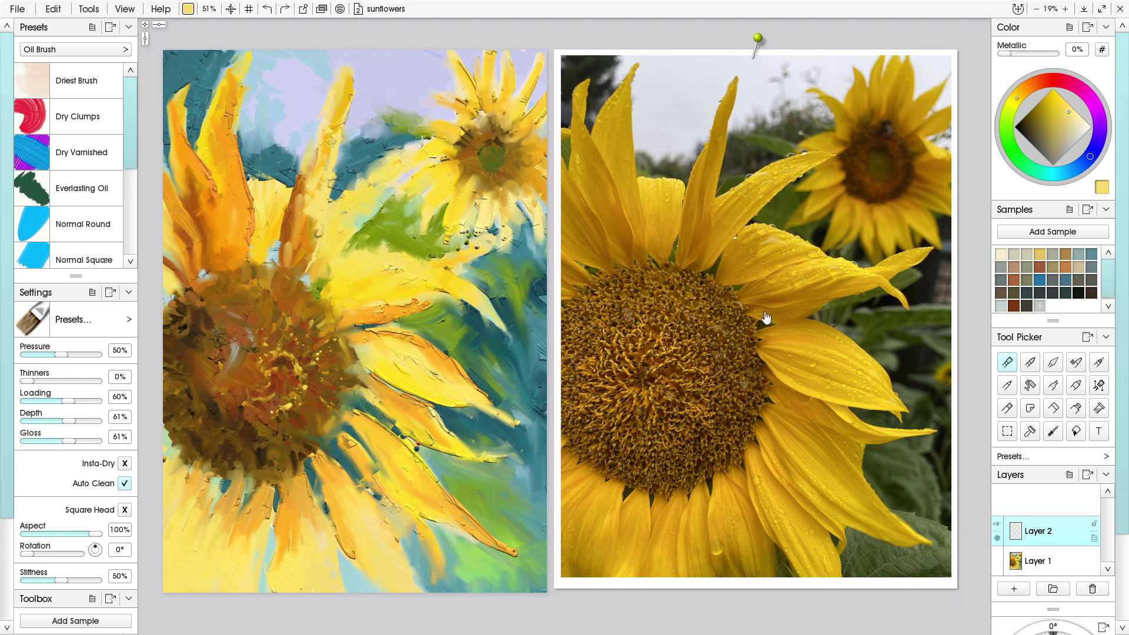
# Choose the Thick Gloss Square oil brush preset and set its depth to 75%
pyautogui.click(62, 130)
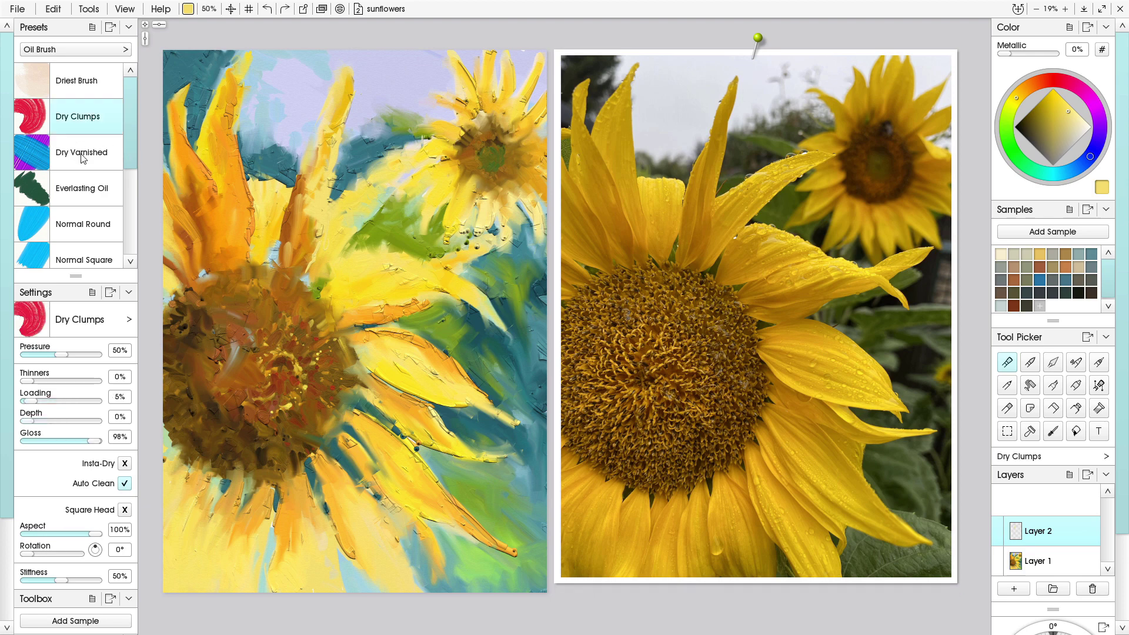
pyautogui.moveTo(124, 115); pyautogui.dragTo(117, 178)
pyautogui.click(97, 153)
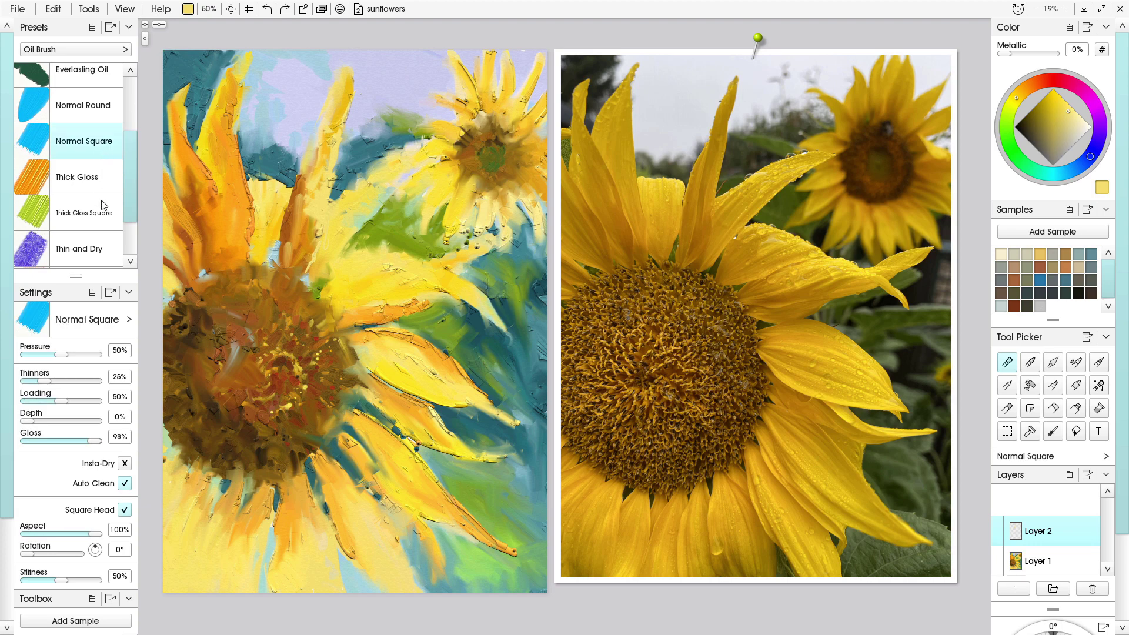
pyautogui.click(102, 209)
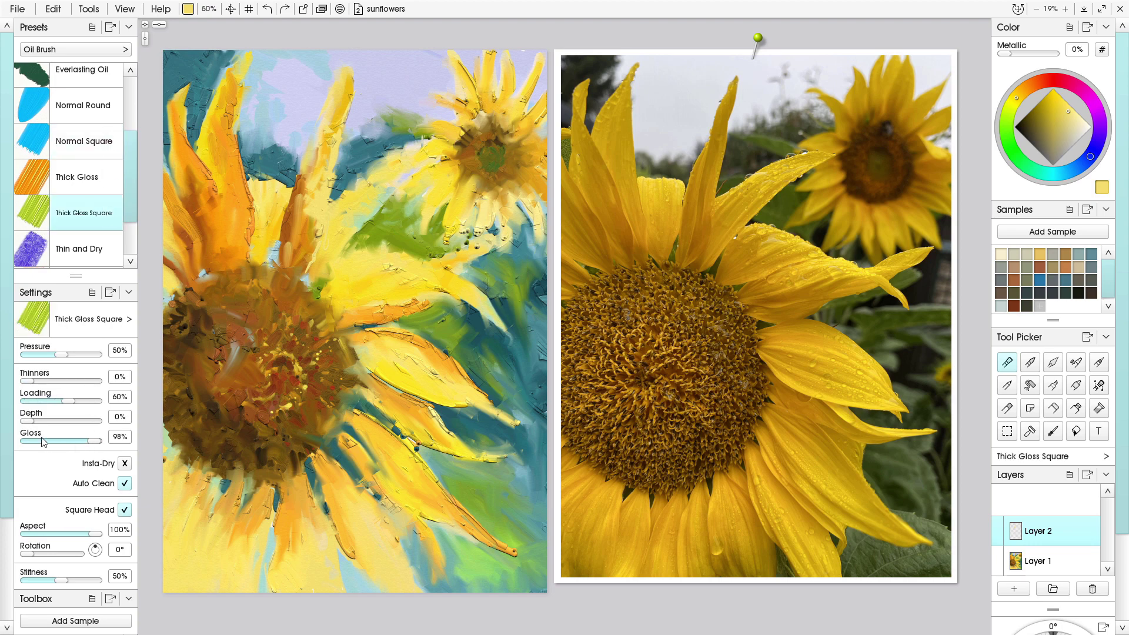
pyautogui.moveTo(29, 421); pyautogui.dragTo(77, 421)
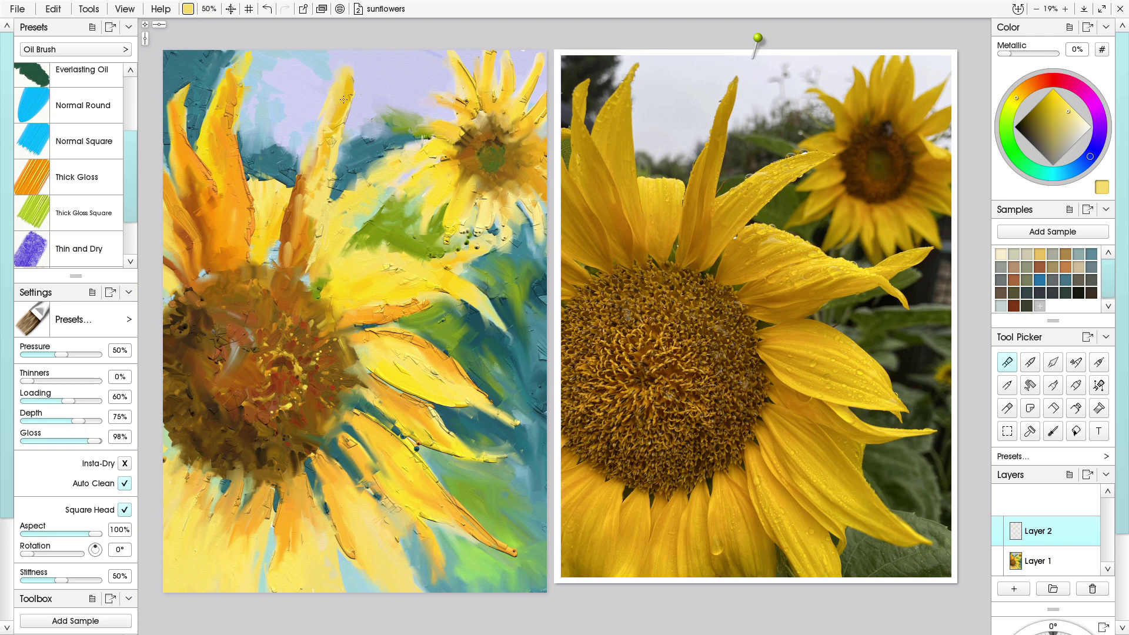
# Sample golden yellow from the tall upper petal, try a short oil stroke at its tip, and reduce the brush size
pyautogui.keyDown('alt'); pyautogui.click(346, 80); pyautogui.keyUp('alt')
pyautogui.moveTo(345, 66); pyautogui.dragTo(348, 68)
pyautogui.press('[')
pyautogui.press('[')
pyautogui.press('[')
pyautogui.press('[')
pyautogui.press('[')
pyautogui.press('[')
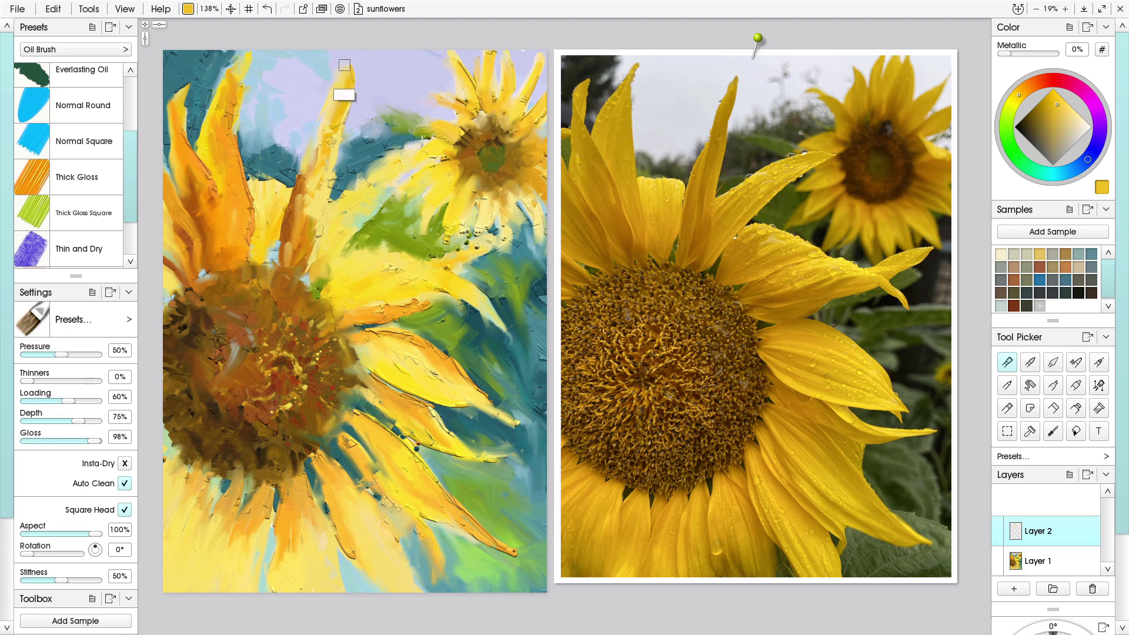
# Enlarge the brush and switch to the Thick Gloss oil brush preset
pyautogui.press(']')
pyautogui.press(']')
pyautogui.press(']')
pyautogui.press(']')
pyautogui.click(103, 180)
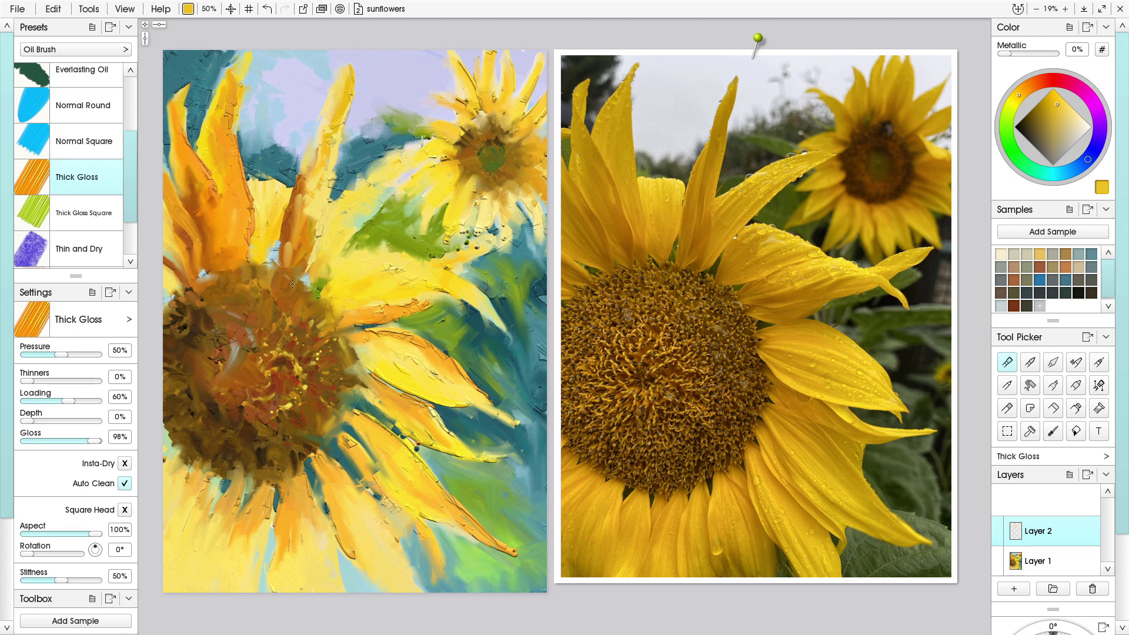
# Sample ochre from the tall upper petal's base and paint thick strokes from its tip down along its length
pyautogui.moveTo(358, 75)
pyautogui.mouseDown()
pyautogui.moveTo(351, 67)
pyautogui.moveTo(350, 98)
pyautogui.mouseUp()
pyautogui.hotkey('ctrl', 'z')
pyautogui.keyDown('alt'); pyautogui.click(302, 225); pyautogui.keyUp('alt')
pyautogui.moveTo(351, 73)
pyautogui.mouseDown()
pyautogui.moveTo(349, 64)
pyautogui.moveTo(349, 98)
pyautogui.mouseUp()
pyautogui.moveTo(330, 115); pyautogui.dragTo(308, 194)
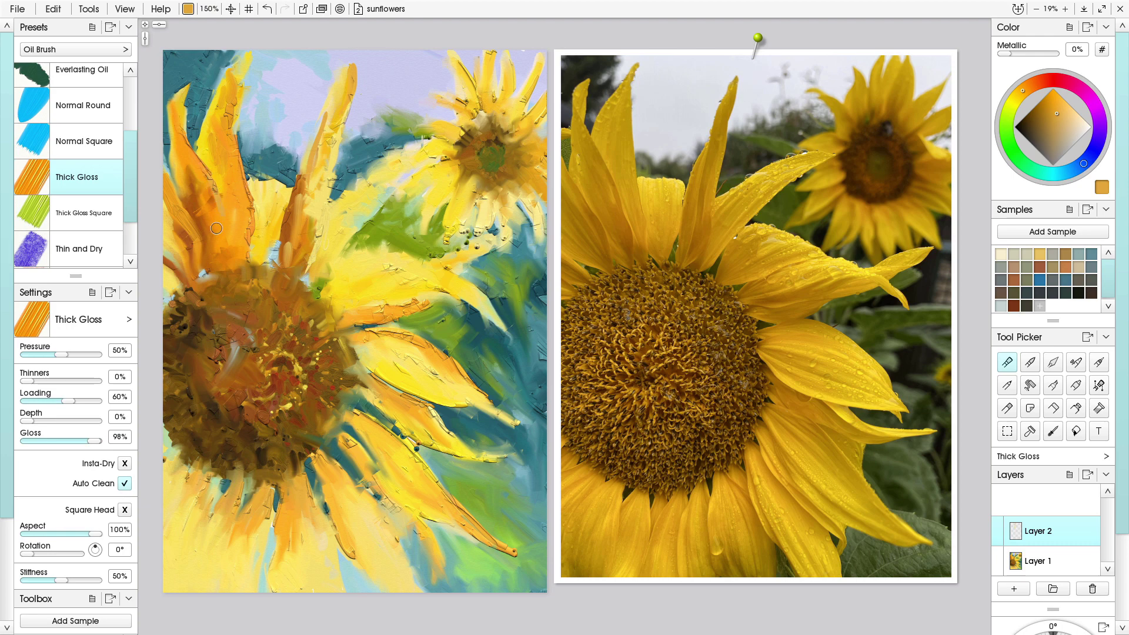
# Dab sampled burnt orange on the upper-left petals and paint sampled light green along the edge between them
pyautogui.press('alt')
pyautogui.keyDown('alt'); pyautogui.click(192, 202); pyautogui.keyUp('alt')
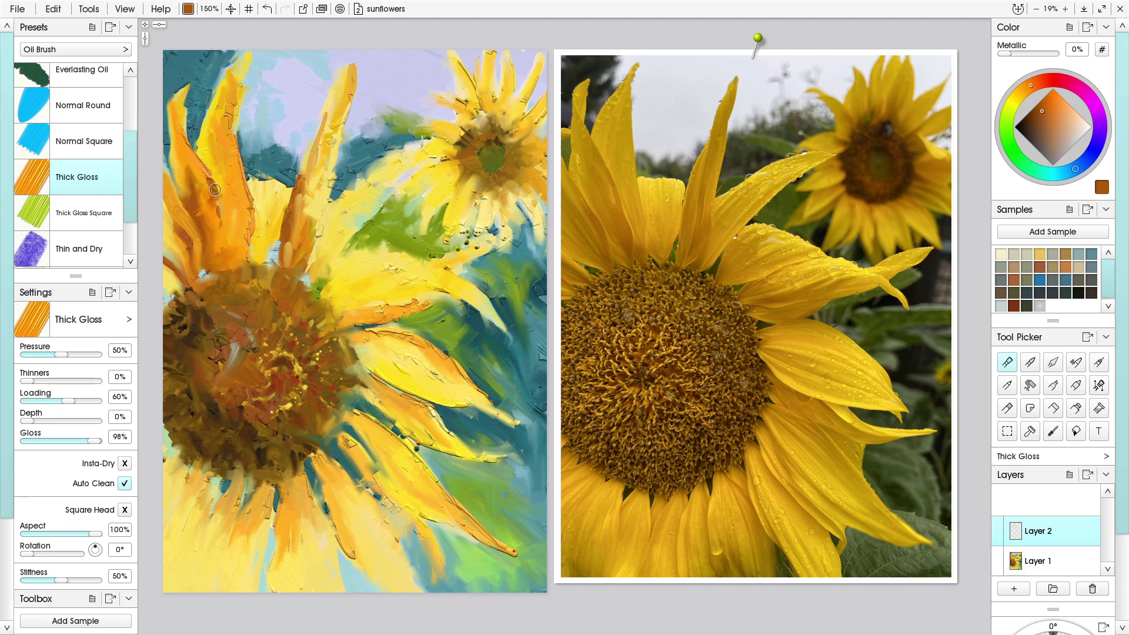
pyautogui.moveTo(215, 188); pyautogui.dragTo(210, 183)
pyautogui.keyDown('alt'); pyautogui.click(363, 225); pyautogui.keyUp('alt')
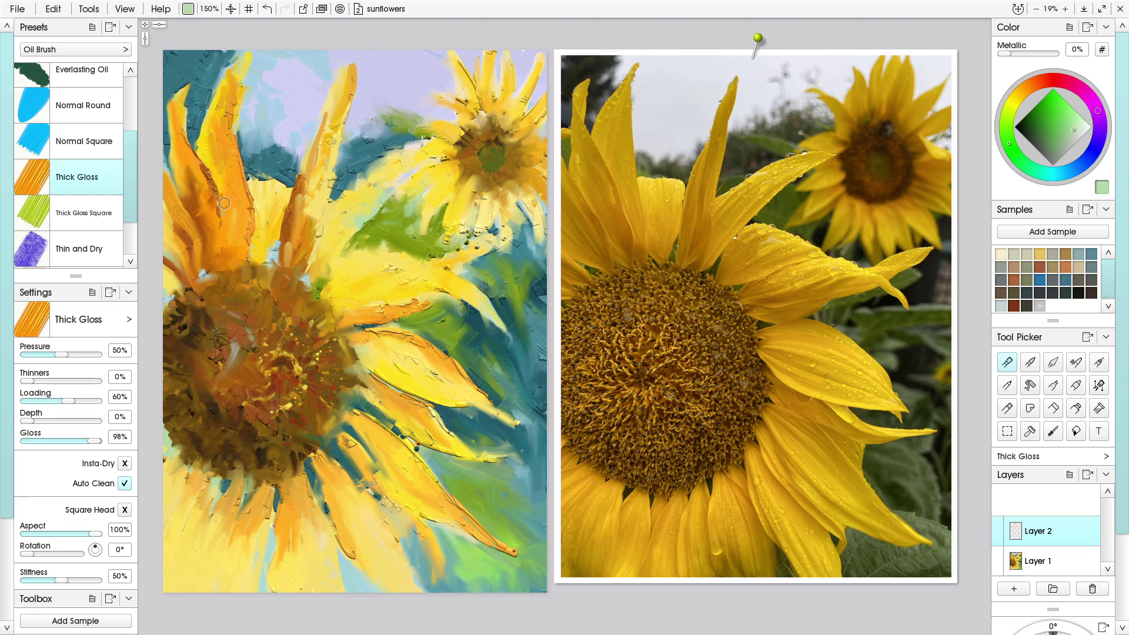
pyautogui.moveTo(233, 171); pyautogui.dragTo(249, 207)
# Smudge the light-green paint along the upper-left petal edges with the Hard Out Smudge knife
pyautogui.click(1053, 362)
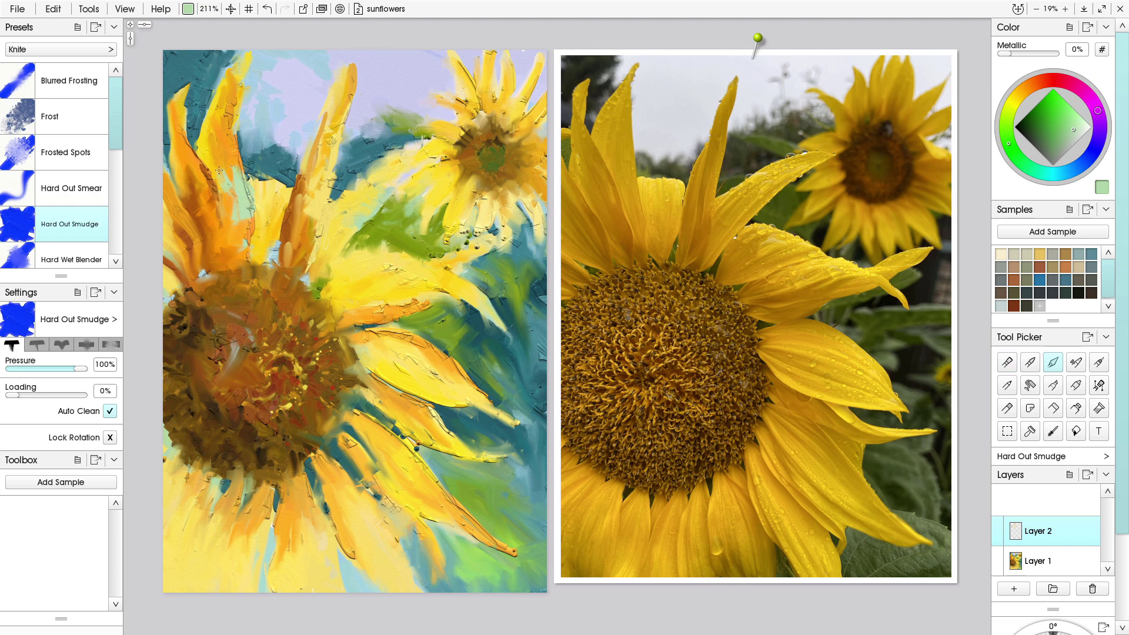
pyautogui.moveTo(231, 167); pyautogui.dragTo(244, 212)
pyautogui.moveTo(220, 162); pyautogui.dragTo(238, 83)
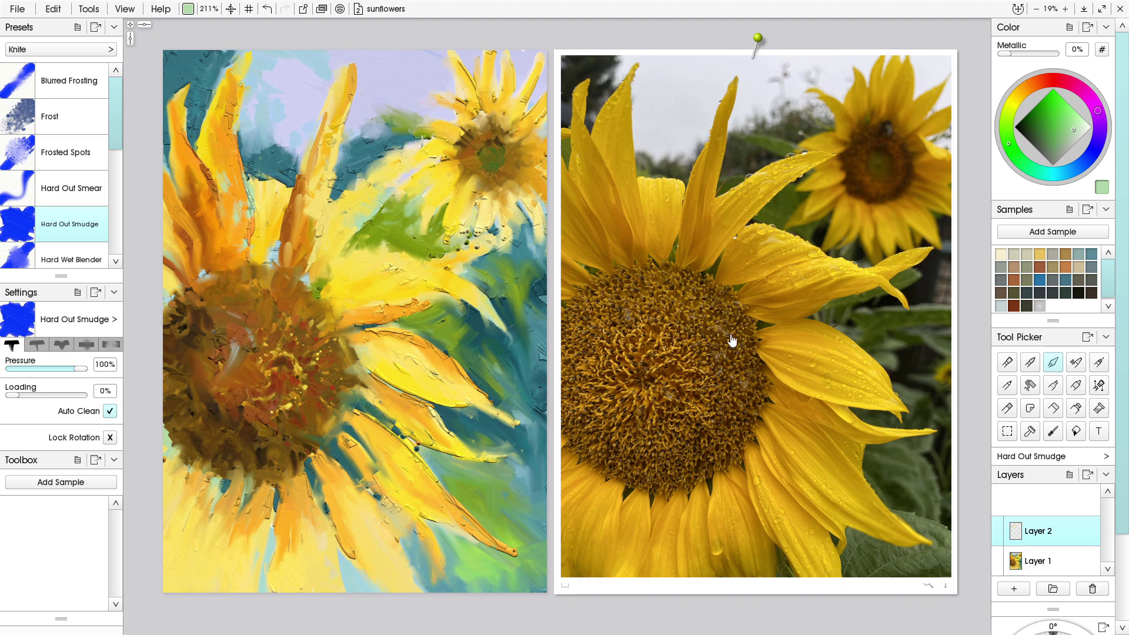
# Add more light green between the leftmost petals with the Oil Brush and smudge it downward with the knife
pyautogui.click(1007, 364)
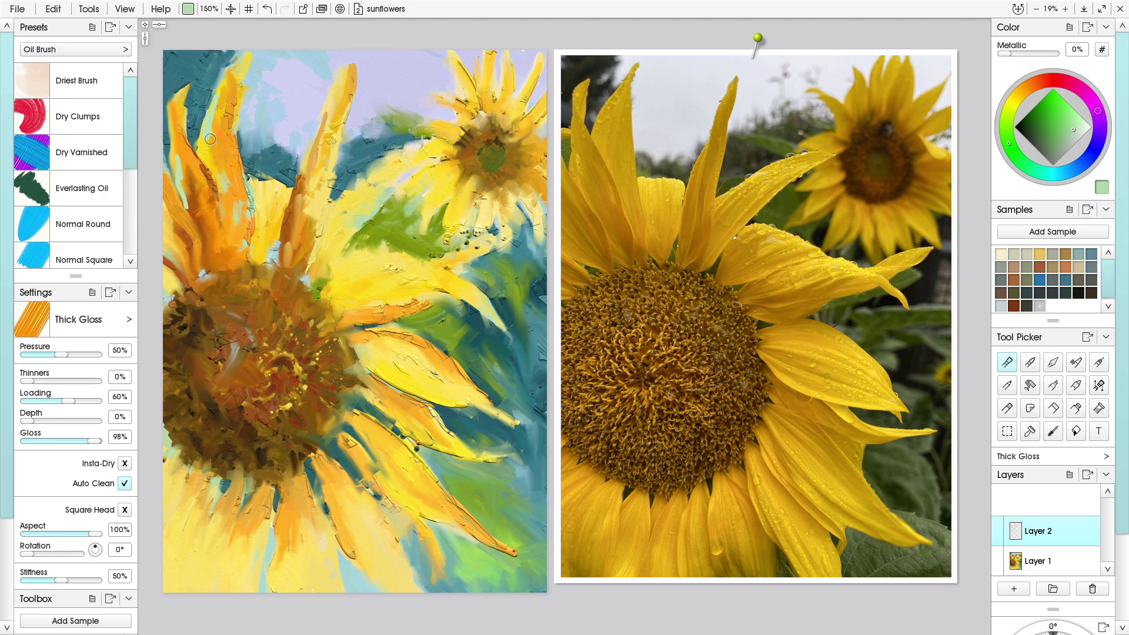
pyautogui.click(1053, 362)
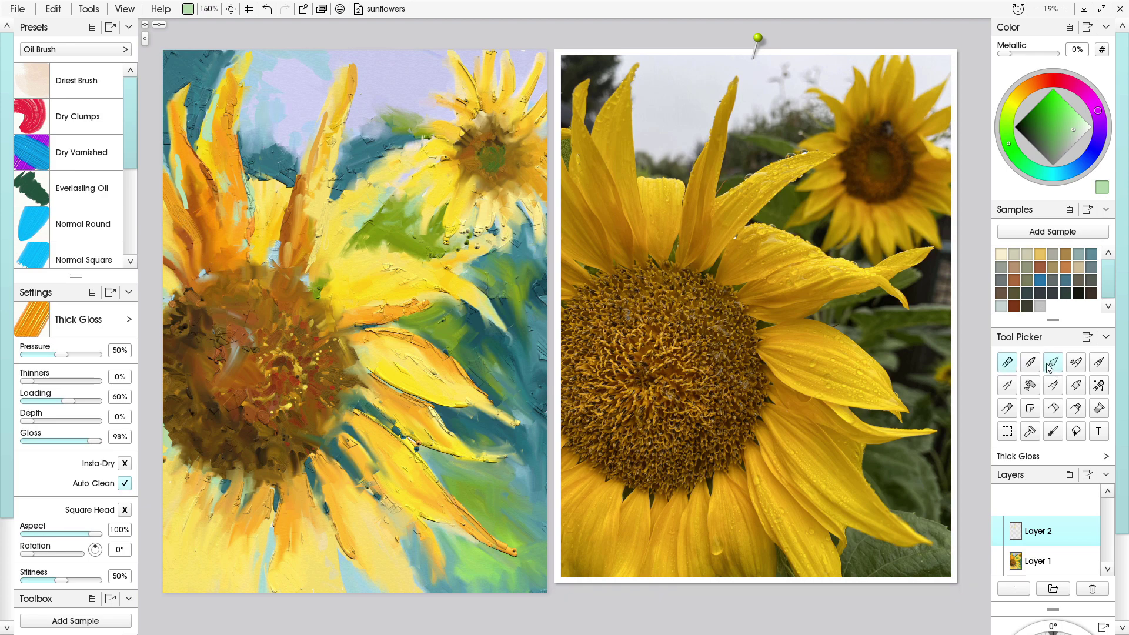
pyautogui.moveTo(211, 107); pyautogui.dragTo(211, 139)
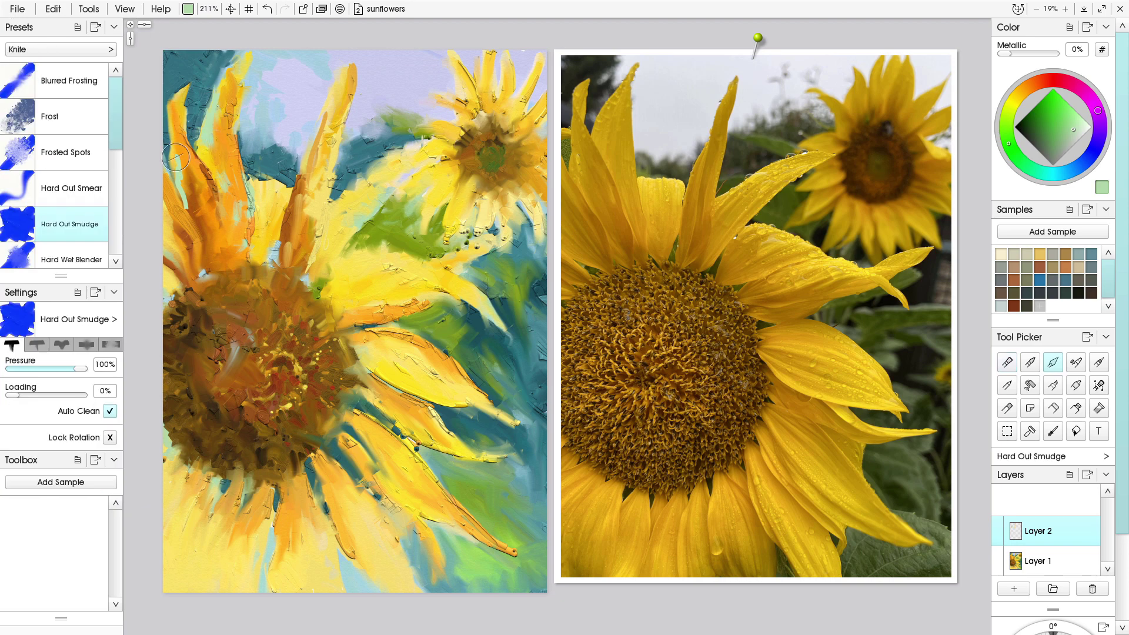
pyautogui.moveTo(176, 149)
pyautogui.mouseDown()
pyautogui.moveTo(195, 176)
pyautogui.moveTo(196, 216)
pyautogui.mouseUp()
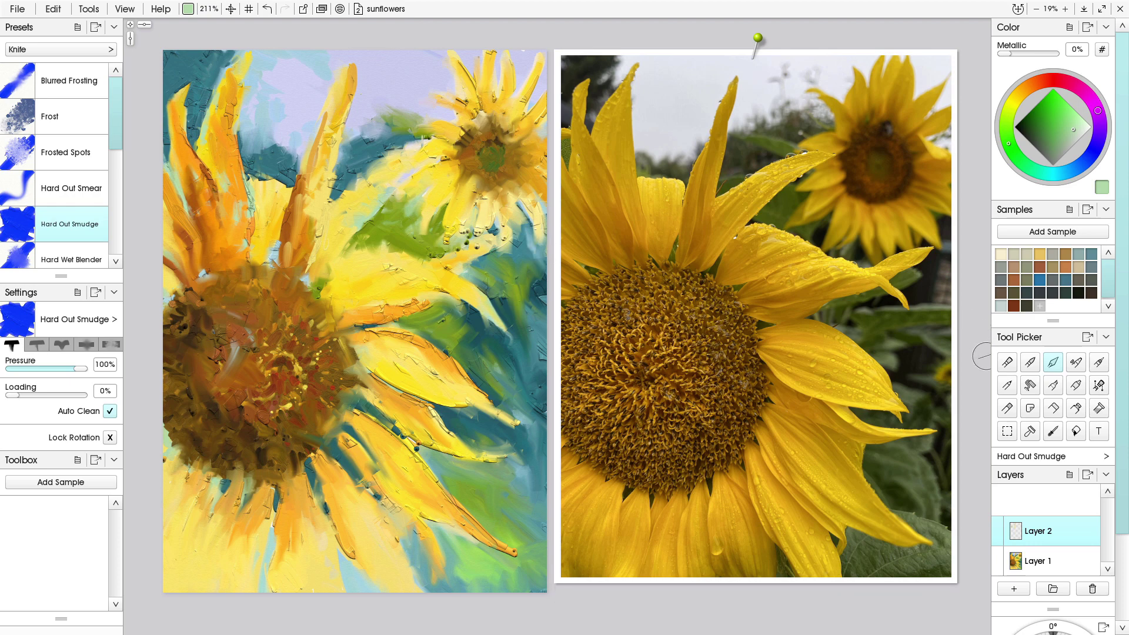
# Sample brown with the Oil Brush and paint dark shadow strokes down the bases of the upper-left petals
pyautogui.click(1007, 363)
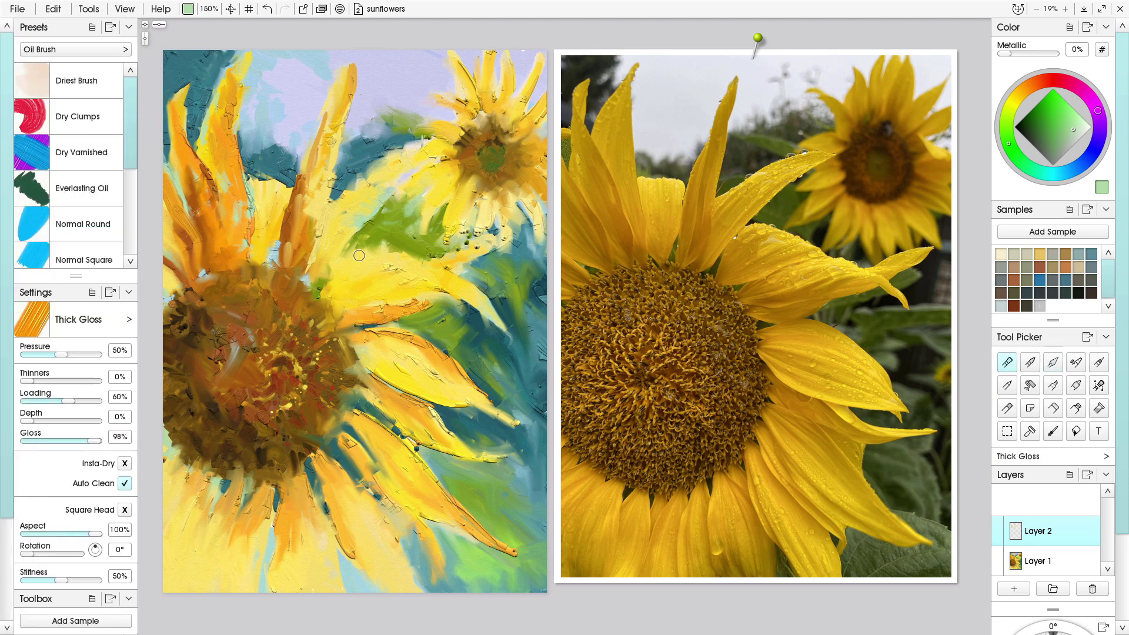
pyautogui.press('alt')
pyautogui.keyDown('alt'); pyautogui.click(200, 222); pyautogui.keyUp('alt')
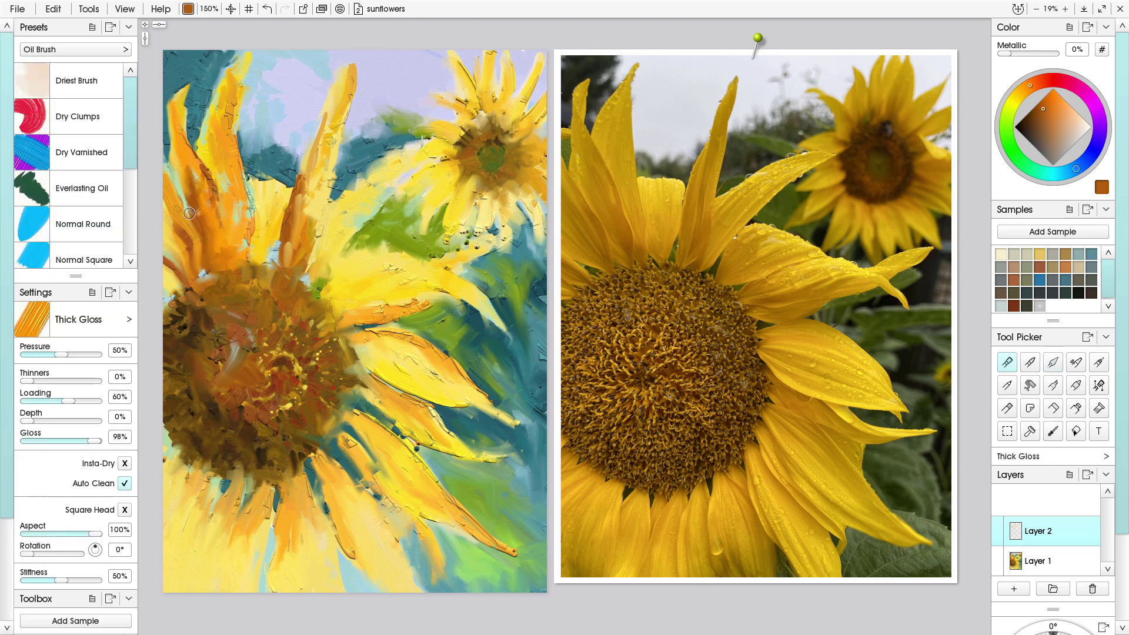
pyautogui.keyDown('alt'); pyautogui.click(188, 212); pyautogui.keyUp('alt')
pyautogui.moveTo(193, 219); pyautogui.dragTo(201, 257)
pyautogui.moveTo(218, 203); pyautogui.dragTo(215, 272)
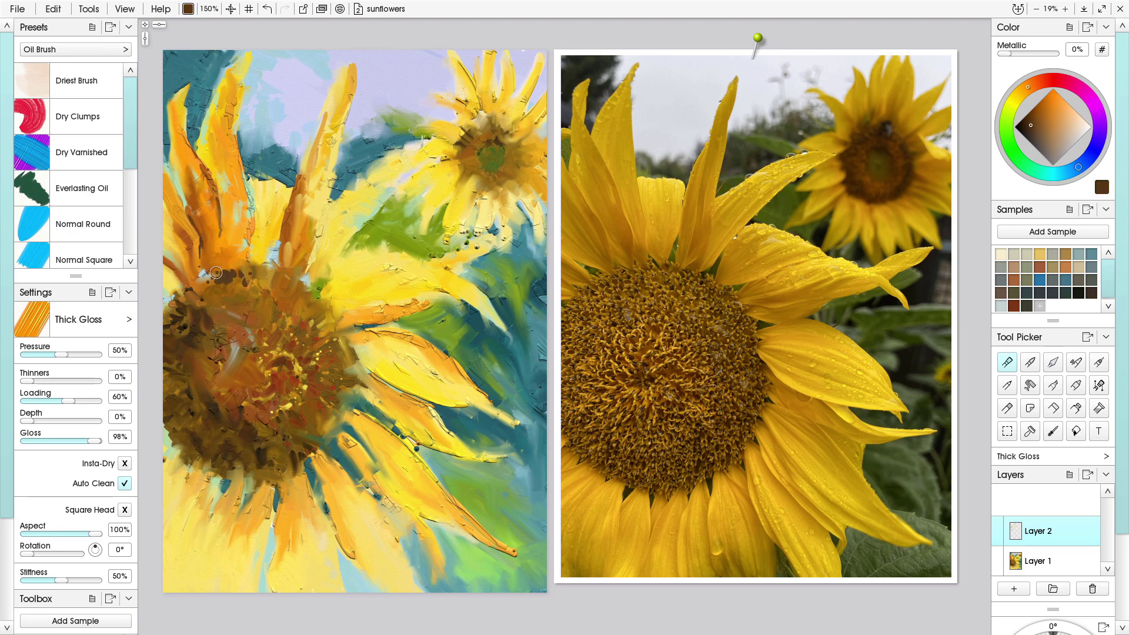
# Sample green, orange and teal for the gaps at the upper-left petal bases, and smudge across the bases with the knife
pyautogui.keyDown('alt'); pyautogui.click(376, 233); pyautogui.keyUp('alt')
pyautogui.hotkey('ctrl', 'z')
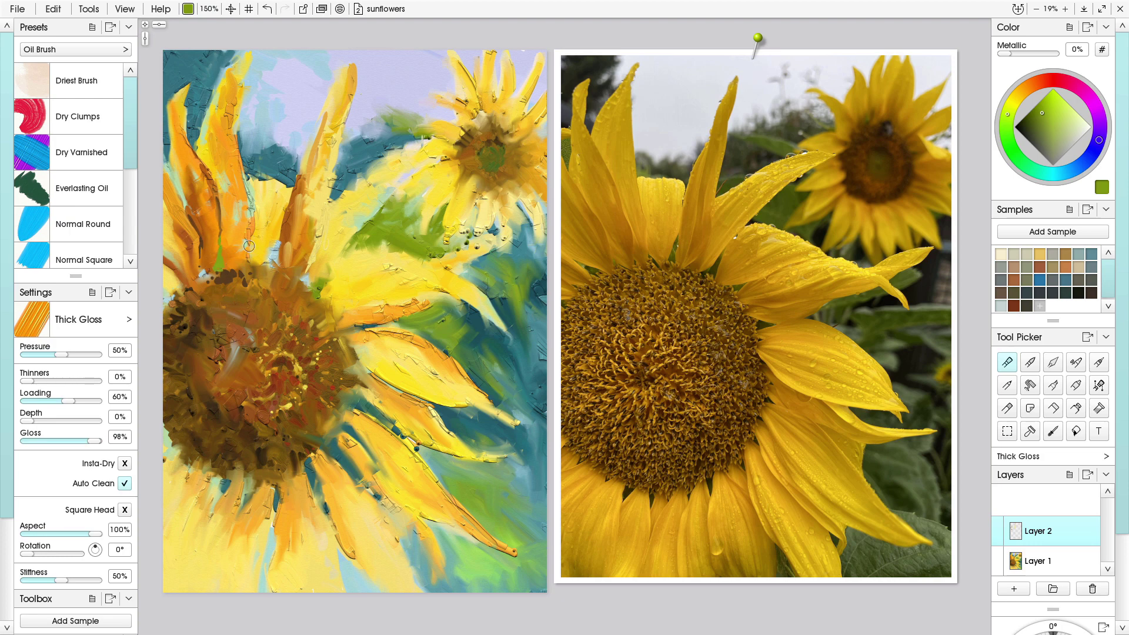
pyautogui.keyDown('alt'); pyautogui.click(228, 265); pyautogui.keyUp('alt')
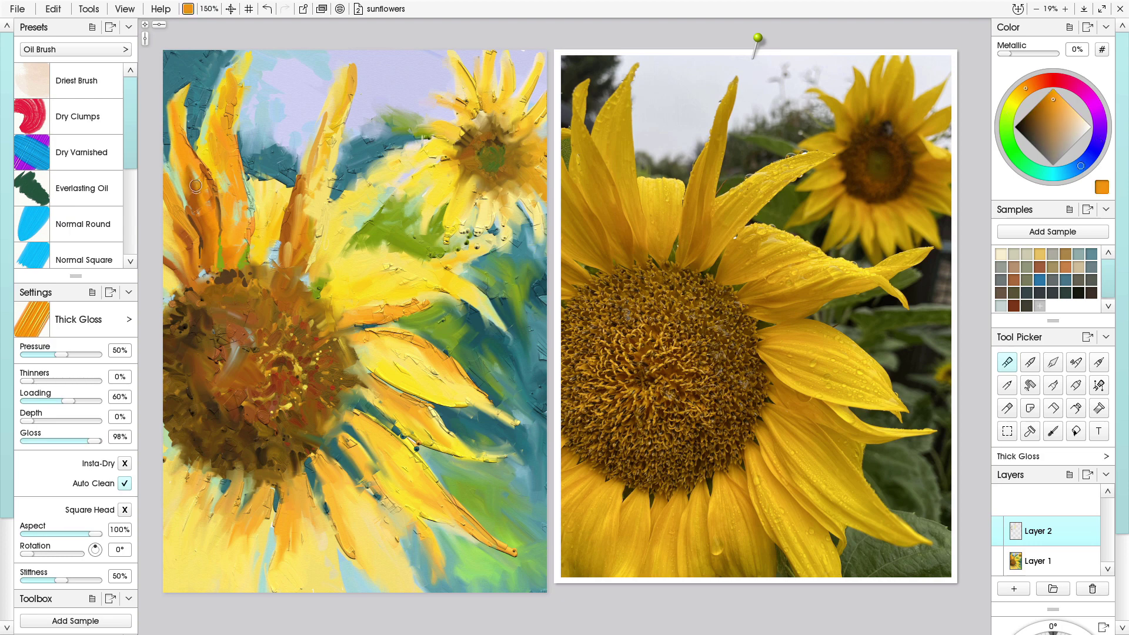
pyautogui.keyDown('alt'); pyautogui.click(179, 144); pyautogui.keyUp('alt')
pyautogui.click(1052, 362)
pyautogui.moveTo(169, 256)
pyautogui.mouseDown()
pyautogui.moveTo(192, 287)
pyautogui.moveTo(239, 265)
pyautogui.mouseUp()
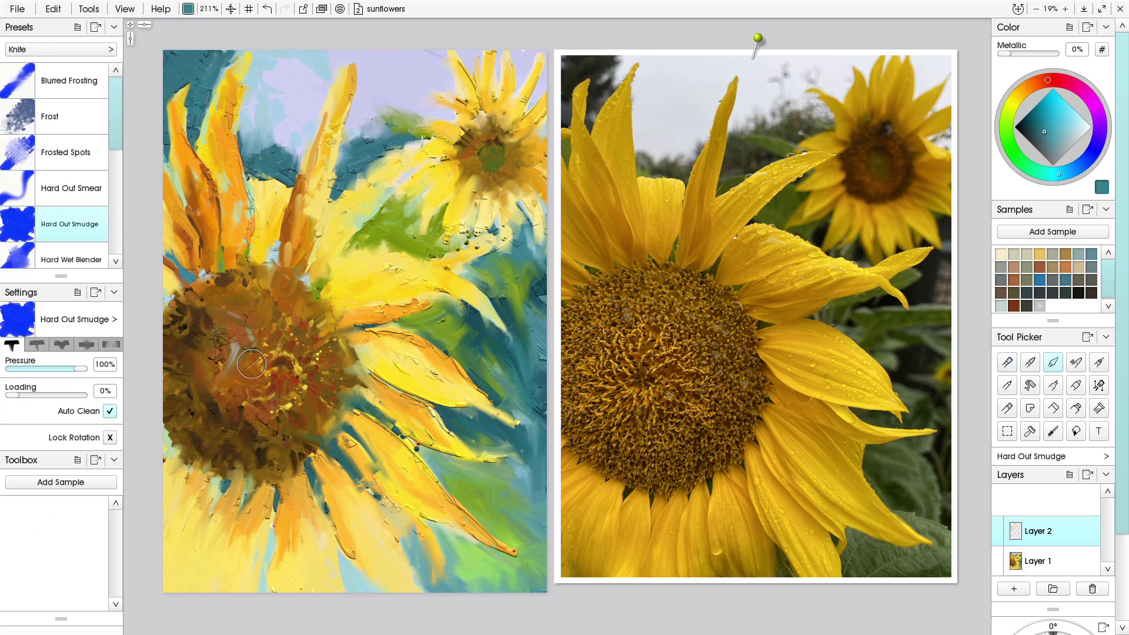
# Paint orange accents on the right-hand petals with the Oil Brush, and sampled pale-yellow strokes down the lower petals
pyautogui.press('o')
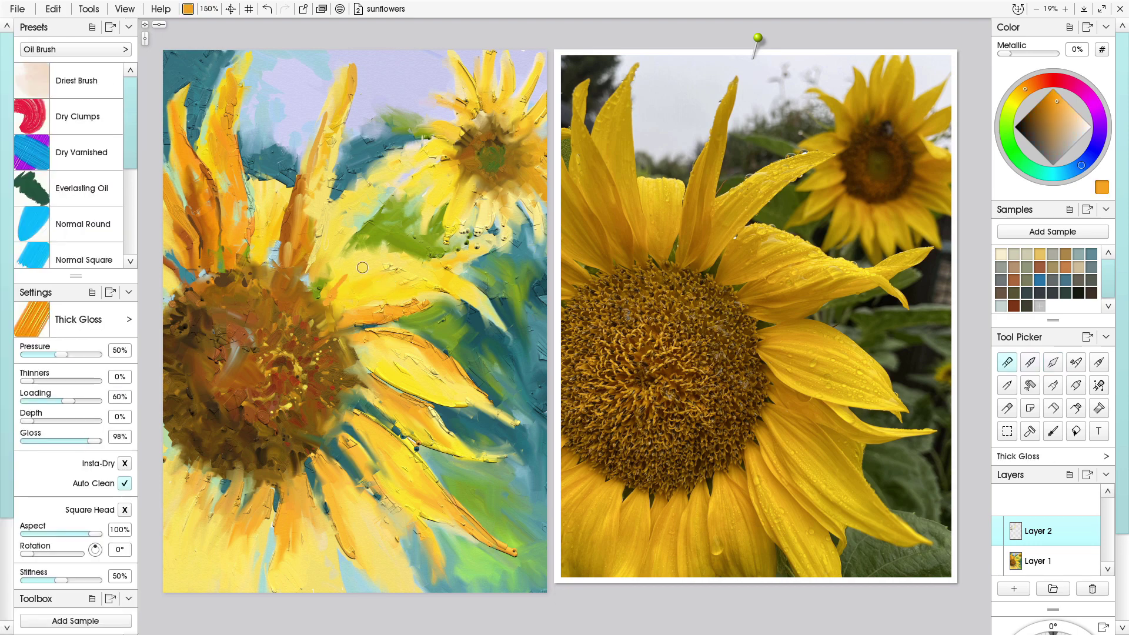
pyautogui.moveTo(356, 348); pyautogui.dragTo(386, 351)
pyautogui.keyDown('alt'); pyautogui.click(356, 431); pyautogui.keyUp('alt')
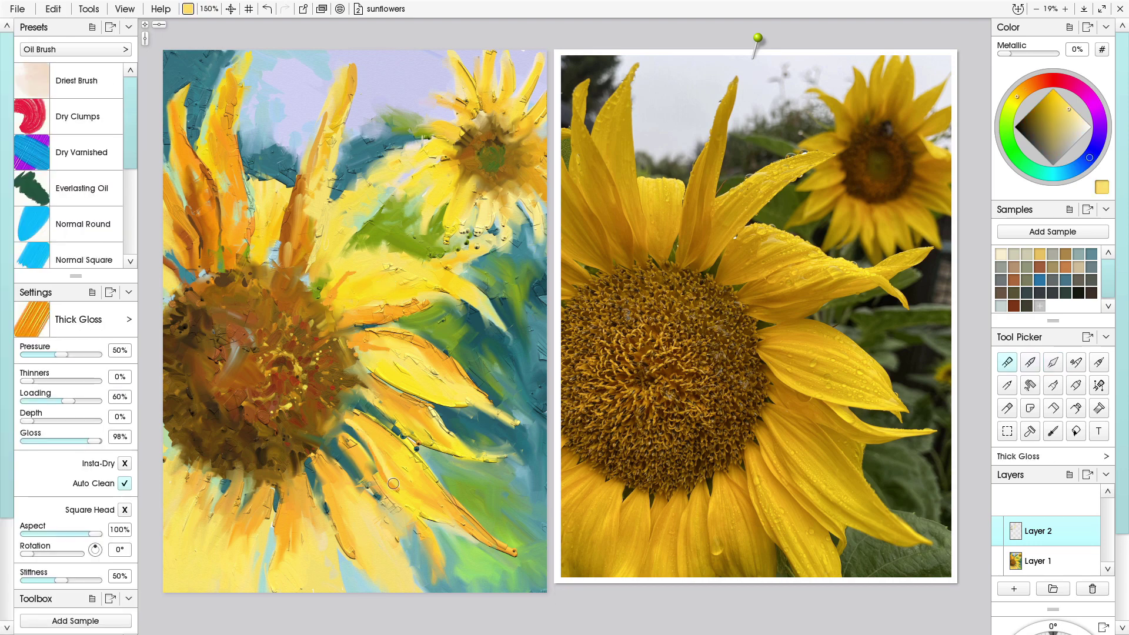
pyautogui.moveTo(333, 461); pyautogui.dragTo(347, 498)
pyautogui.moveTo(322, 478); pyautogui.dragTo(351, 548)
pyautogui.moveTo(286, 486); pyautogui.dragTo(273, 553)
pyautogui.moveTo(254, 496); pyautogui.dragTo(247, 514)
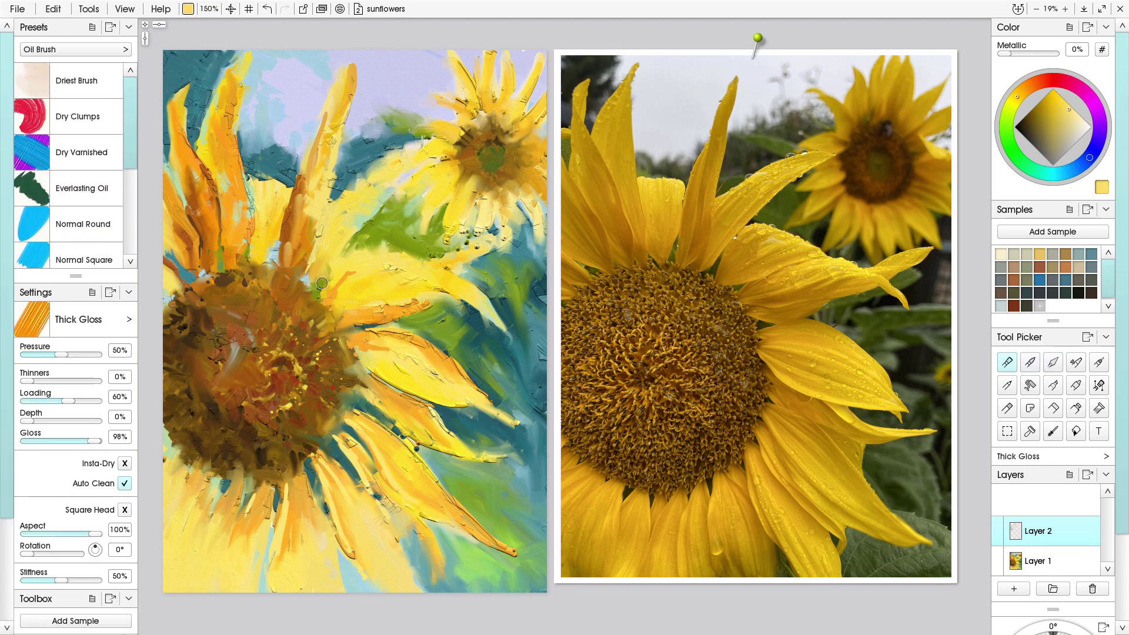
# Stroke the tall upper petal down to its base and shade its right edge with sampled dark brown
pyautogui.moveTo(335, 166); pyautogui.dragTo(331, 204)
pyautogui.moveTo(312, 237)
pyautogui.mouseDown()
pyautogui.moveTo(299, 264)
pyautogui.moveTo(310, 255)
pyautogui.moveTo(276, 270)
pyautogui.moveTo(312, 246)
pyautogui.moveTo(292, 273)
pyautogui.mouseUp()
pyautogui.keyDown('alt'); pyautogui.click(319, 287); pyautogui.keyUp('alt')
pyautogui.keyDown('alt'); pyautogui.click(224, 281); pyautogui.keyUp('alt')
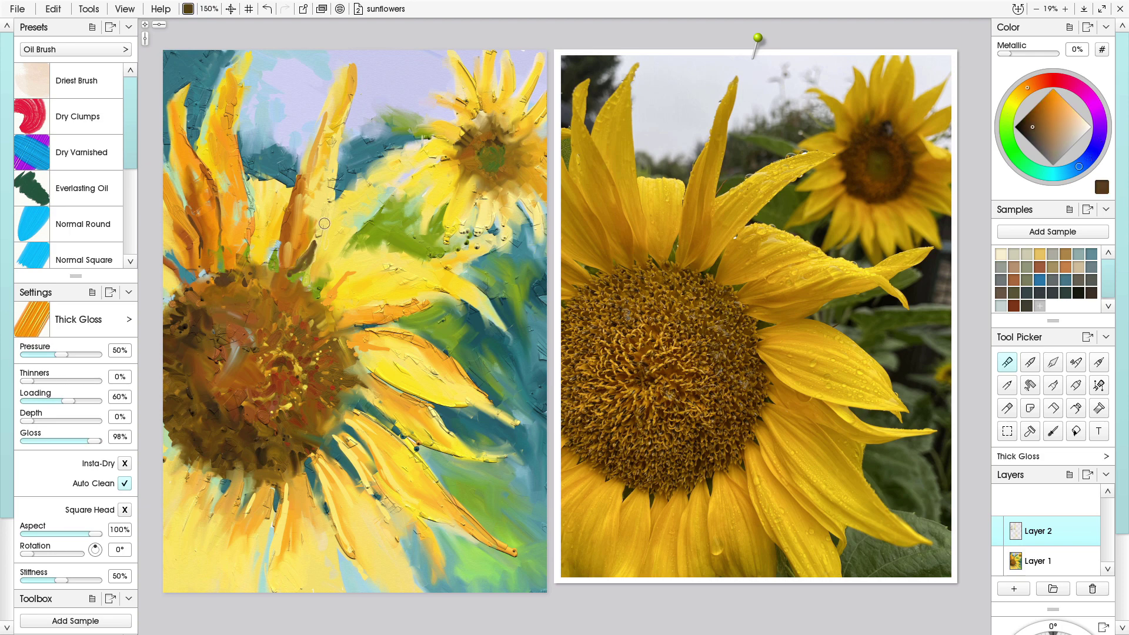
pyautogui.moveTo(327, 211); pyautogui.dragTo(316, 250)
pyautogui.keyDown('alt'); pyautogui.click(327, 201); pyautogui.keyUp('alt')
pyautogui.hotkey('ctrl', 'z')
pyautogui.keyDown('alt'); pyautogui.click(298, 261); pyautogui.keyUp('alt')
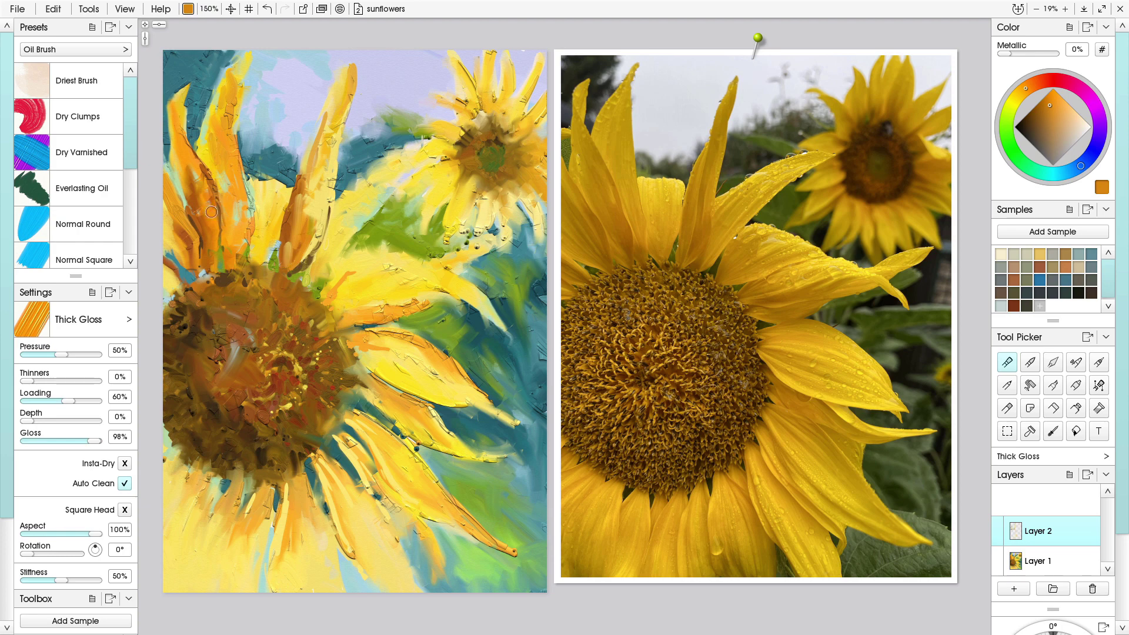
# Sample dark brown and paint shadow strokes where the upper-left petals meet the seed head
pyautogui.keyDown('alt'); pyautogui.click(219, 235); pyautogui.keyUp('alt')
pyautogui.moveTo(211, 211)
pyautogui.mouseDown()
pyautogui.moveTo(209, 237)
pyautogui.moveTo(224, 238)
pyautogui.moveTo(216, 274)
pyautogui.mouseUp()
pyautogui.moveTo(245, 233); pyautogui.dragTo(237, 274)
# Reduce the Hard Out Smudge knife to 81% and blend the dark strokes at the upper-left petal bases
pyautogui.click(1048, 366)
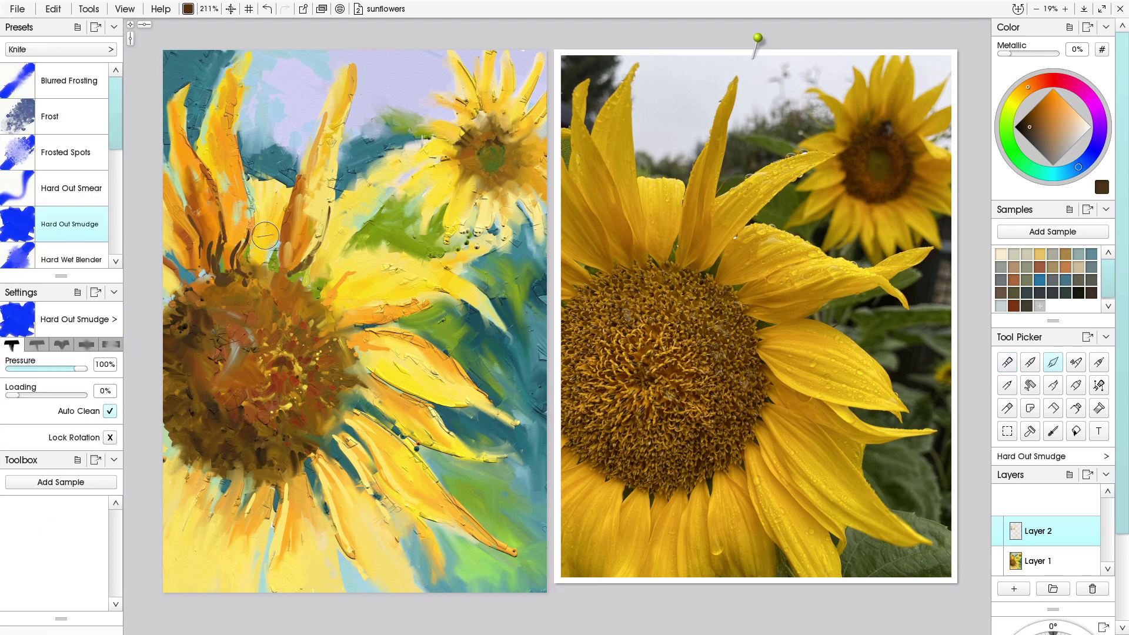
pyautogui.keyDown('shift'); pyautogui.moveTo(265, 235); pyautogui.dragTo(241, 236); pyautogui.keyUp('shift')
pyautogui.moveTo(242, 244); pyautogui.dragTo(231, 279)
pyautogui.moveTo(221, 223)
pyautogui.mouseDown()
pyautogui.moveTo(209, 278)
pyautogui.moveTo(235, 275)
pyautogui.mouseUp()
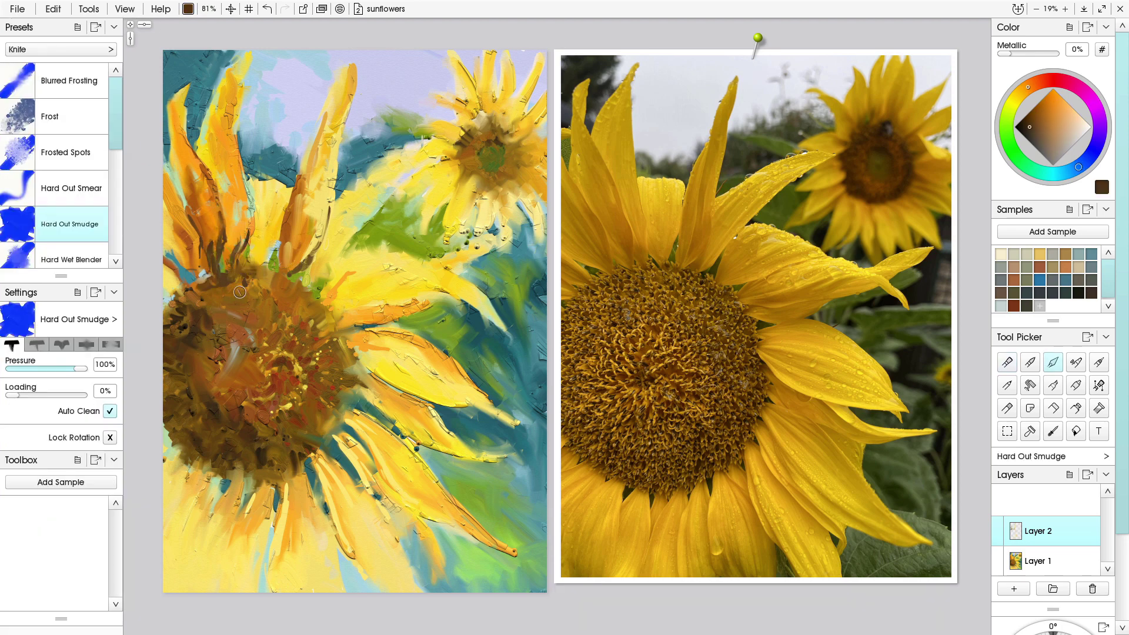
# Pick a light orange, dab it on the upper-left petals with the Oil Brush, and smudge the petal bases with the knife
pyautogui.click(1064, 107)
pyautogui.press('b')
pyautogui.moveTo(213, 232)
pyautogui.mouseDown()
pyautogui.moveTo(211, 263)
pyautogui.moveTo(211, 229)
pyautogui.mouseUp()
pyautogui.press('k')
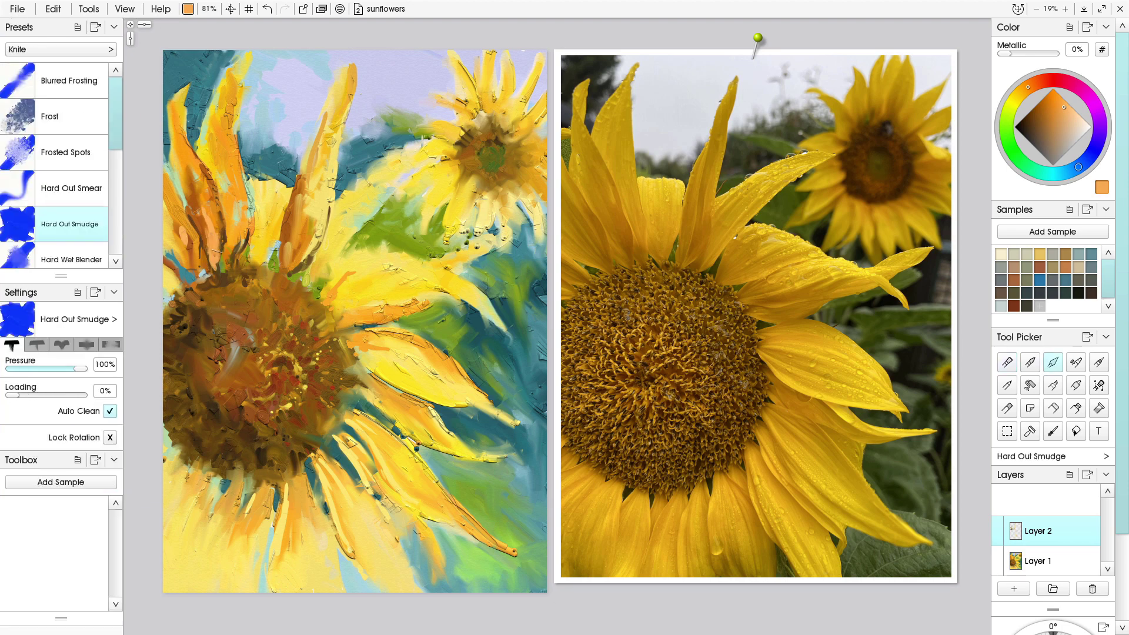
pyautogui.moveTo(216, 278); pyautogui.dragTo(183, 242)
# Sample yellow with the Oil Brush and stroke it onto the short petal behind the upper-left petals
pyautogui.press('b')
pyautogui.keyDown('alt'); pyautogui.click(265, 226); pyautogui.keyUp('alt')
pyautogui.moveTo(251, 191); pyautogui.dragTo(259, 230)
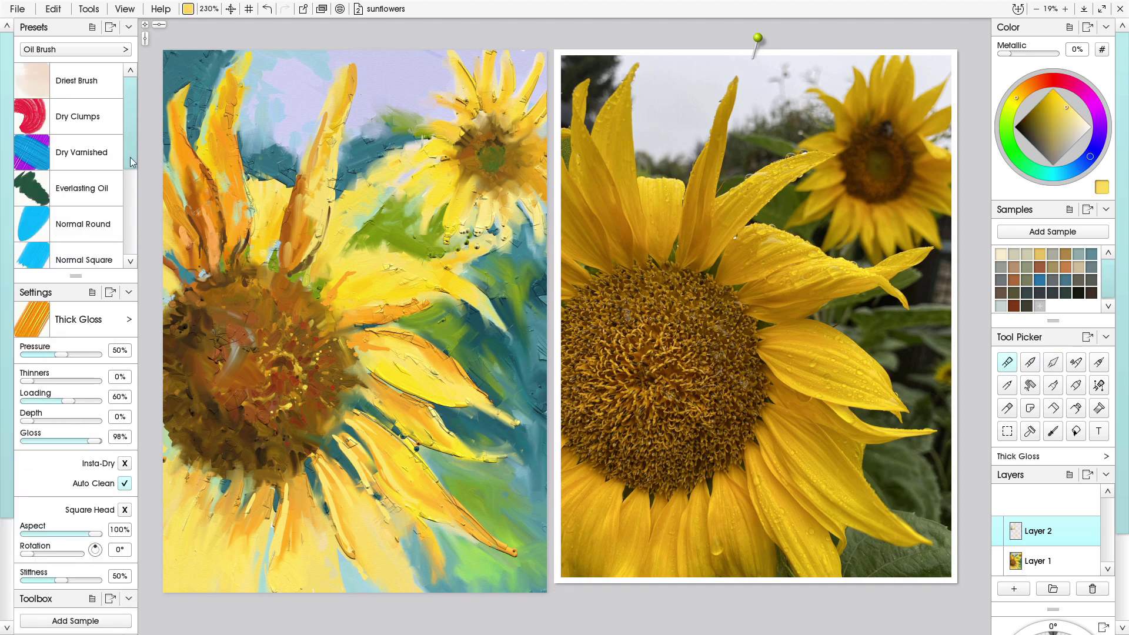
# Switch to the custom brush tool and open the SEA Oil Brushes preset collection
pyautogui.click(1101, 387)
pyautogui.click(73, 49)
pyautogui.click(140, 161)
pyautogui.moveTo(127, 160); pyautogui.dragTo(122, 240)
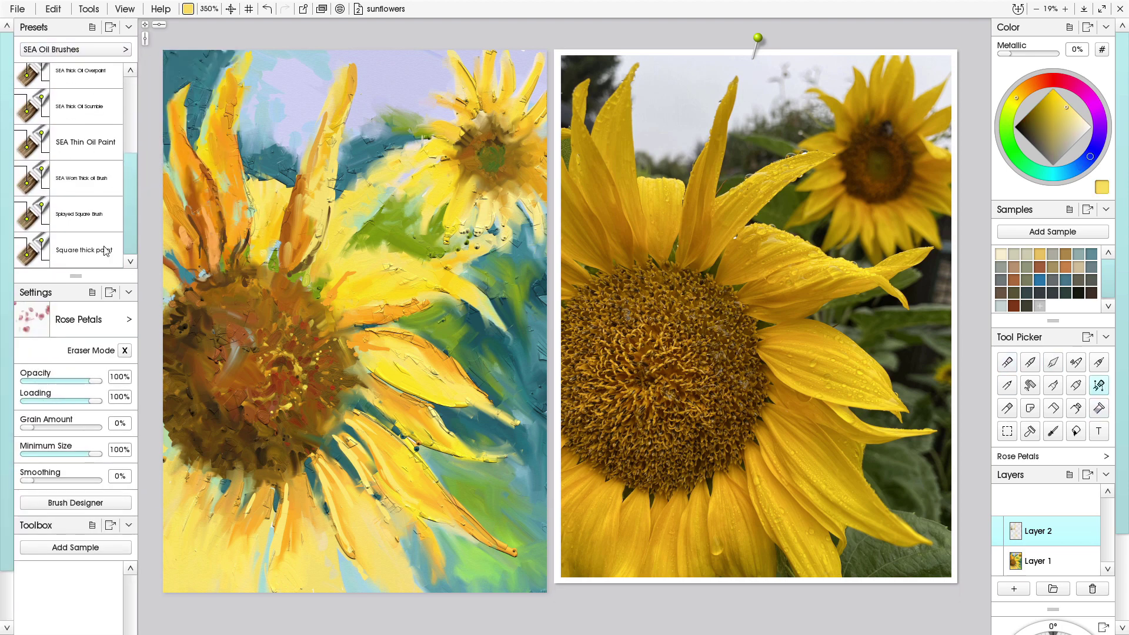
# Try a yellow stroke between the upper petals with the Square thick paint preset and undo it
pyautogui.click(105, 251)
pyautogui.moveTo(241, 177)
pyautogui.mouseDown()
pyautogui.moveTo(240, 227)
pyautogui.moveTo(250, 204)
pyautogui.mouseUp()
pyautogui.hotkey('ctrl', 'z')
# Choose the SEA Lay it on thick preset and enlarge the brush to 130%
pyautogui.scroll(5, 129, 177)
pyautogui.click(116, 156)
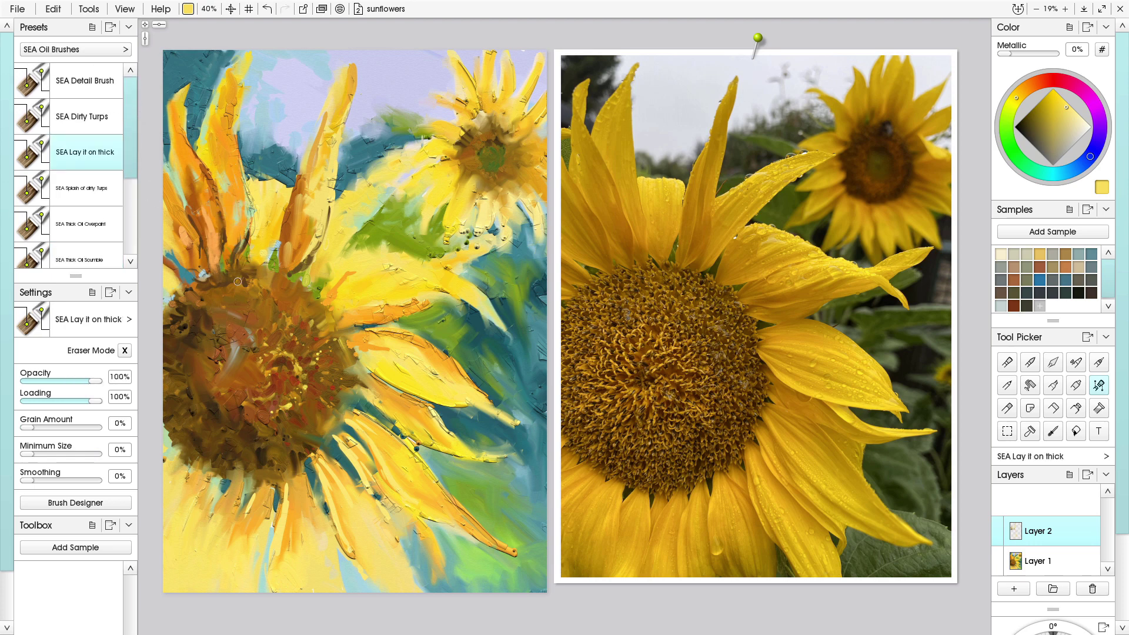
pyautogui.keyDown('shift'); pyautogui.moveTo(238, 282); pyautogui.dragTo(242, 206); pyautogui.keyUp('shift')
# Sample reddish brown and paint thick strokes on the upper right part of the large seed head
pyautogui.scroll(5, 252, 258)
pyautogui.keyDown('alt'); pyautogui.click(404, 350); pyautogui.keyUp('alt')
pyautogui.moveTo(464, 412); pyautogui.dragTo(450, 447)
pyautogui.moveTo(451, 368); pyautogui.dragTo(461, 406)
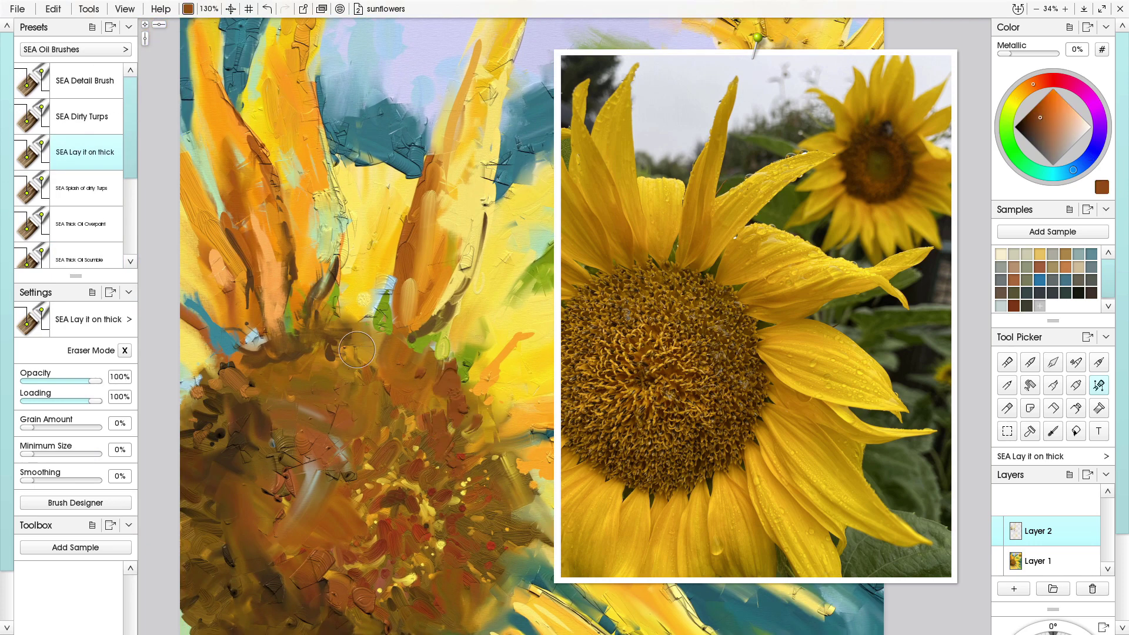
# Sample bright orange from an upper-left petal and paint a thick stroke down the tall upper petal
pyautogui.keyDown('alt'); pyautogui.click(266, 243); pyautogui.keyUp('alt')
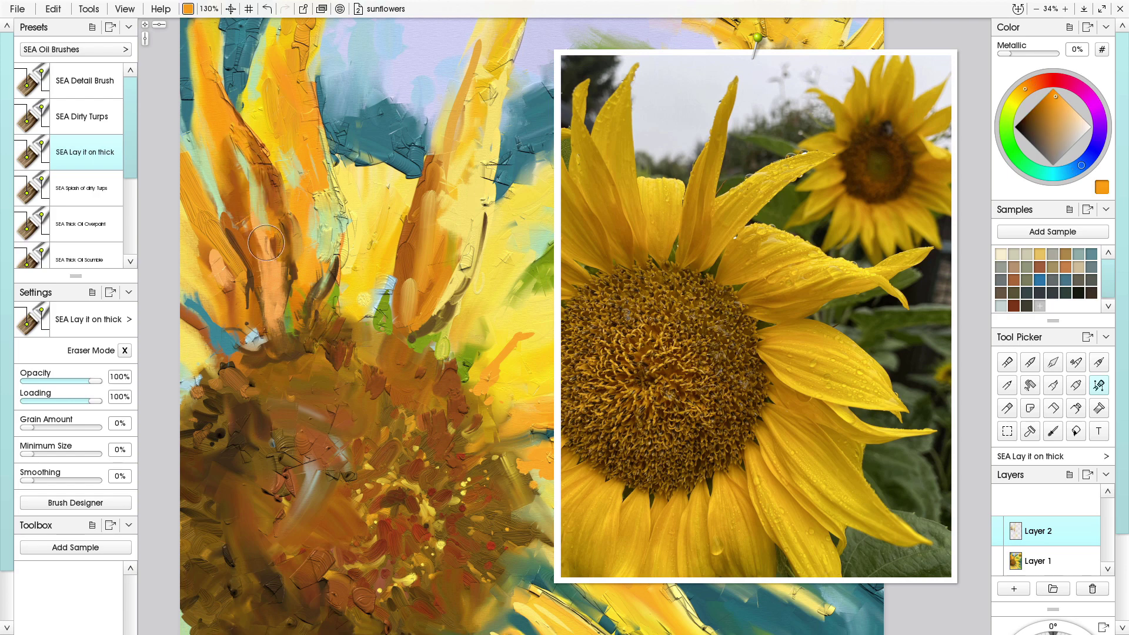
pyautogui.scroll(-2, 266, 243)
pyautogui.moveTo(547, 333)
pyautogui.mouseDown()
pyautogui.moveTo(380, 340)
pyautogui.moveTo(388, 358)
pyautogui.mouseUp()
pyautogui.moveTo(303, 234); pyautogui.dragTo(292, 293)
# Smudge the orange stroke on the tall upper petal with the knife on Layer 2
pyautogui.click(1038, 561)
pyautogui.click(1053, 362)
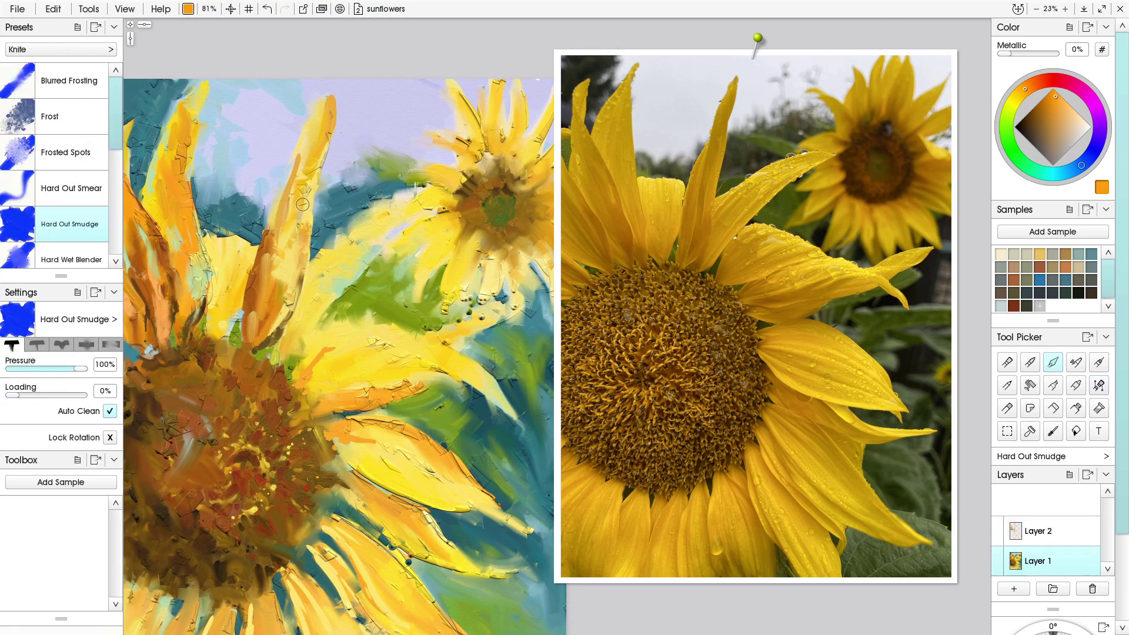
pyautogui.click(1038, 531)
pyautogui.moveTo(304, 224)
pyautogui.mouseDown()
pyautogui.moveTo(301, 279)
pyautogui.moveTo(302, 267)
pyautogui.mouseUp()
# Paint orange Oil Brush strokes beside the base of the tall upper petal
pyautogui.click(1008, 362)
pyautogui.moveTo(326, 308); pyautogui.dragTo(311, 342)
pyautogui.moveTo(302, 342); pyautogui.dragTo(293, 350)
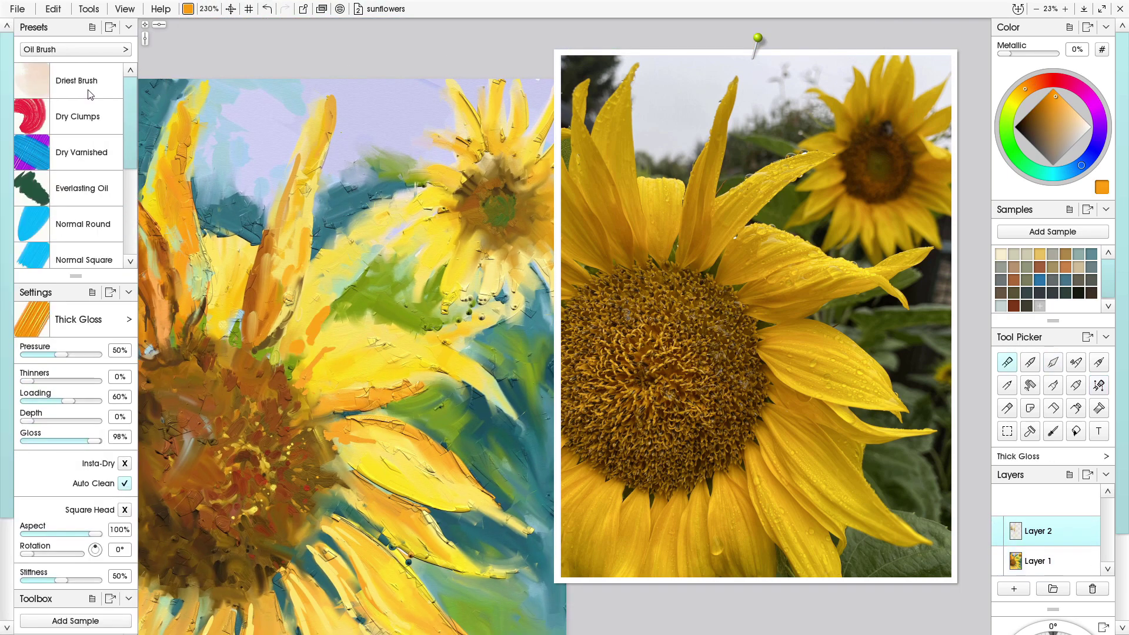
# Layer thick orange and sampled yellow strokes over the petal right of the tall one with SEA Lay it on thick
pyautogui.click(1098, 386)
pyautogui.moveTo(322, 309); pyautogui.dragTo(293, 342)
pyautogui.keyDown('alt'); pyautogui.click(281, 326); pyautogui.keyUp('alt')
pyautogui.moveTo(324, 300); pyautogui.dragTo(297, 331)
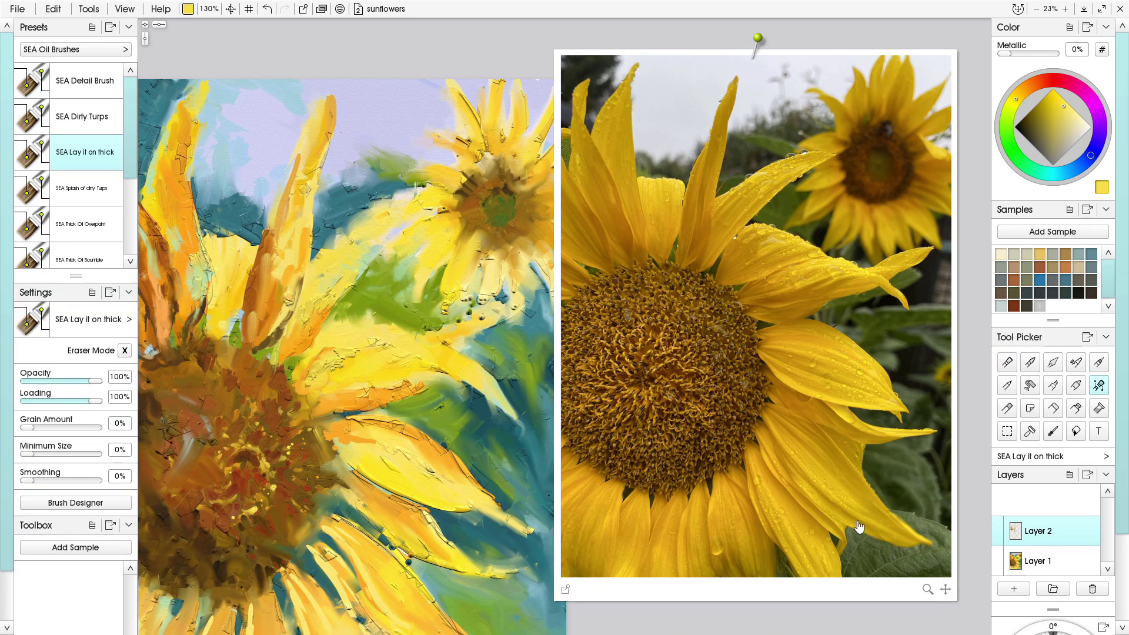
# Merge Layer 2 into Layer 1 and paint thick yellow strokes on the right-hand petals
pyautogui.rightClick(1038, 531)
pyautogui.click(1023, 411)
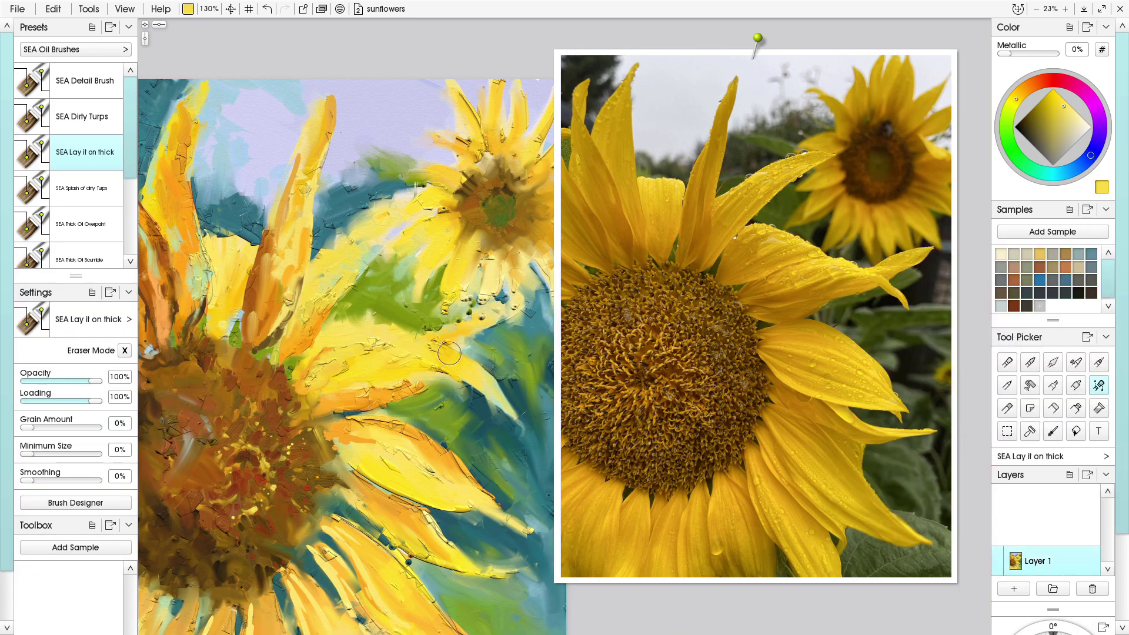
pyautogui.moveTo(449, 353); pyautogui.dragTo(463, 378)
pyautogui.moveTo(337, 434); pyautogui.dragTo(400, 431)
pyautogui.moveTo(431, 352); pyautogui.dragTo(471, 387)
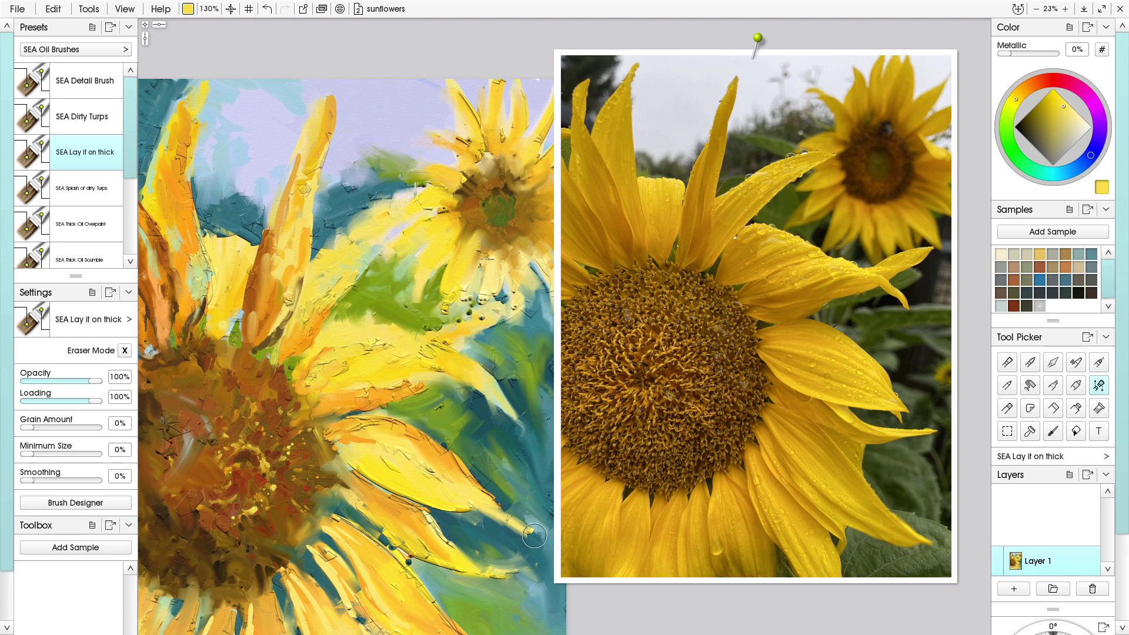
# Paint thick lighter yellow strokes on the long petal reaching right below the small sunflower with SEA Lay it on thick
pyautogui.moveTo(1070, 116); pyautogui.dragTo(1065, 110)
pyautogui.press('+')
pyautogui.click(928, 590)
pyautogui.moveTo(928, 587); pyautogui.dragTo(947, 634)
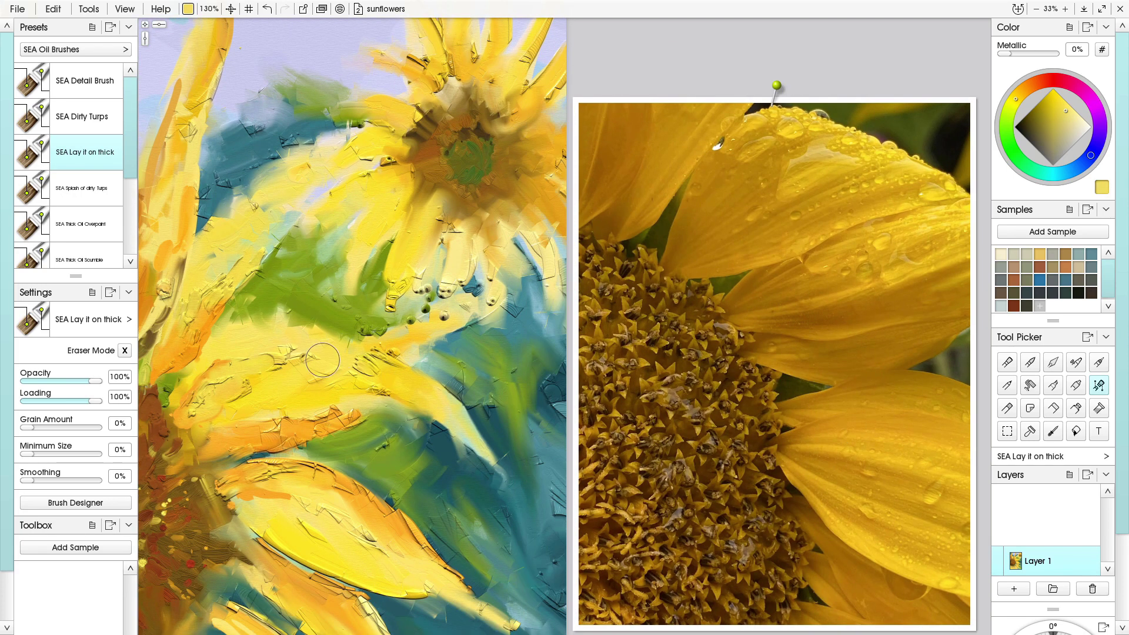
pyautogui.moveTo(321, 360)
pyautogui.mouseDown()
pyautogui.moveTo(430, 385)
pyautogui.moveTo(446, 370)
pyautogui.moveTo(331, 359)
pyautogui.moveTo(418, 325)
pyautogui.mouseUp()
# Dab thick pale yellow paint over the two right-hand petals and set the paint colour to white
pyautogui.click(1076, 120)
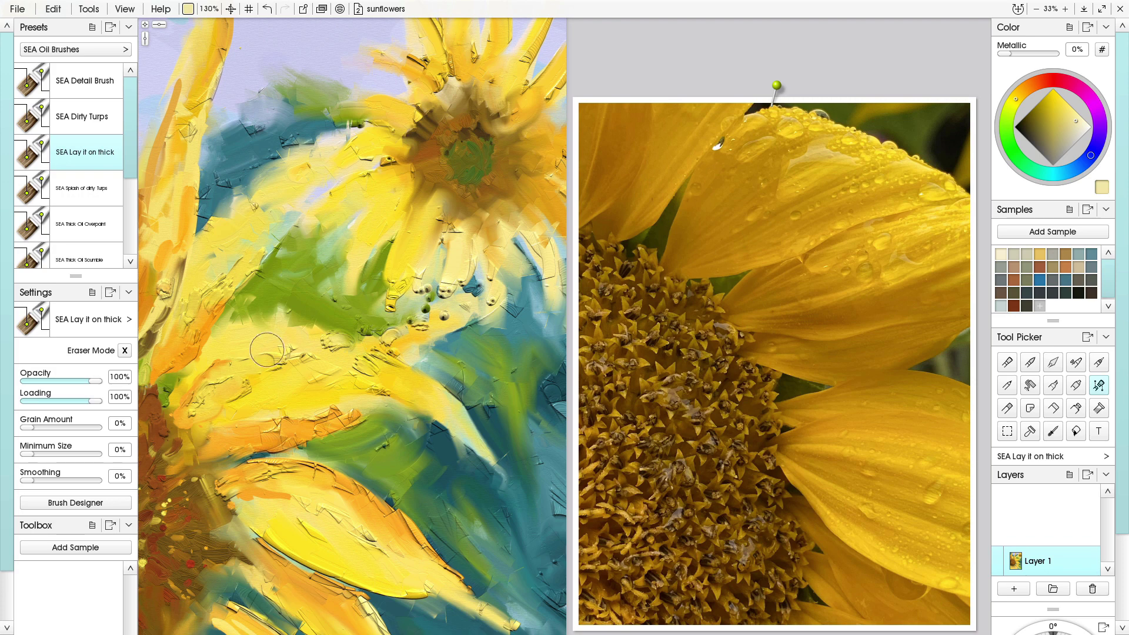
pyautogui.moveTo(267, 349); pyautogui.dragTo(276, 352)
pyautogui.moveTo(230, 341); pyautogui.dragTo(225, 349)
pyautogui.click(289, 398)
pyautogui.click(320, 386)
pyautogui.click(359, 383)
pyautogui.click(400, 389)
pyautogui.click(313, 522)
pyautogui.moveTo(435, 391); pyautogui.dragTo(484, 411)
pyautogui.click(347, 544)
pyautogui.click(367, 546)
pyautogui.scroll(-10, 174, 454)
pyautogui.scroll(9, 174, 453)
pyautogui.click(1090, 122)
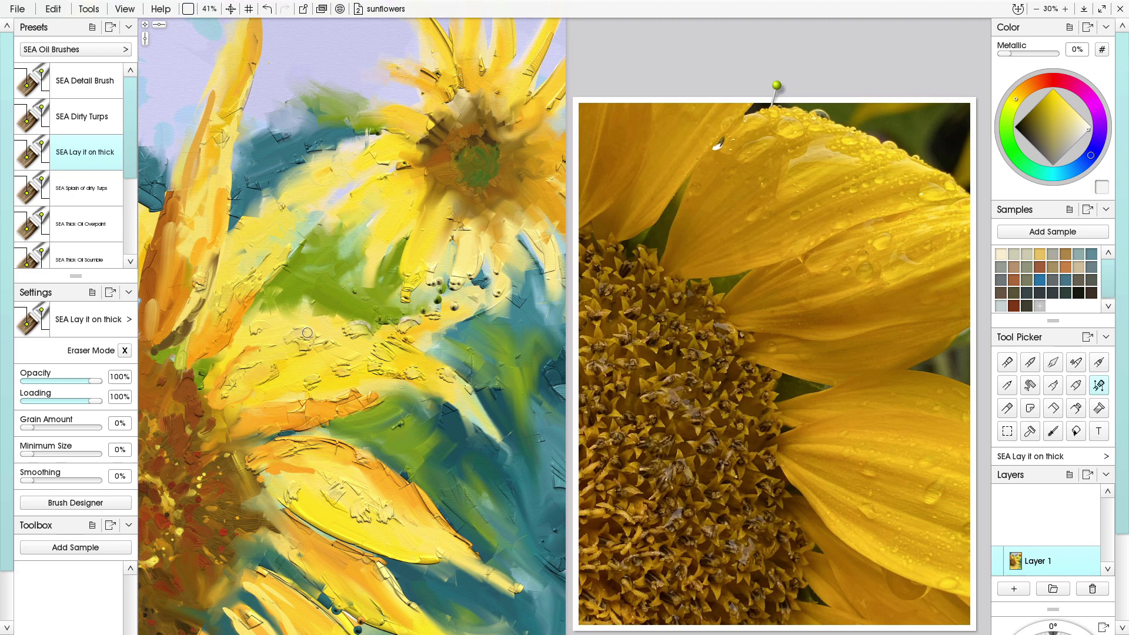
pyautogui.hotkey('ctrl', 'shift', 'n')
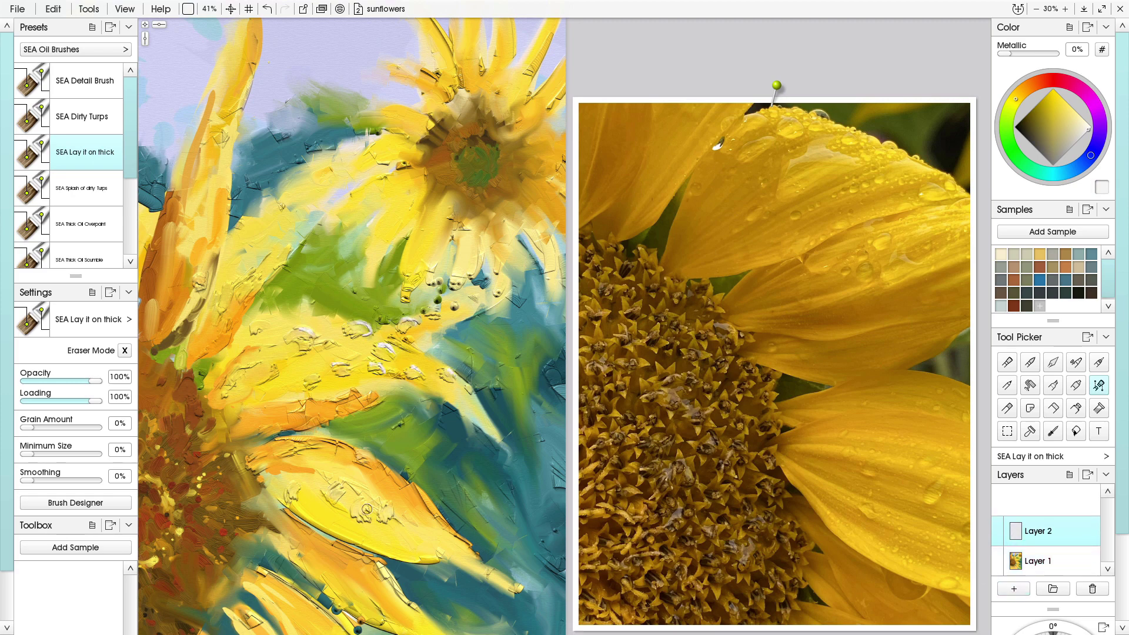
pyautogui.hotkey('ctrl', 'z')
pyautogui.hotkey('ctrl', 'z')
pyautogui.hotkey('ctrl', 'z')
pyautogui.hotkey('ctrl', 'z')
pyautogui.hotkey('ctrl', 'z')
pyautogui.hotkey('ctrl', 'z')
pyautogui.hotkey('ctrl', 'z')
pyautogui.hotkey('ctrl', 'z')
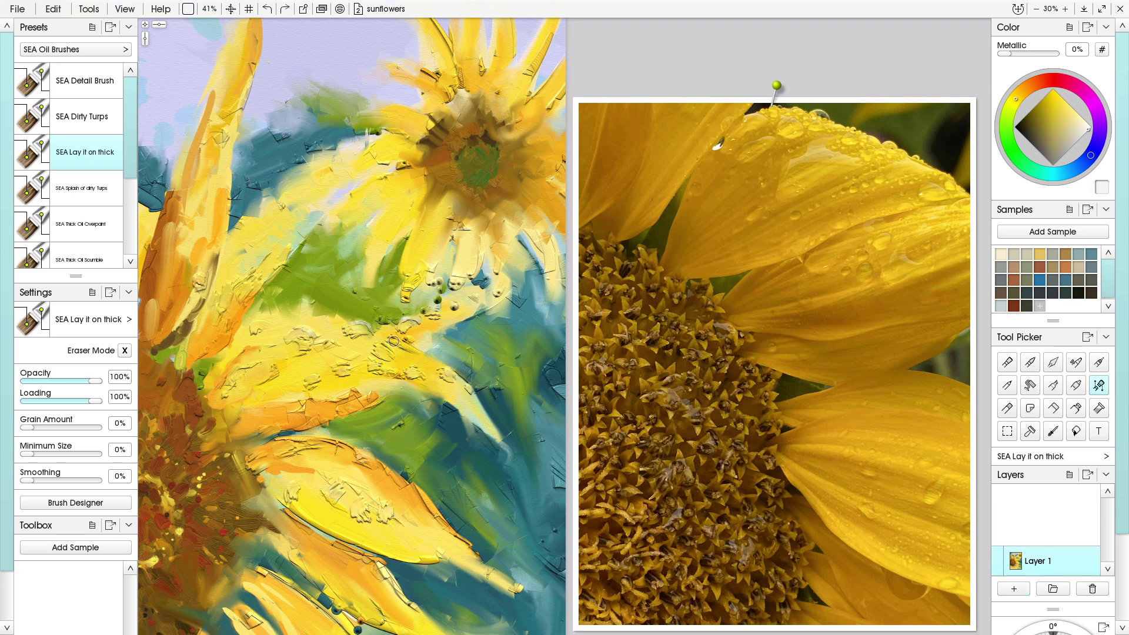
# Add a new layer and dab thick white and sampled pale yellow water droplets on the two right-hand petals
pyautogui.click(1013, 588)
pyautogui.moveTo(352, 323); pyautogui.dragTo(361, 323)
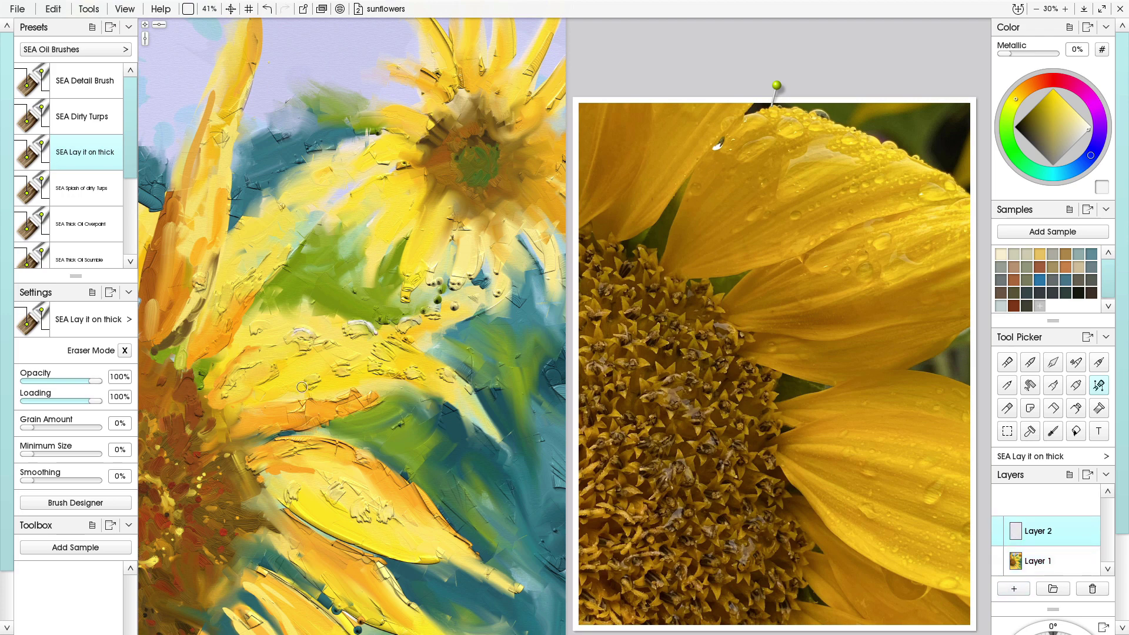
pyautogui.keyDown('alt'); pyautogui.click(348, 372); pyautogui.keyUp('alt')
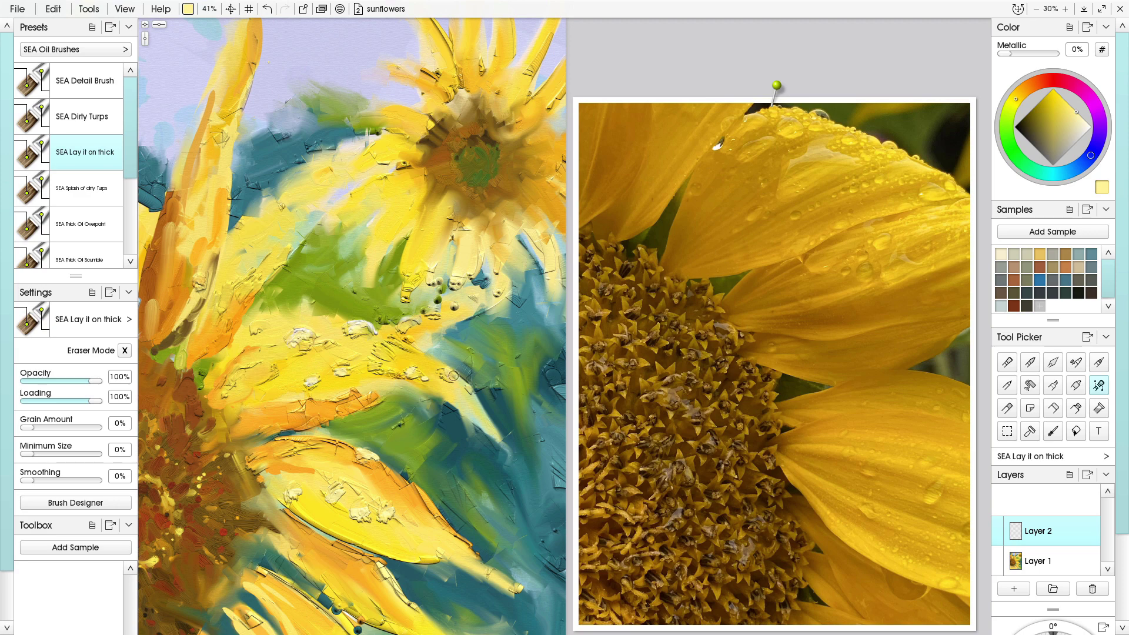
# Paint sampled teal shadows on the water droplets of both right-hand petals and sample orange from the petal
pyautogui.scroll(-4, 294, 365)
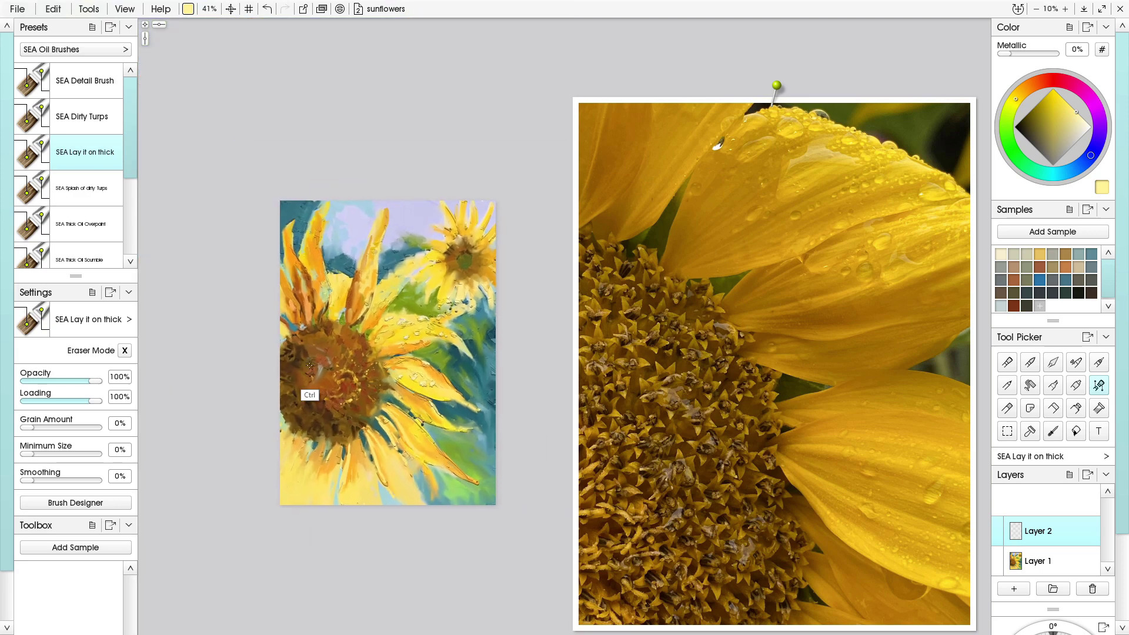
pyautogui.scroll(3, 353, 340)
pyautogui.keyDown('alt'); pyautogui.click(553, 404); pyautogui.keyUp('alt')
pyautogui.moveTo(379, 419); pyautogui.dragTo(393, 416)
pyautogui.moveTo(400, 432); pyautogui.dragTo(412, 435)
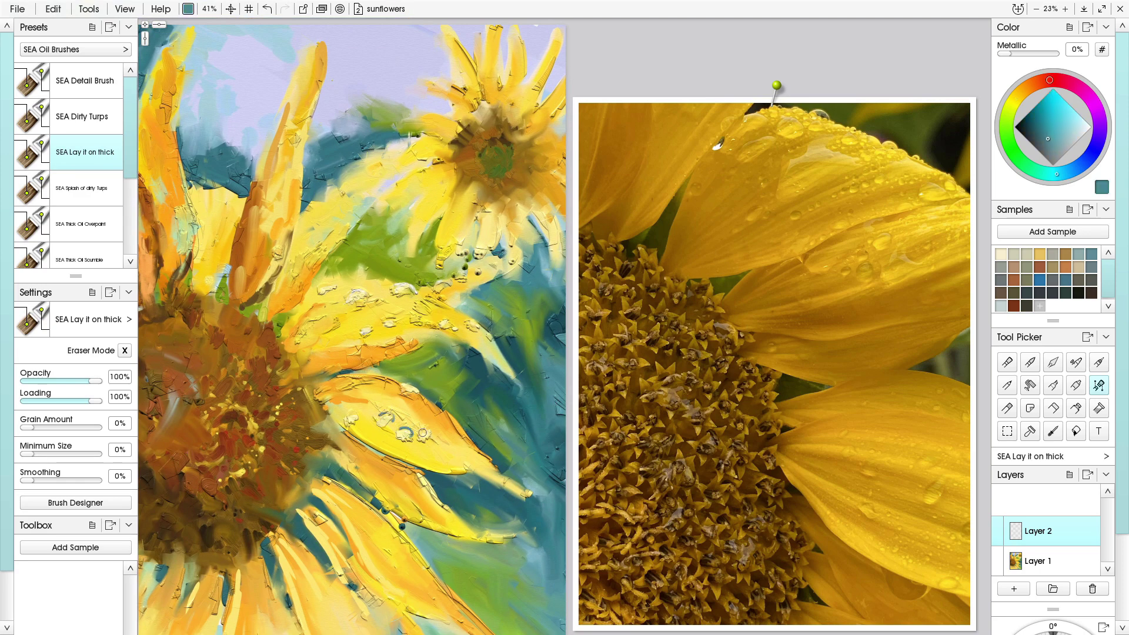
pyautogui.keyDown('alt'); pyautogui.click(552, 419); pyautogui.keyUp('alt')
pyautogui.moveTo(360, 329); pyautogui.dragTo(373, 328)
pyautogui.keyDown('alt'); pyautogui.click(389, 415); pyautogui.keyUp('alt')
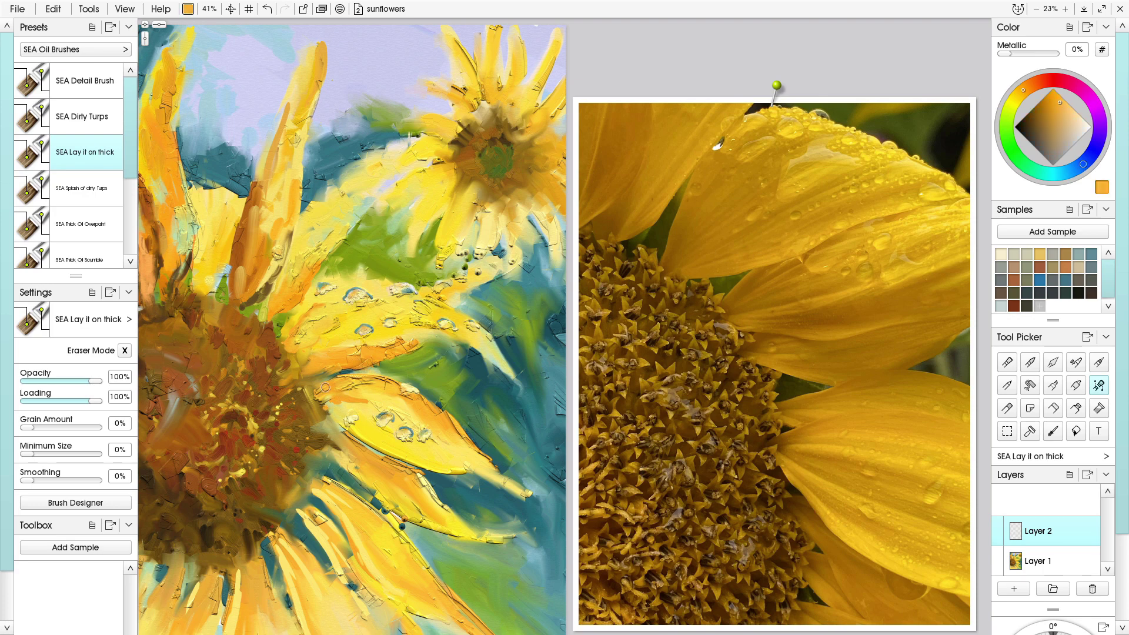
# Undo a trial stroke of the Hard Out Smudge knife and merge the droplet layer into Layer 1
pyautogui.scroll(-4, 325, 388)
pyautogui.scroll(2, 377, 365)
pyautogui.scroll(-1, 377, 365)
pyautogui.click(1052, 362)
pyautogui.hotkey('ctrl', 'z')
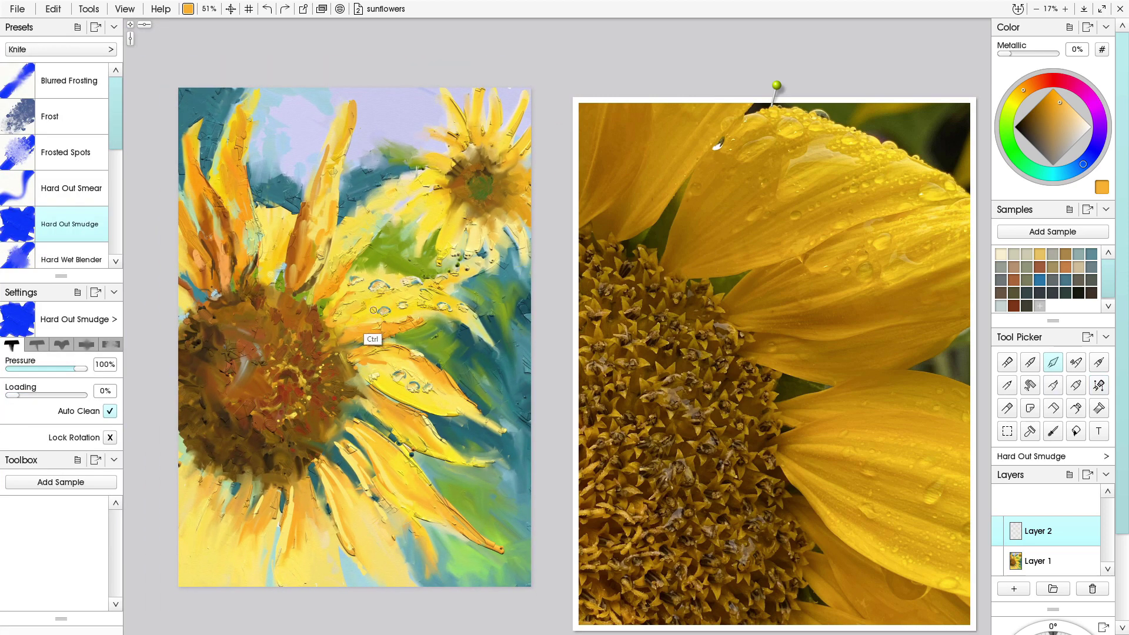
pyautogui.scroll(2, 373, 310)
pyautogui.hotkey('ctrl', 'e')
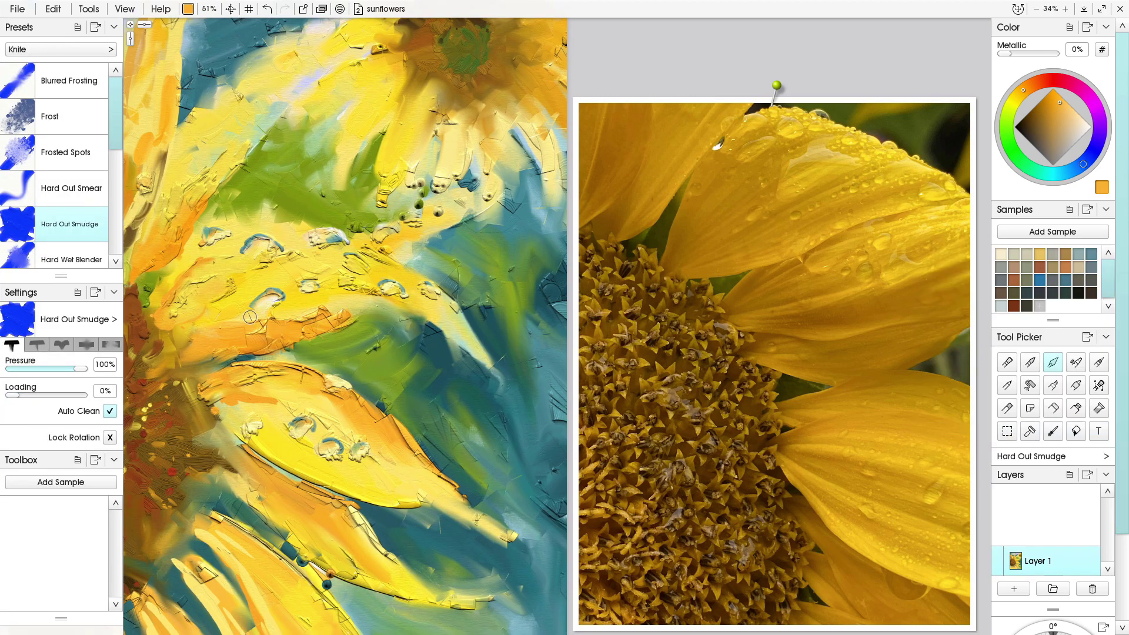
# Smudge the water droplets on the upper of the two right-hand petals with the Hard Out Smudge knife
pyautogui.moveTo(269, 306); pyautogui.dragTo(280, 297)
pyautogui.moveTo(204, 242); pyautogui.dragTo(275, 241)
pyautogui.moveTo(314, 241); pyautogui.dragTo(341, 236)
pyautogui.moveTo(348, 259)
pyautogui.mouseDown()
pyautogui.moveTo(349, 275)
pyautogui.moveTo(403, 292)
pyautogui.mouseUp()
pyautogui.moveTo(299, 292); pyautogui.dragTo(313, 289)
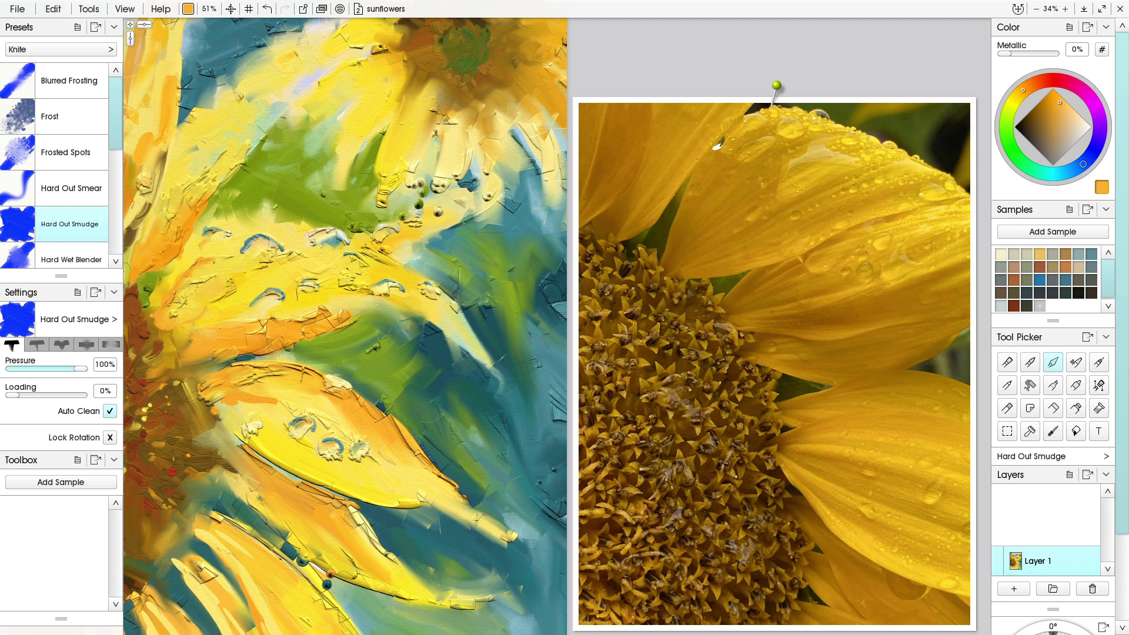
pyautogui.moveTo(240, 240); pyautogui.dragTo(255, 241)
# Paint orange Thick Gloss strokes around the droplets on the lower right-hand petal and smudge them with the knife
pyautogui.moveTo(327, 388); pyautogui.dragTo(347, 386)
pyautogui.moveTo(293, 431)
pyautogui.mouseDown()
pyautogui.moveTo(309, 426)
pyautogui.moveTo(262, 427)
pyautogui.moveTo(335, 451)
pyautogui.mouseUp()
pyautogui.moveTo(351, 457); pyautogui.dragTo(362, 455)
pyautogui.press('o')
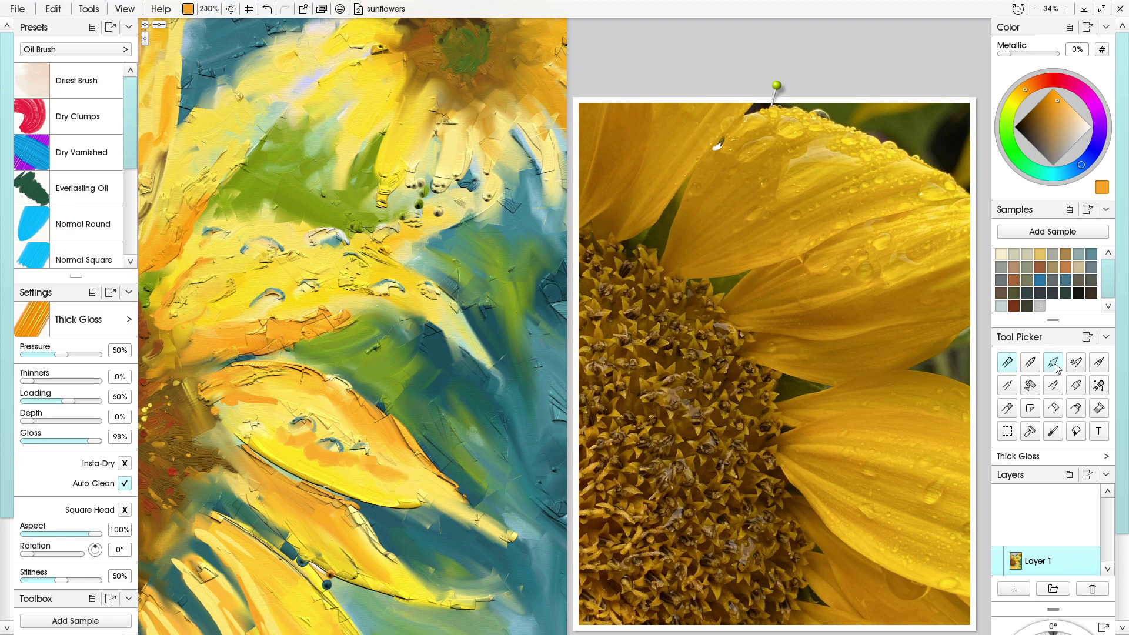
pyautogui.press('k')
pyautogui.scroll(-8, 285, 434)
pyautogui.scroll(7, 307, 396)
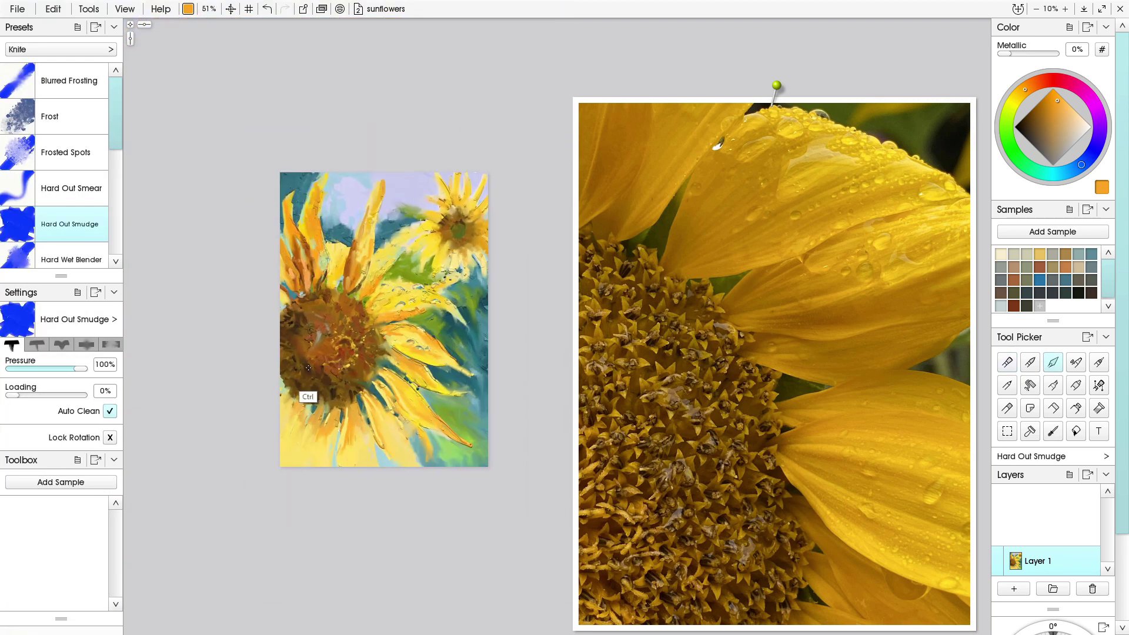
pyautogui.moveTo(350, 395); pyautogui.dragTo(347, 414)
# Paint sampled yellow and cream Thick Gloss highlights on the droplets of both right-hand petals
pyautogui.keyDown('alt'); pyautogui.click(307, 420); pyautogui.keyUp('alt')
pyautogui.press('o')
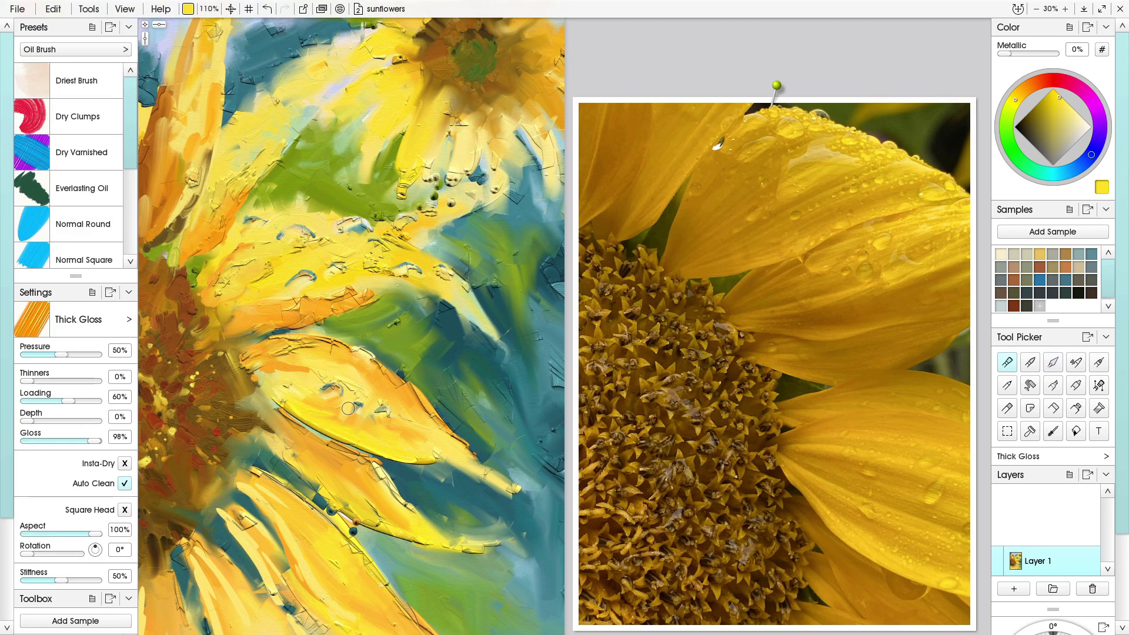
pyautogui.keyDown('alt'); pyautogui.click(354, 418); pyautogui.keyUp('alt')
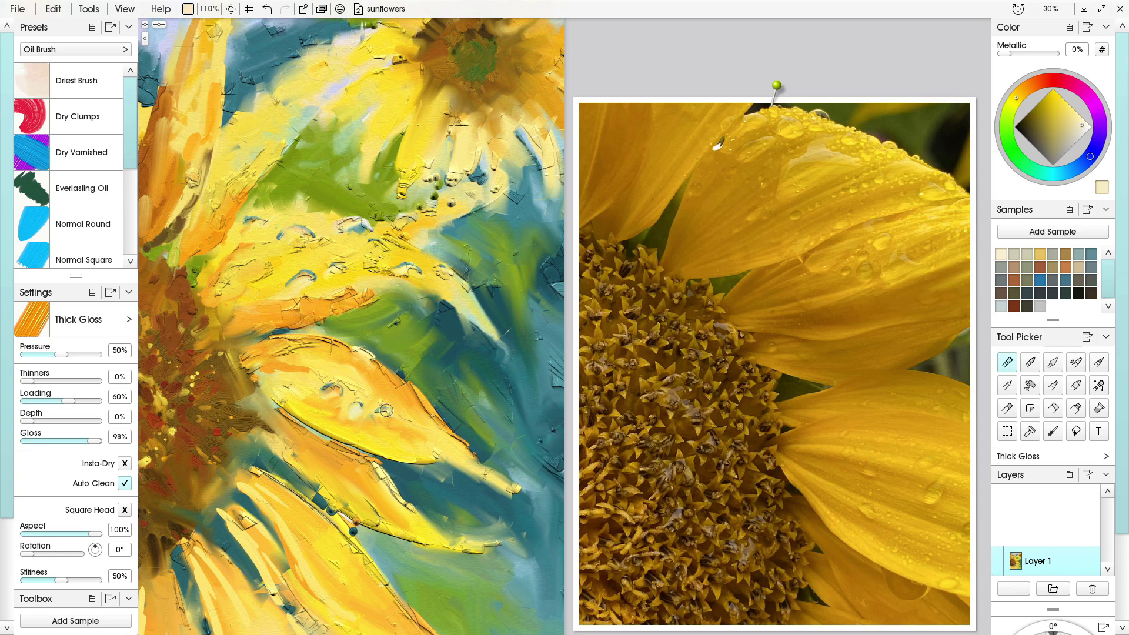
pyautogui.click(329, 390)
pyautogui.click(359, 222)
# Paint sampled orange and yellow strokes around the droplets to blend them into the two right-hand petals
pyautogui.keyDown('alt'); pyautogui.click(319, 298); pyautogui.keyUp('alt')
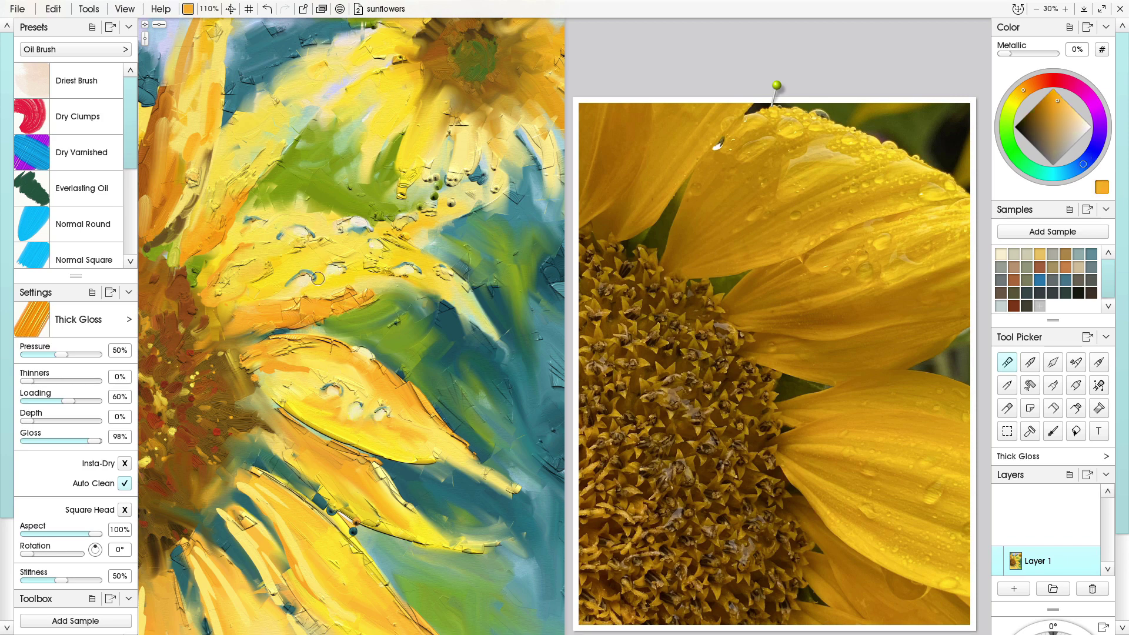
pyautogui.moveTo(298, 297)
pyautogui.mouseDown()
pyautogui.moveTo(340, 277)
pyautogui.moveTo(290, 240)
pyautogui.mouseUp()
pyautogui.keyDown('alt'); pyautogui.click(306, 271); pyautogui.keyUp('alt')
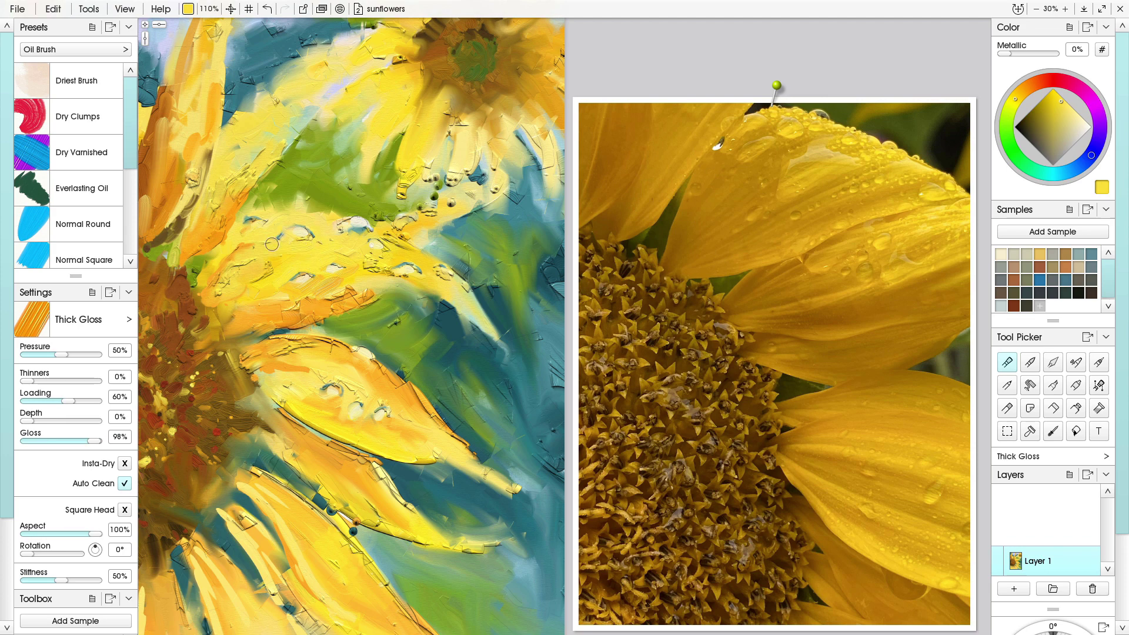
pyautogui.moveTo(381, 243); pyautogui.dragTo(342, 226)
pyautogui.moveTo(440, 274); pyautogui.dragTo(470, 296)
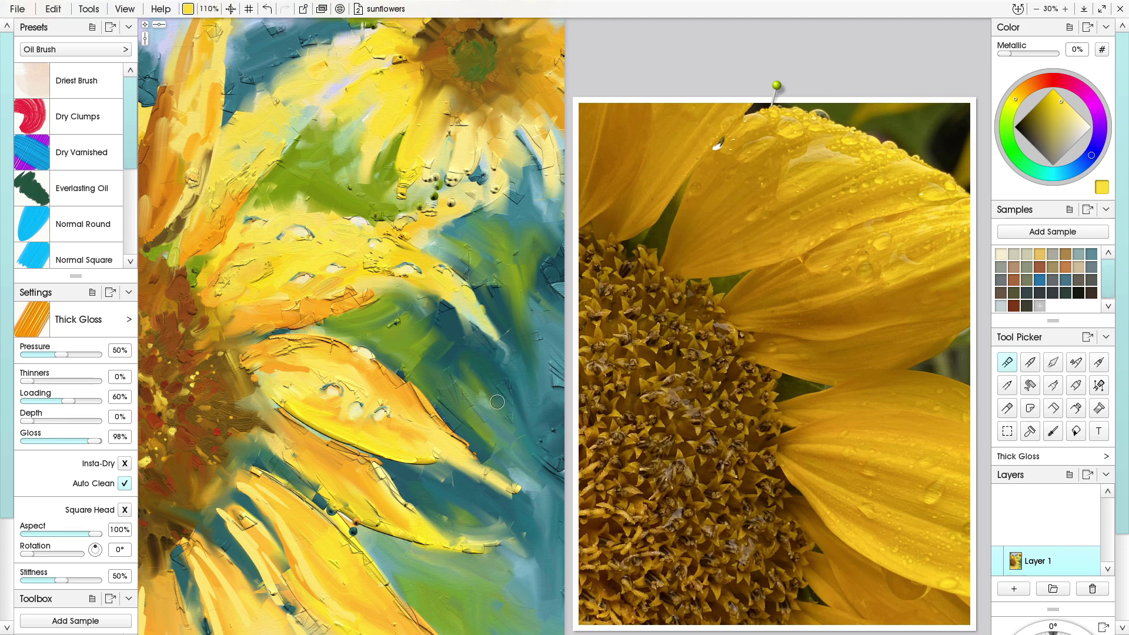
pyautogui.moveTo(354, 417); pyautogui.dragTo(362, 419)
# Sample golden orange and paint short strokes beneath the droplets on the upper right-hand petal
pyautogui.keyDown('alt'); pyautogui.click(289, 315); pyautogui.keyUp('alt')
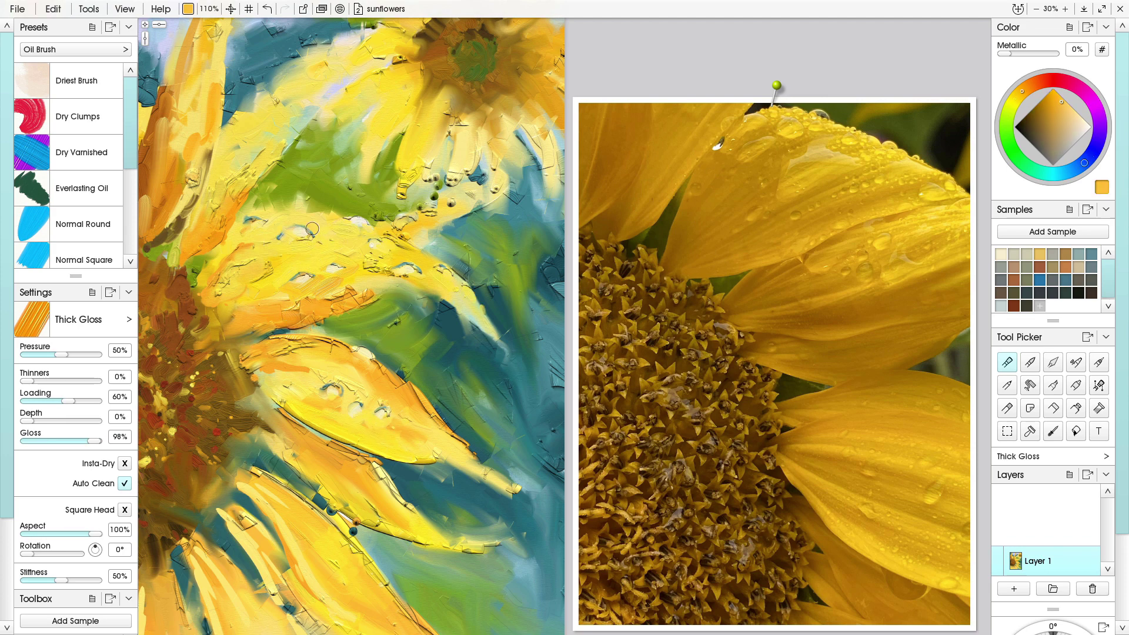
pyautogui.moveTo(290, 232); pyautogui.dragTo(320, 225)
pyautogui.moveTo(415, 265)
pyautogui.mouseDown()
pyautogui.moveTo(395, 261)
pyautogui.moveTo(444, 263)
pyautogui.mouseUp()
pyautogui.moveTo(327, 227); pyautogui.dragTo(272, 221)
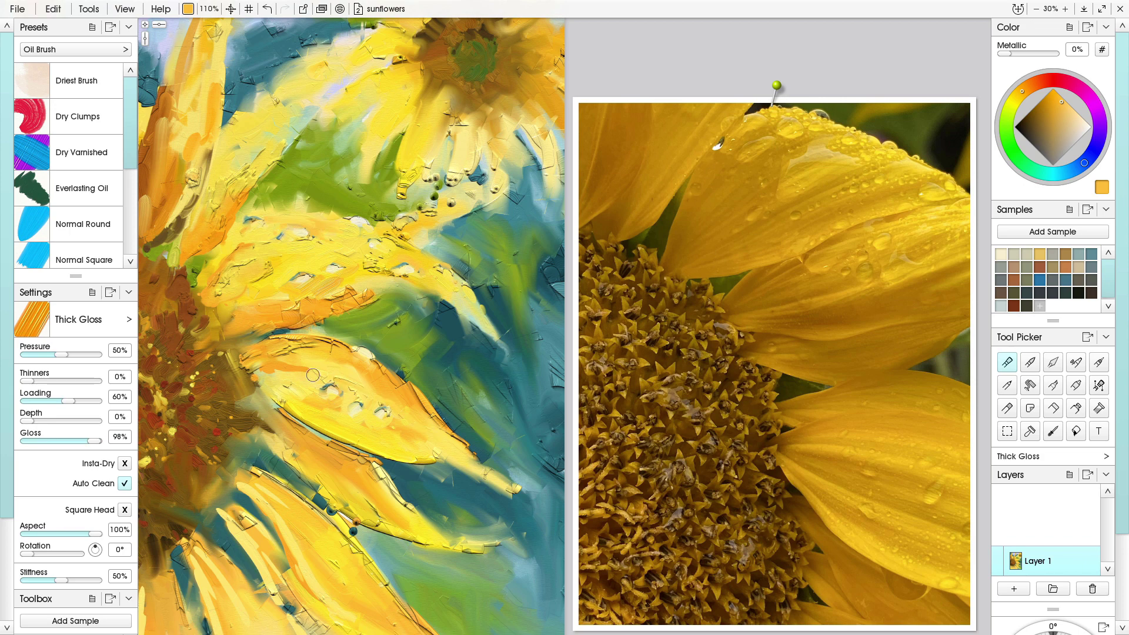
# Show the whole painting and reference photo, and touch up the upper right-hand petals with sampled yellow and cream
pyautogui.scroll(-5, 347, 421)
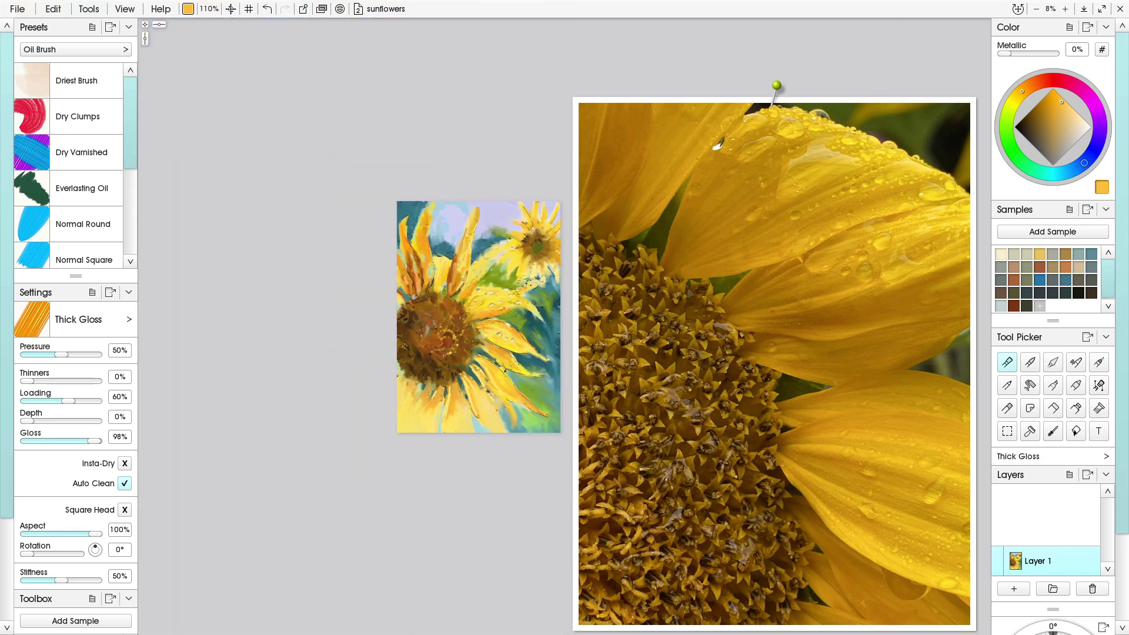
pyautogui.scroll(3, 347, 421)
pyautogui.scroll(-4, 651, 466)
pyautogui.moveTo(641, 372); pyautogui.dragTo(630, 311)
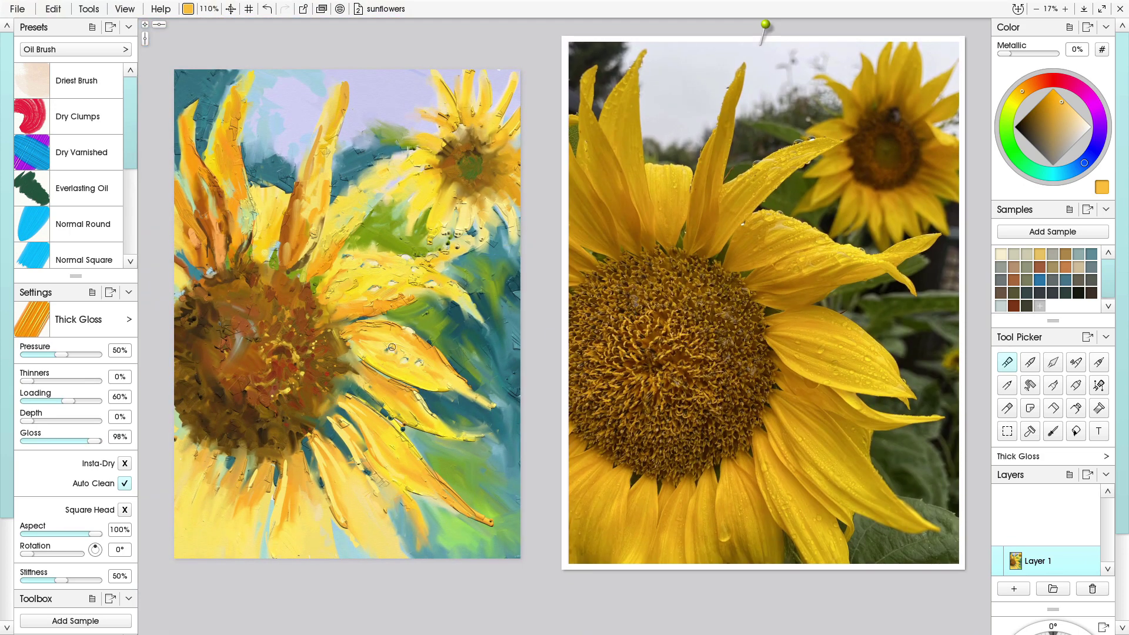
pyautogui.keyDown('alt'); pyautogui.click(361, 280); pyautogui.keyUp('alt')
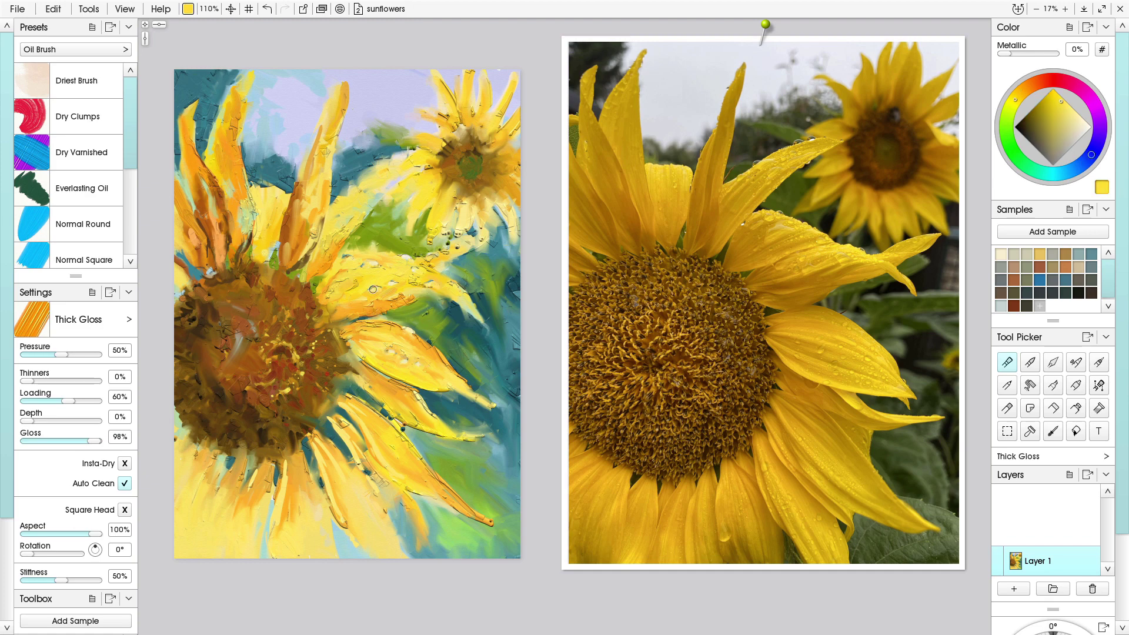
pyautogui.keyDown('alt'); pyautogui.click(378, 292); pyautogui.keyUp('alt')
pyautogui.keyDown('alt'); pyautogui.click(378, 292); pyautogui.keyUp('alt')
pyautogui.keyDown('alt'); pyautogui.click(370, 257); pyautogui.keyUp('alt')
pyautogui.keyDown('alt'); pyautogui.click(393, 259); pyautogui.keyUp('alt')
pyautogui.keyDown('alt'); pyautogui.click(339, 190); pyautogui.keyUp('alt')
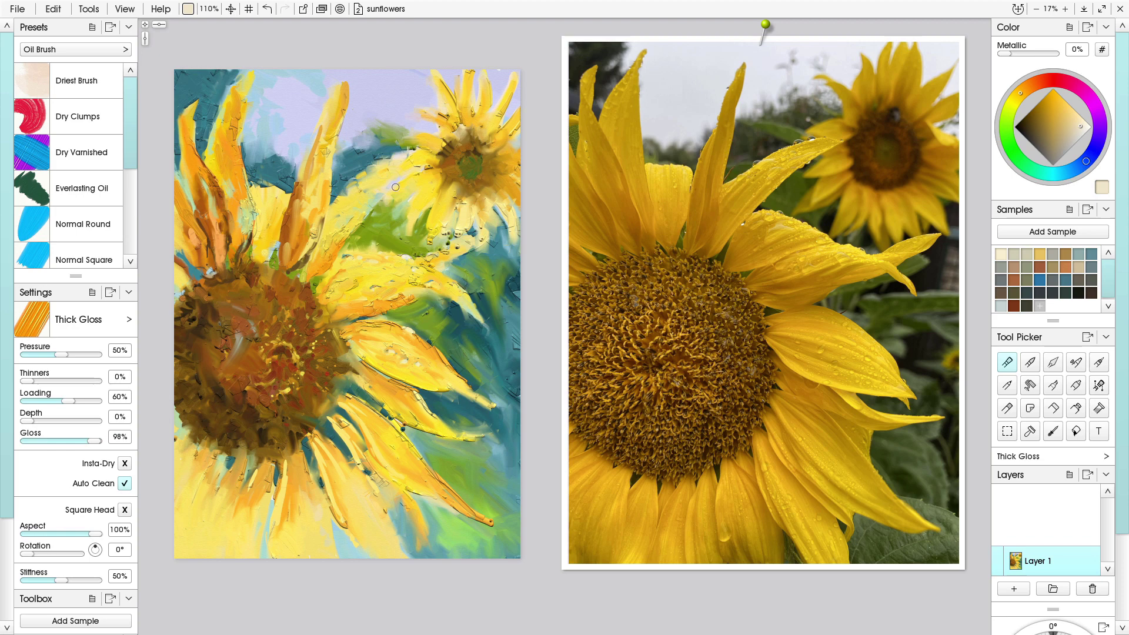
# Touch up the lower right-hand petals with sampled teal and golden yellow Thick Gloss paint
pyautogui.keyDown('alt'); pyautogui.click(322, 145); pyautogui.keyUp('alt')
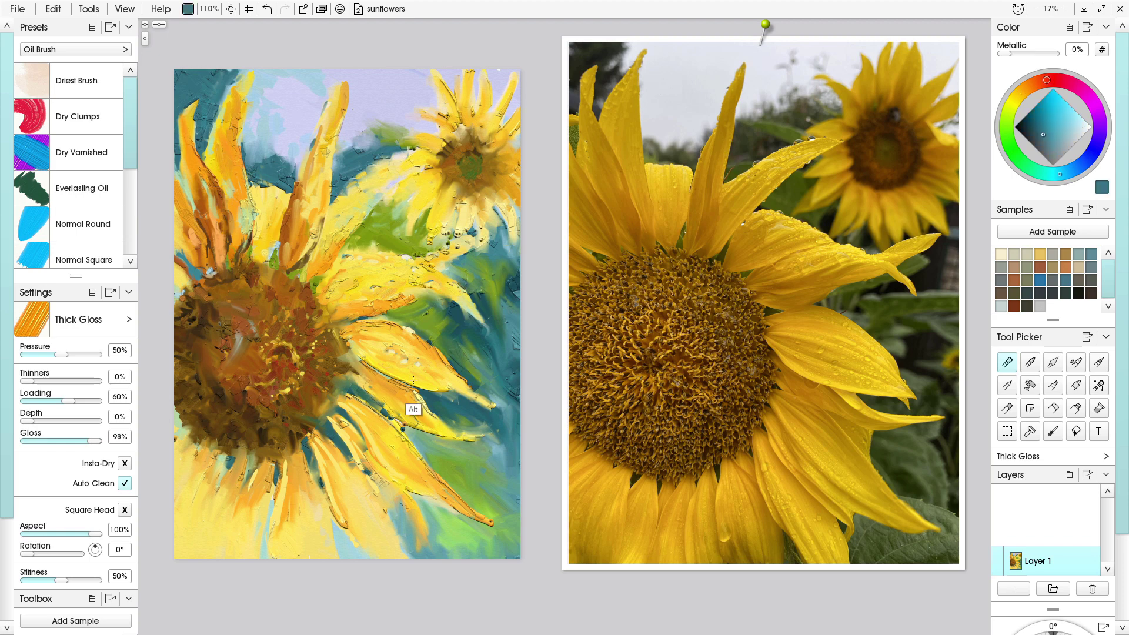
pyautogui.keyDown('alt'); pyautogui.click(413, 410); pyautogui.keyUp('alt')
pyautogui.keyDown('alt'); pyautogui.click(358, 527); pyautogui.keyUp('alt')
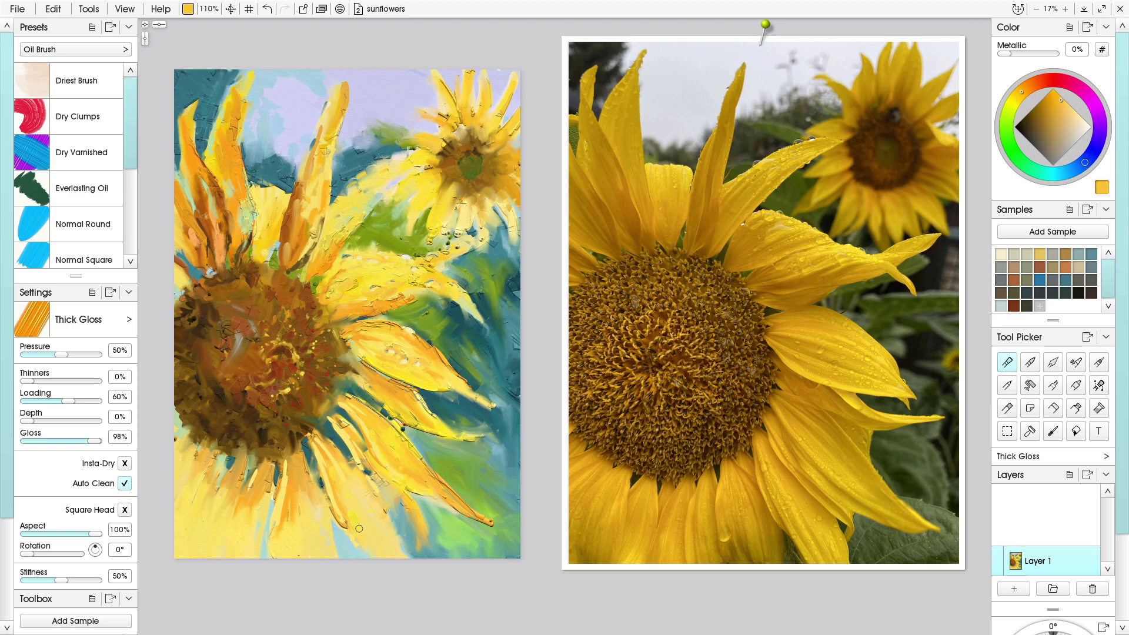
pyautogui.keyDown('alt'); pyautogui.click(331, 490); pyautogui.keyUp('alt')
# Paint white and sampled bright yellow accents on the petals at the seed head's lower right
pyautogui.click(1091, 127)
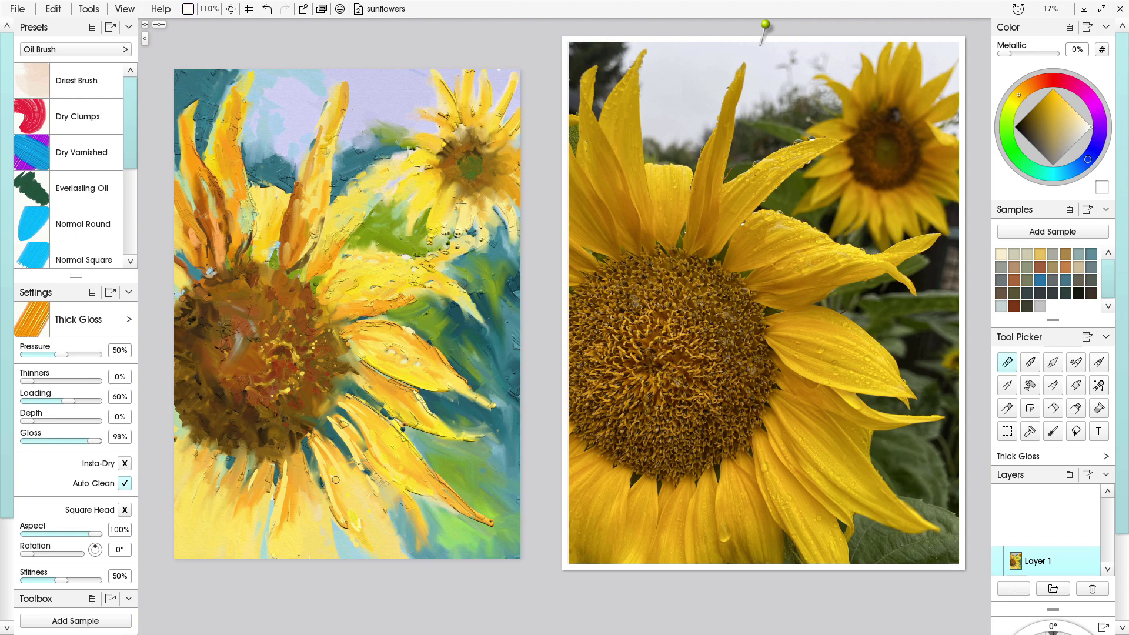
pyautogui.moveTo(377, 436)
pyautogui.mouseDown()
pyautogui.moveTo(390, 422)
pyautogui.moveTo(360, 388)
pyautogui.moveTo(385, 410)
pyautogui.mouseUp()
pyautogui.keyDown('alt'); pyautogui.click(369, 398); pyautogui.keyUp('alt')
pyautogui.keyDown('alt'); pyautogui.click(428, 427); pyautogui.keyUp('alt')
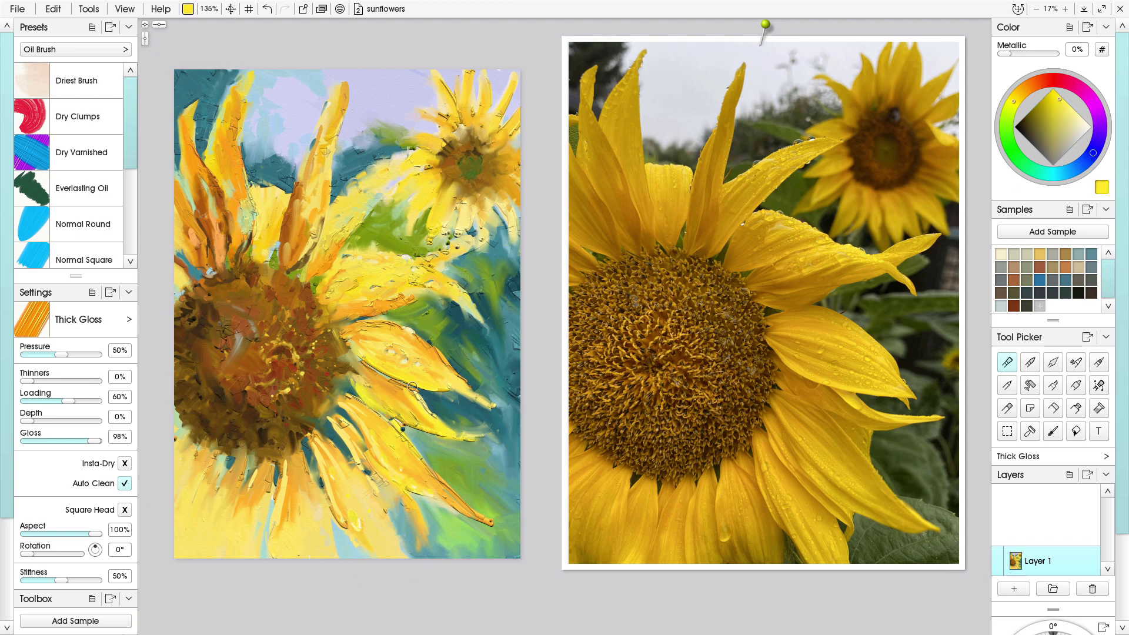
# Paint sampled brown and golden yellow touches where the lower right petals meet the seed head
pyautogui.keyDown('alt'); pyautogui.click(355, 395); pyautogui.keyUp('alt')
pyautogui.keyDown('alt'); pyautogui.click(344, 379); pyautogui.keyUp('alt')
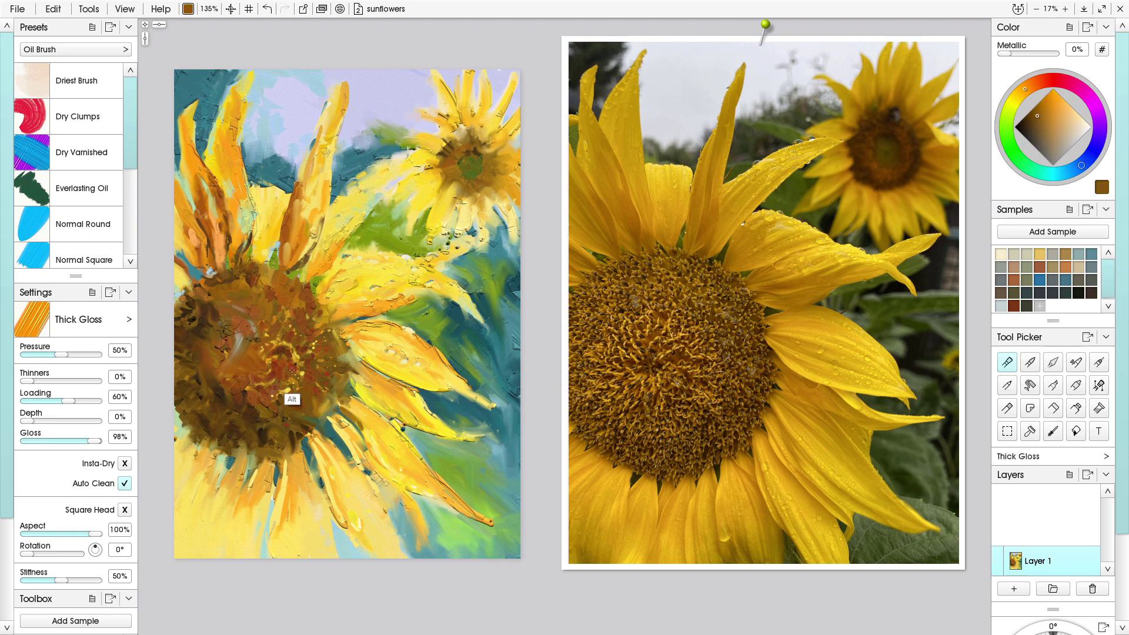
pyautogui.keyDown('alt'); pyautogui.click(342, 420); pyautogui.keyUp('alt')
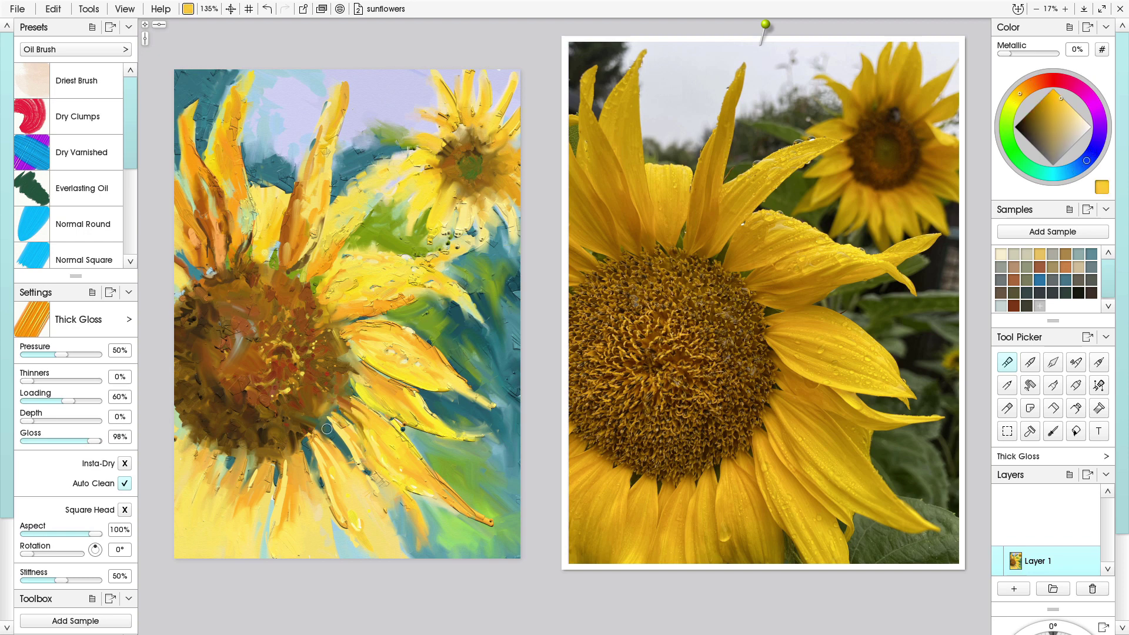
# Paint sampled blue-green strokes between the lower right petals and along the base of the tall upper petal
pyautogui.keyDown('alt'); pyautogui.click(318, 412); pyautogui.keyUp('alt')
pyautogui.keyDown('alt'); pyautogui.click(321, 438); pyautogui.keyUp('alt')
pyautogui.moveTo(322, 436); pyautogui.dragTo(402, 539)
pyautogui.keyDown('alt'); pyautogui.click(407, 483); pyautogui.keyUp('alt')
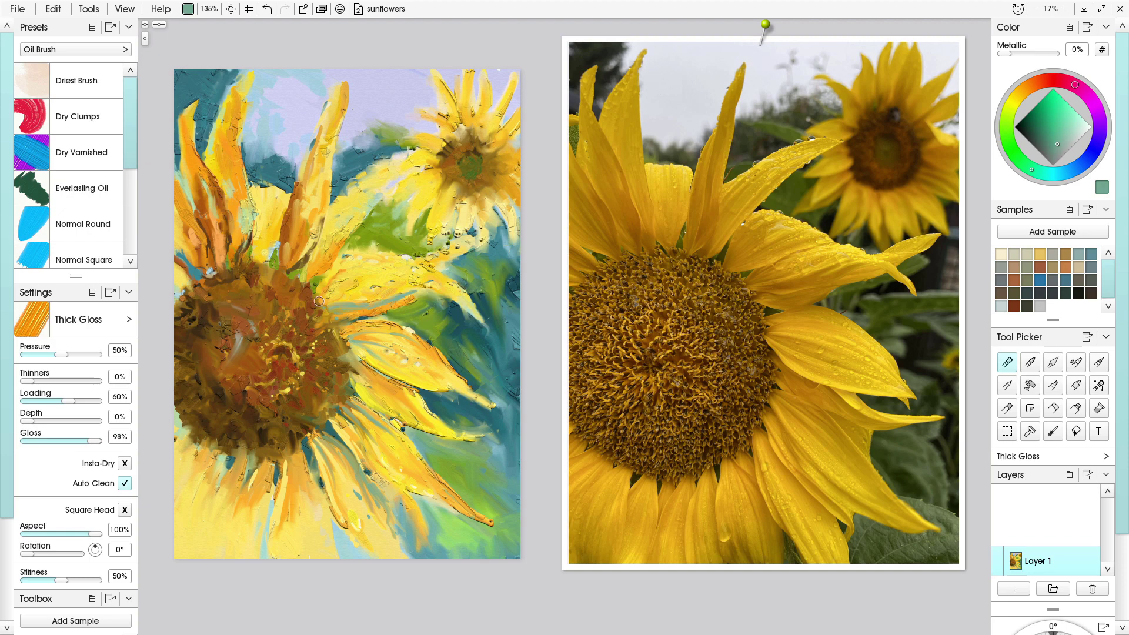
pyautogui.hotkey('ctrl', 'z')
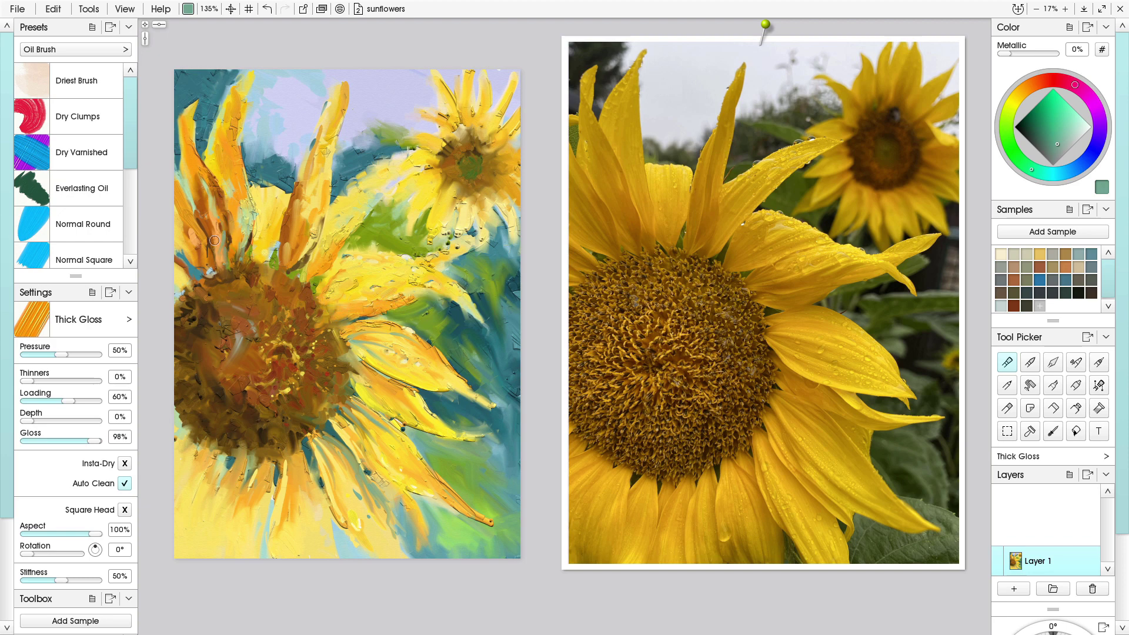
pyautogui.moveTo(318, 210); pyautogui.dragTo(304, 254)
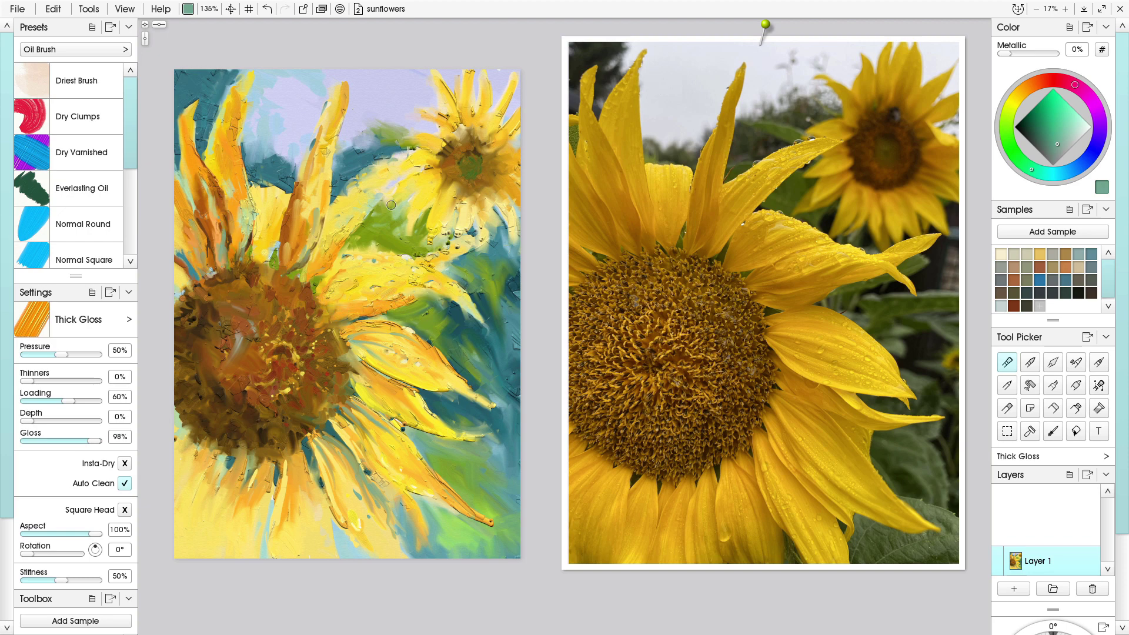
# Dab sampled dark teal and green touches around the upper right petals and onto the tall upper petal
pyautogui.keyDown('alt'); pyautogui.click(398, 147); pyautogui.keyUp('alt')
pyautogui.keyDown('alt'); pyautogui.click(370, 171); pyautogui.keyUp('alt')
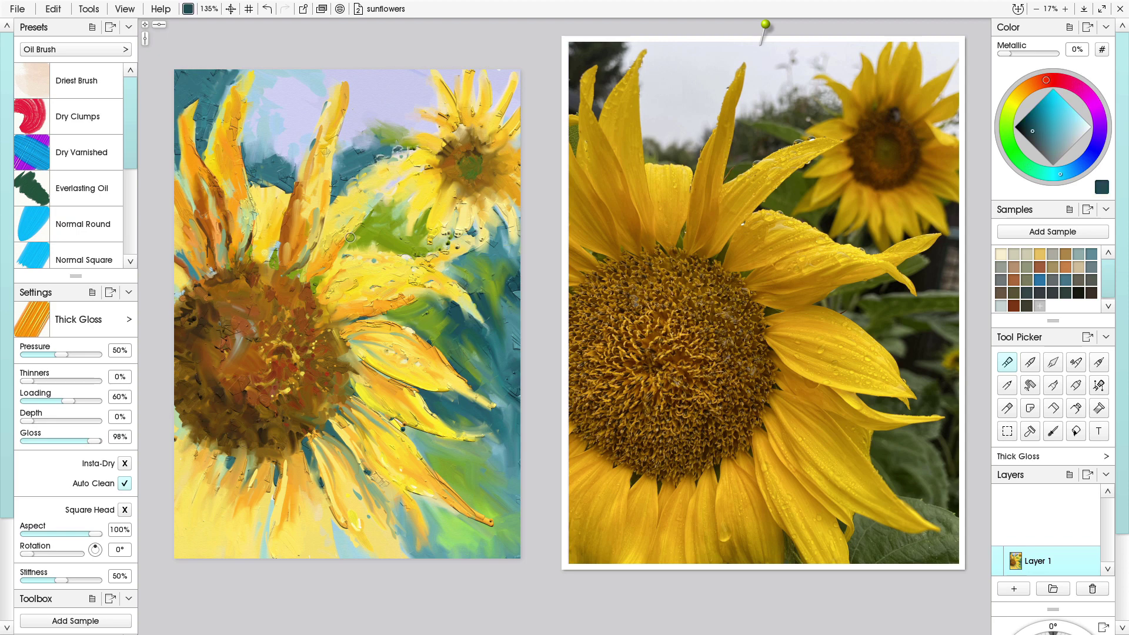
pyautogui.keyDown('alt'); pyautogui.click(393, 260); pyautogui.keyUp('alt')
pyautogui.click(354, 235)
pyautogui.keyDown('alt'); pyautogui.click(377, 224); pyautogui.keyUp('alt')
pyautogui.click(318, 120)
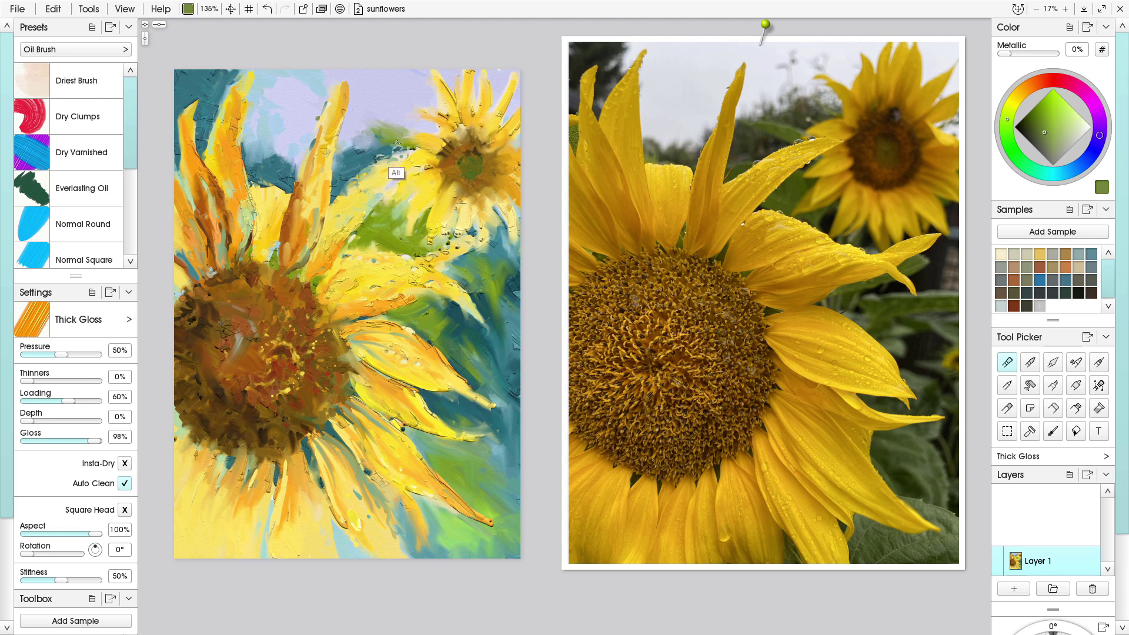
pyautogui.keyDown('alt'); pyautogui.click(390, 169); pyautogui.keyUp('alt')
pyautogui.keyDown('alt'); pyautogui.click(400, 191); pyautogui.keyUp('alt')
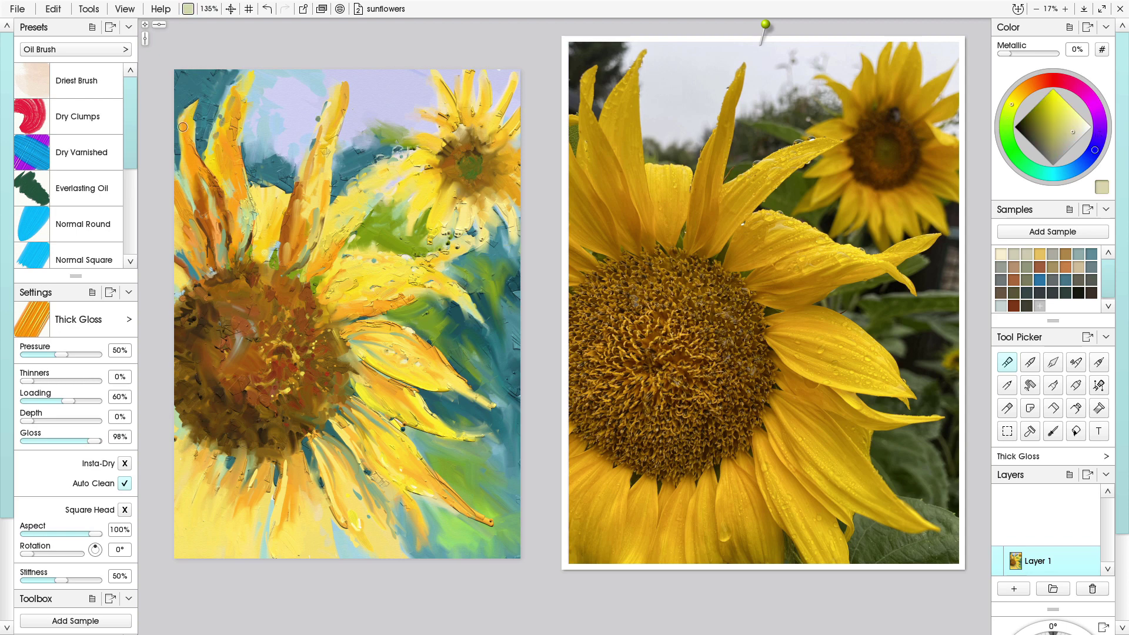
# Paint sampled dark teal strokes into the gaps between the petals below the seed head
pyautogui.keyDown('alt'); pyautogui.click(326, 248); pyautogui.keyUp('alt')
pyautogui.keyDown('alt'); pyautogui.click(443, 424); pyautogui.keyUp('alt')
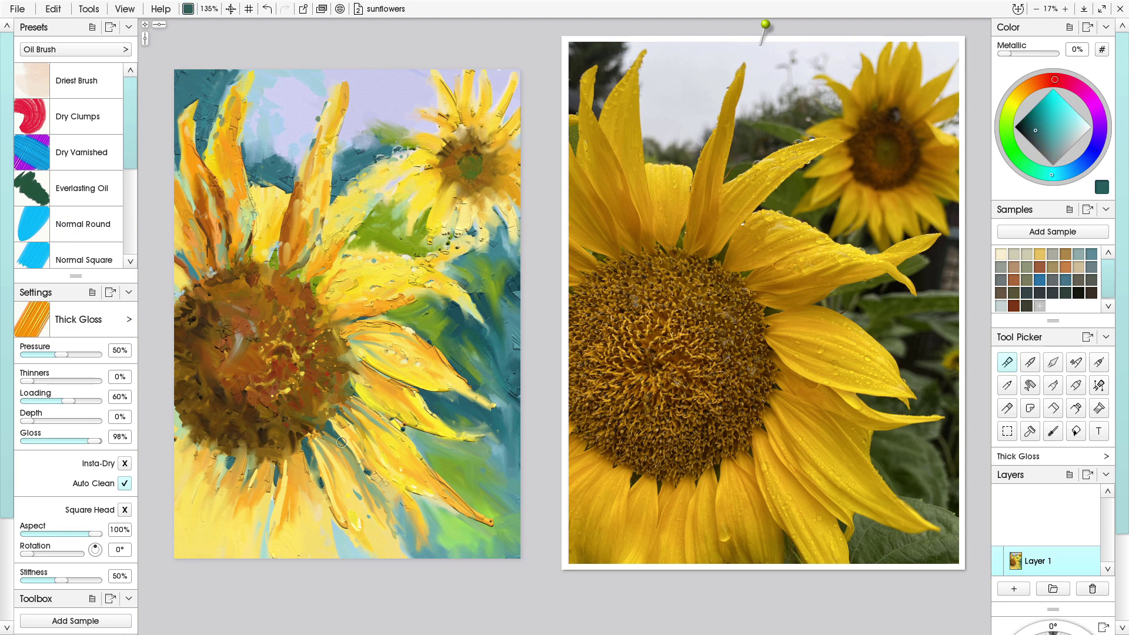
pyautogui.moveTo(340, 442); pyautogui.dragTo(364, 474)
pyautogui.moveTo(319, 483); pyautogui.dragTo(334, 523)
pyautogui.moveTo(272, 483); pyautogui.dragTo(270, 512)
# Dab small sampled paint marks, including green touches, along the seed head's lower rim
pyautogui.keyDown('alt'); pyautogui.click(276, 385); pyautogui.keyUp('alt')
pyautogui.moveTo(249, 462)
pyautogui.mouseDown()
pyautogui.moveTo(250, 472)
pyautogui.moveTo(295, 449)
pyautogui.mouseUp()
pyautogui.keyDown('alt'); pyautogui.click(449, 452); pyautogui.keyUp('alt')
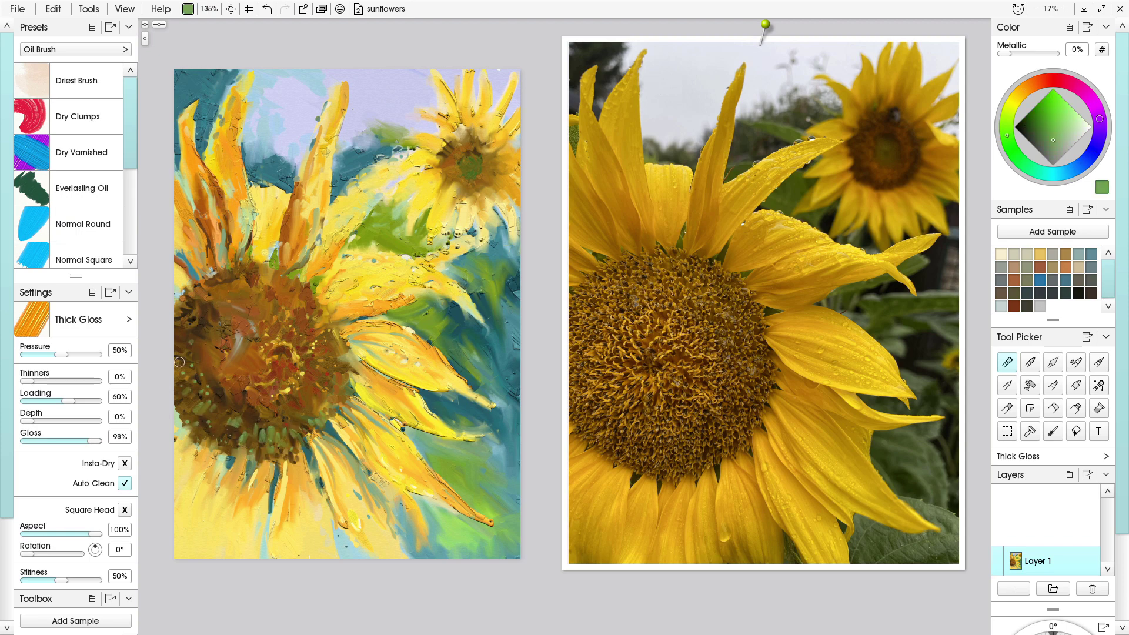
# Dab sampled pale yellow seed highlights across the left part of the seed head
pyautogui.keyDown('alt'); pyautogui.click(283, 374); pyautogui.keyUp('alt')
pyautogui.moveTo(232, 343); pyautogui.dragTo(228, 352)
pyautogui.moveTo(213, 348); pyautogui.dragTo(206, 372)
pyautogui.click(217, 399)
pyautogui.click(215, 405)
pyautogui.moveTo(224, 389); pyautogui.dragTo(223, 395)
pyautogui.click(227, 402)
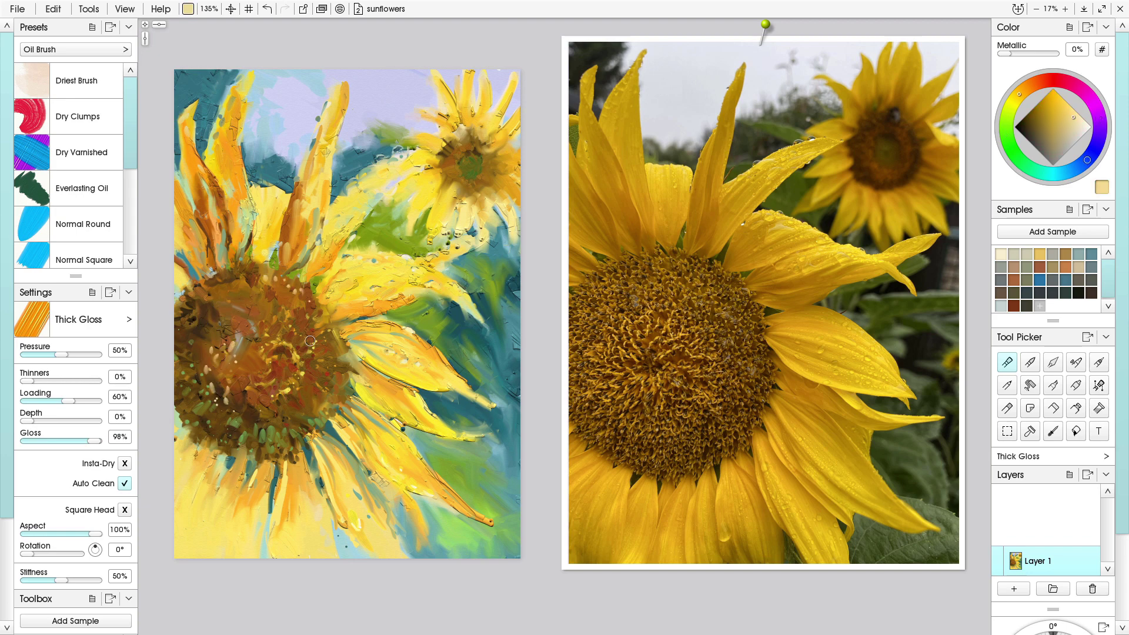
# Continue the pale yellow seed highlights around the seed head's right rim and upper left edge
pyautogui.moveTo(298, 285); pyautogui.dragTo(296, 290)
pyautogui.moveTo(307, 295); pyautogui.dragTo(306, 302)
pyautogui.click(332, 322)
pyautogui.click(331, 335)
pyautogui.moveTo(339, 342); pyautogui.dragTo(338, 349)
pyautogui.moveTo(339, 361); pyautogui.dragTo(336, 367)
pyautogui.click(332, 379)
pyautogui.moveTo(188, 290); pyautogui.dragTo(194, 298)
# Dab sampled olive green marks across the lower part of the seed head
pyautogui.keyDown('alt'); pyautogui.click(300, 422); pyautogui.keyUp('alt')
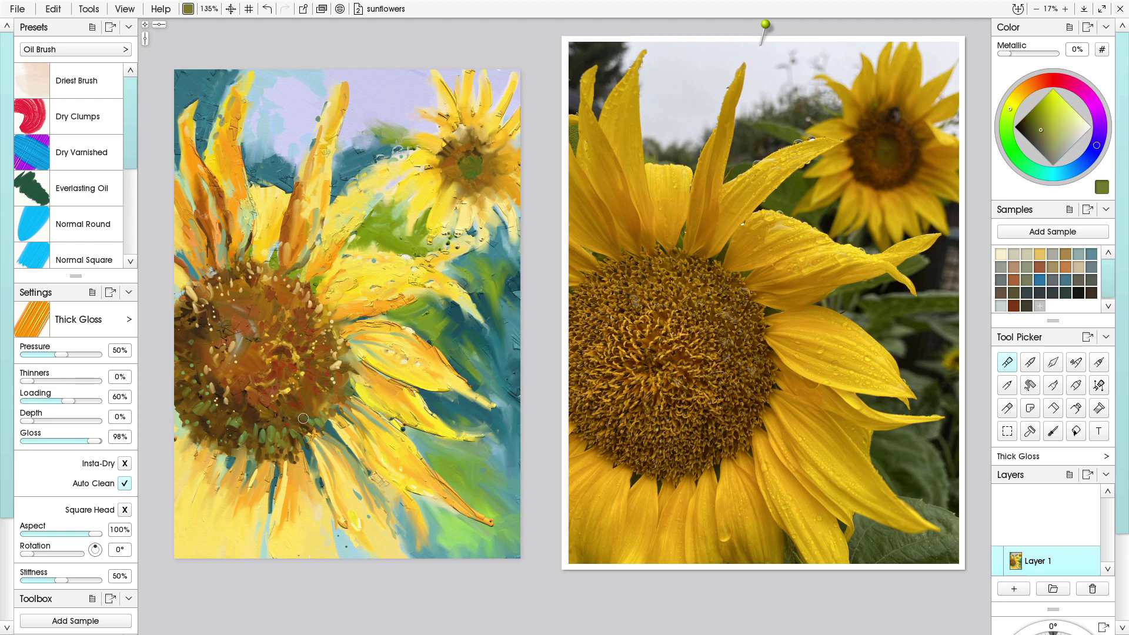
pyautogui.moveTo(298, 419); pyautogui.dragTo(302, 427)
pyautogui.click(233, 429)
# Dab sampled bright yellow seeds over the centre and the right side of the seed head
pyautogui.keyDown('alt'); pyautogui.click(402, 335); pyautogui.keyUp('alt')
pyautogui.click(245, 330)
pyautogui.click(236, 377)
pyautogui.click(240, 370)
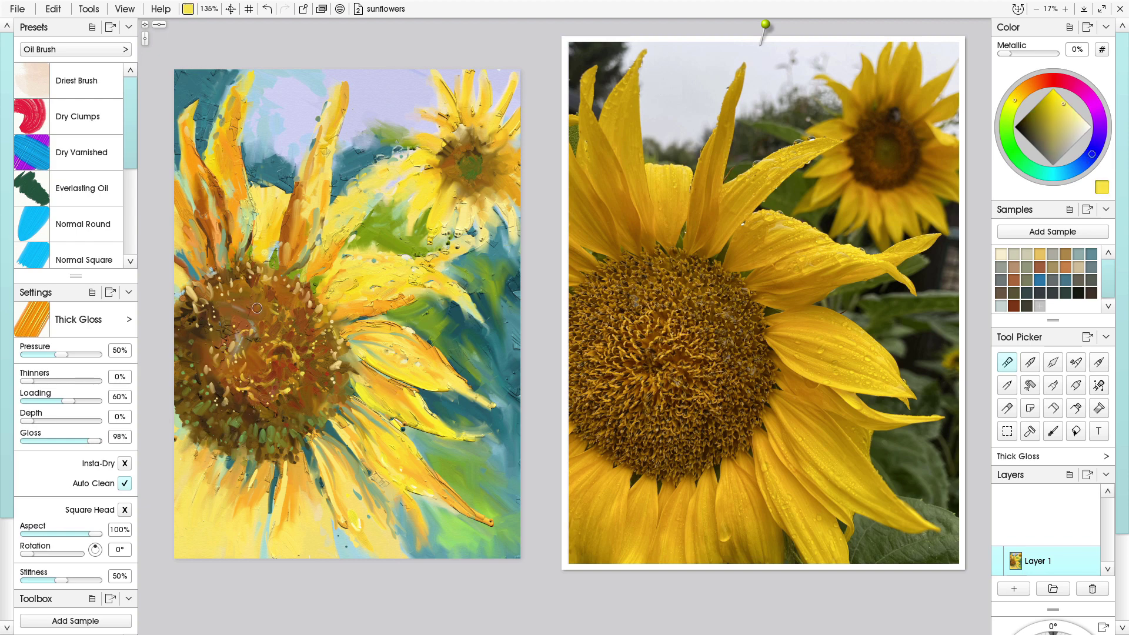
pyautogui.click(298, 291)
pyautogui.click(314, 307)
pyautogui.click(320, 323)
pyautogui.click(328, 337)
pyautogui.click(327, 369)
pyautogui.click(322, 385)
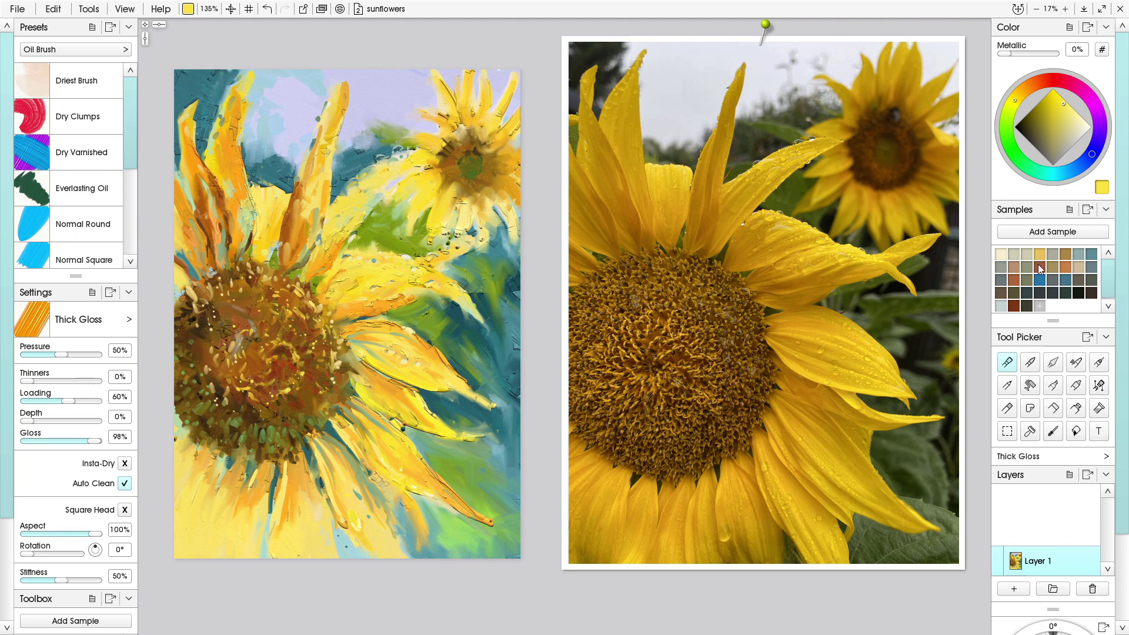
# Squeeze rust-red Hard Squeeze tube paint from the saved samples onto the bases of the right and lower right petals
pyautogui.click(1039, 265)
pyautogui.click(1076, 408)
pyautogui.moveTo(348, 357); pyautogui.dragTo(374, 375)
pyautogui.click(387, 381)
pyautogui.moveTo(341, 416); pyautogui.dragTo(356, 433)
pyautogui.click(366, 453)
pyautogui.moveTo(315, 442); pyautogui.dragTo(304, 463)
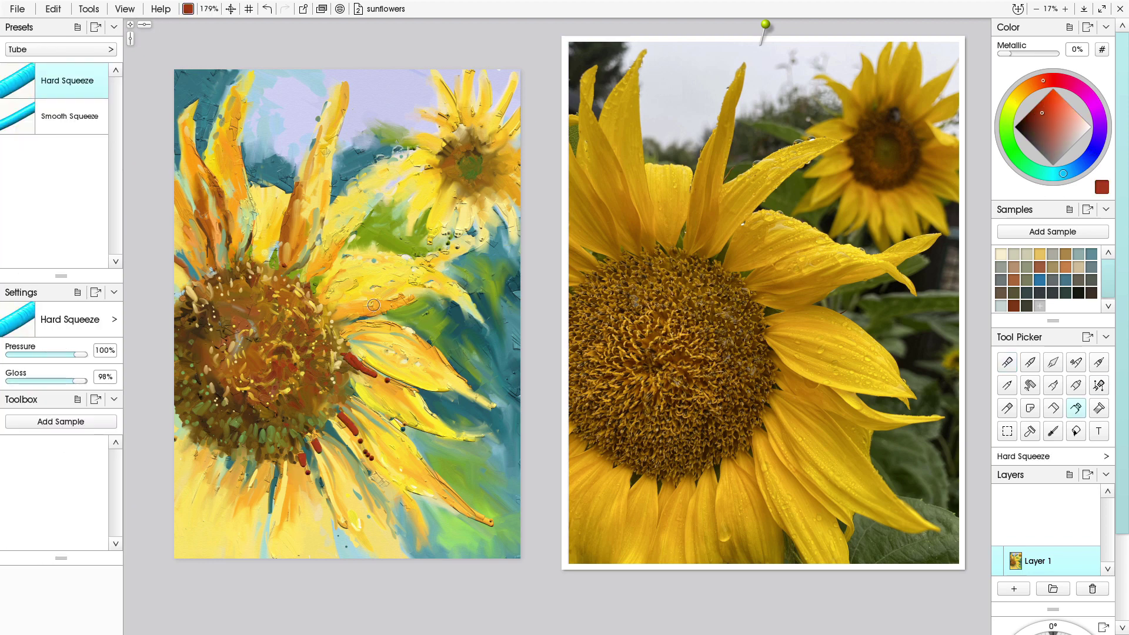
# Smudge the rust-red paint into the petal bases with the Hard Out Smudge knife
pyautogui.click(1053, 362)
pyautogui.moveTo(373, 305)
pyautogui.mouseDown()
pyautogui.moveTo(325, 313)
pyautogui.moveTo(393, 301)
pyautogui.mouseUp()
pyautogui.moveTo(352, 359)
pyautogui.mouseDown()
pyautogui.moveTo(395, 383)
pyautogui.moveTo(356, 377)
pyautogui.moveTo(377, 464)
pyautogui.mouseUp()
pyautogui.moveTo(353, 417)
pyautogui.mouseDown()
pyautogui.moveTo(318, 470)
pyautogui.moveTo(375, 488)
pyautogui.mouseUp()
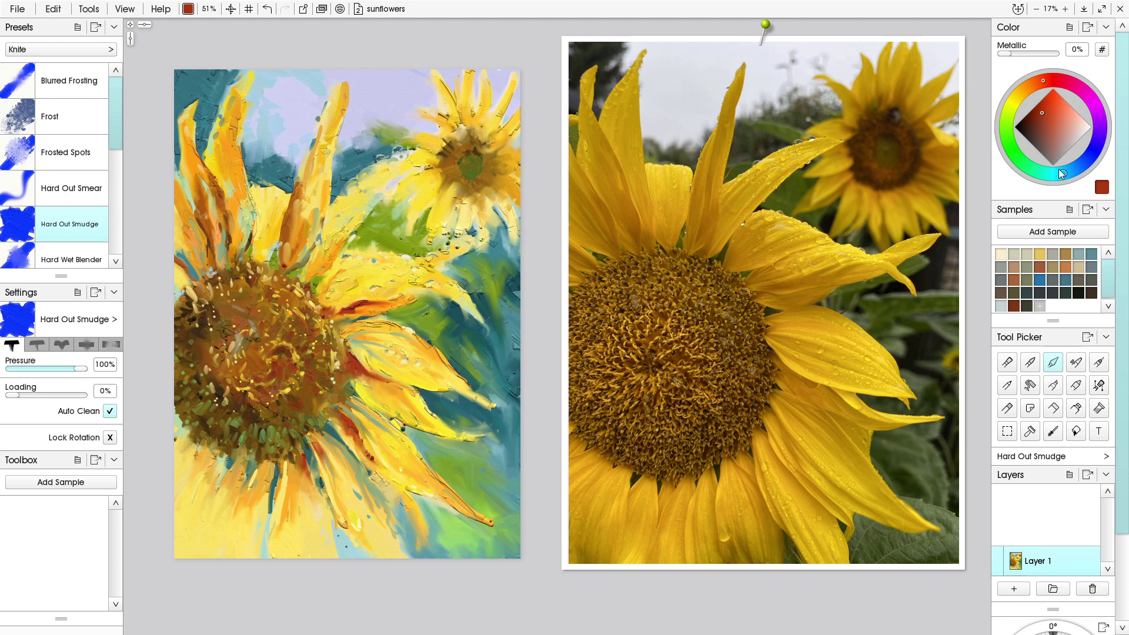
# Squeeze golden yellow and sampled cream tube paint along the right and lower right petals
pyautogui.click(1018, 95)
pyautogui.click(1057, 97)
pyautogui.click(1075, 408)
pyautogui.moveTo(362, 357); pyautogui.dragTo(398, 383)
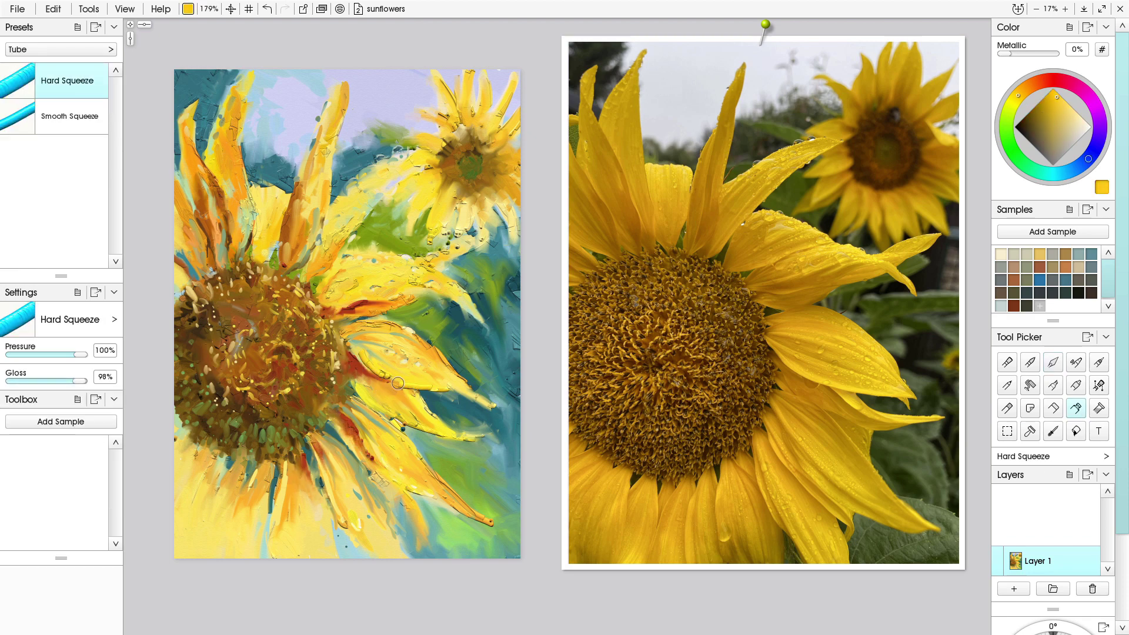
pyautogui.keyDown('alt'); pyautogui.click(437, 357); pyautogui.keyUp('alt')
pyautogui.moveTo(421, 401); pyautogui.dragTo(484, 438)
pyautogui.moveTo(405, 336); pyautogui.dragTo(493, 396)
pyautogui.moveTo(382, 417); pyautogui.dragTo(468, 509)
# Smudge the cream and yellow paint along the right and lower right petals with the knife, pulling out their tips
pyautogui.click(1047, 363)
pyautogui.moveTo(405, 334); pyautogui.dragTo(494, 396)
pyautogui.moveTo(362, 356)
pyautogui.mouseDown()
pyautogui.moveTo(447, 429)
pyautogui.moveTo(494, 440)
pyautogui.mouseUp()
pyautogui.moveTo(436, 366); pyautogui.dragTo(393, 334)
pyautogui.moveTo(379, 417); pyautogui.dragTo(426, 463)
pyautogui.moveTo(353, 407)
pyautogui.mouseDown()
pyautogui.moveTo(400, 434)
pyautogui.moveTo(486, 521)
pyautogui.mouseUp()
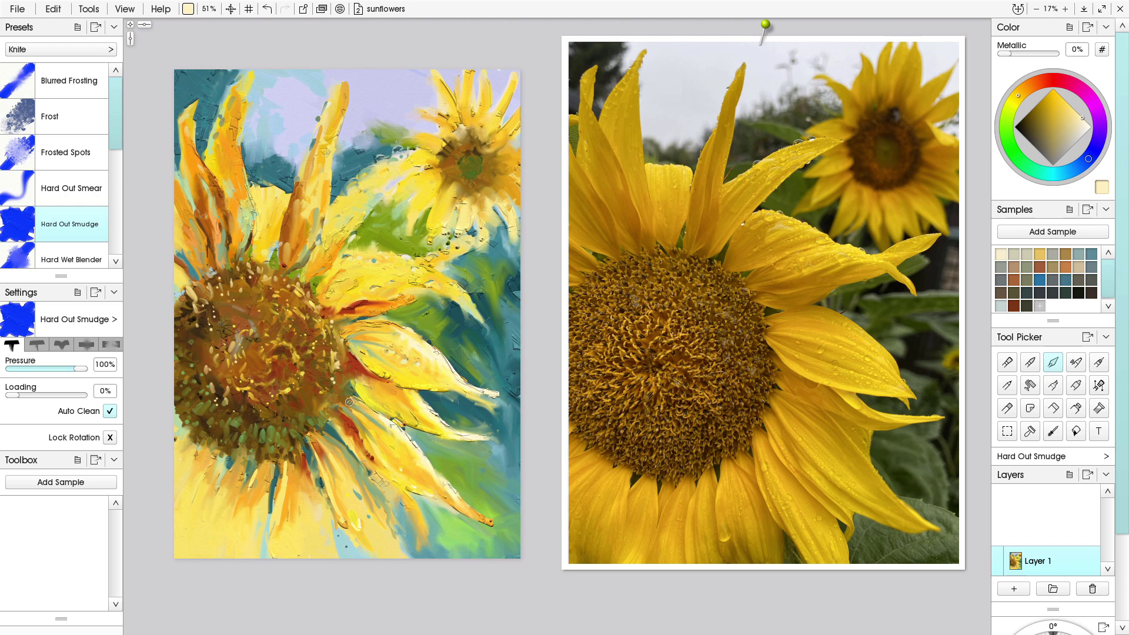
# Squeeze and smudge cream highlights on the upper right petal, and work sampled golden yellow into its base
pyautogui.click(1076, 409)
pyautogui.moveTo(391, 261)
pyautogui.mouseDown()
pyautogui.moveTo(409, 259)
pyautogui.moveTo(334, 280)
pyautogui.moveTo(375, 287)
pyautogui.moveTo(444, 271)
pyautogui.moveTo(353, 272)
pyautogui.moveTo(330, 301)
pyautogui.mouseUp()
pyautogui.click(1054, 363)
pyautogui.moveTo(388, 278); pyautogui.dragTo(369, 288)
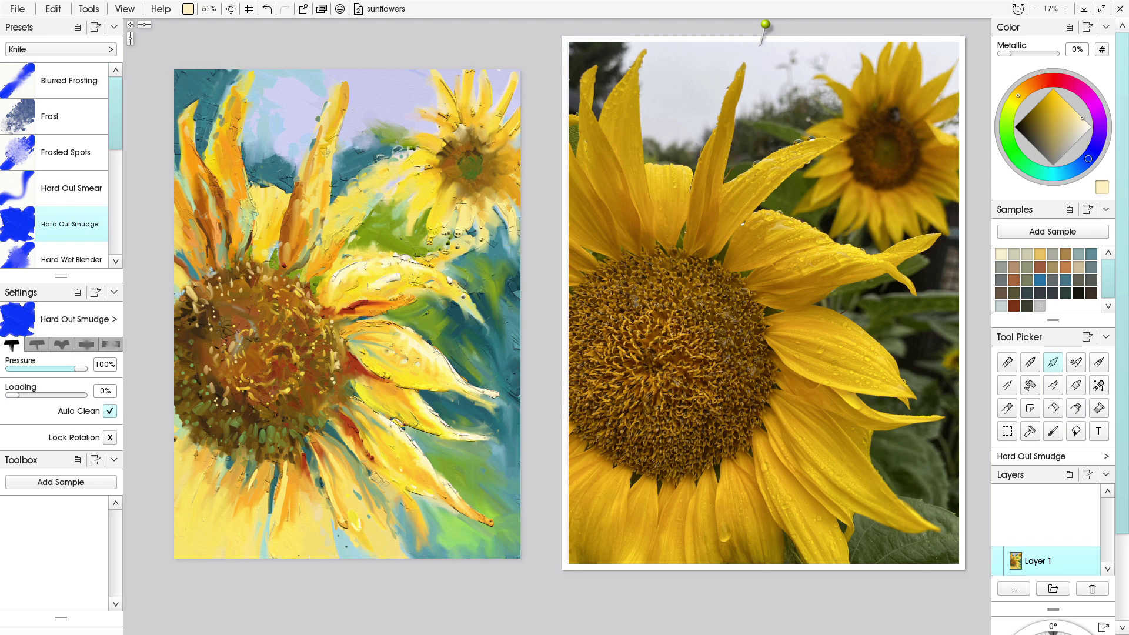
pyautogui.keyDown('alt'); pyautogui.click(340, 288); pyautogui.keyUp('alt')
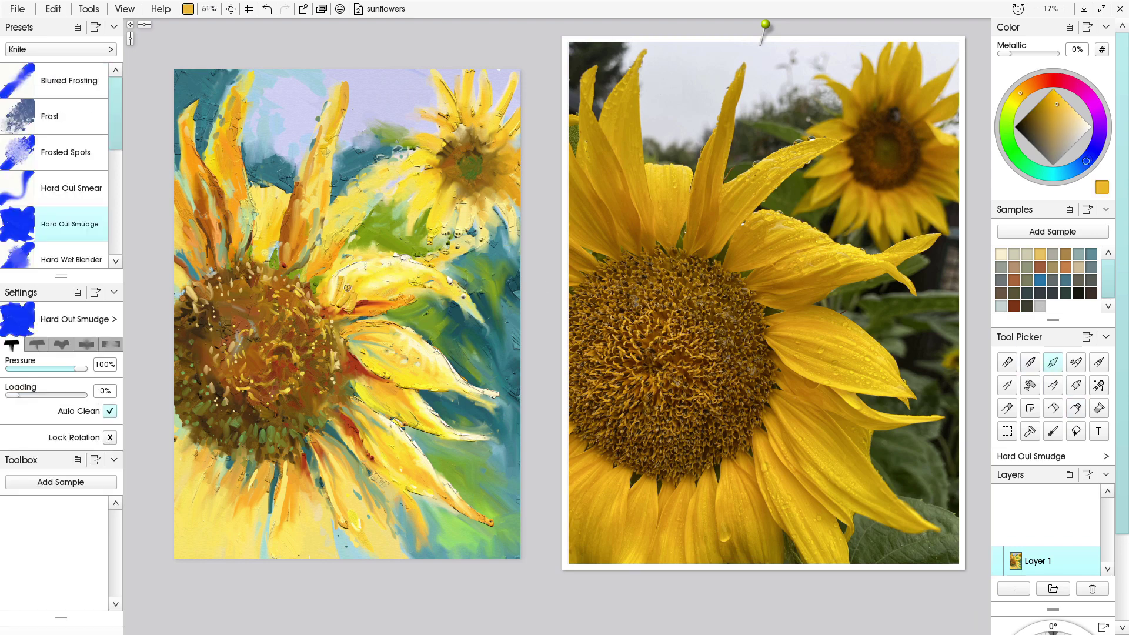
pyautogui.moveTo(343, 279); pyautogui.dragTo(326, 297)
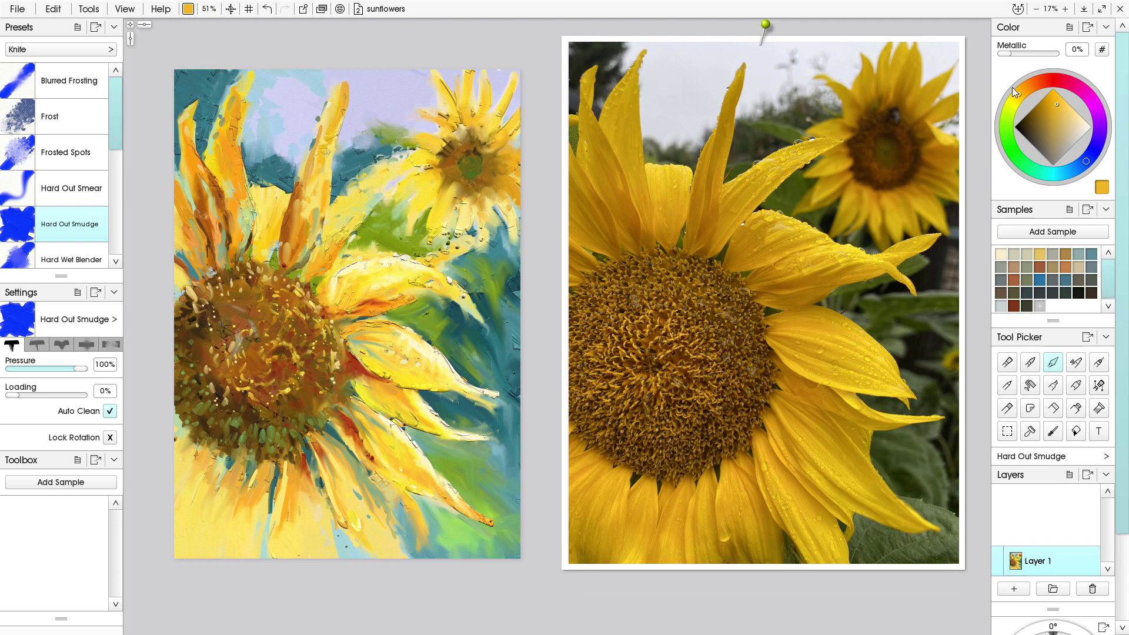
# Squeeze bright yellow tube paint onto the upper right petal and the large petal below it
pyautogui.moveTo(1012, 87); pyautogui.dragTo(1021, 97)
pyautogui.click(1075, 410)
pyautogui.moveTo(426, 271); pyautogui.dragTo(355, 276)
pyautogui.moveTo(387, 339); pyautogui.dragTo(401, 344)
pyautogui.moveTo(425, 354); pyautogui.dragTo(435, 366)
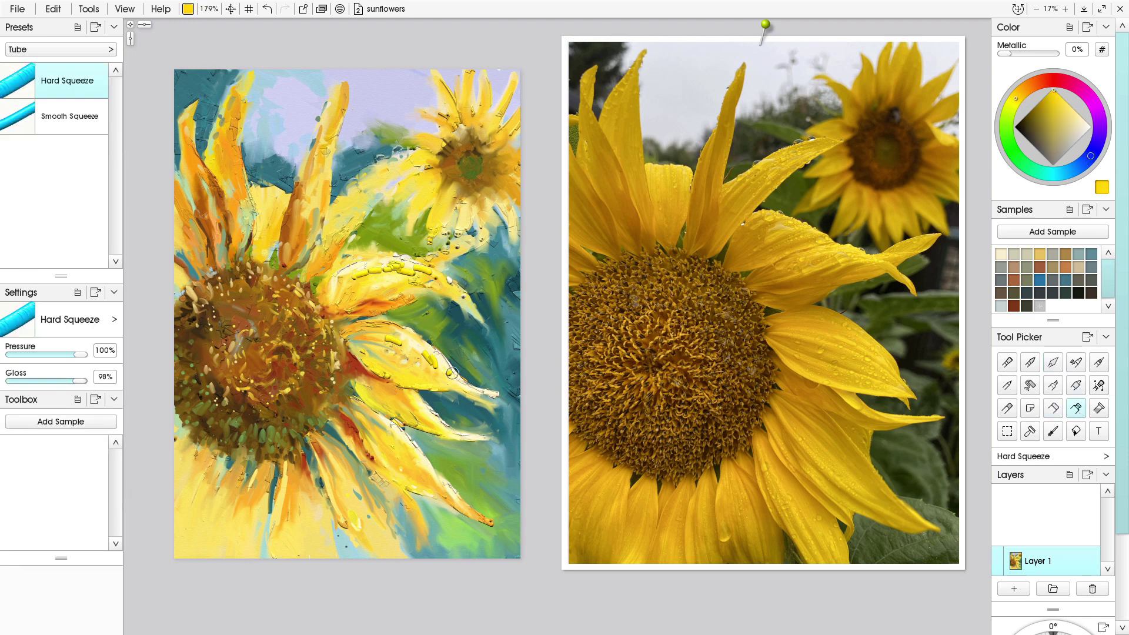
# Smudge the bright yellow paint into the two right-hand petals with the knife
pyautogui.click(1053, 362)
pyautogui.moveTo(388, 270)
pyautogui.mouseDown()
pyautogui.moveTo(425, 276)
pyautogui.moveTo(393, 272)
pyautogui.mouseUp()
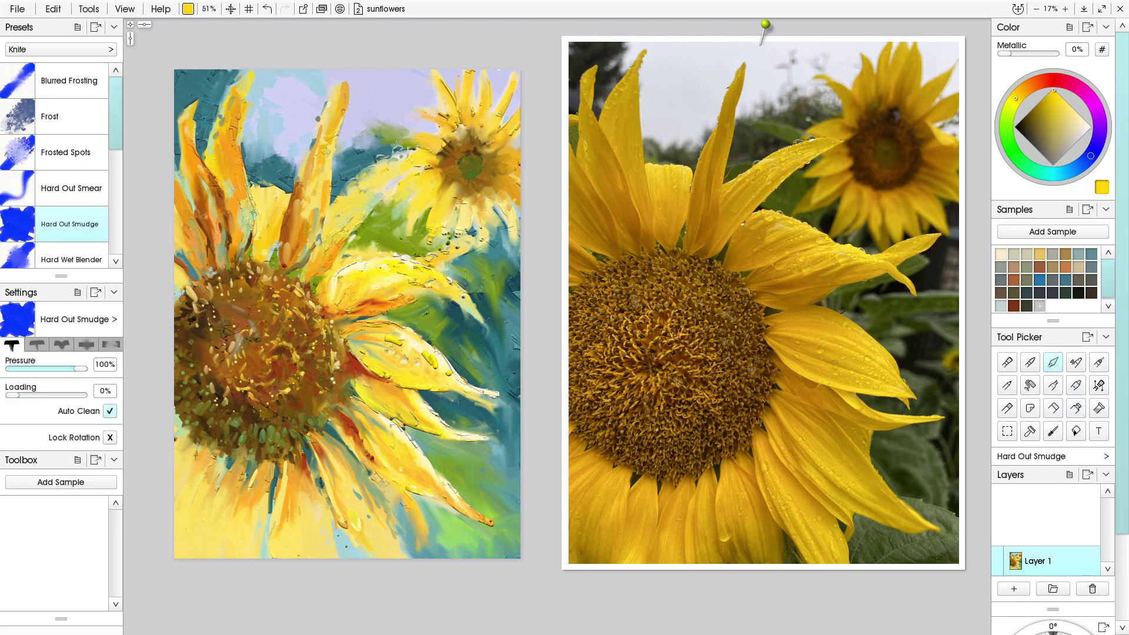
pyautogui.moveTo(387, 339); pyautogui.dragTo(402, 344)
pyautogui.moveTo(425, 352); pyautogui.dragTo(438, 367)
# Squeeze orange tube paint onto the lower right petals and sampled blue-grey paint between them
pyautogui.click(1028, 87)
pyautogui.click(1076, 408)
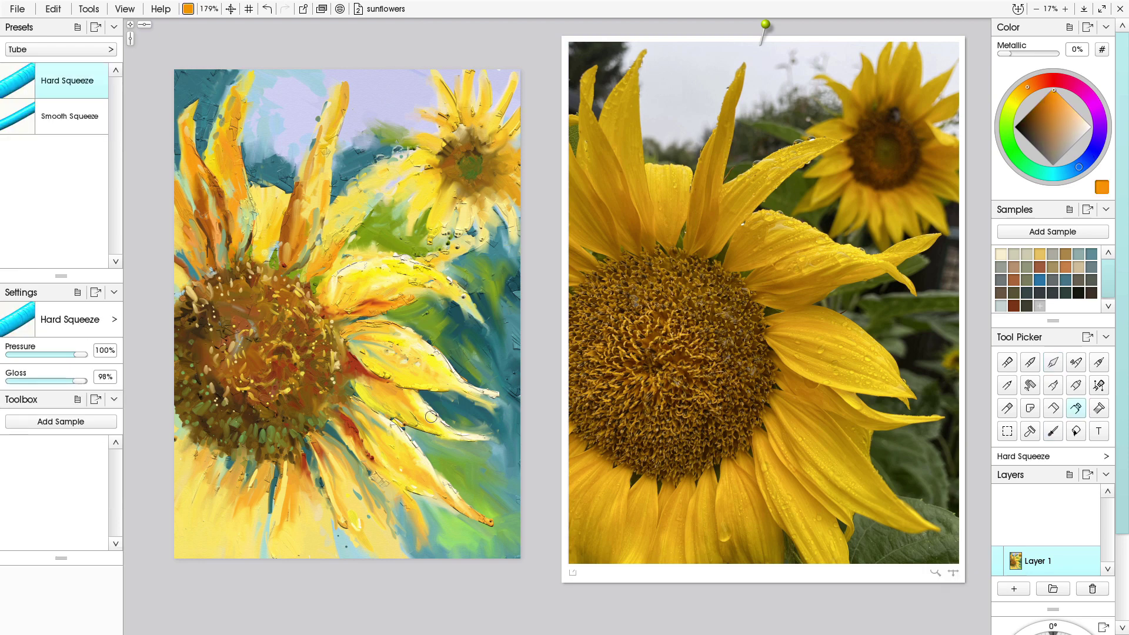
pyautogui.moveTo(353, 375); pyautogui.dragTo(367, 397)
pyautogui.moveTo(316, 439); pyautogui.dragTo(335, 457)
pyautogui.moveTo(346, 414); pyautogui.dragTo(415, 467)
pyautogui.keyDown('alt'); pyautogui.click(442, 426); pyautogui.keyUp('alt')
pyautogui.moveTo(375, 423)
pyautogui.mouseDown()
pyautogui.moveTo(392, 446)
pyautogui.moveTo(349, 479)
pyautogui.mouseUp()
pyautogui.keyDown('alt'); pyautogui.click(471, 429); pyautogui.keyUp('alt')
pyautogui.click(354, 487)
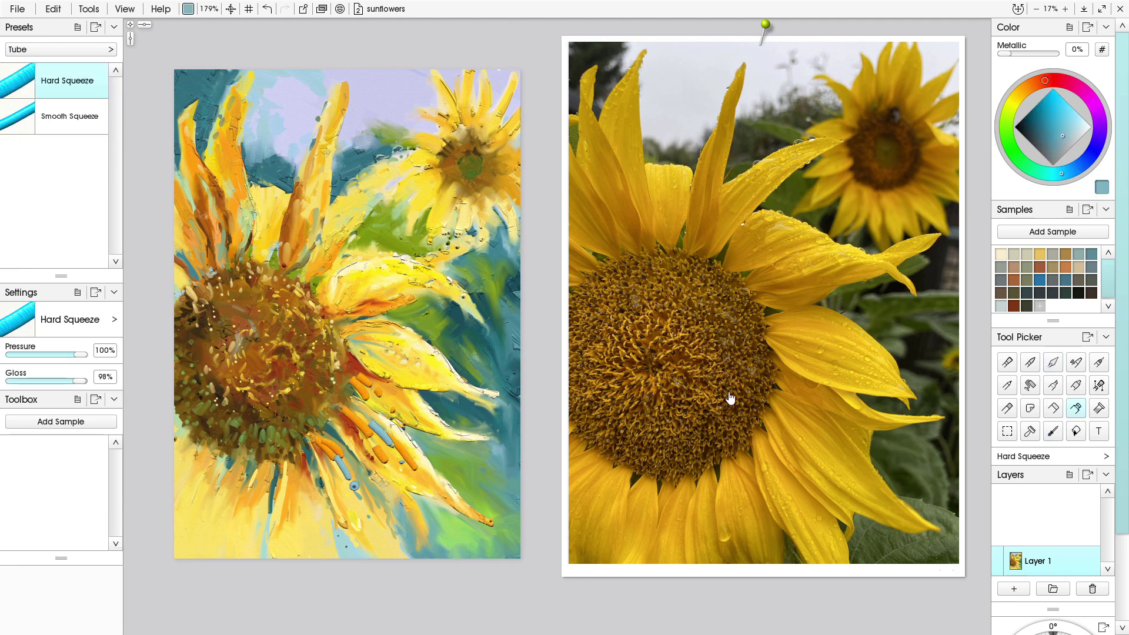
# Smudge the orange and blue-grey paint along the lower right petals with the knife
pyautogui.click(1053, 362)
pyautogui.moveTo(343, 411)
pyautogui.mouseDown()
pyautogui.moveTo(383, 459)
pyautogui.moveTo(418, 473)
pyautogui.mouseUp()
pyautogui.moveTo(397, 415)
pyautogui.mouseDown()
pyautogui.moveTo(374, 388)
pyautogui.moveTo(362, 393)
pyautogui.moveTo(384, 395)
pyautogui.mouseUp()
pyautogui.moveTo(353, 489); pyautogui.dragTo(322, 445)
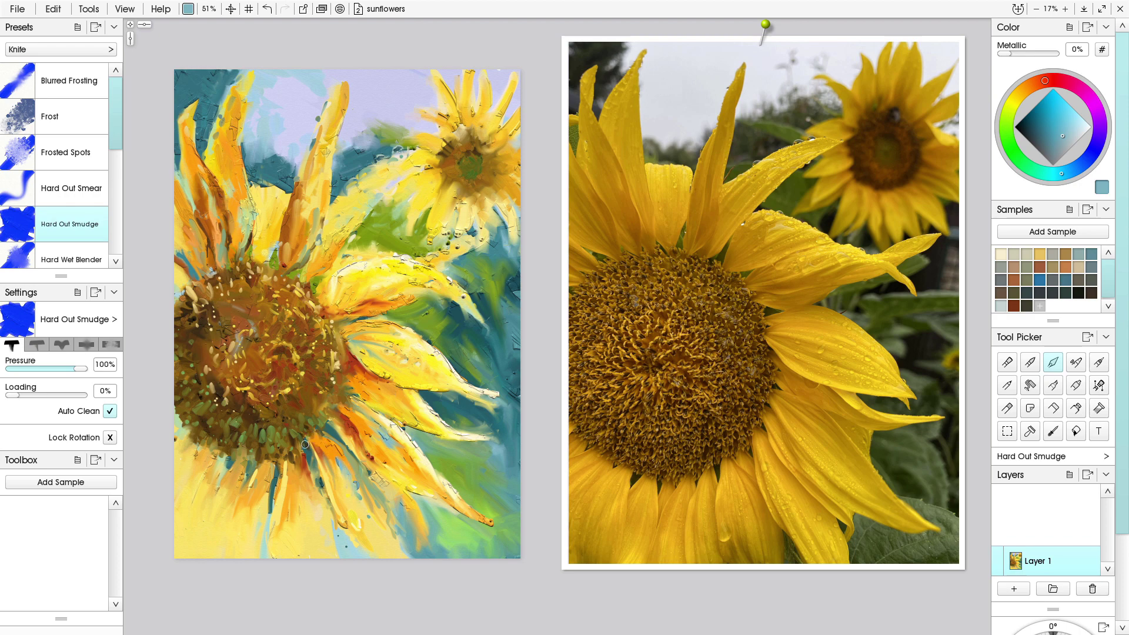
# Squeeze sampled dark teal tube paint along the seed head's right edge and smudge it between the petal bases
pyautogui.keyDown('alt'); pyautogui.click(329, 461); pyautogui.keyUp('alt')
pyautogui.click(1007, 362)
pyautogui.keyDown('alt'); pyautogui.click(343, 352); pyautogui.keyUp('alt')
pyautogui.click(1076, 408)
pyautogui.moveTo(344, 348); pyautogui.dragTo(343, 389)
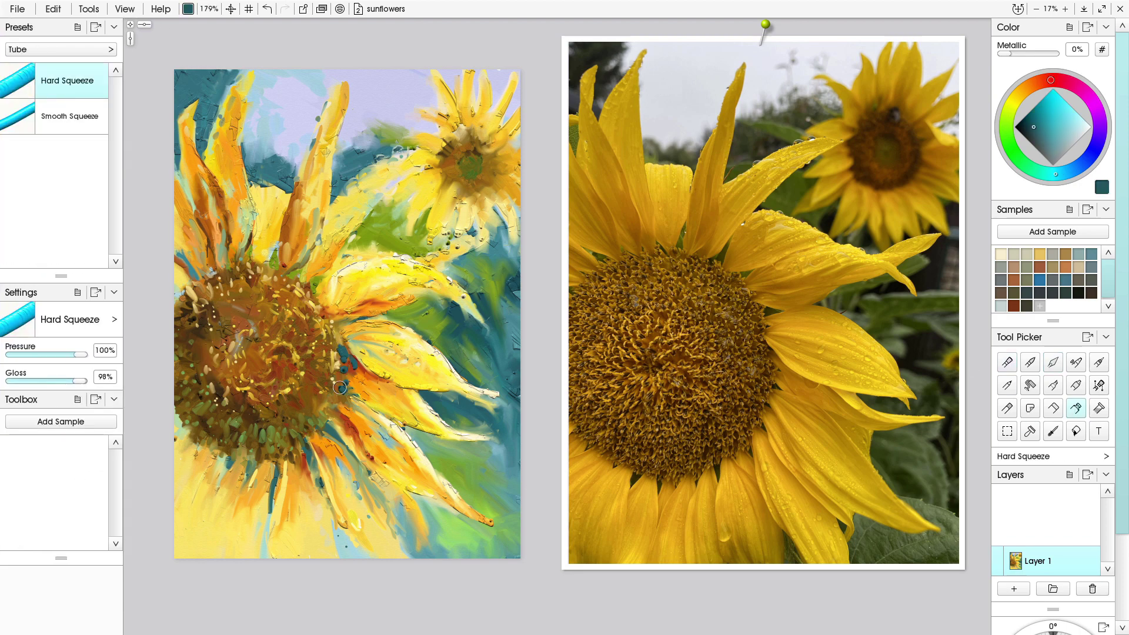
pyautogui.moveTo(329, 319); pyautogui.dragTo(344, 321)
pyautogui.click(1053, 362)
pyautogui.moveTo(345, 374)
pyautogui.mouseDown()
pyautogui.moveTo(338, 393)
pyautogui.moveTo(331, 318)
pyautogui.moveTo(371, 340)
pyautogui.mouseUp()
# Squeeze sampled orange-brown tube paint onto the right petal bases and smudge it outward with the knife
pyautogui.keyDown('alt'); pyautogui.click(282, 230); pyautogui.keyUp('alt')
pyautogui.click(1076, 408)
pyautogui.moveTo(353, 348)
pyautogui.mouseDown()
pyautogui.moveTo(366, 355)
pyautogui.moveTo(365, 389)
pyautogui.mouseUp()
pyautogui.moveTo(344, 406); pyautogui.dragTo(357, 417)
pyautogui.moveTo(356, 309); pyautogui.dragTo(366, 304)
pyautogui.click(1053, 363)
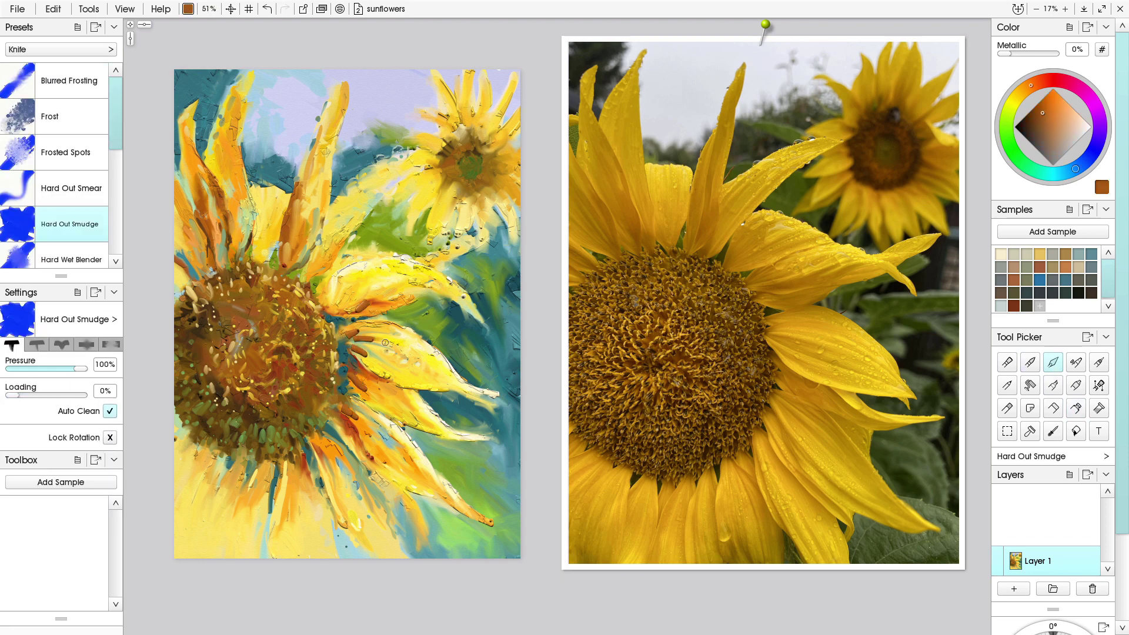
pyautogui.moveTo(353, 344)
pyautogui.mouseDown()
pyautogui.moveTo(373, 362)
pyautogui.moveTo(382, 340)
pyautogui.moveTo(360, 345)
pyautogui.moveTo(367, 395)
pyautogui.moveTo(386, 400)
pyautogui.moveTo(361, 400)
pyautogui.mouseUp()
pyautogui.moveTo(341, 402); pyautogui.dragTo(357, 427)
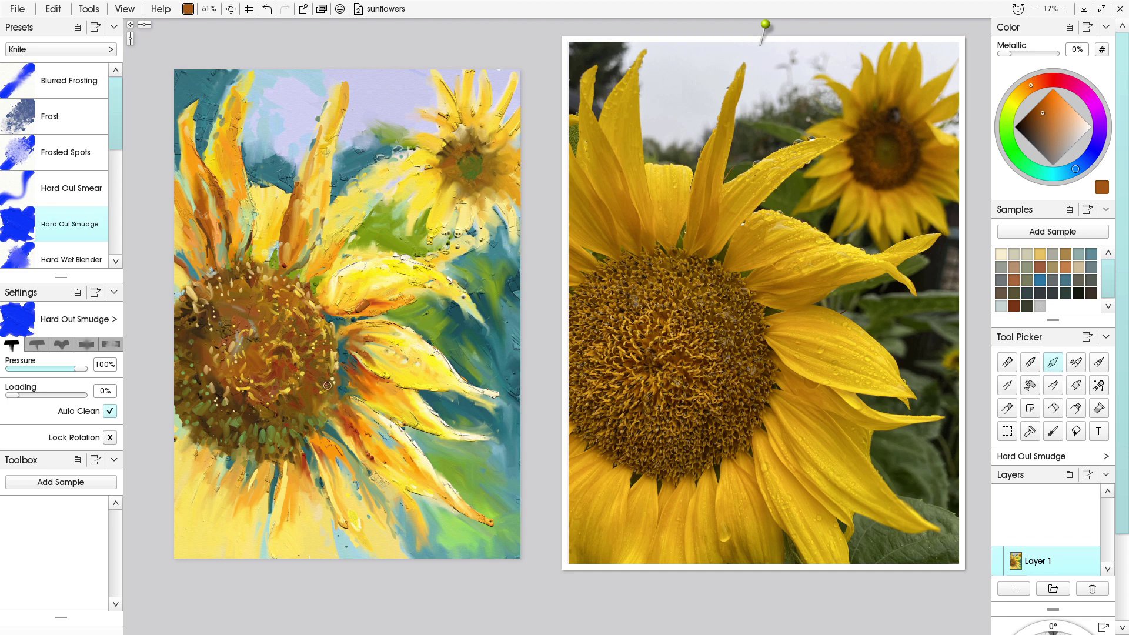
# Add sampled orange tube paint to the base of the large right petal and blend it with the knife
pyautogui.keyDown('alt'); pyautogui.click(366, 414); pyautogui.keyUp('alt')
pyautogui.click(1076, 408)
pyautogui.moveTo(360, 332)
pyautogui.mouseDown()
pyautogui.moveTo(396, 338)
pyautogui.moveTo(397, 363)
pyautogui.moveTo(362, 356)
pyautogui.moveTo(395, 386)
pyautogui.mouseUp()
pyautogui.click(1053, 362)
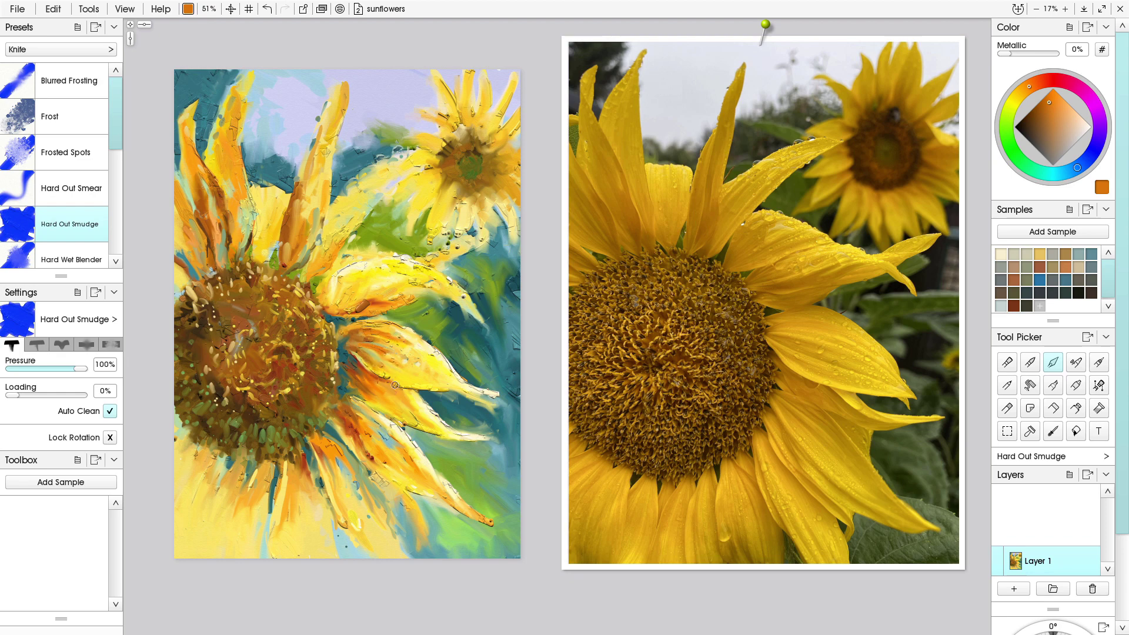
# Squeeze sampled brown tube paint onto the petal bases along the seed head's upper rim
pyautogui.keyDown('alt'); pyautogui.click(371, 412); pyautogui.keyUp('alt')
pyautogui.press('t')
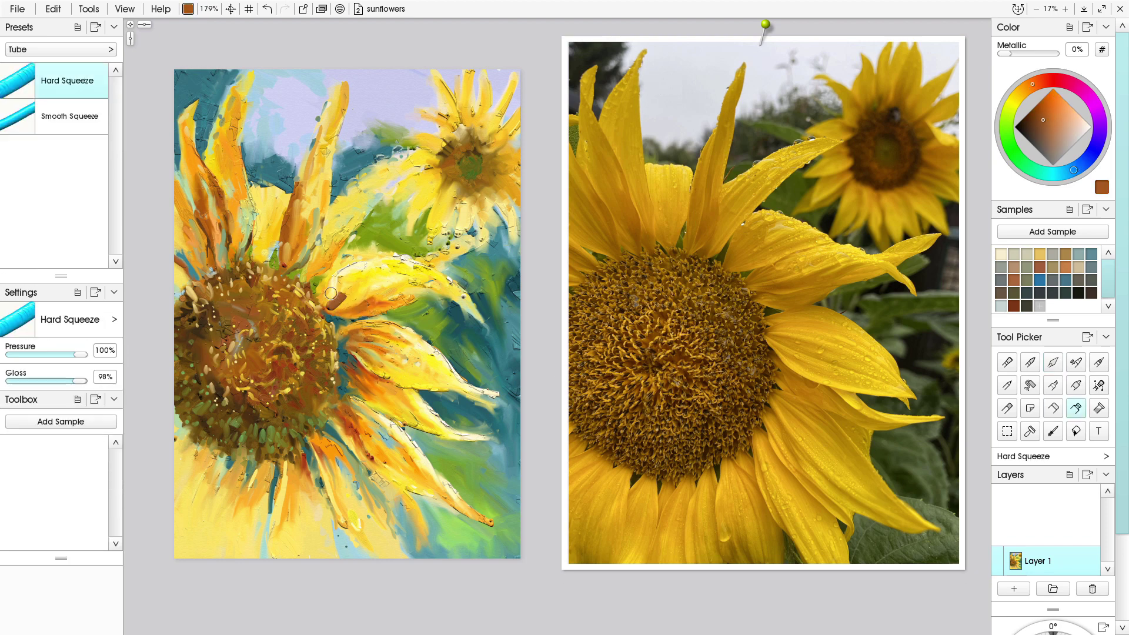
pyautogui.moveTo(353, 294); pyautogui.dragTo(321, 309)
pyautogui.moveTo(329, 259); pyautogui.dragTo(307, 282)
pyautogui.moveTo(316, 228); pyautogui.dragTo(299, 264)
pyautogui.moveTo(264, 251)
pyautogui.mouseDown()
pyautogui.moveTo(257, 272)
pyautogui.moveTo(242, 277)
pyautogui.mouseUp()
# Smudge the brown paint into the upper petal bases with the Hard Out Smudge knife
pyautogui.click(1051, 356)
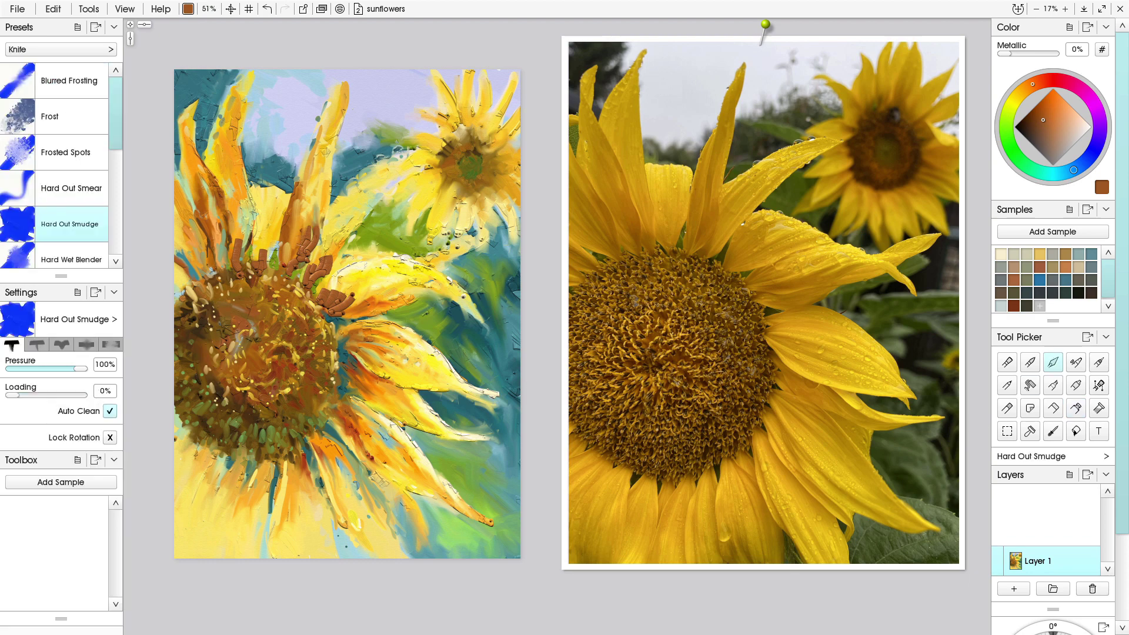
pyautogui.moveTo(312, 232)
pyautogui.mouseDown()
pyautogui.moveTo(291, 270)
pyautogui.moveTo(313, 272)
pyautogui.moveTo(303, 287)
pyautogui.mouseUp()
pyautogui.moveTo(356, 285); pyautogui.dragTo(330, 312)
pyautogui.moveTo(239, 236); pyautogui.dragTo(250, 276)
pyautogui.moveTo(266, 235); pyautogui.dragTo(266, 270)
pyautogui.moveTo(337, 302)
pyautogui.mouseDown()
pyautogui.moveTo(366, 289)
pyautogui.moveTo(349, 289)
pyautogui.mouseUp()
# Squeeze sampled orange tube paint onto the upper petals and the upper right petal
pyautogui.click(1076, 408)
pyautogui.keyDown('alt'); pyautogui.click(376, 307); pyautogui.keyUp('alt')
pyautogui.moveTo(315, 210); pyautogui.dragTo(306, 238)
pyautogui.moveTo(325, 247); pyautogui.dragTo(319, 258)
pyautogui.moveTo(242, 231); pyautogui.dragTo(240, 261)
pyautogui.moveTo(204, 175); pyautogui.dragTo(217, 202)
pyautogui.moveTo(373, 270); pyautogui.dragTo(347, 280)
pyautogui.moveTo(390, 269)
pyautogui.mouseDown()
pyautogui.moveTo(337, 290)
pyautogui.moveTo(374, 273)
pyautogui.moveTo(347, 281)
pyautogui.moveTo(352, 291)
pyautogui.mouseUp()
# Smudge the orange paint along the upper petals with the knife
pyautogui.click(1053, 362)
pyautogui.moveTo(317, 205)
pyautogui.mouseDown()
pyautogui.moveTo(307, 240)
pyautogui.moveTo(319, 261)
pyautogui.mouseUp()
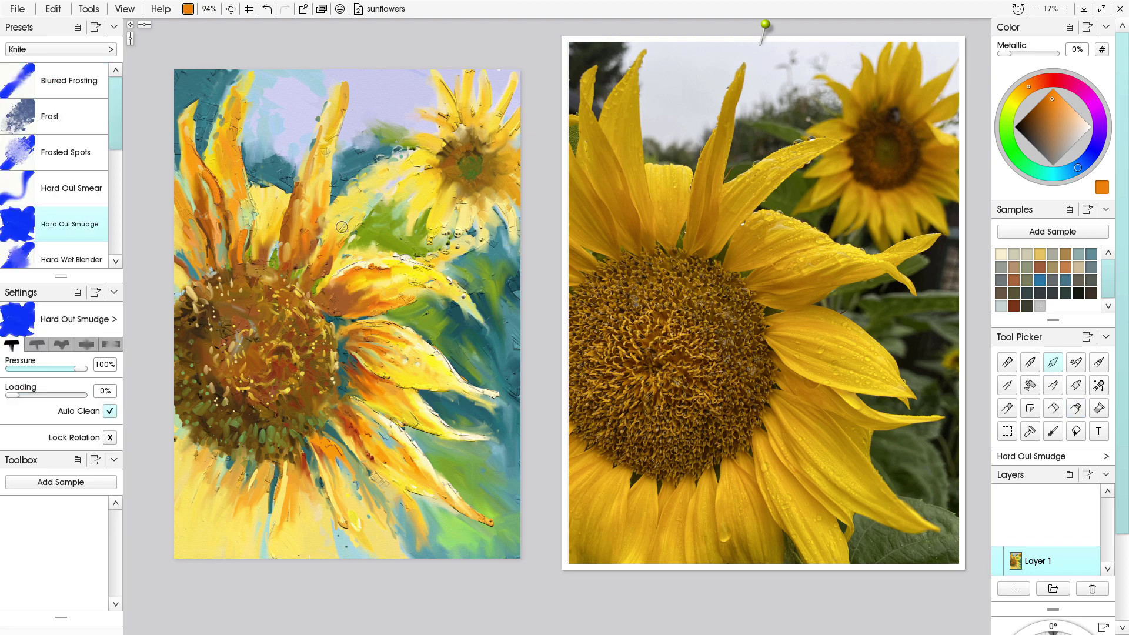
pyautogui.moveTo(240, 234); pyautogui.dragTo(242, 265)
pyautogui.moveTo(221, 228); pyautogui.dragTo(203, 169)
pyautogui.moveTo(242, 248); pyautogui.dragTo(236, 262)
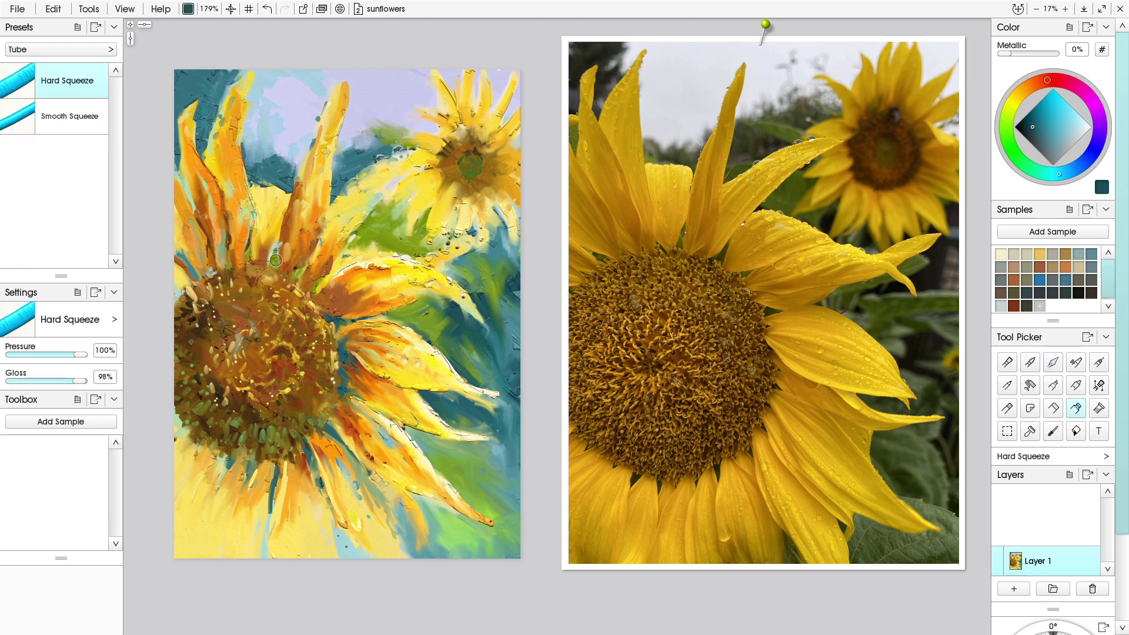
# Squeeze dark teal tube paint into the gaps between the upper petal bases and blend it with the knife
pyautogui.moveTo(275, 255)
pyautogui.mouseDown()
pyautogui.moveTo(272, 268)
pyautogui.moveTo(315, 299)
pyautogui.moveTo(250, 265)
pyautogui.mouseUp()
pyautogui.moveTo(270, 259); pyautogui.dragTo(267, 268)
pyautogui.press('k')
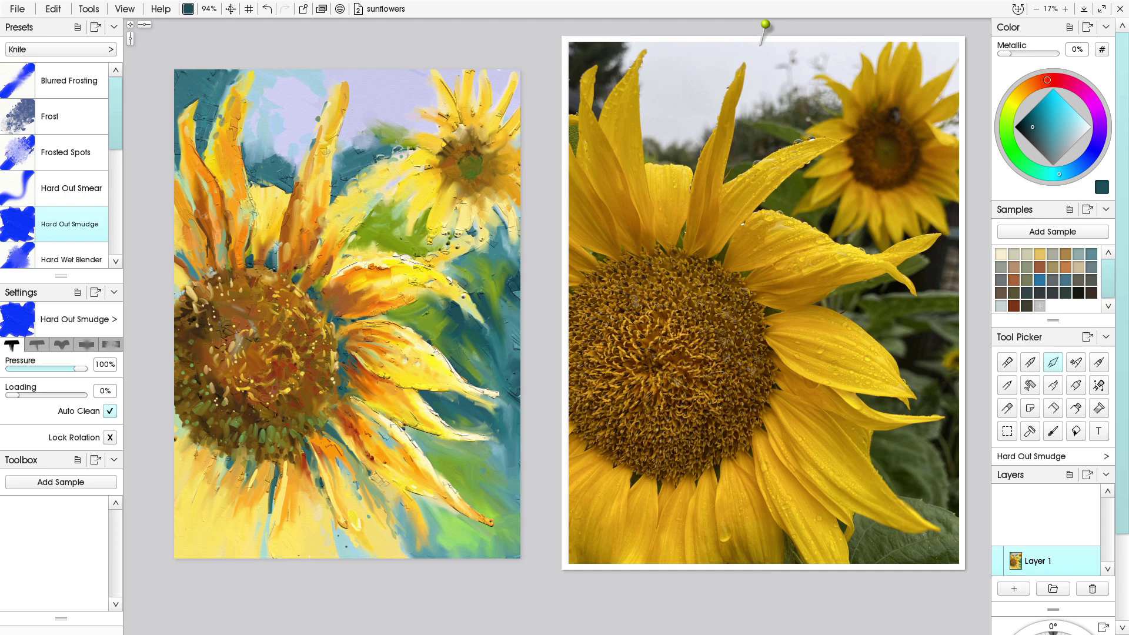
# Paint sampled brown and golden yellow Thick Gloss touches on the seed head's upper right rim and the adjoining petal
pyautogui.press('o')
pyautogui.keyDown('alt'); pyautogui.click(289, 279); pyautogui.keyUp('alt')
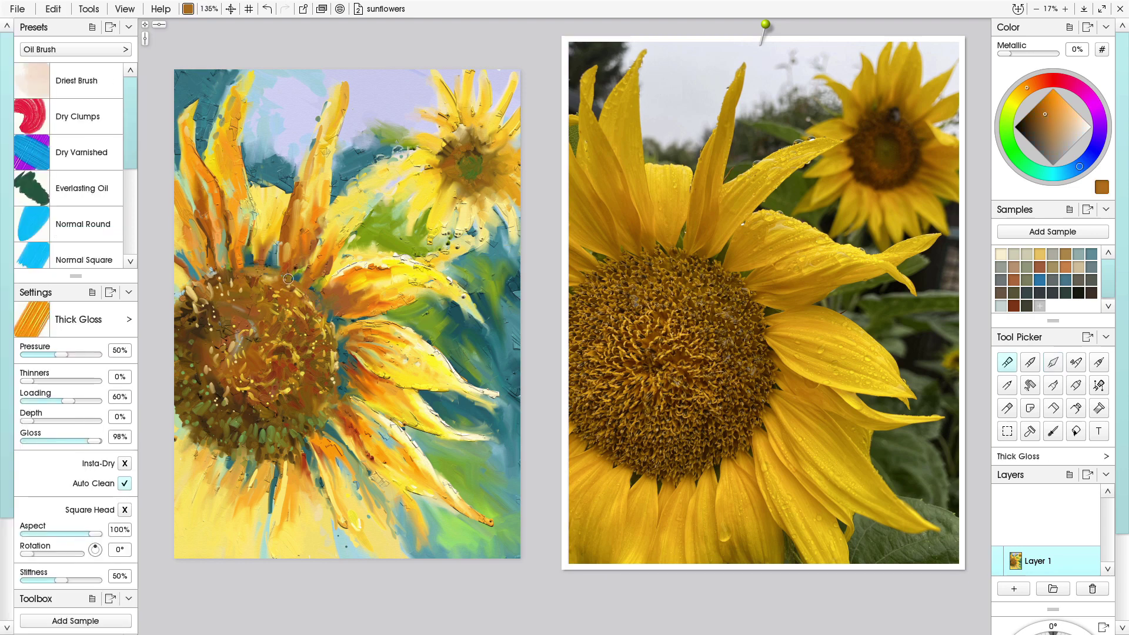
pyautogui.keyDown('alt'); pyautogui.click(311, 291); pyautogui.keyUp('alt')
pyautogui.moveTo(313, 293)
pyautogui.mouseDown()
pyautogui.moveTo(325, 314)
pyautogui.moveTo(357, 314)
pyautogui.moveTo(328, 315)
pyautogui.mouseUp()
pyautogui.moveTo(399, 296); pyautogui.dragTo(351, 305)
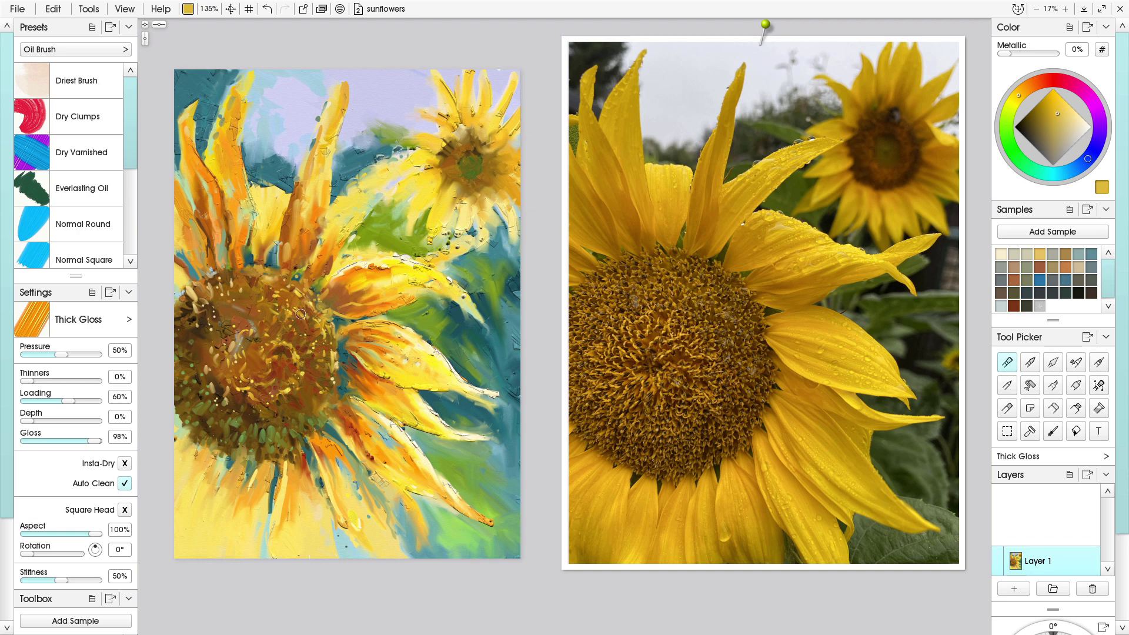
# Touch up the seed head's upper rim and the petal bases above it with sampled dark green and olive paint
pyautogui.keyDown('alt'); pyautogui.click(317, 243); pyautogui.keyUp('alt')
pyautogui.keyDown('alt'); pyautogui.click(309, 269); pyautogui.keyUp('alt')
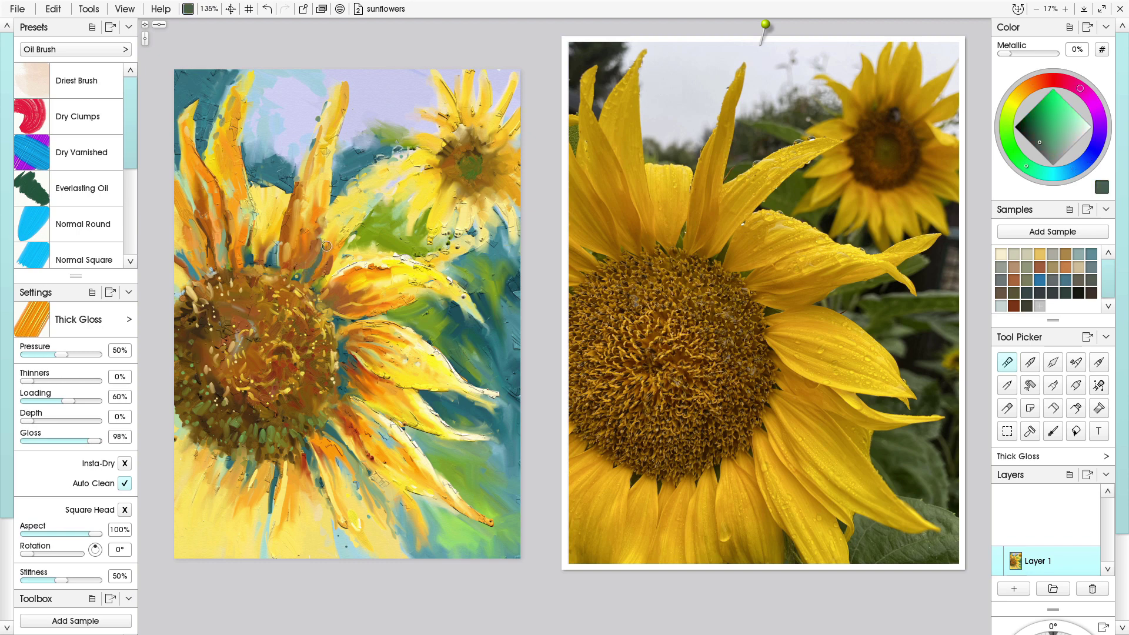
pyautogui.keyDown('alt'); pyautogui.click(312, 291); pyautogui.keyUp('alt')
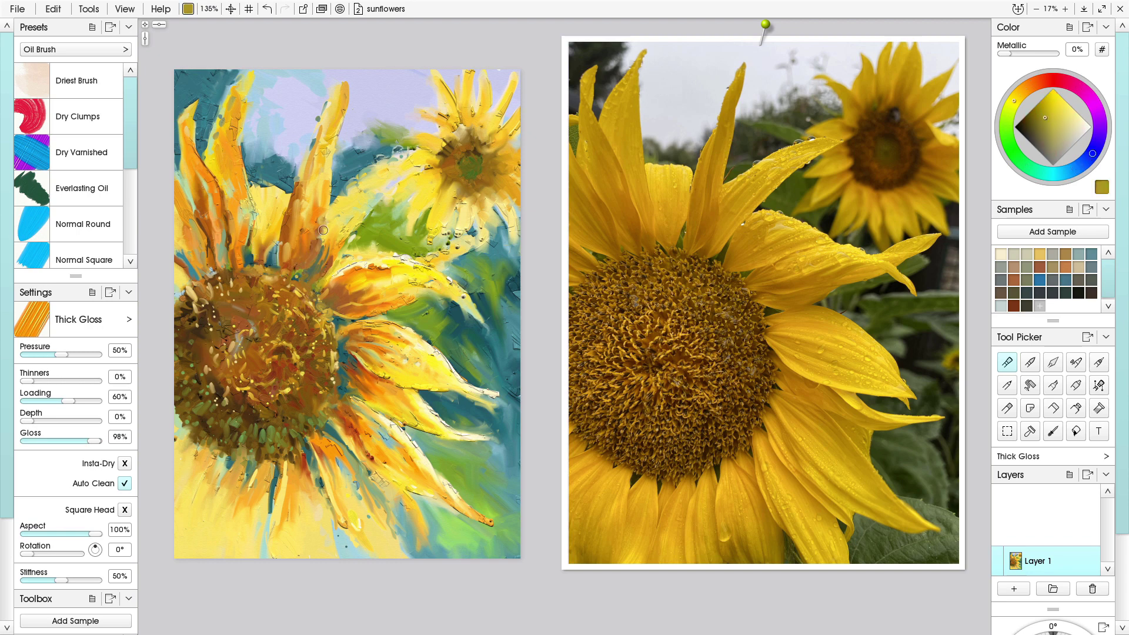
pyautogui.press('k')
pyautogui.press('o')
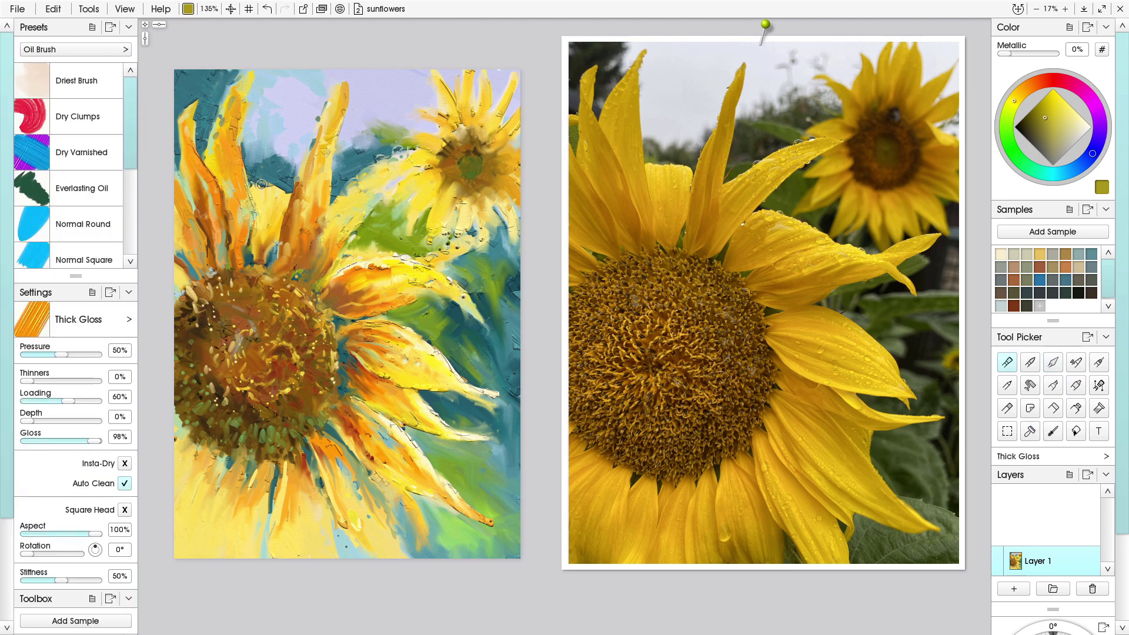
# Paint sampled pale yellow Thick Gloss highlights along the large sunflower's upper left petal
pyautogui.keyDown('alt'); pyautogui.click(261, 260); pyautogui.keyUp('alt')
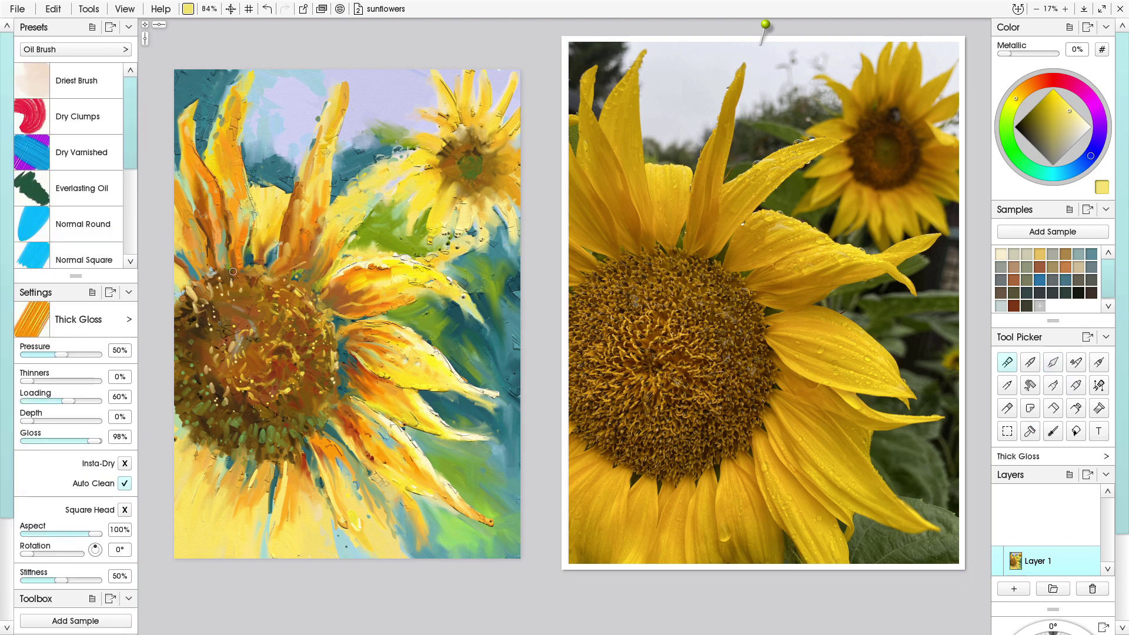
pyautogui.moveTo(185, 129); pyautogui.dragTo(210, 171)
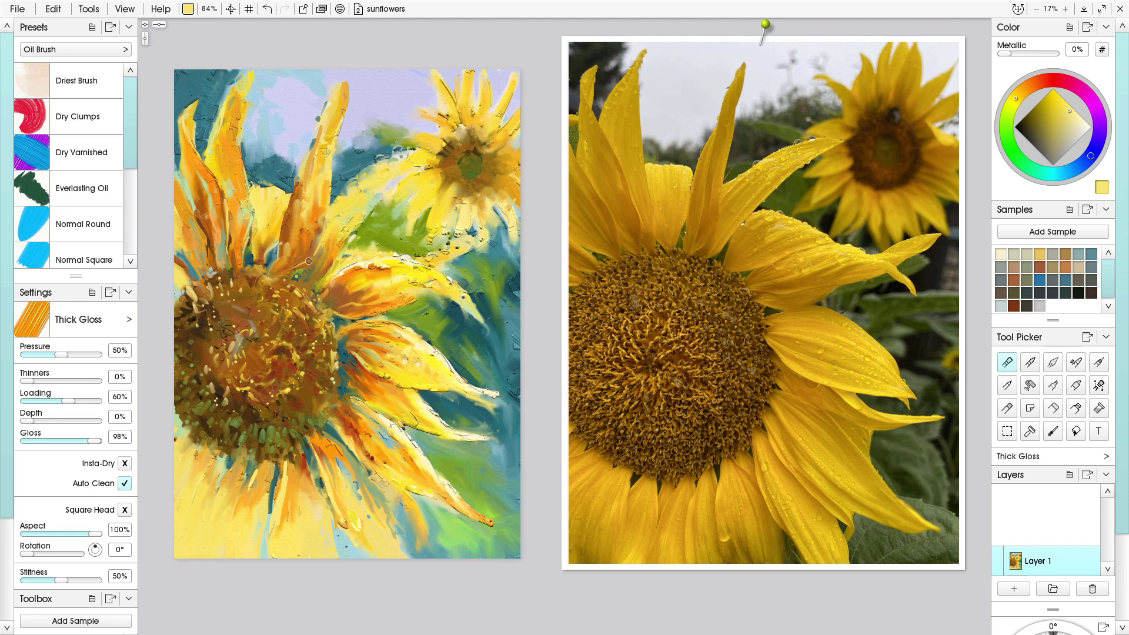
# Add a new layer and paint sampled bright yellow Thick Gloss strokes along the large sunflower's lower right petals
pyautogui.keyDown('alt'); pyautogui.click(345, 247); pyautogui.keyUp('alt')
pyautogui.click(1013, 593)
pyautogui.keyDown('alt'); pyautogui.click(359, 225); pyautogui.keyUp('alt')
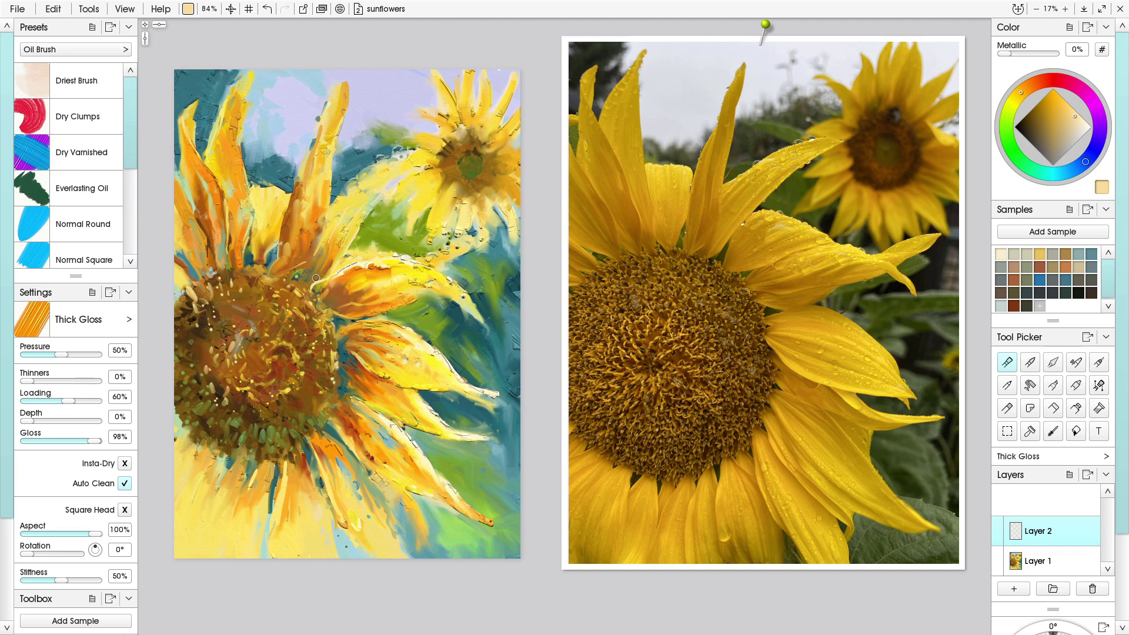
pyautogui.keyDown('alt'); pyautogui.click(333, 325); pyautogui.keyUp('alt')
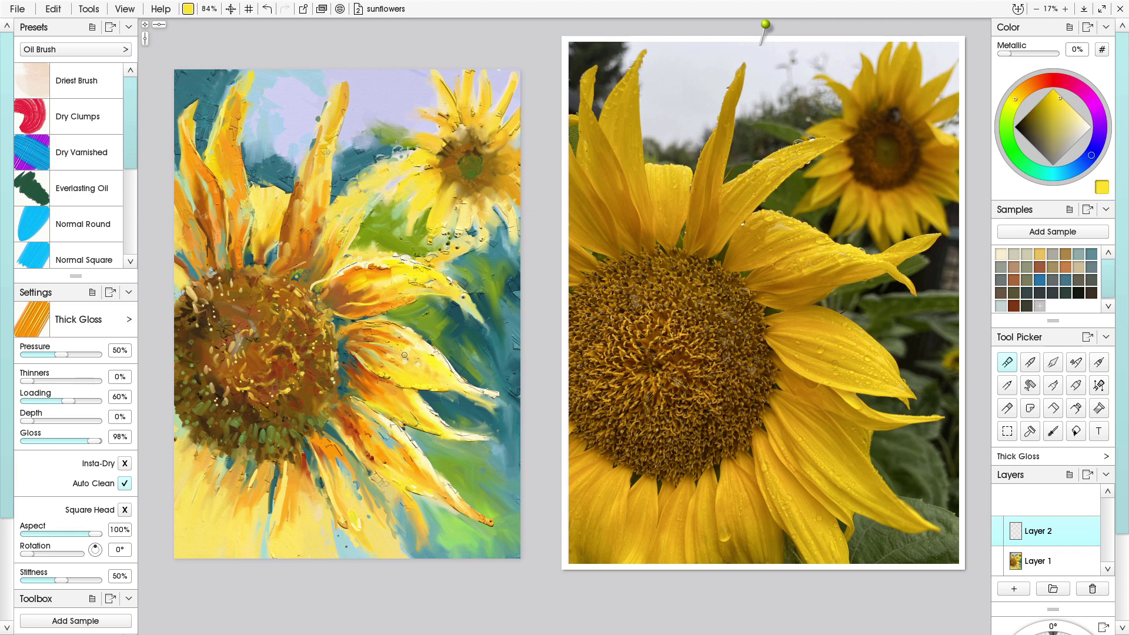
pyautogui.moveTo(441, 433); pyautogui.dragTo(478, 437)
pyautogui.moveTo(404, 430); pyautogui.dragTo(431, 457)
pyautogui.moveTo(353, 406)
pyautogui.mouseDown()
pyautogui.moveTo(389, 433)
pyautogui.moveTo(419, 540)
pyautogui.mouseUp()
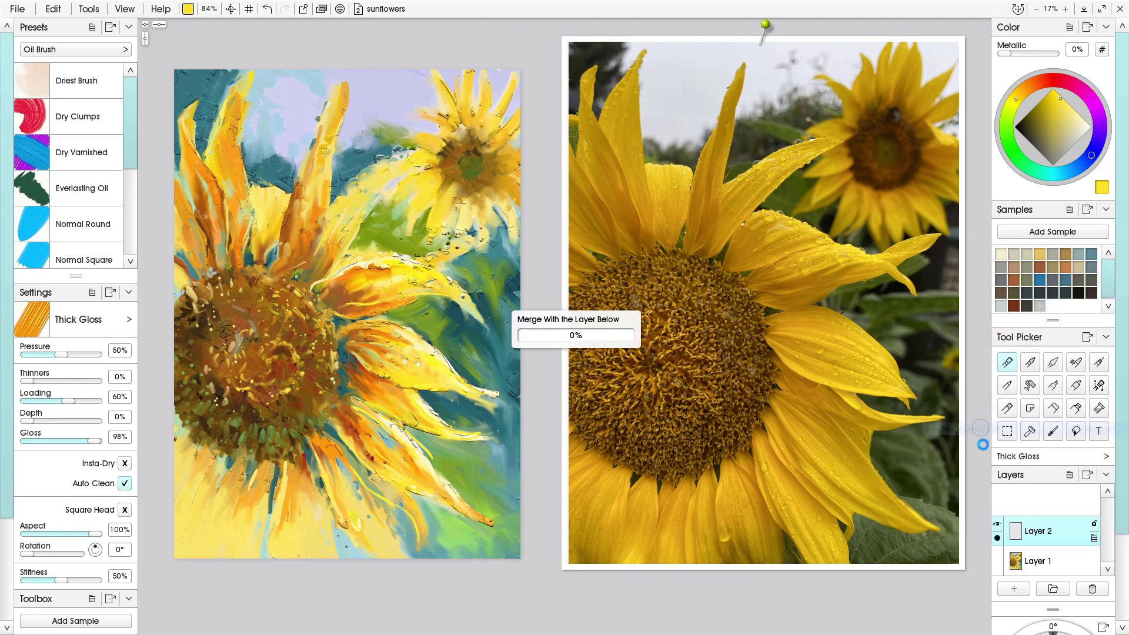
# Merge the new layer with the layer below and smudge the tip of the lowest yellow petal stroke with the Hard Out Smudge knife
pyautogui.click(1094, 535)
pyautogui.click(1053, 362)
pyautogui.moveTo(408, 525); pyautogui.dragTo(416, 539)
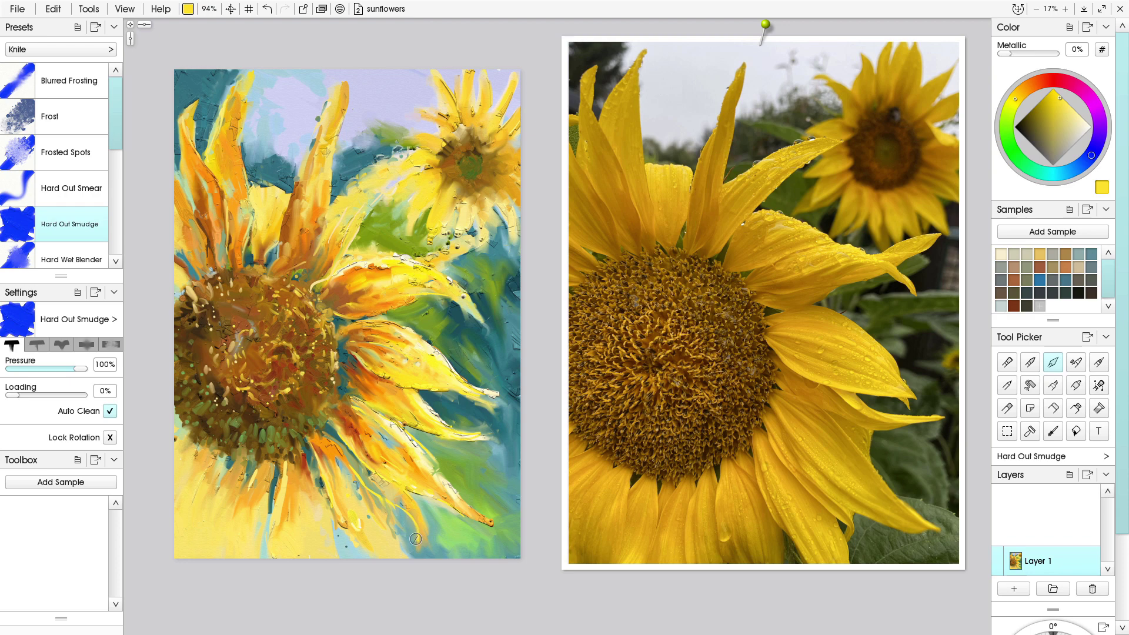